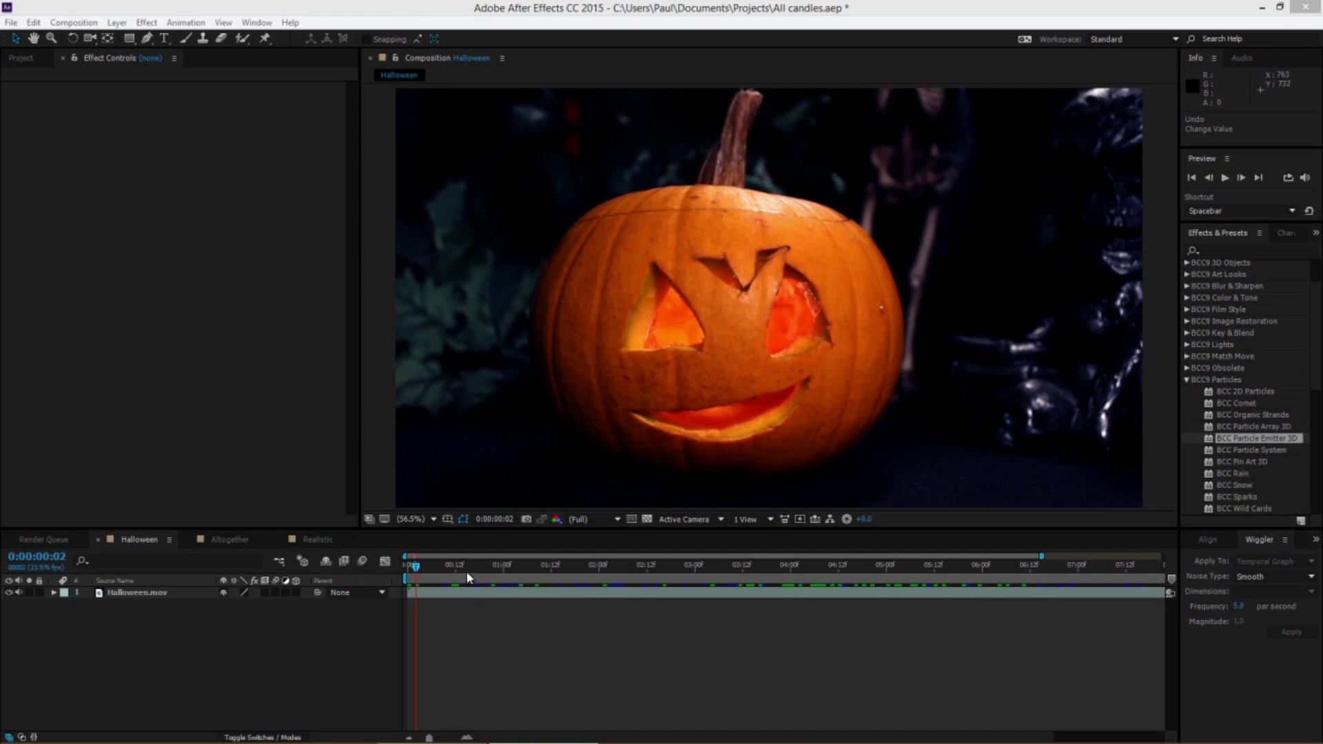
Step: Scrub the Halloween comp's timeline to preview a later frame of the footage
{"action": "left_click_drag", "start_coordinate": [467, 578], "coordinate": [847, 571]}
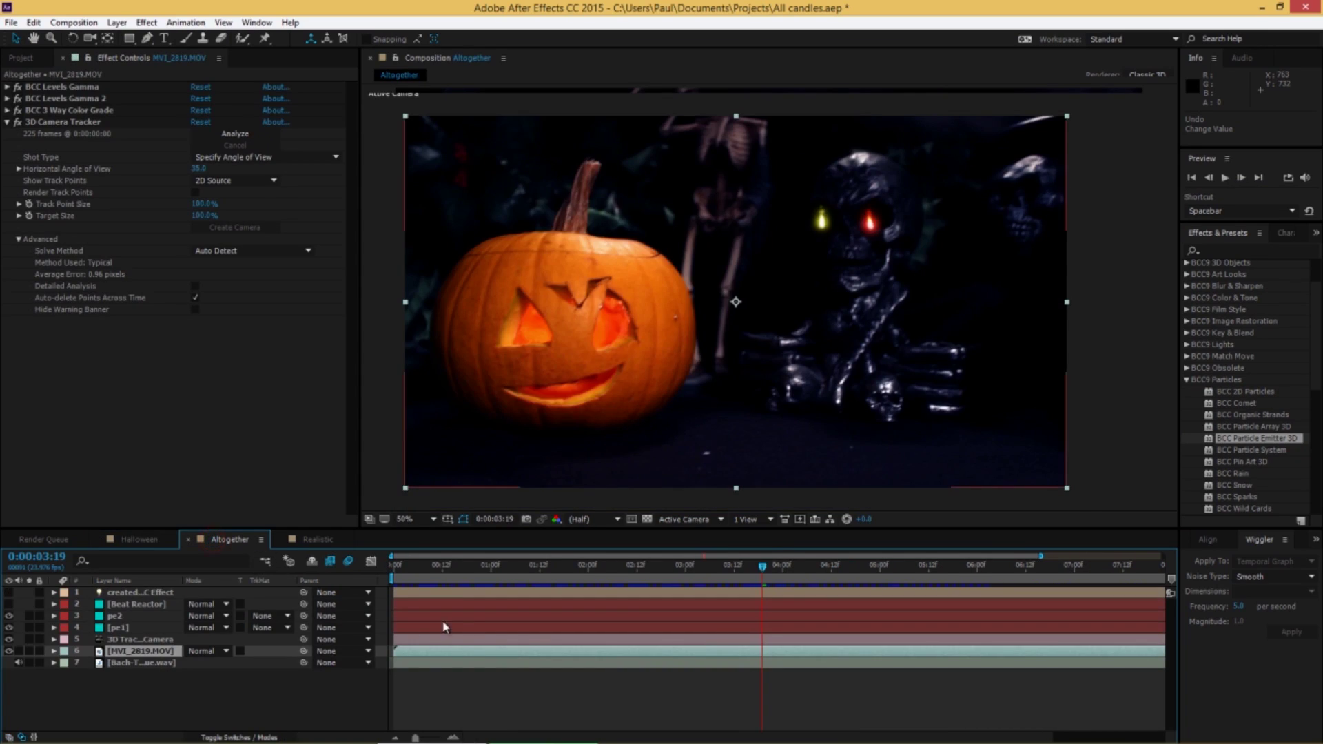
{"action": "left_click", "coordinate": [499, 565]}
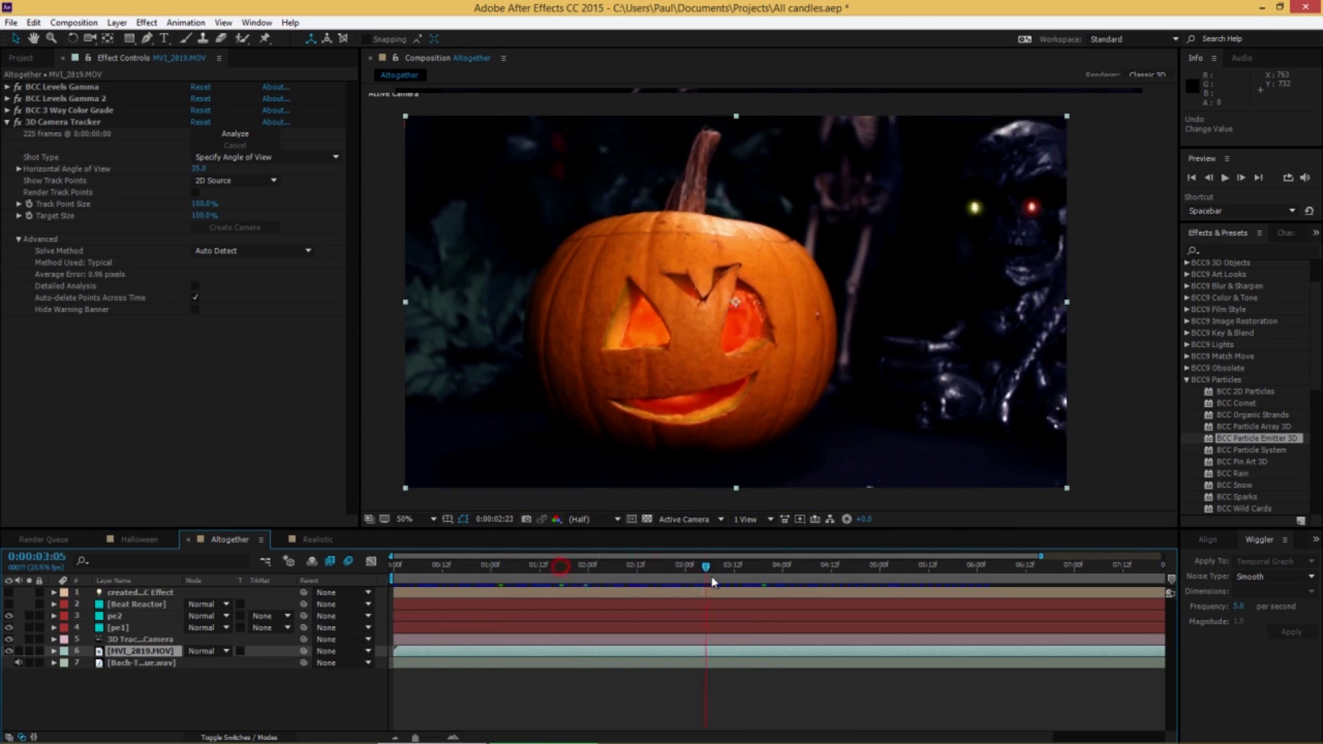
{"action": "left_click", "coordinate": [743, 566]}
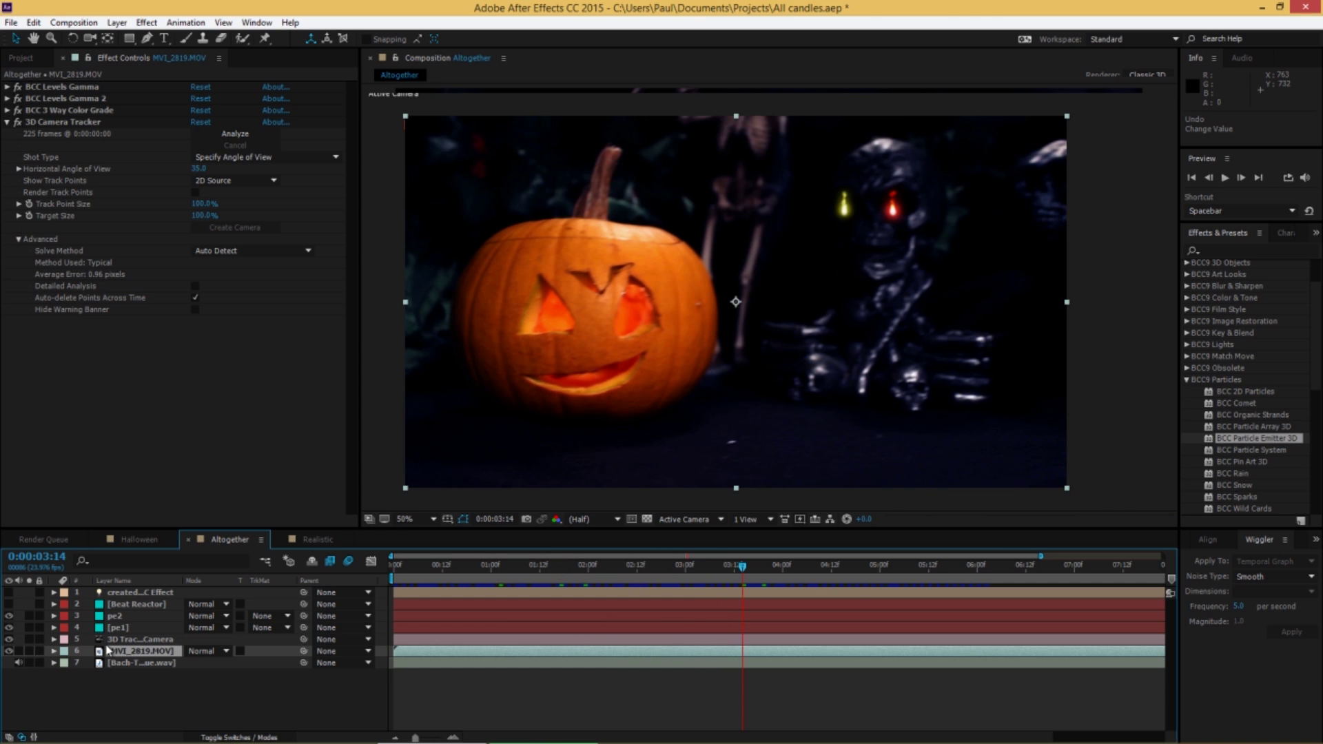
{"action": "left_click", "coordinate": [18, 87]}
{"action": "left_click", "coordinate": [17, 98]}
{"action": "left_click", "coordinate": [18, 111]}
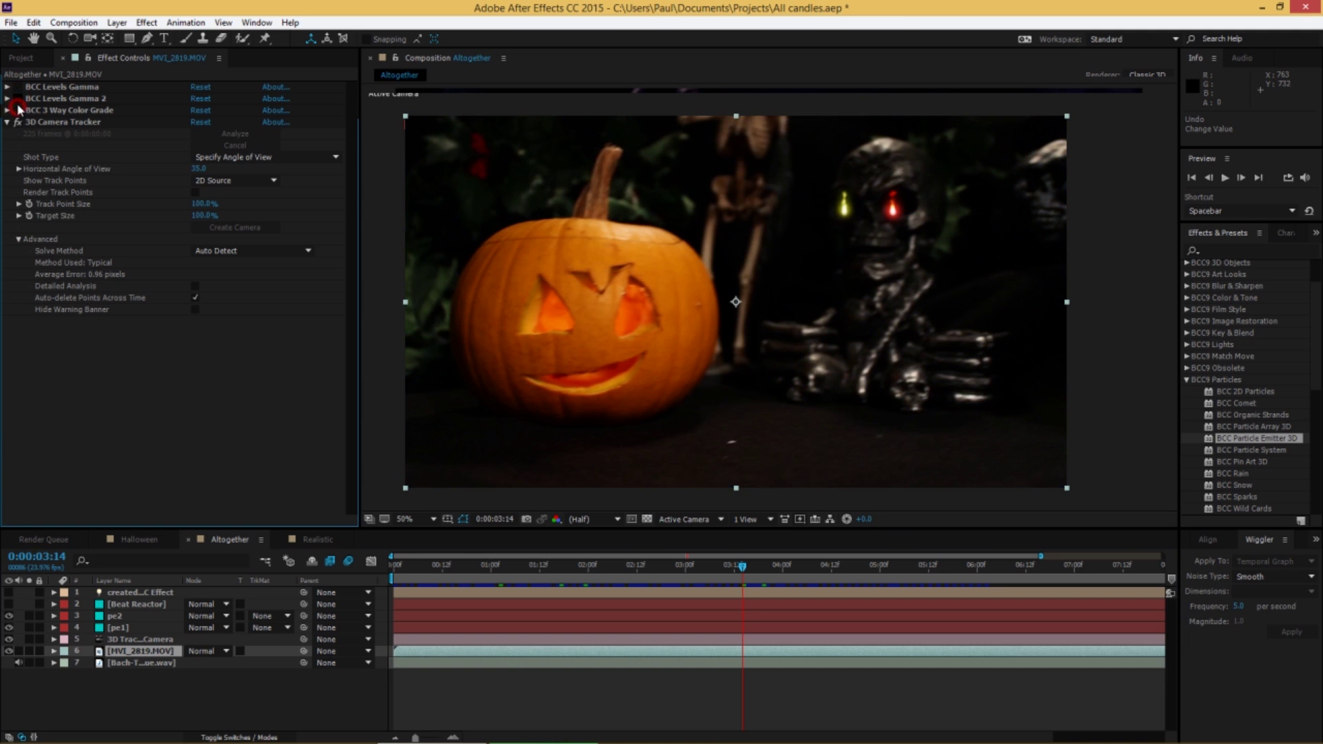
{"action": "left_click", "coordinate": [18, 110]}
{"action": "left_click", "coordinate": [18, 99]}
{"action": "left_click", "coordinate": [18, 87]}
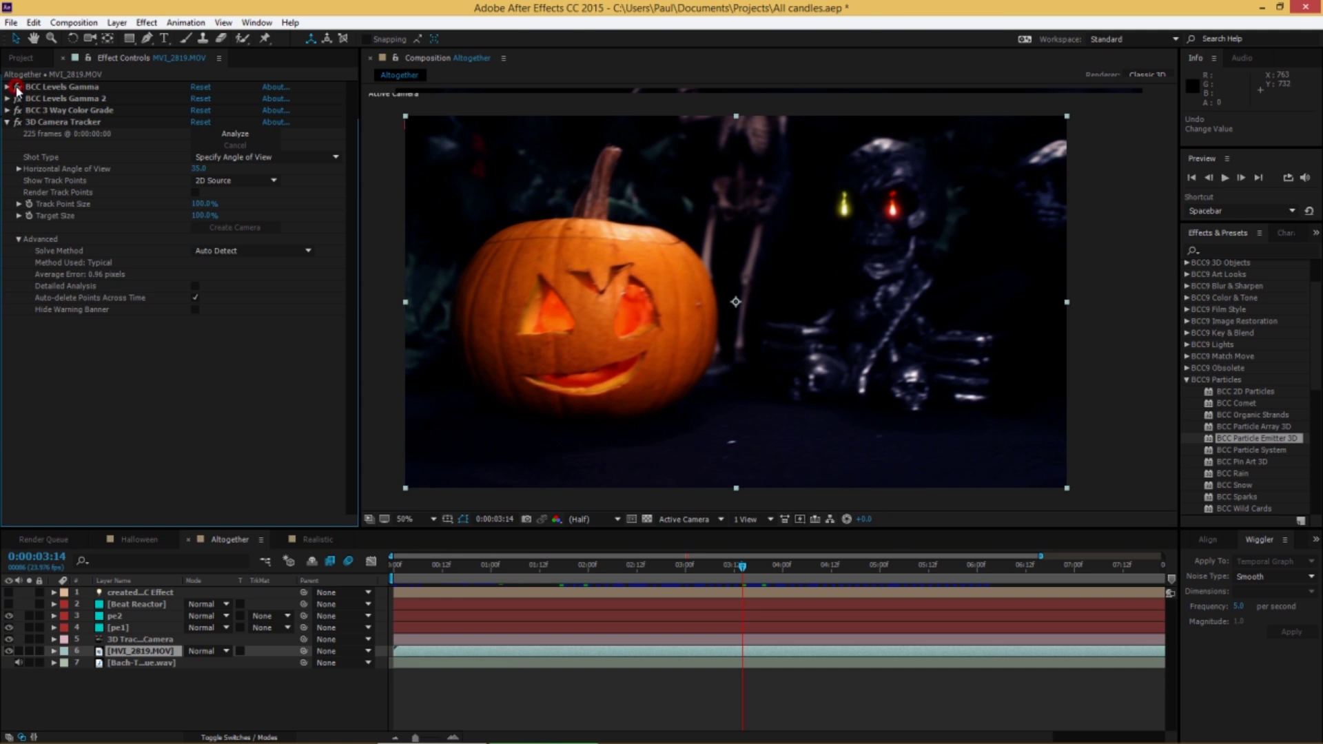
{"action": "left_click", "coordinate": [140, 640]}
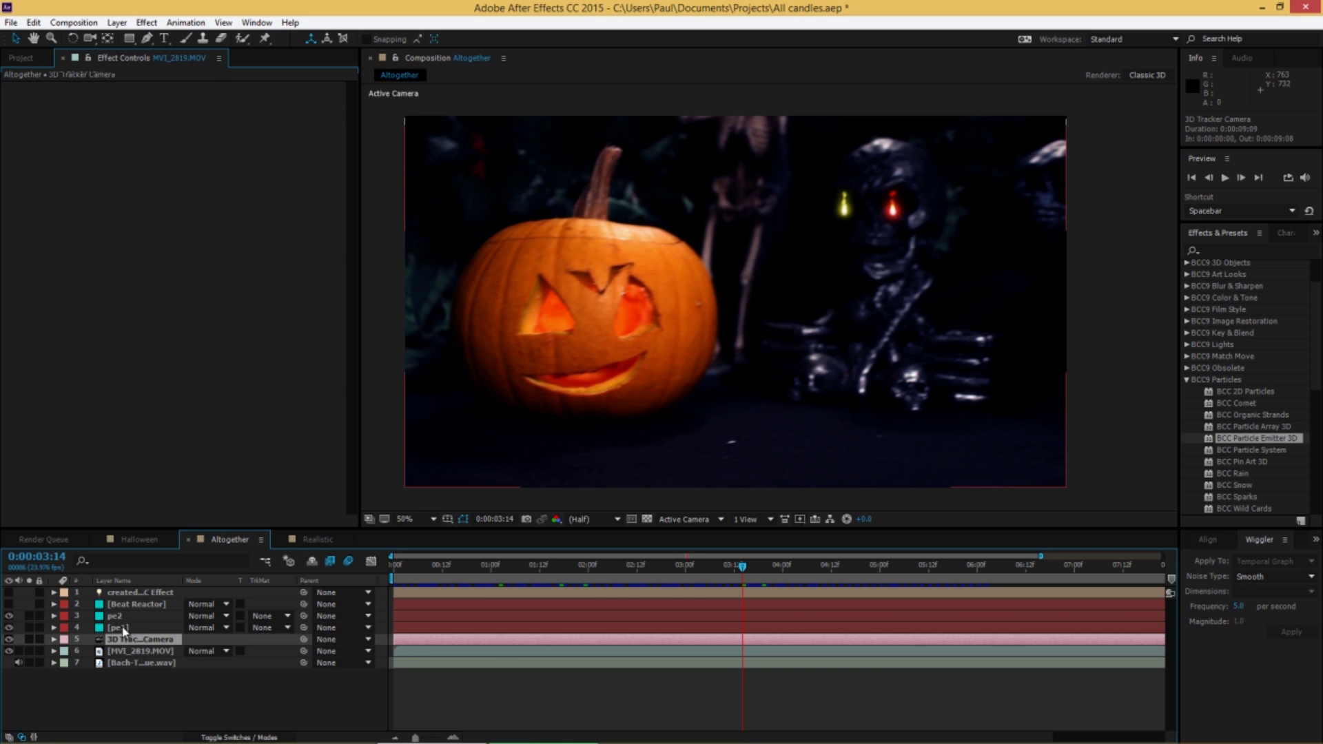
{"action": "left_click", "coordinate": [123, 628]}
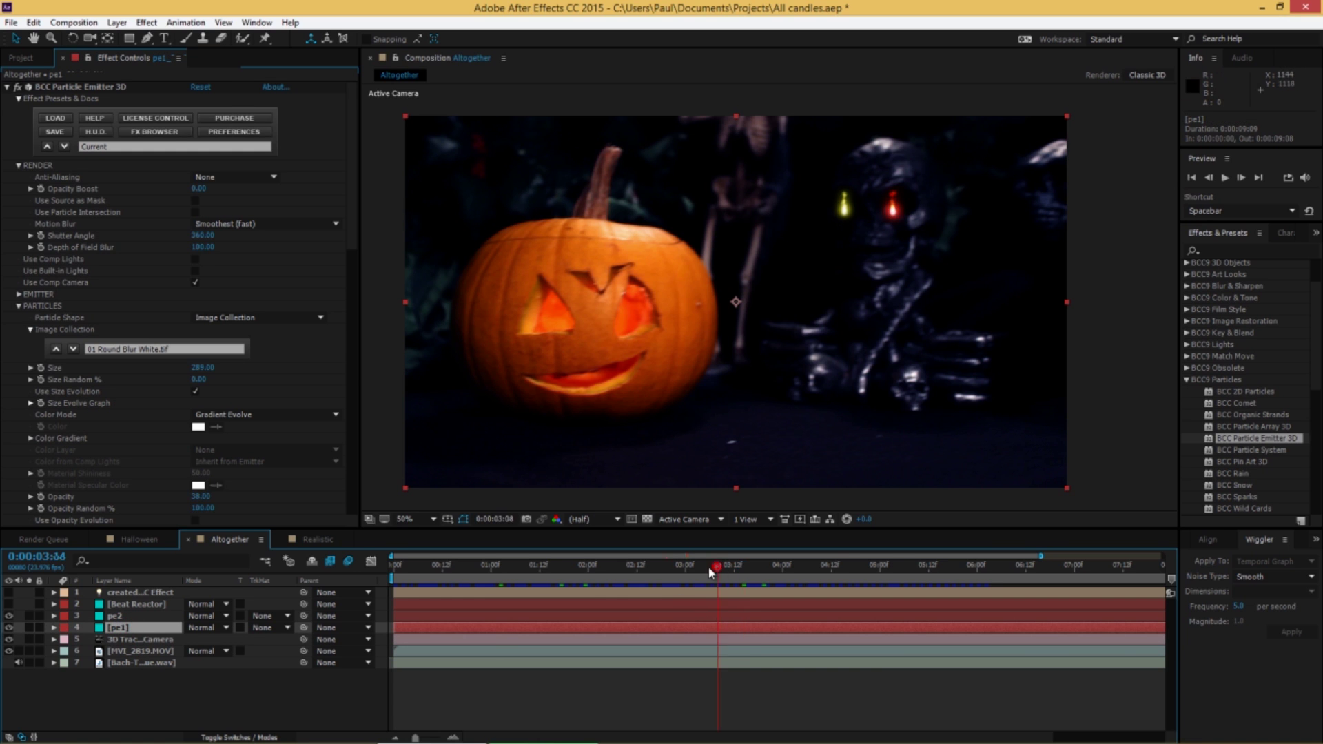
{"action": "left_click_drag", "start_coordinate": [712, 572], "coordinate": [917, 583]}
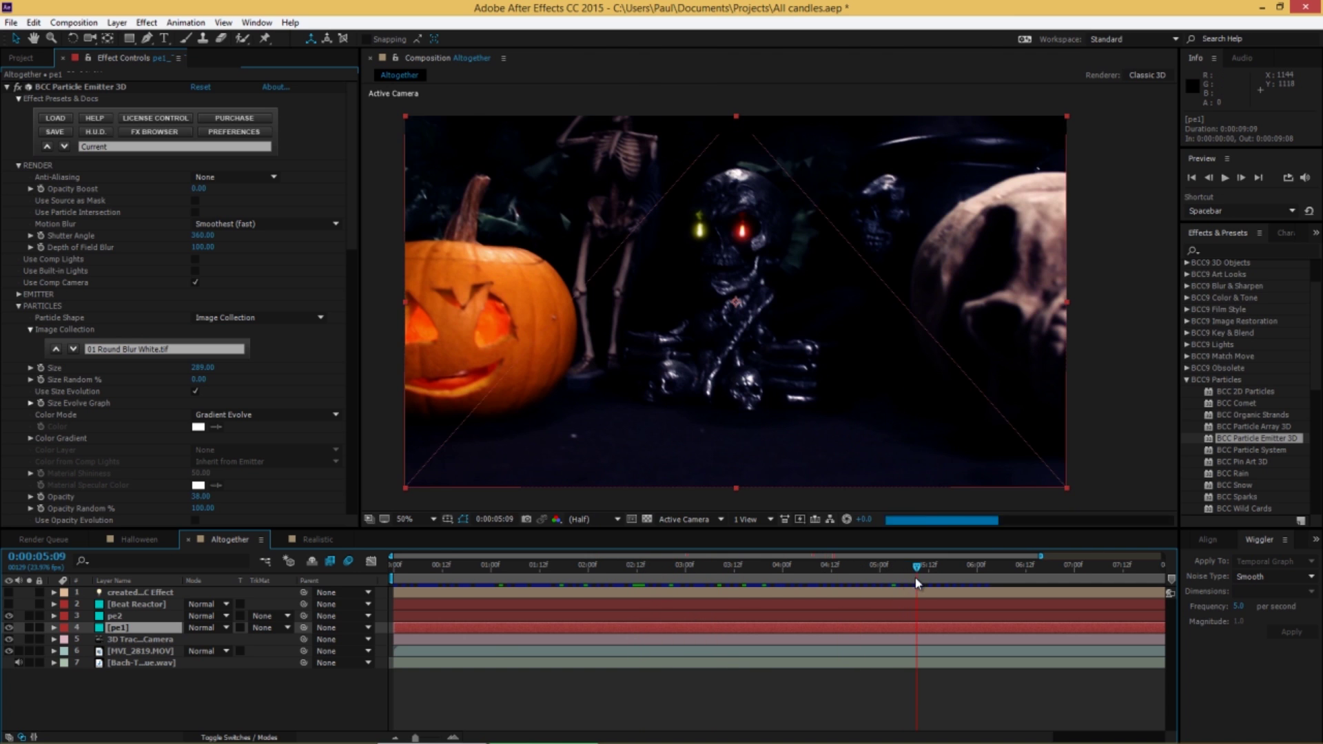
{"action": "left_click", "coordinate": [950, 577]}
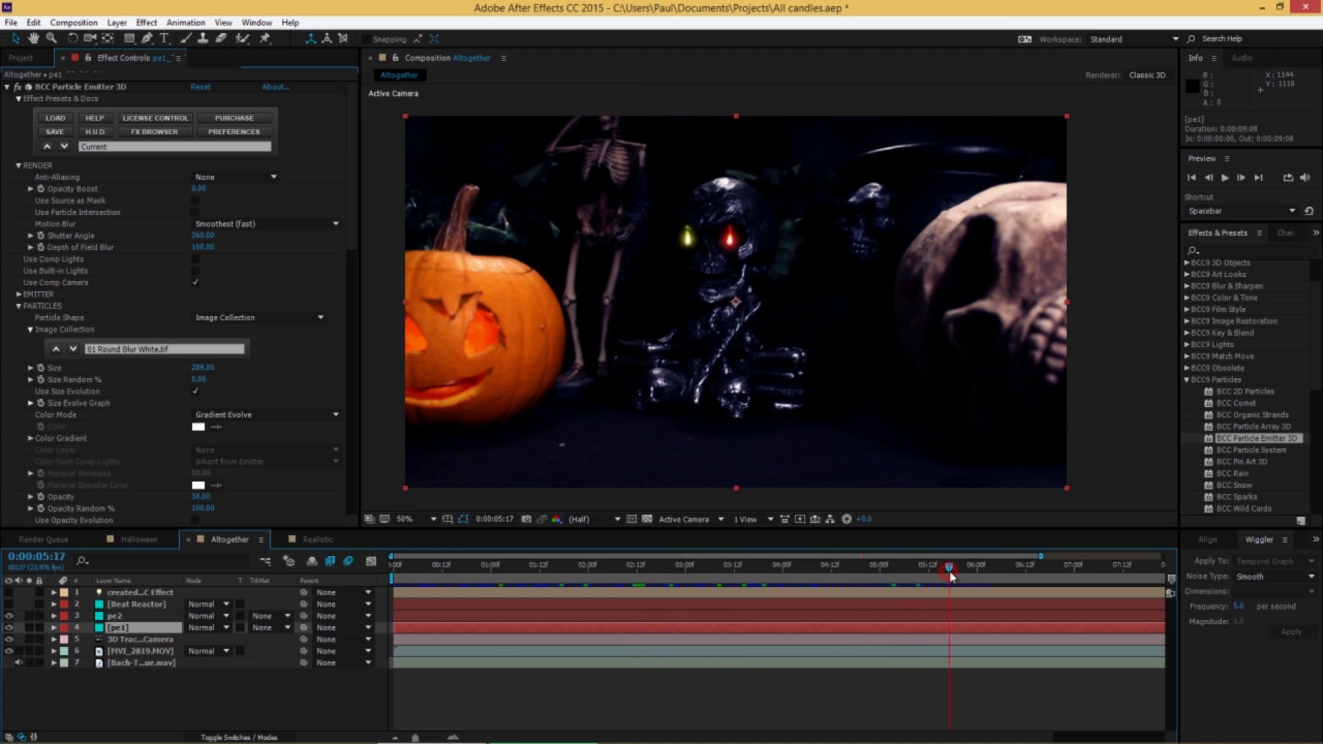
{"action": "left_click", "coordinate": [124, 617]}
{"action": "left_click", "coordinate": [127, 606]}
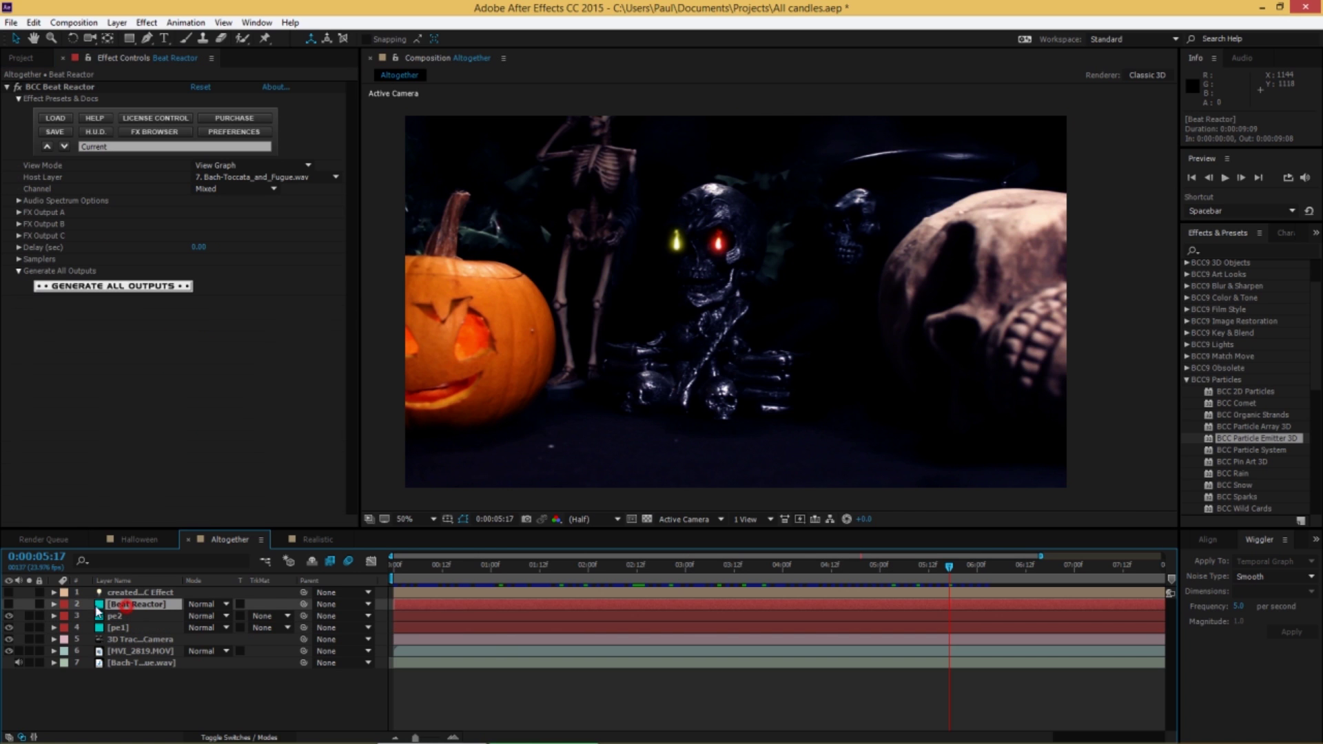
{"action": "left_click", "coordinate": [8, 604]}
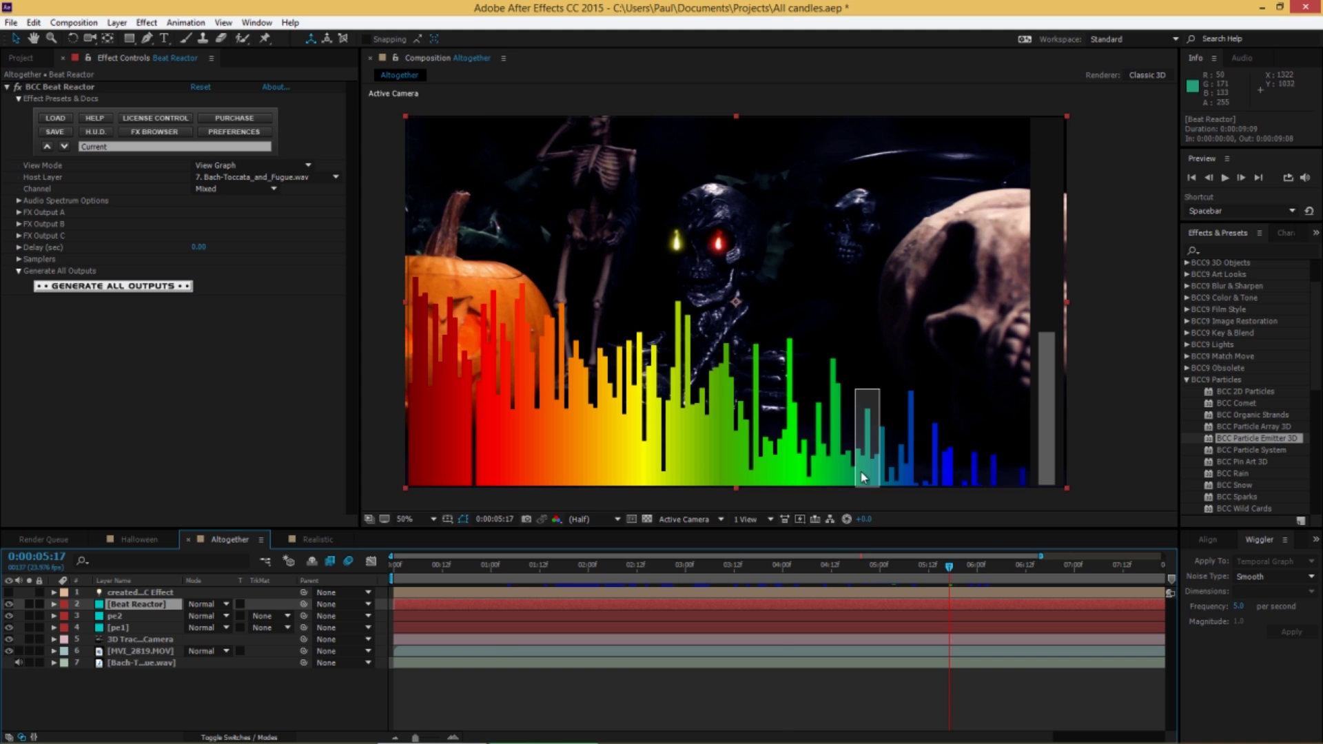
{"action": "left_click_drag", "start_coordinate": [847, 567], "coordinate": [714, 576]}
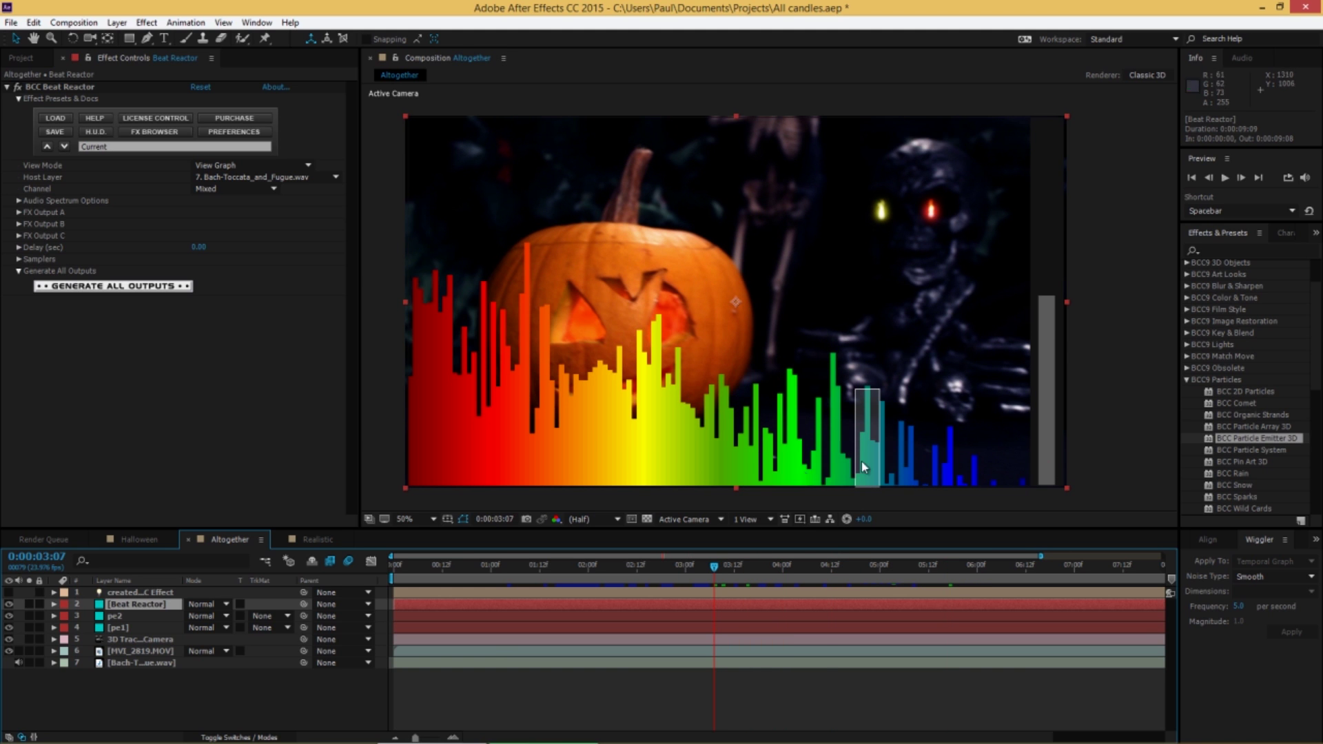
{"action": "left_click_drag", "start_coordinate": [778, 573], "coordinate": [884, 574]}
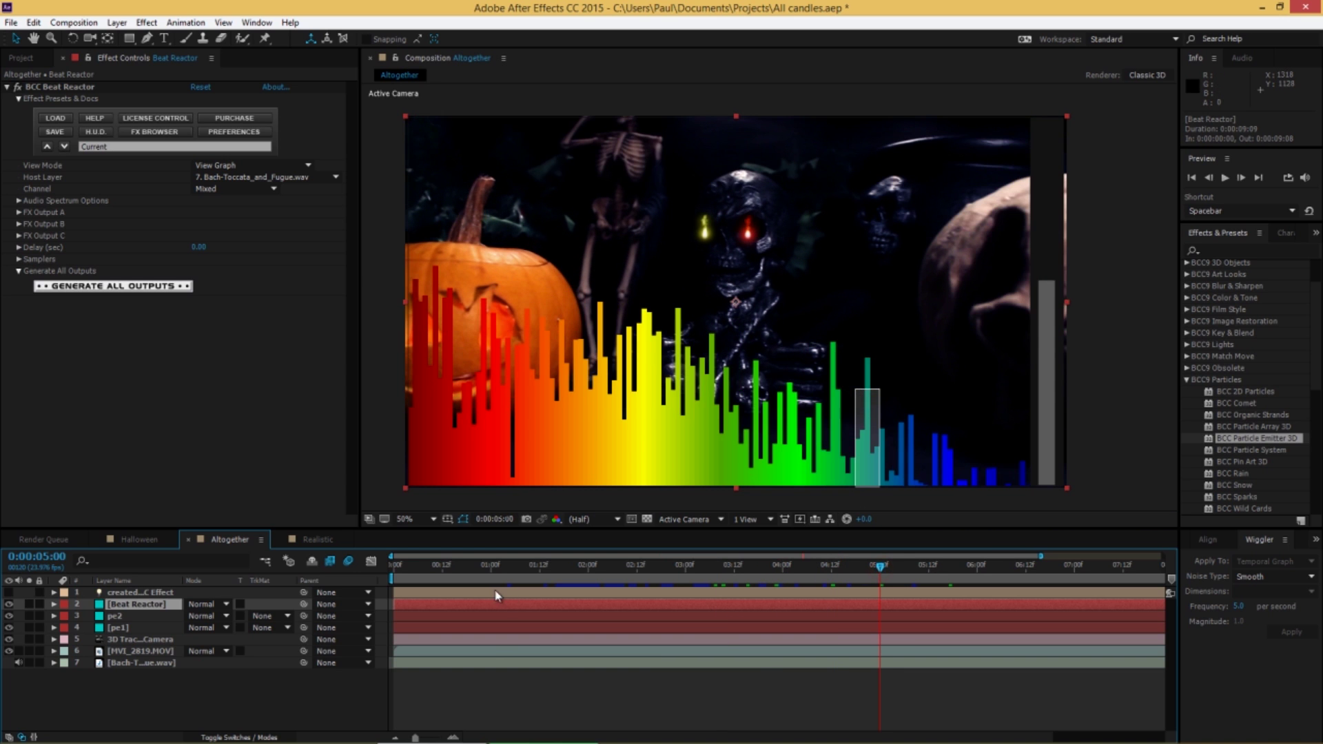
{"action": "left_click", "coordinate": [9, 604]}
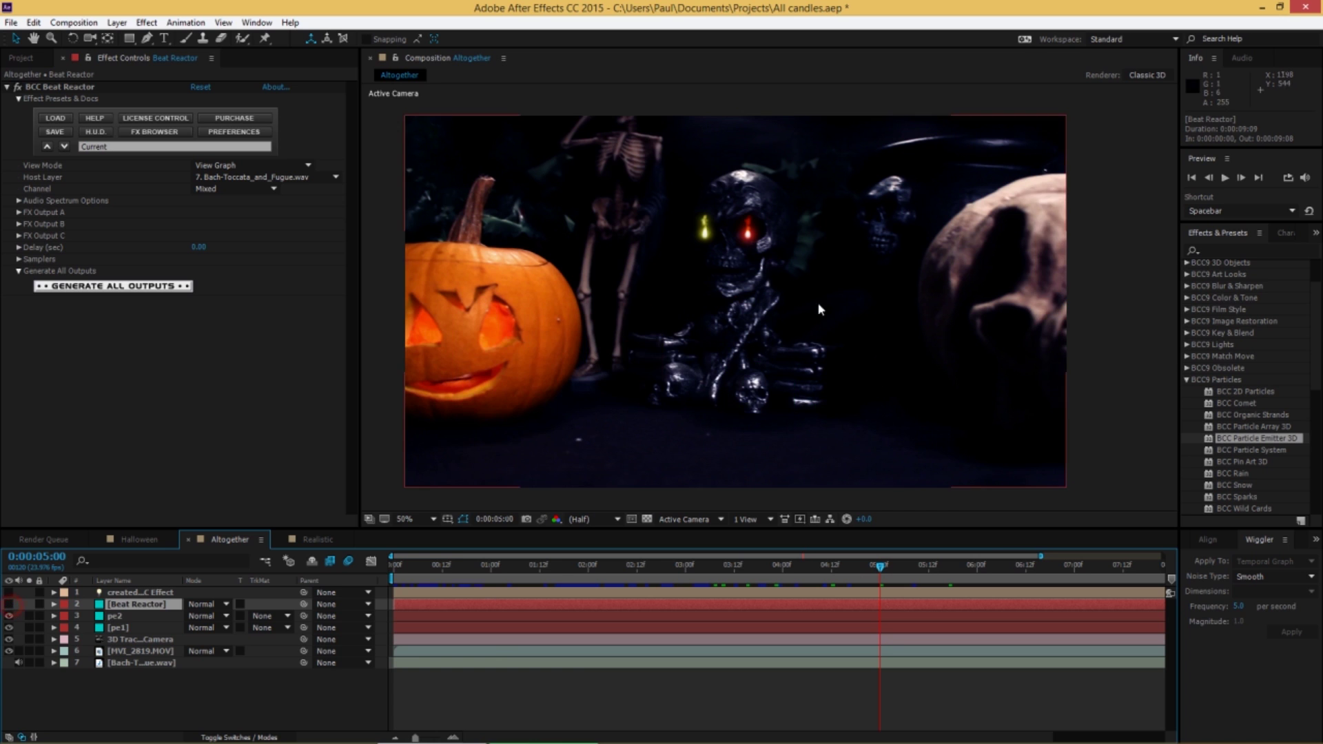
Step: Switch to the Realistic comp and compare its particle flame against the candle reference photo
{"action": "left_click", "coordinate": [307, 539]}
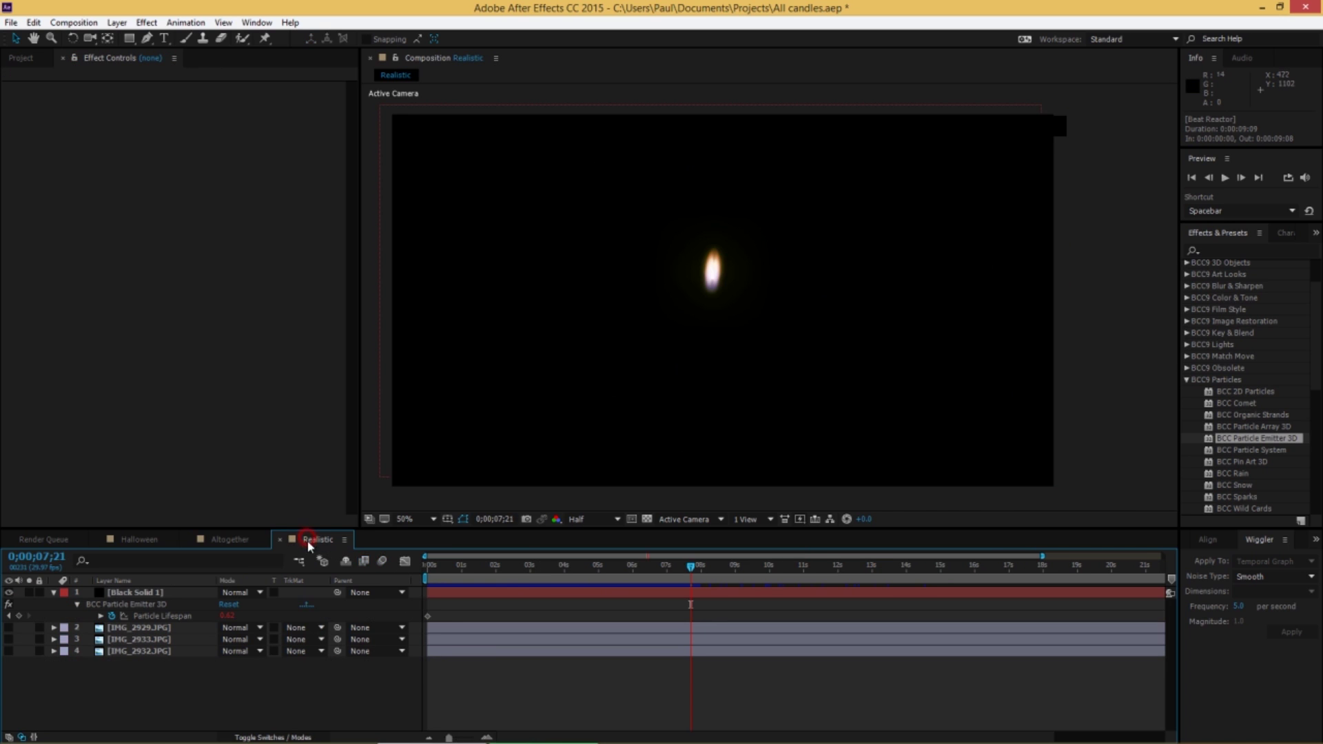
{"action": "left_click_drag", "start_coordinate": [587, 579], "coordinate": [522, 600]}
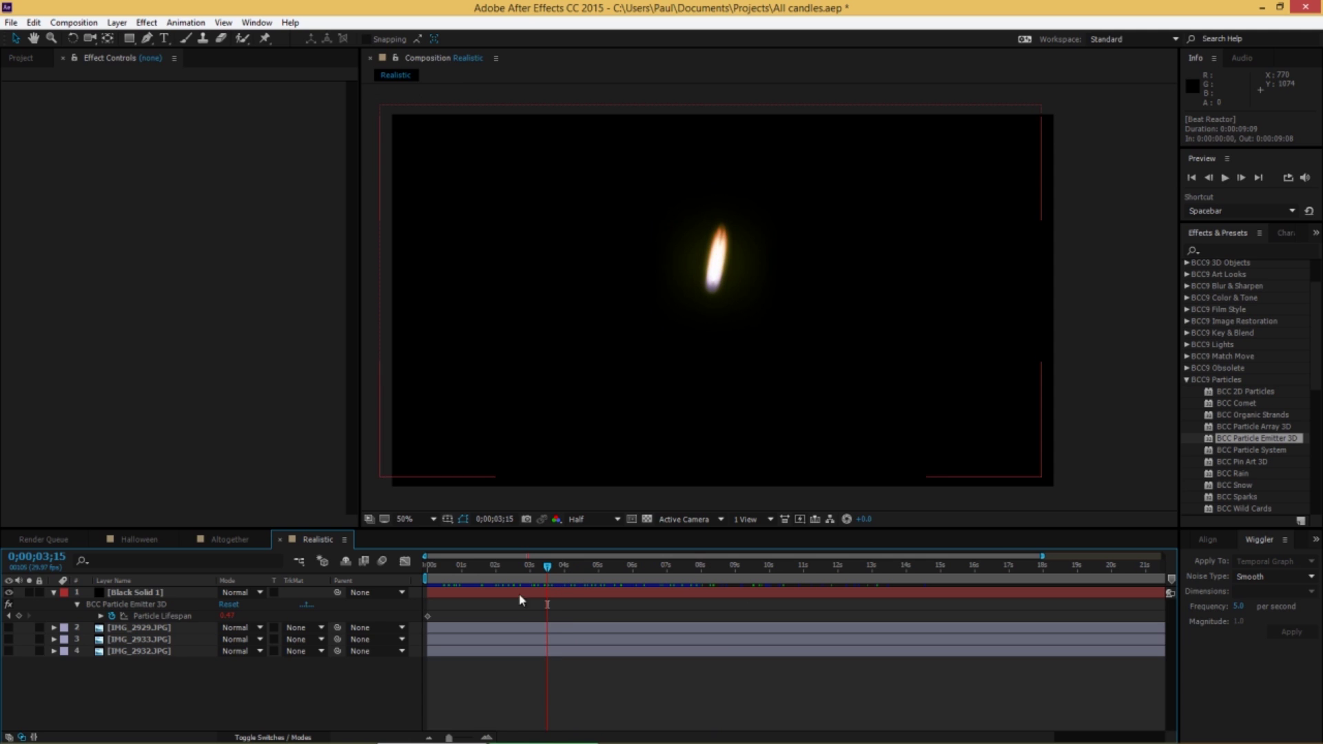
{"action": "left_click", "coordinate": [8, 651]}
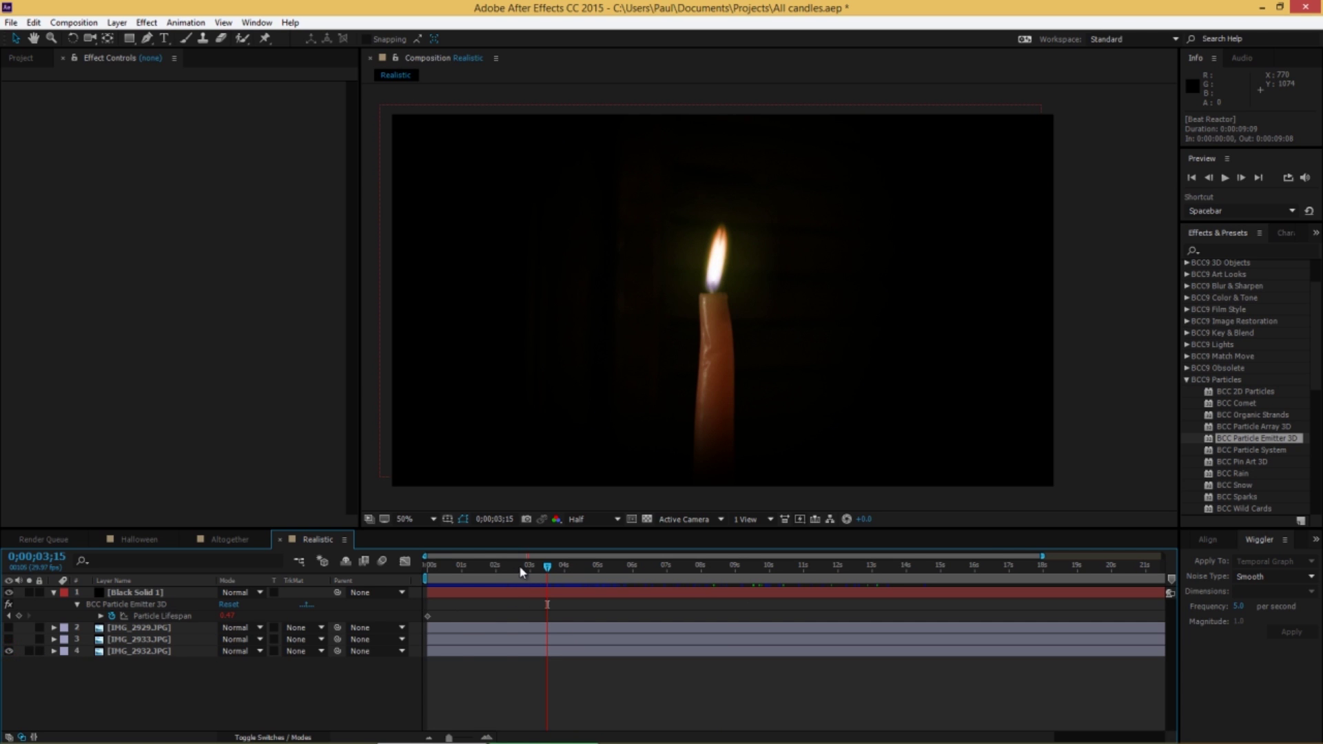
{"action": "left_click_drag", "start_coordinate": [519, 565], "coordinate": [629, 581]}
Step: Compare the flame with the lighter and tea-light photos, then hide all reference photos
{"action": "left_click", "coordinate": [8, 640]}
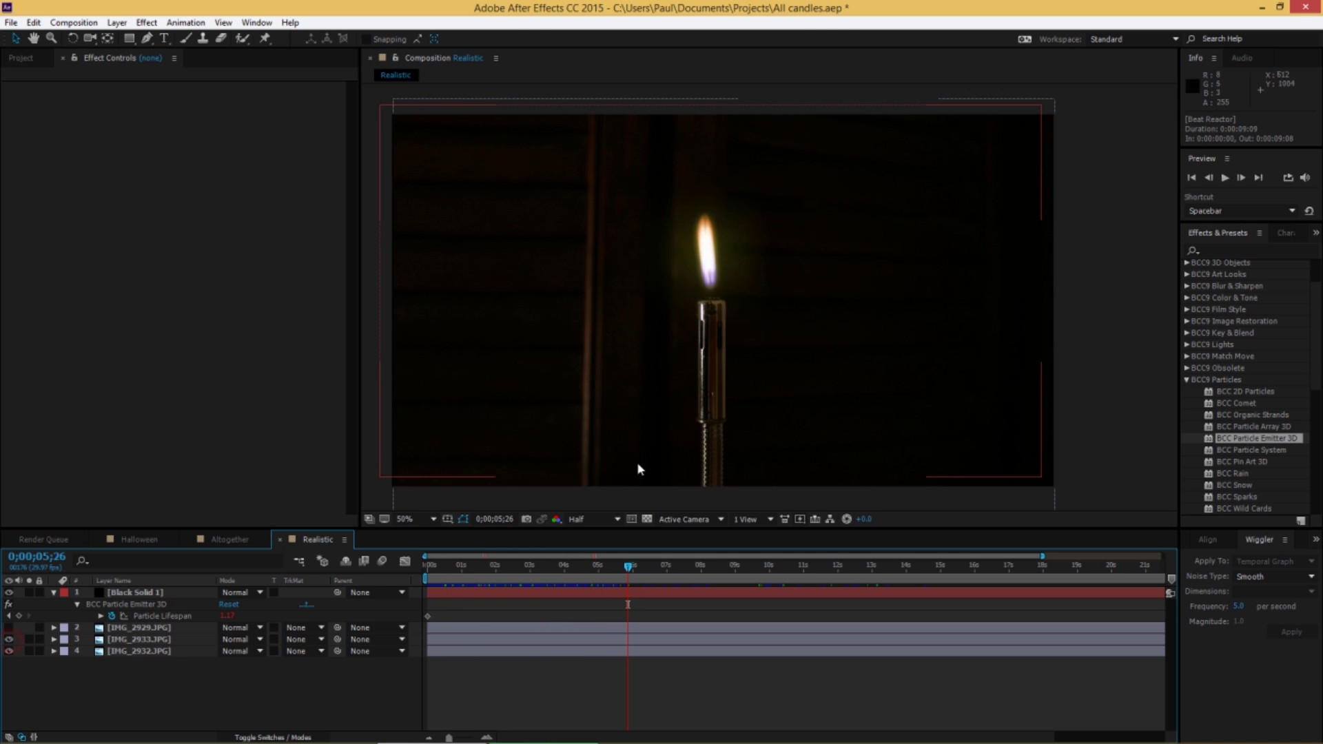
{"action": "left_click_drag", "start_coordinate": [596, 573], "coordinate": [559, 573]}
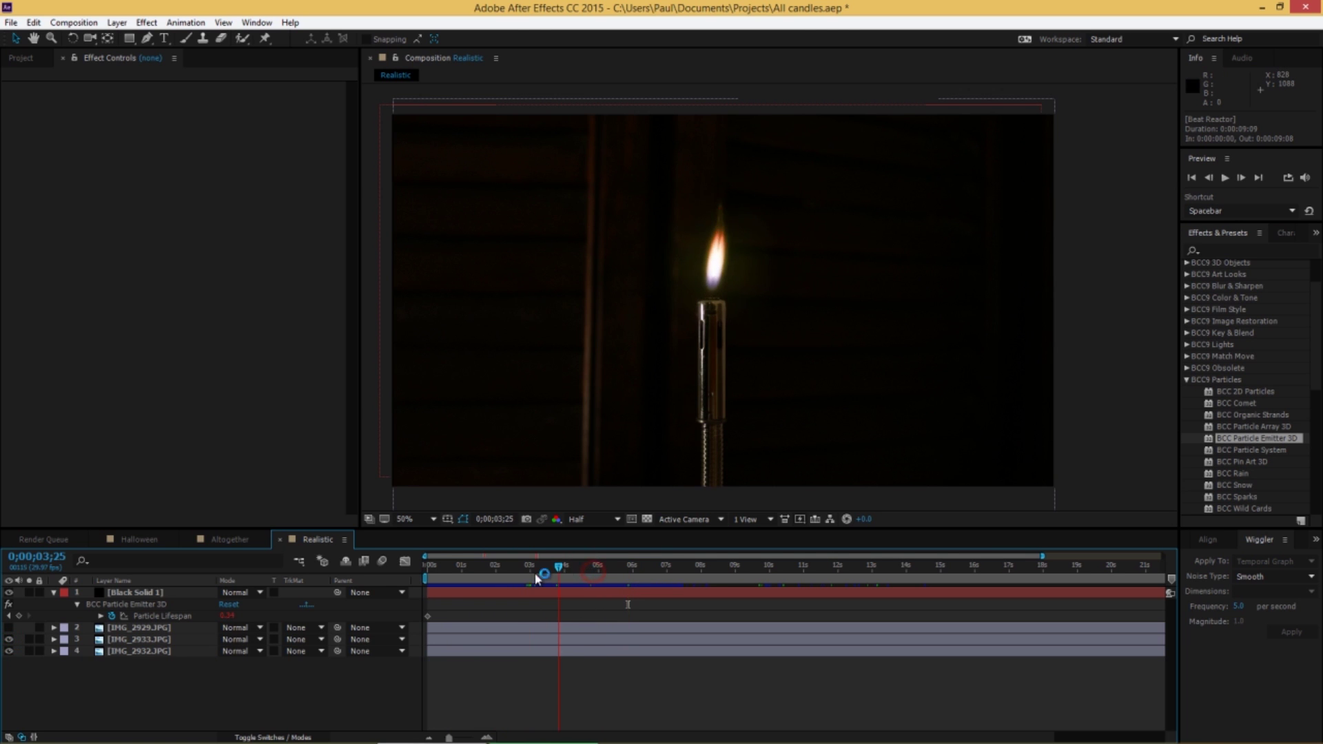
{"action": "left_click", "coordinate": [9, 627]}
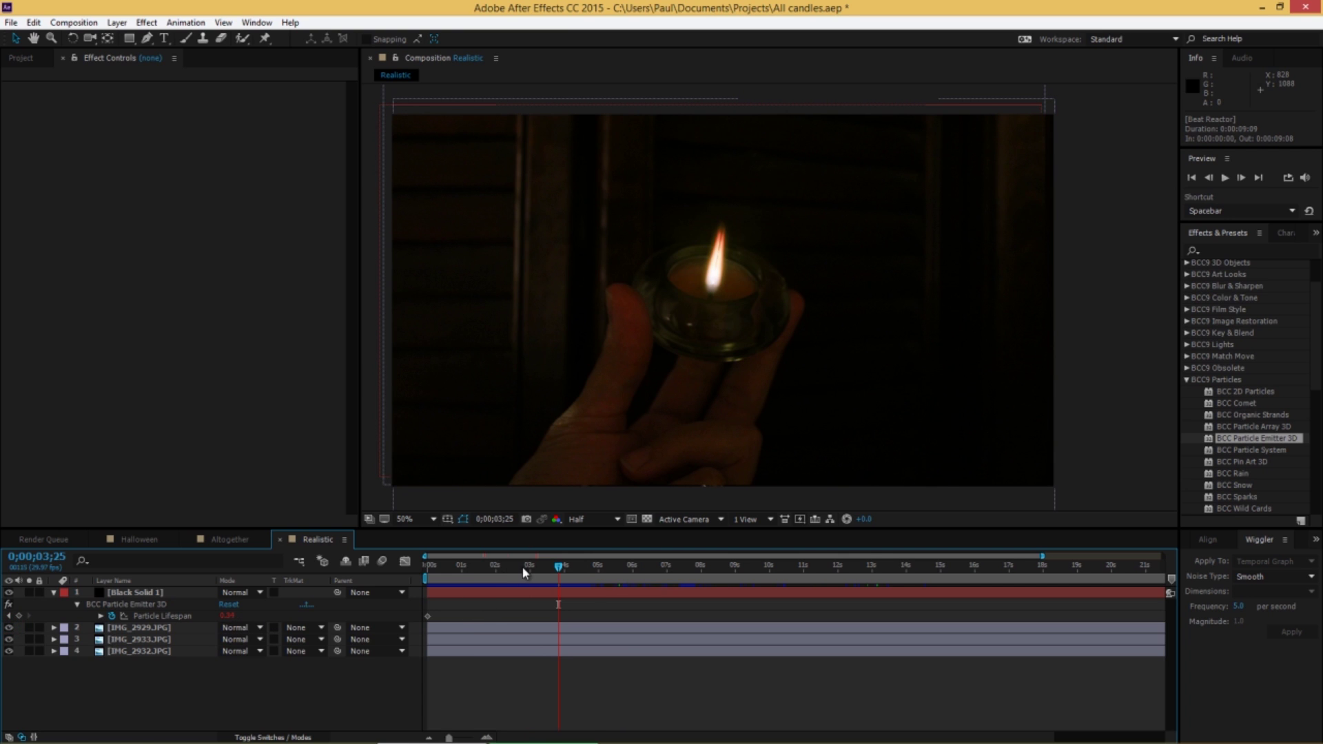
{"action": "left_click_drag", "start_coordinate": [524, 572], "coordinate": [622, 572]}
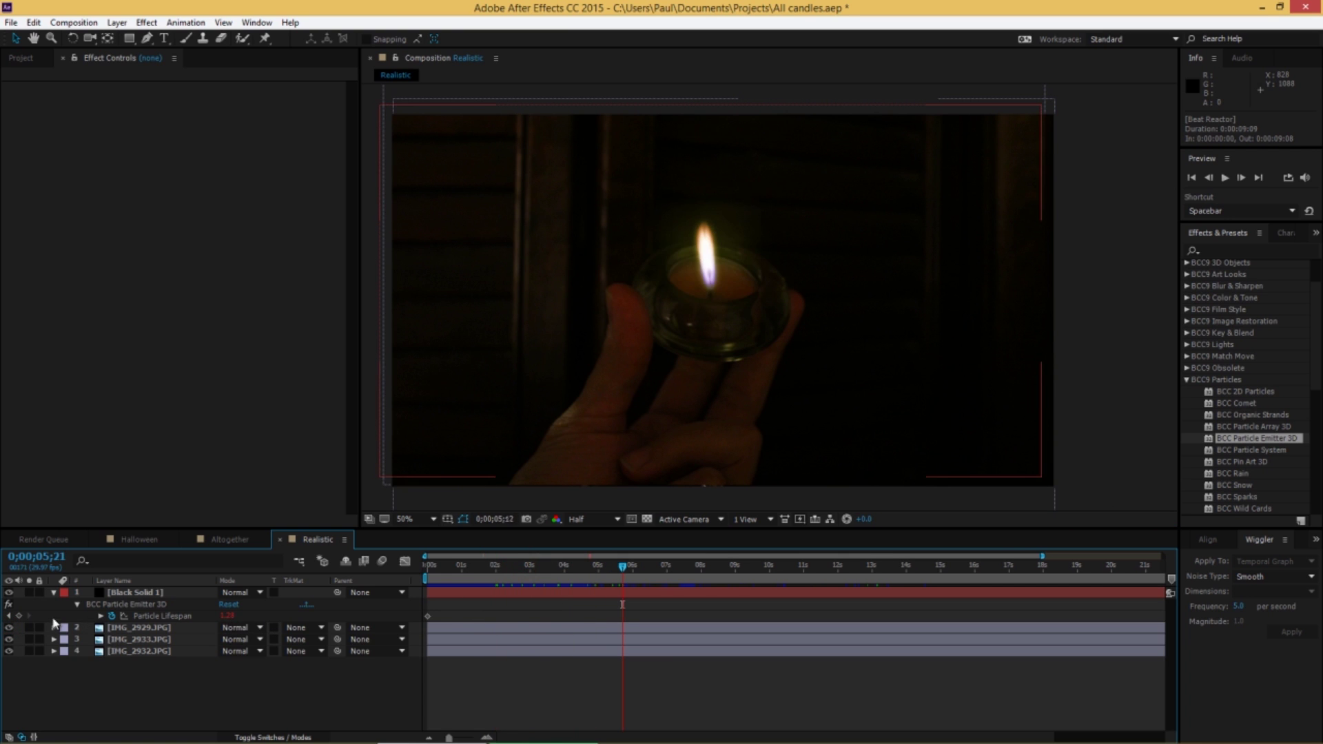
{"action": "left_click", "coordinate": [8, 627]}
{"action": "left_click", "coordinate": [8, 651]}
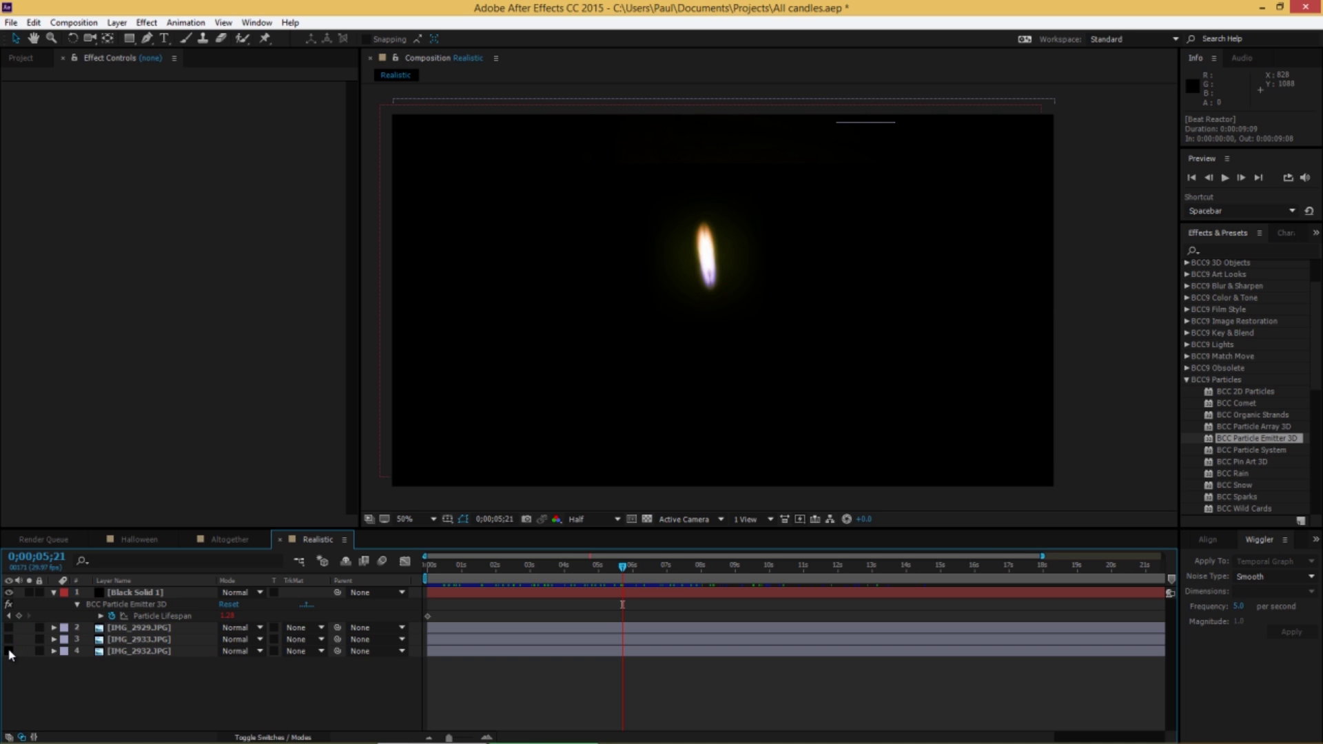
{"action": "left_click", "coordinate": [255, 683]}
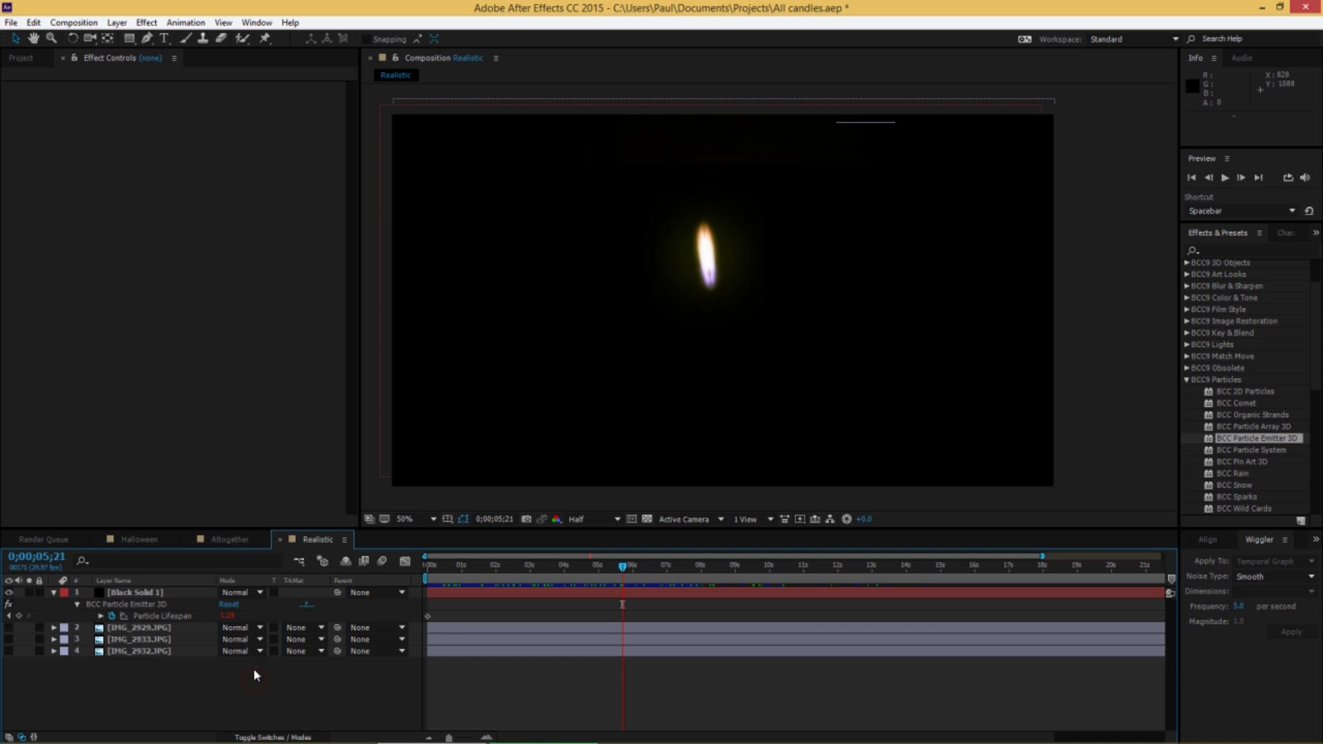
Step: Create a new composition with a default solid layer in it
{"action": "key", "text": "ctrl+n"}
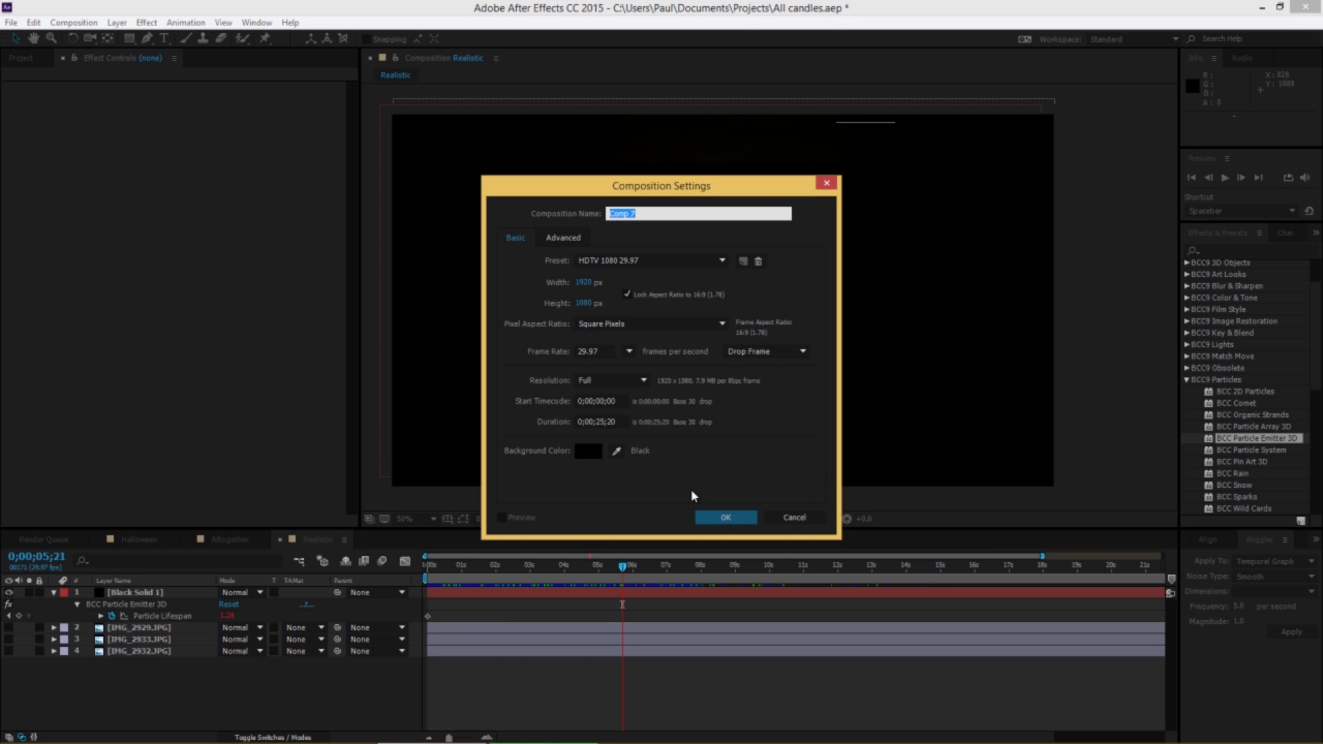
{"action": "key", "text": "Return"}
{"action": "key", "text": "ctrl+y"}
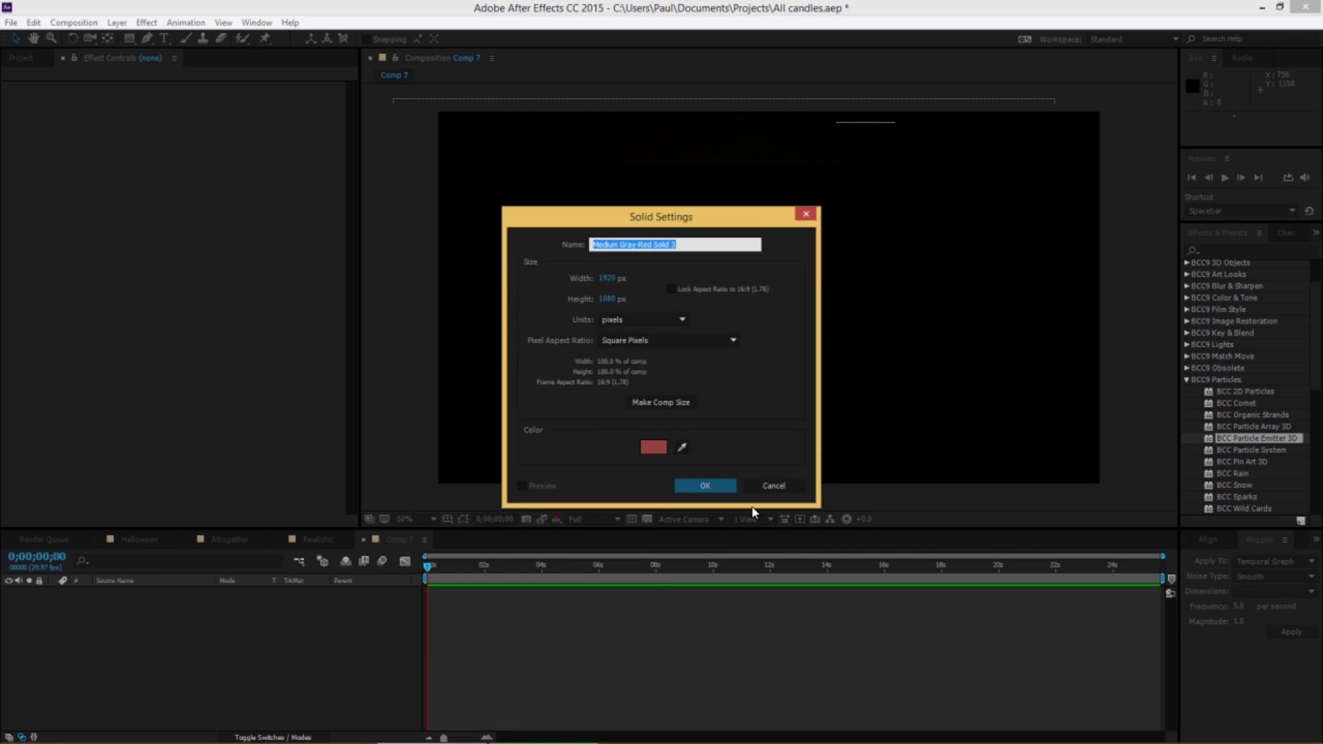
{"action": "key", "text": "Return"}
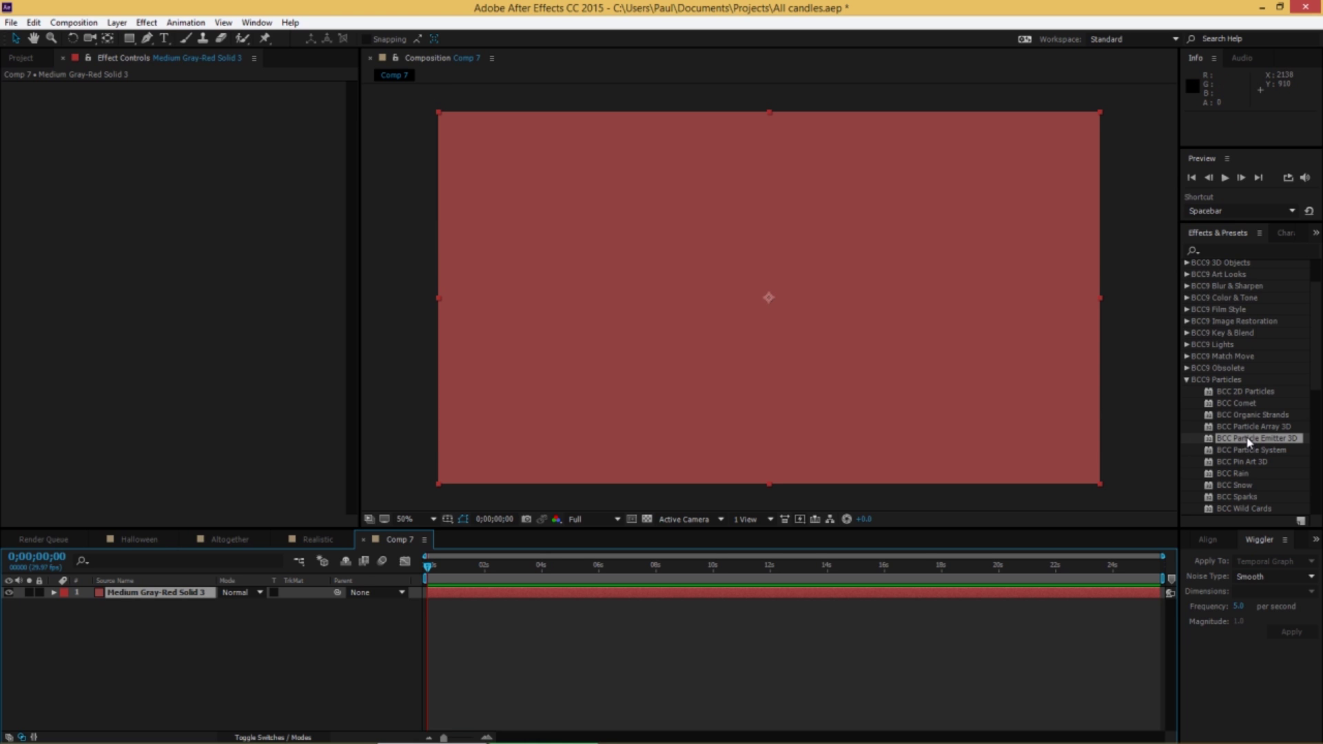
Step: Apply BCC Particle Emitter 3D to the solid, set preview resolution to Auto, and expand EMITTER
{"action": "left_click_drag", "start_coordinate": [1250, 441], "coordinate": [691, 446]}
{"action": "left_click", "coordinate": [581, 521]}
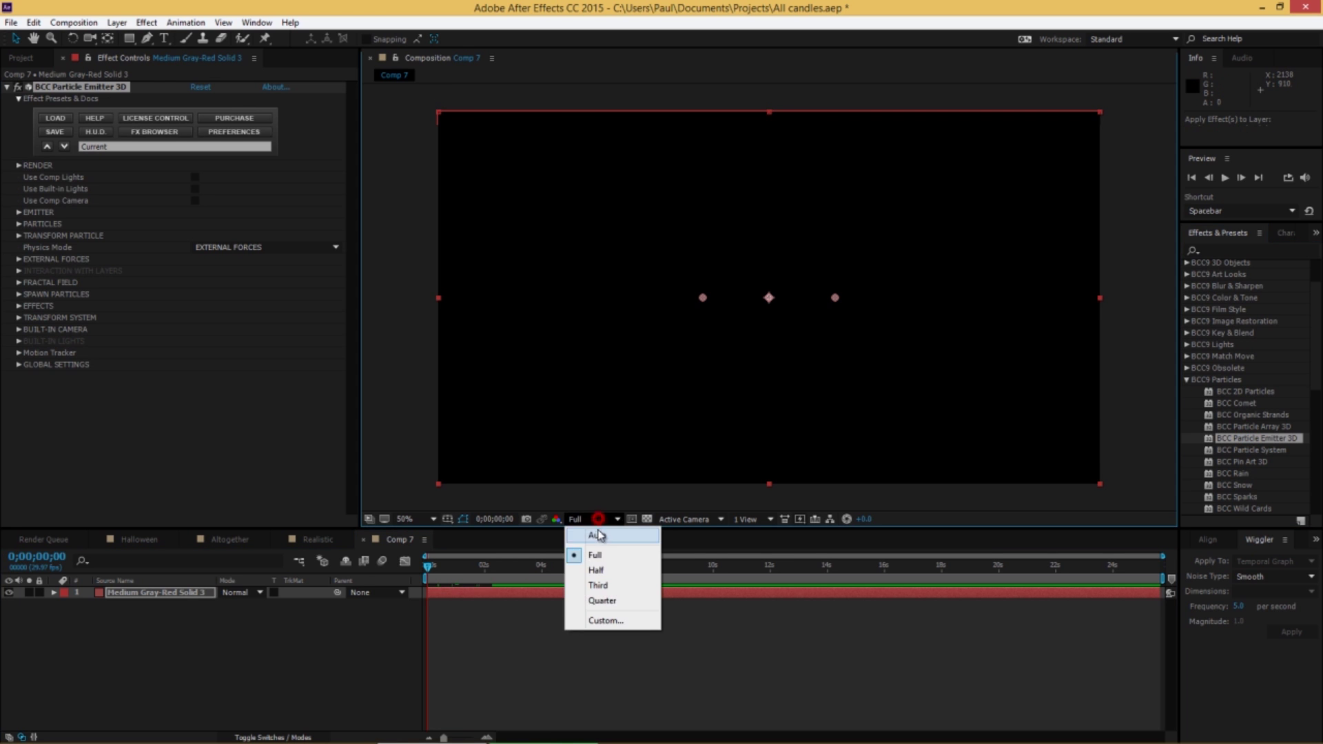
{"action": "left_click", "coordinate": [597, 535]}
{"action": "left_click_drag", "start_coordinate": [429, 568], "coordinate": [610, 581]}
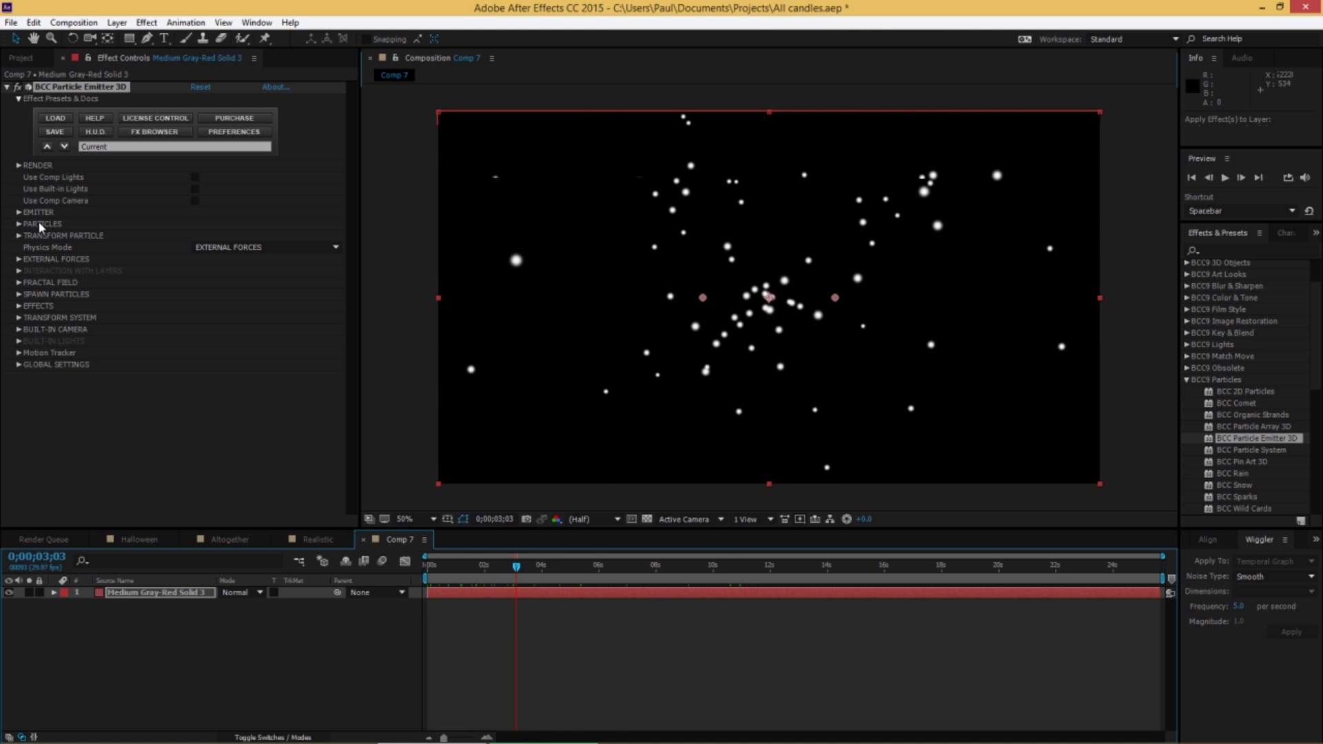
{"action": "left_click", "coordinate": [18, 213]}
{"action": "scroll", "coordinate": [42, 237], "scroll_direction": "down", "scroll_amount": 3}
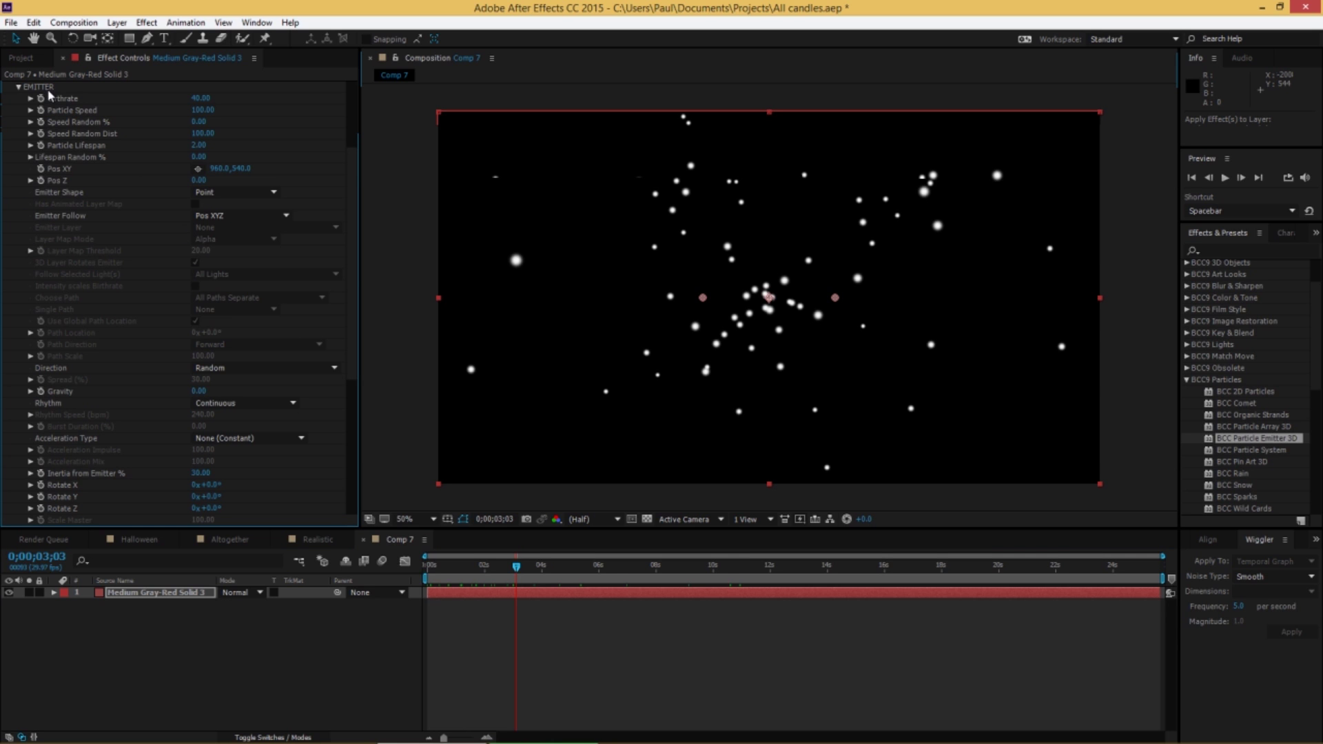
Step: Make the particles stream upward with Spread set to 0 for a vertical line
{"action": "left_click", "coordinate": [224, 371]}
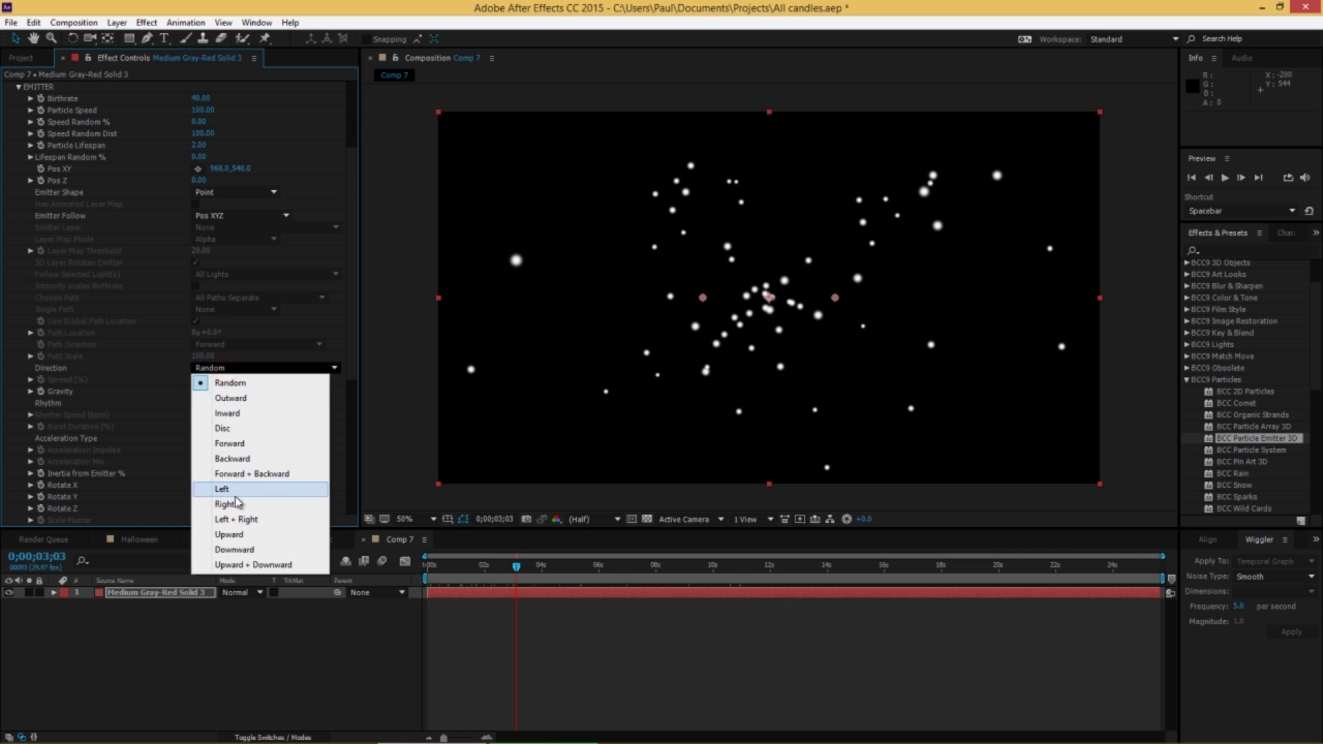
{"action": "left_click", "coordinate": [230, 534]}
{"action": "left_click_drag", "start_coordinate": [478, 571], "coordinate": [557, 571]}
{"action": "left_click", "coordinate": [783, 357]}
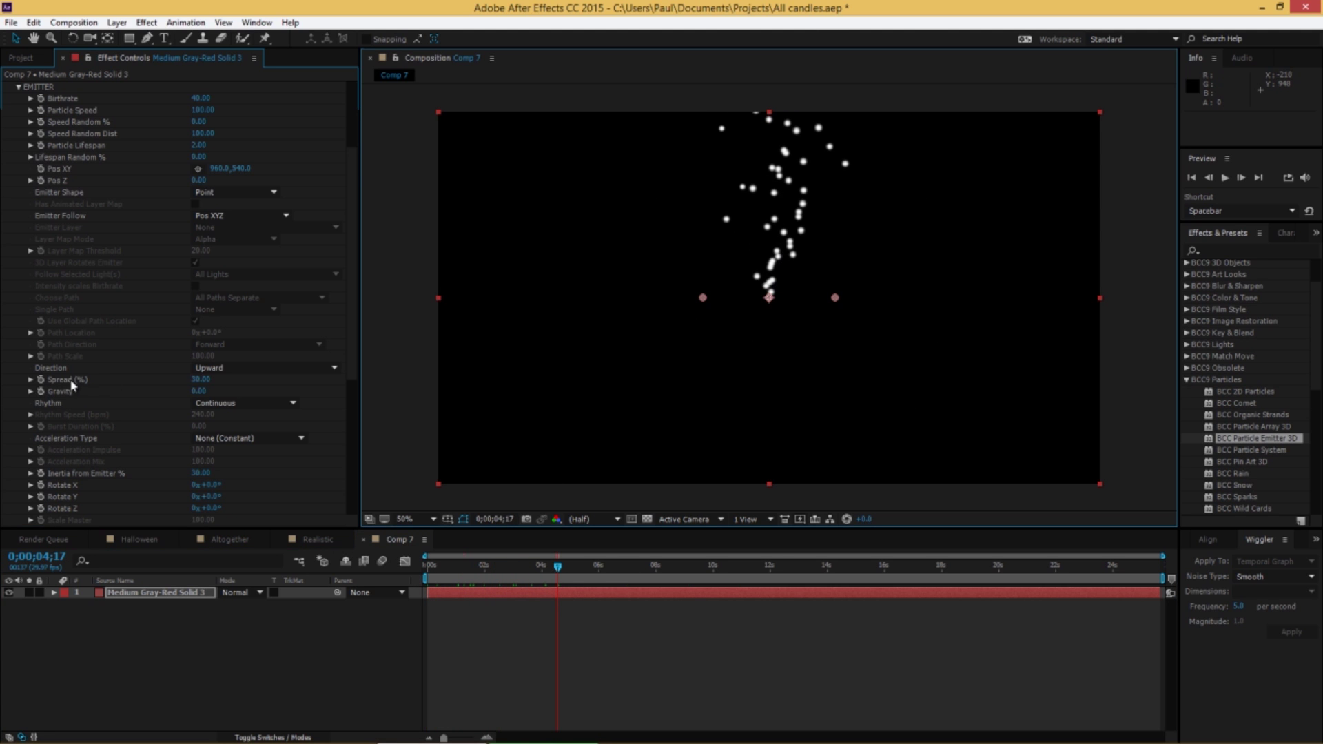
{"action": "left_click", "coordinate": [200, 380]}
{"action": "type", "text": "0"}
{"action": "key", "text": "Return"}
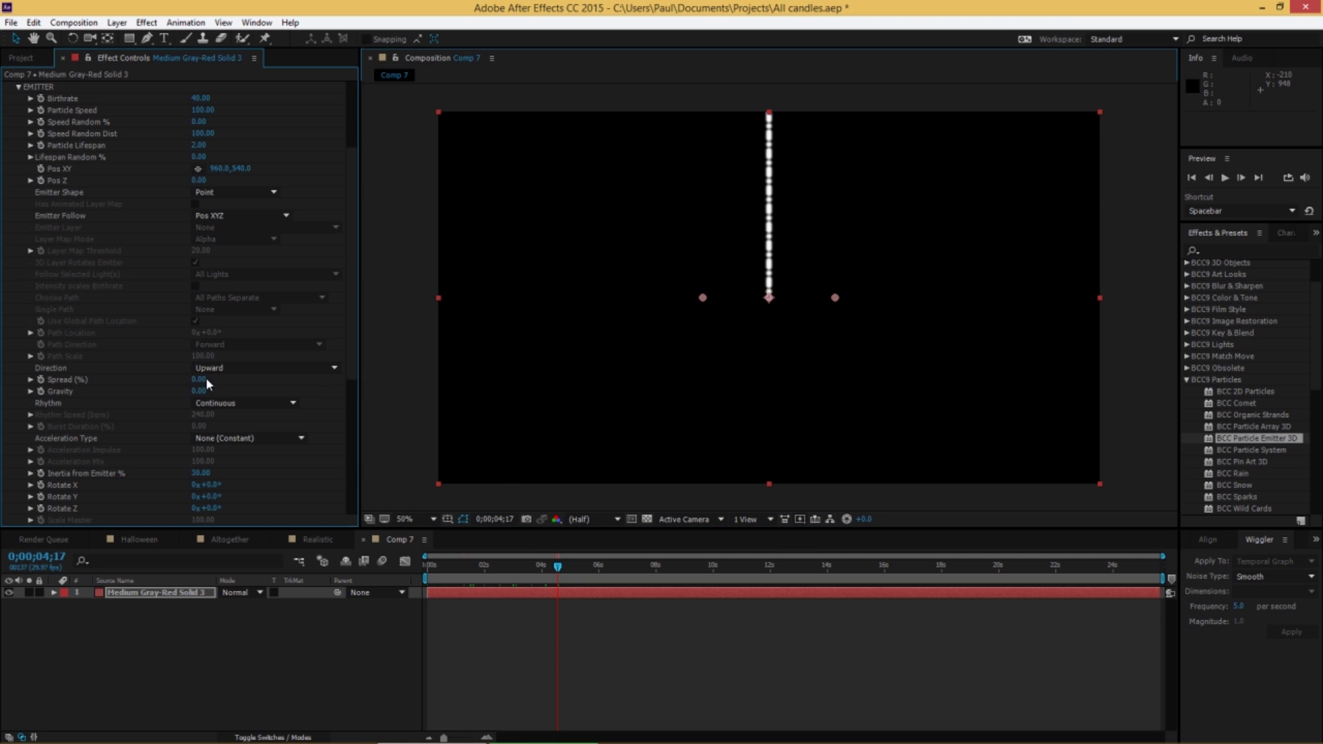
{"action": "scroll", "coordinate": [114, 287], "scroll_direction": "up", "scroll_amount": 3}
{"action": "left_click_drag", "start_coordinate": [510, 560], "coordinate": [492, 584]}
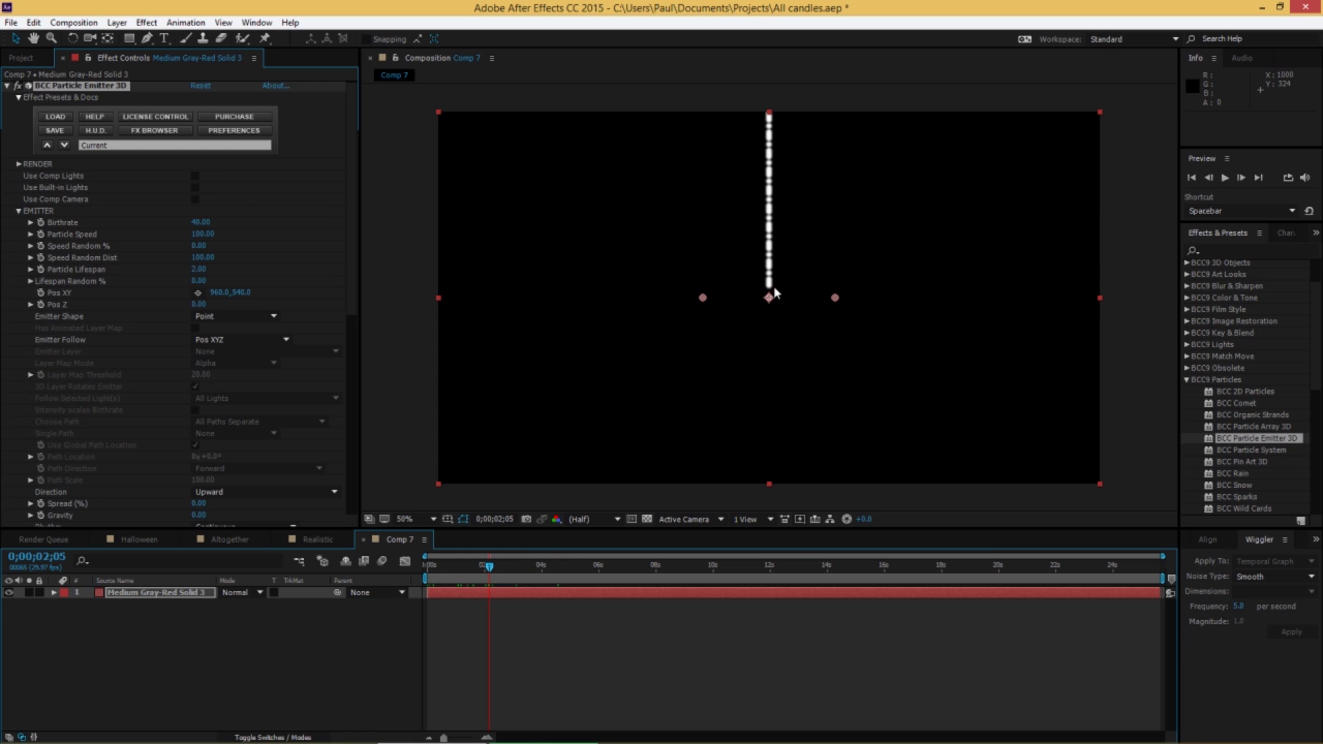
Step: Set Particle Speed to 50 and Particle Lifespan to 0.8, checking the result at full resolution
{"action": "left_click", "coordinate": [199, 235]}
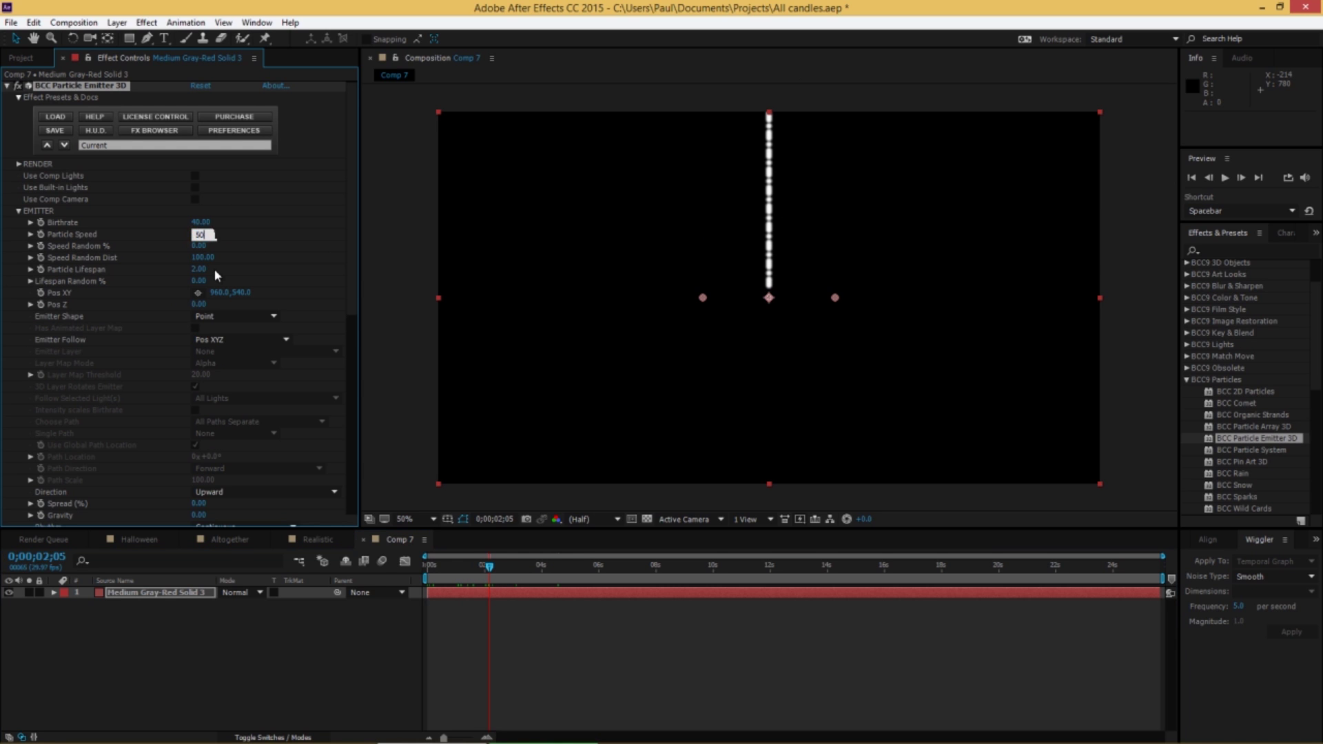
{"action": "key", "text": "Return"}
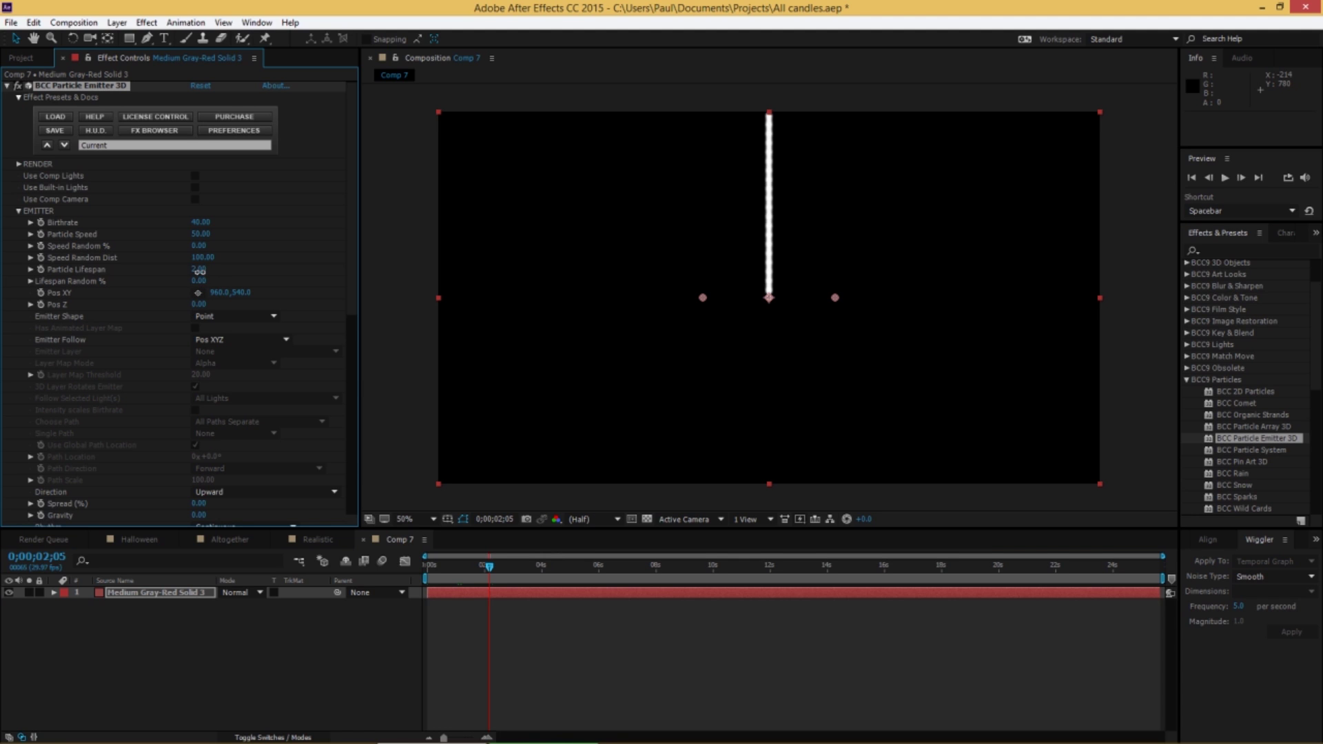
{"action": "left_click", "coordinate": [199, 270]}
{"action": "type", "text": "0.8"}
{"action": "key", "text": "Return"}
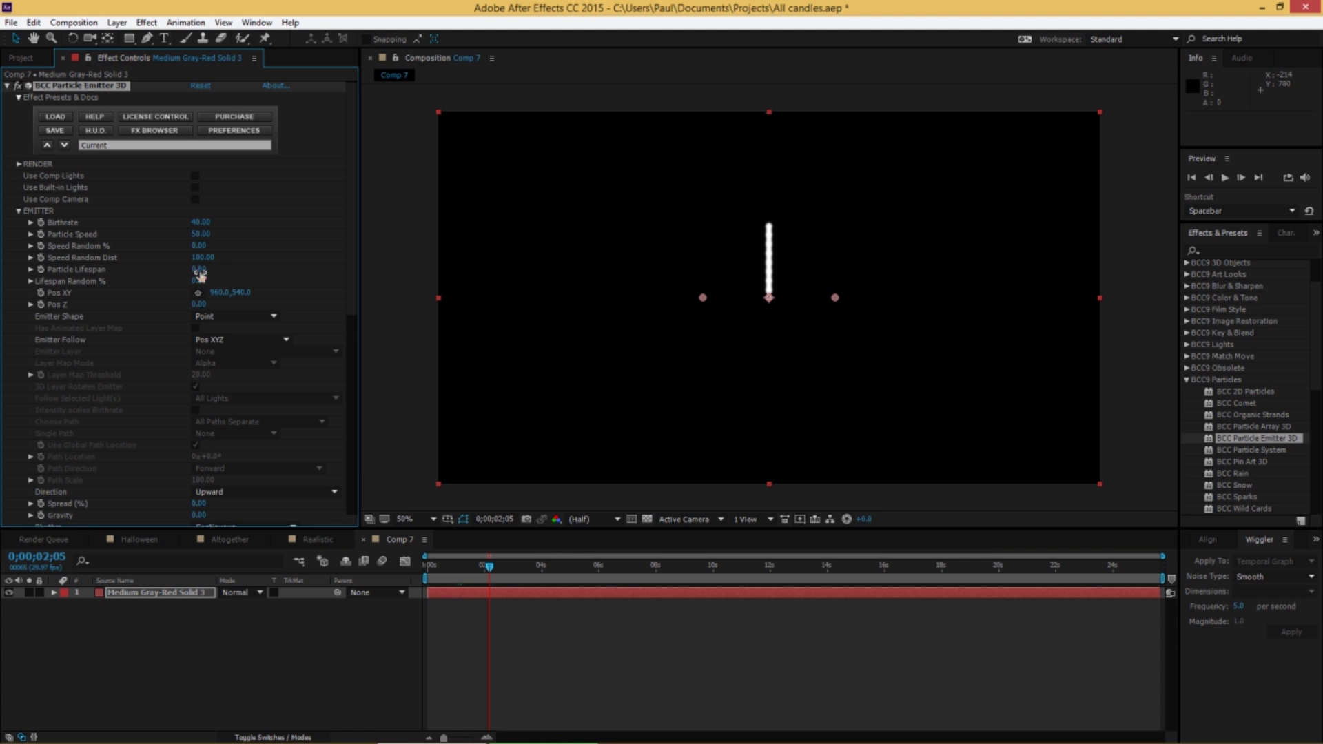
{"action": "key", "text": "slash"}
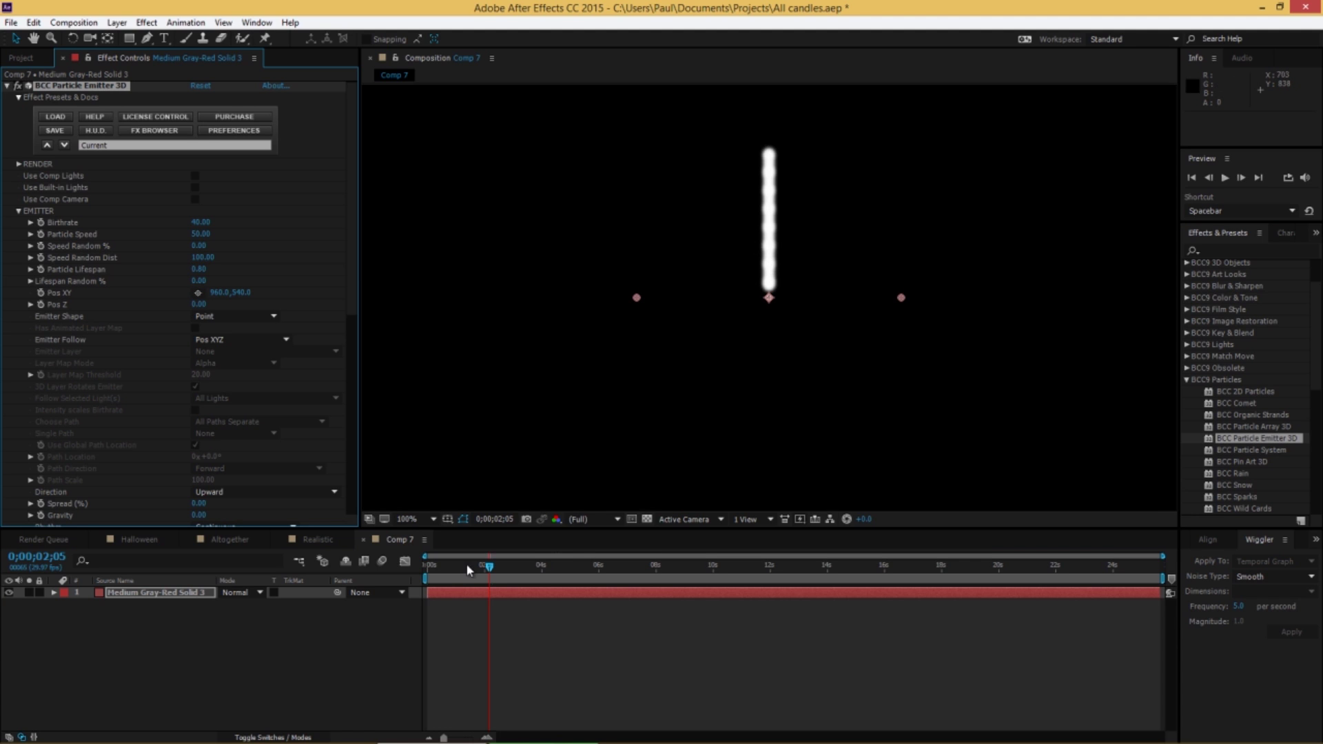
{"action": "left_click", "coordinate": [586, 565]}
{"action": "key", "text": "comma"}
{"action": "key", "text": "comma"}
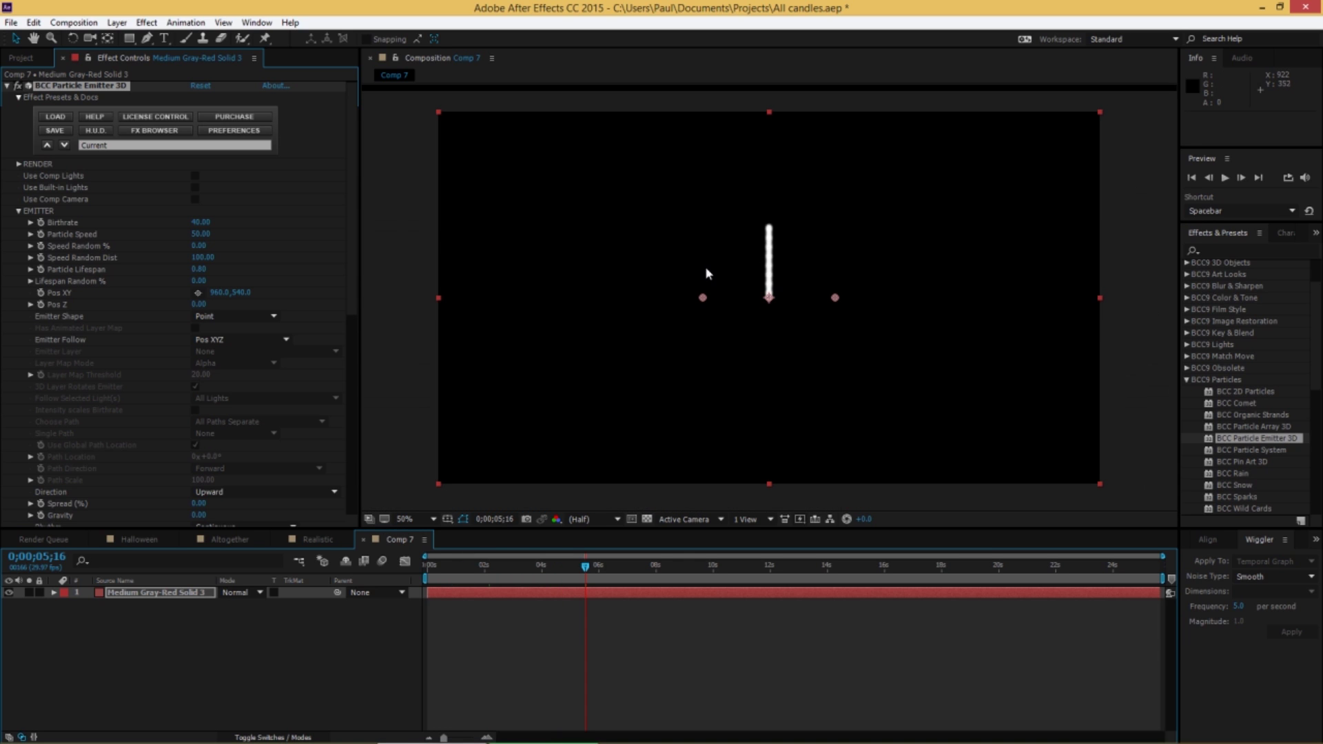
{"action": "left_click_drag", "start_coordinate": [442, 566], "coordinate": [543, 573]}
Step: Set the emitter's Pre-Run to 2 seconds
{"action": "left_click_drag", "start_coordinate": [419, 574], "coordinate": [545, 569]}
{"action": "scroll", "coordinate": [130, 407], "scroll_direction": "down", "scroll_amount": 6}
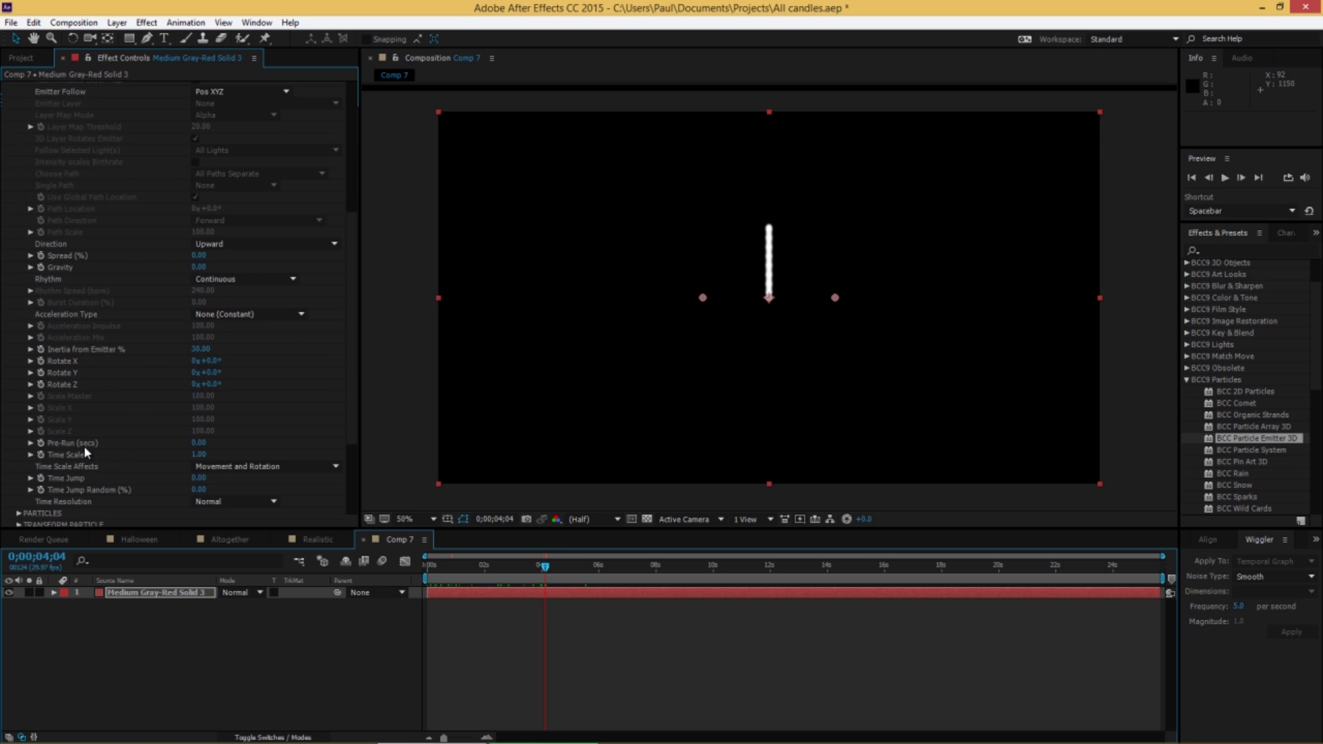
{"action": "left_click", "coordinate": [199, 444]}
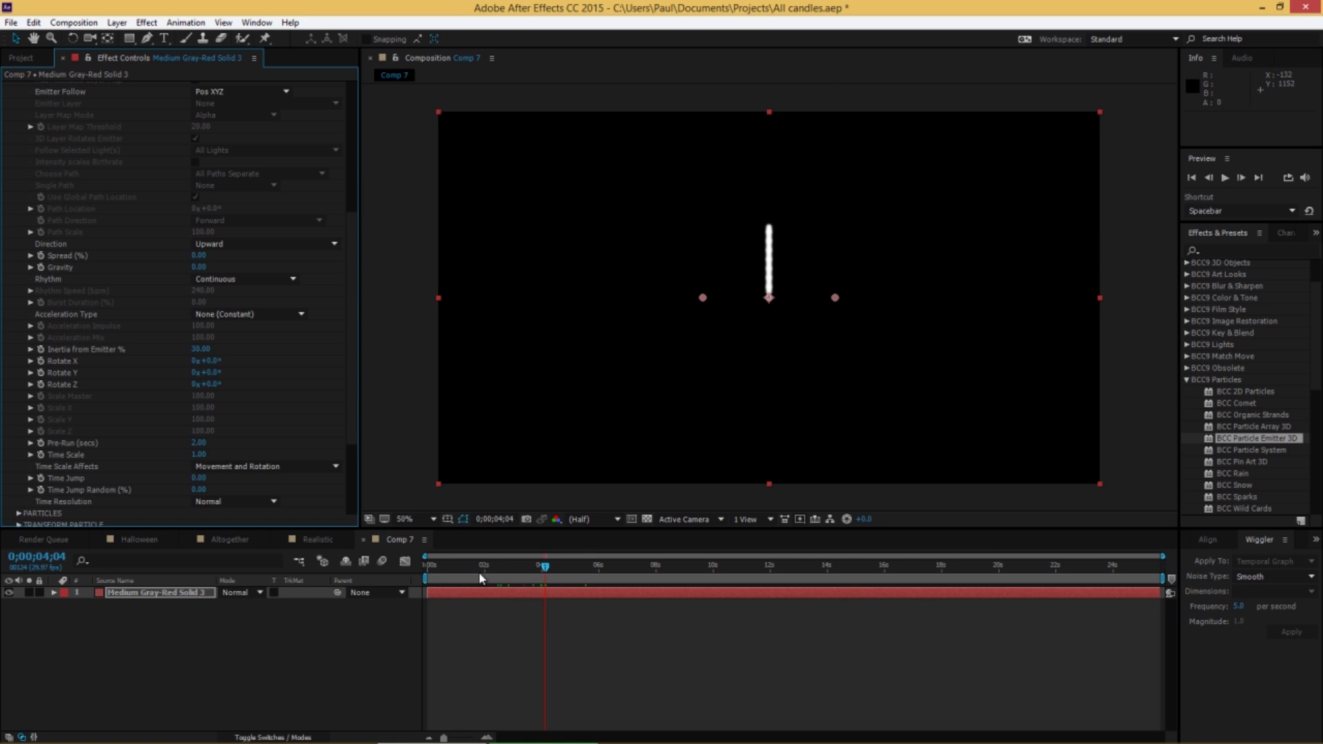
{"action": "mouse_move", "coordinate": [458, 578]}
{"action": "left_mouse_down"}
{"action": "mouse_move", "coordinate": [434, 578]}
{"action": "mouse_move", "coordinate": [623, 582]}
{"action": "mouse_move", "coordinate": [451, 581]}
{"action": "left_mouse_up"}
{"action": "key", "text": "slash"}
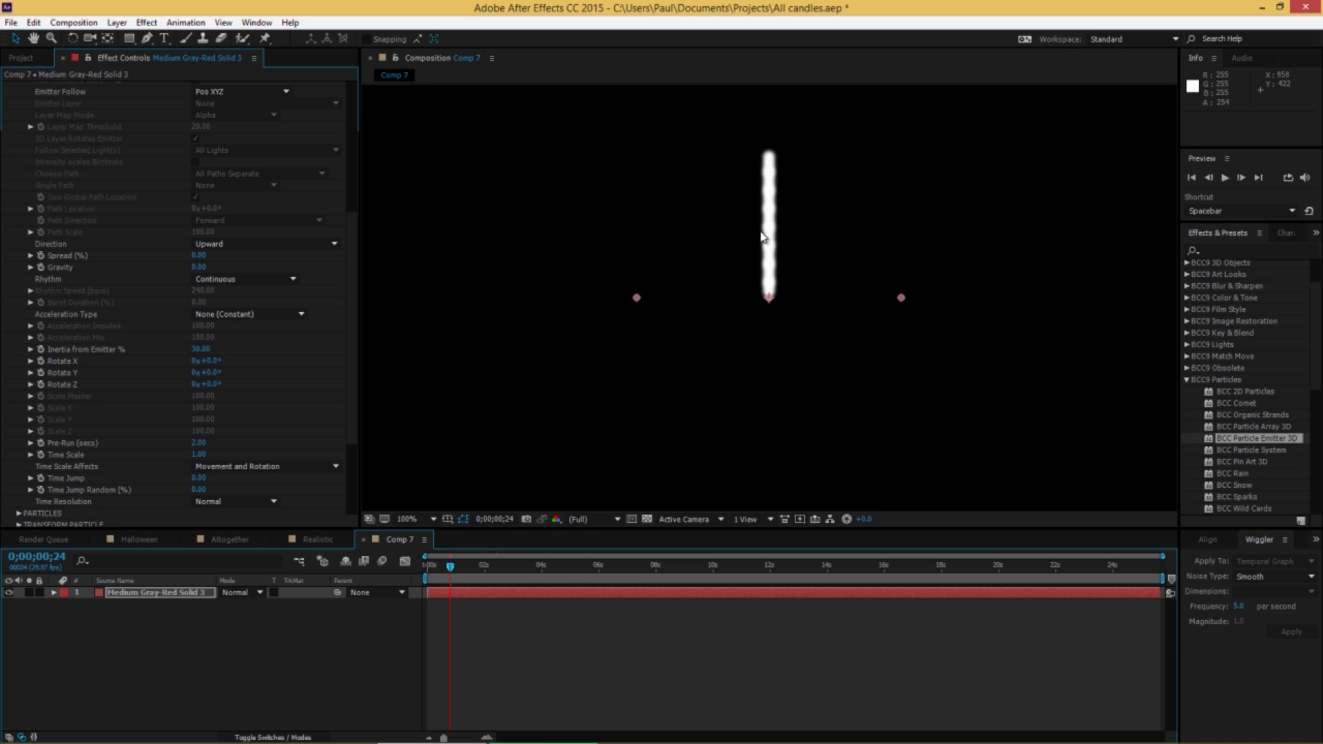
Step: Raise the particle Birthrate to 400
{"action": "scroll", "coordinate": [122, 284], "scroll_direction": "up", "scroll_amount": 8}
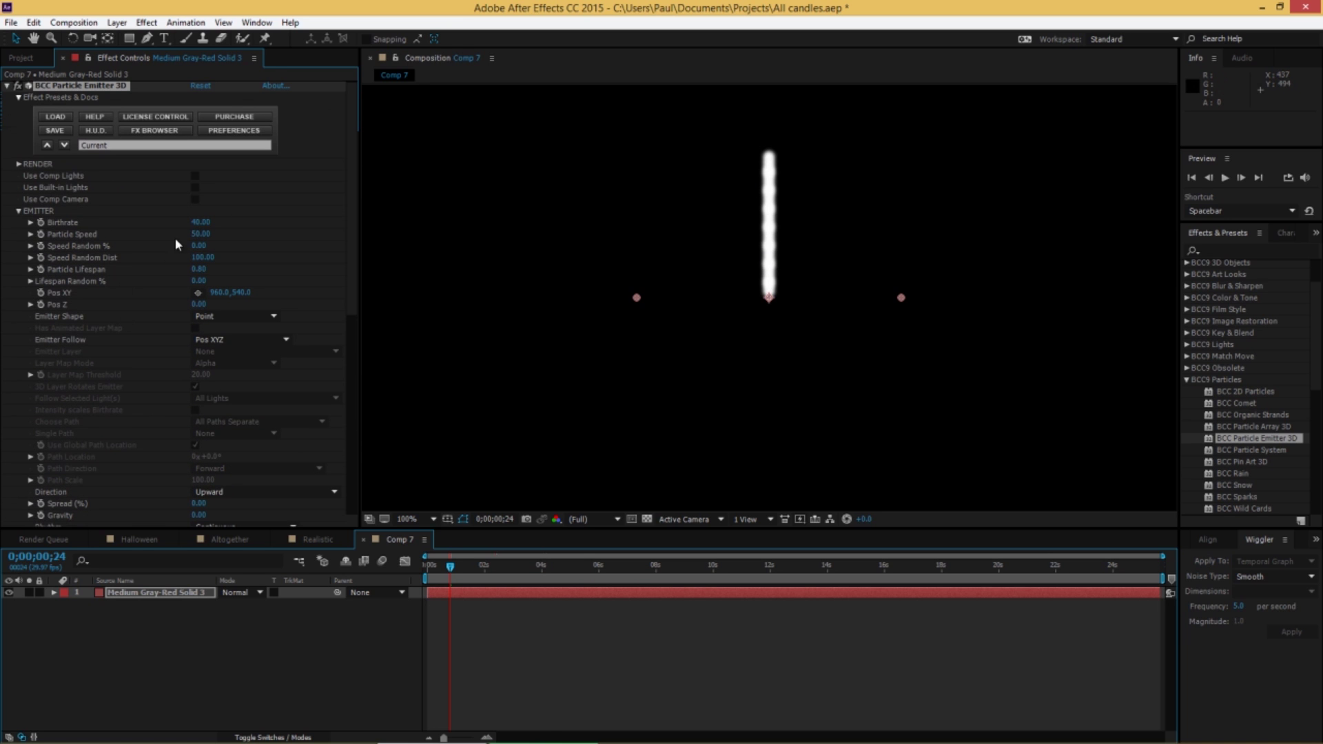
{"action": "left_click", "coordinate": [197, 224]}
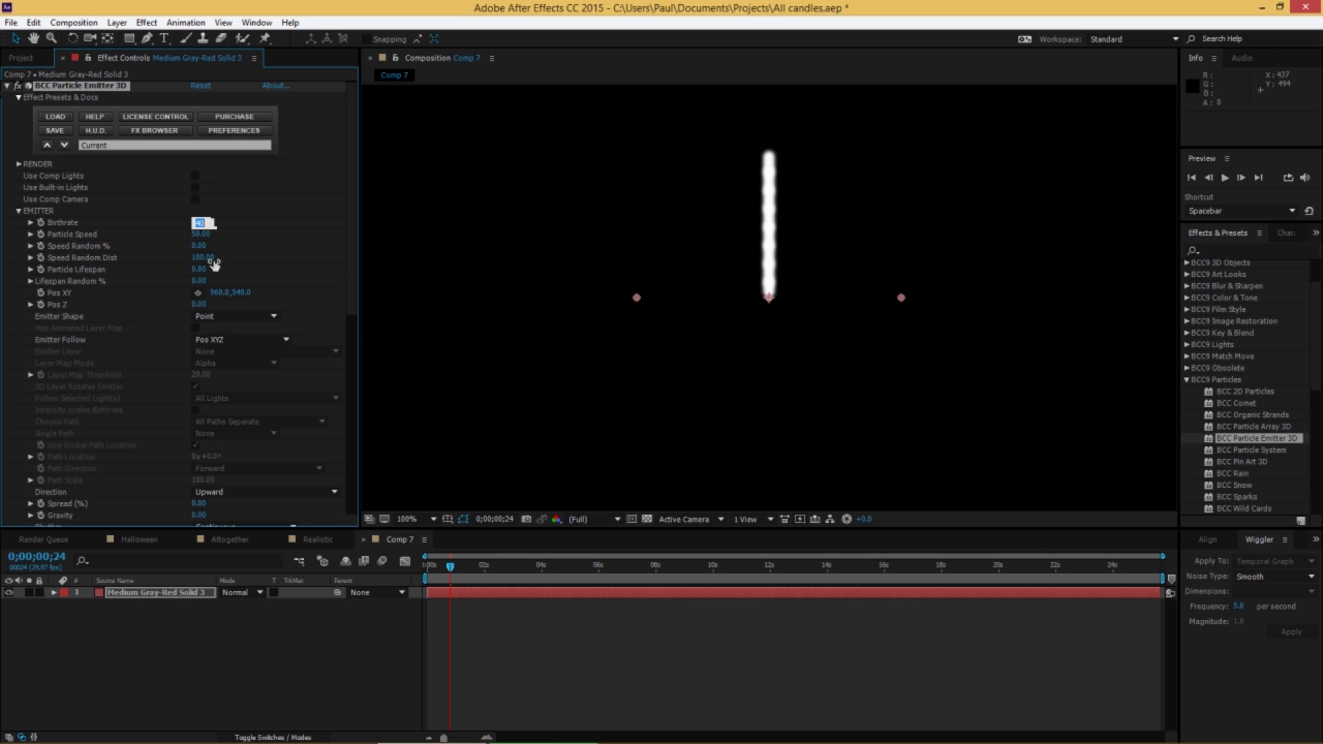
{"action": "type", "text": "400"}
{"action": "key", "text": "Return"}
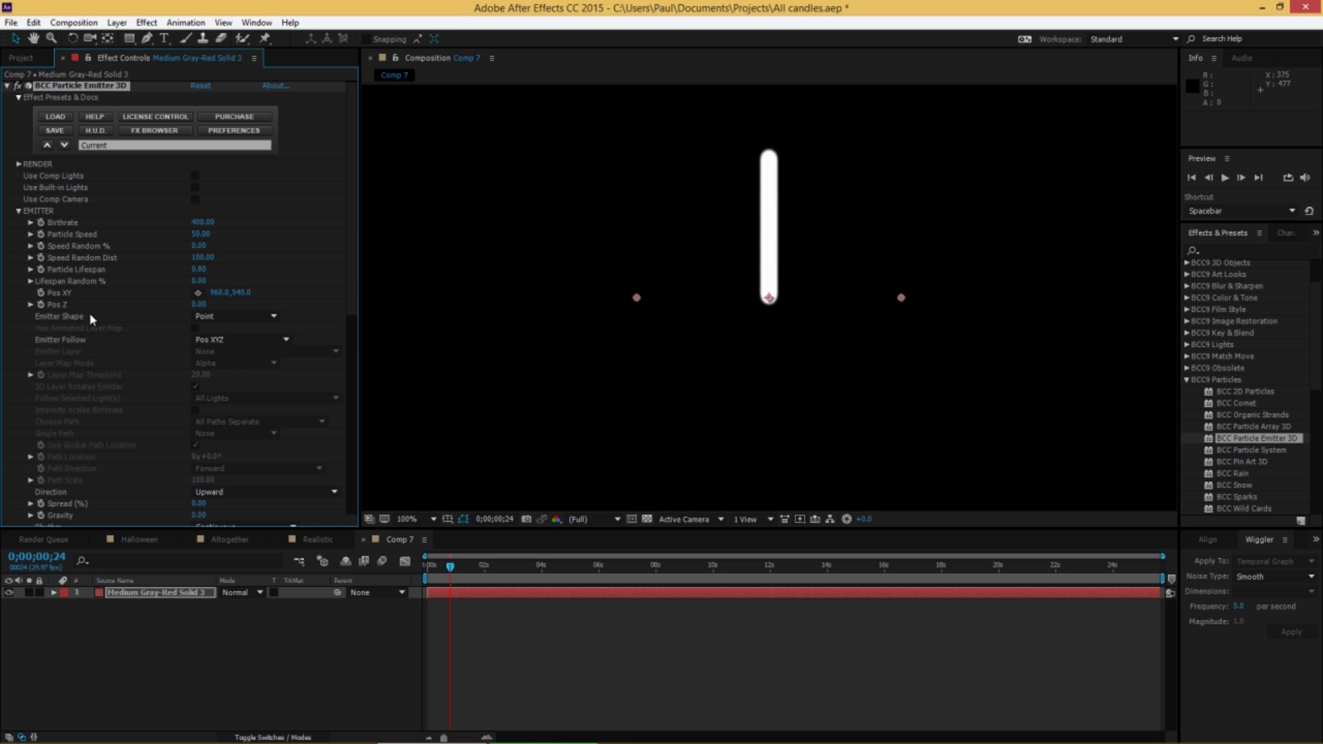
Step: Expand the PARTICLES settings and set Particle Shape to Round Blurs
{"action": "left_click", "coordinate": [18, 212]}
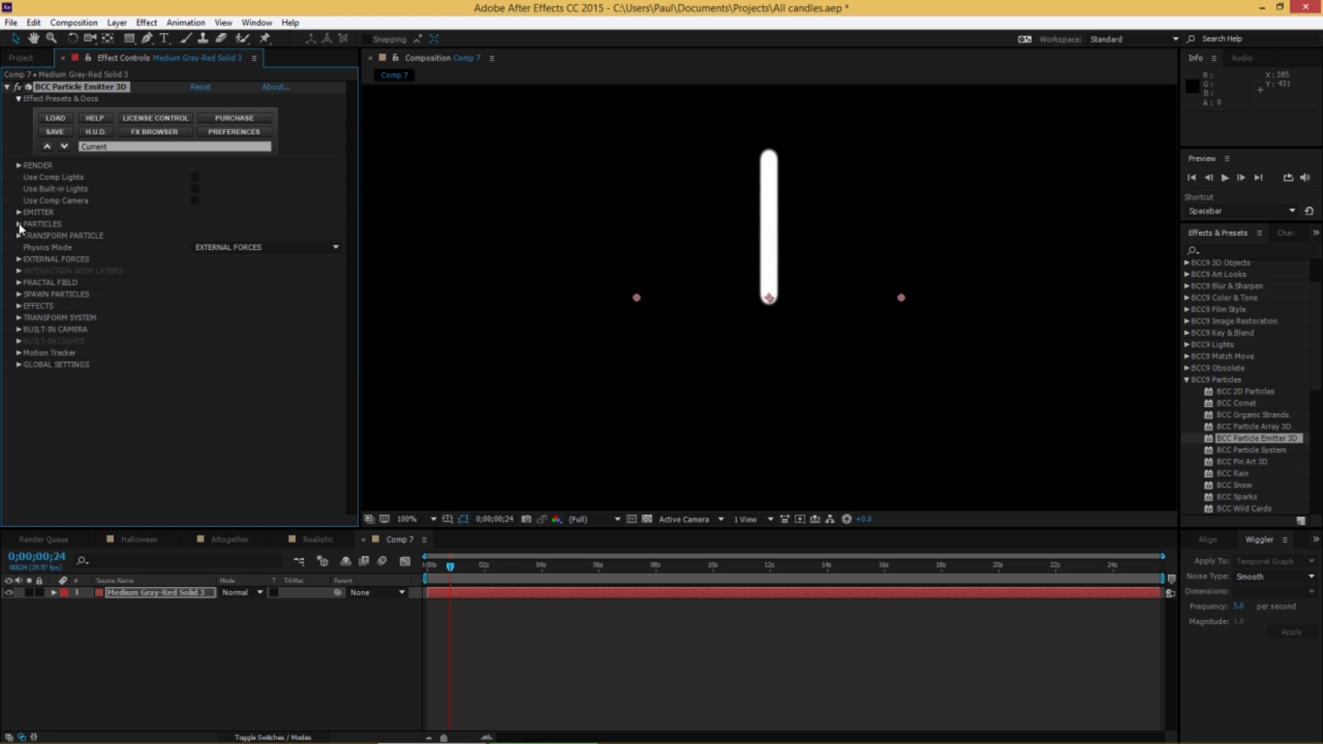
{"action": "left_click", "coordinate": [19, 224]}
{"action": "scroll", "coordinate": [27, 239], "scroll_direction": "down", "scroll_amount": 4}
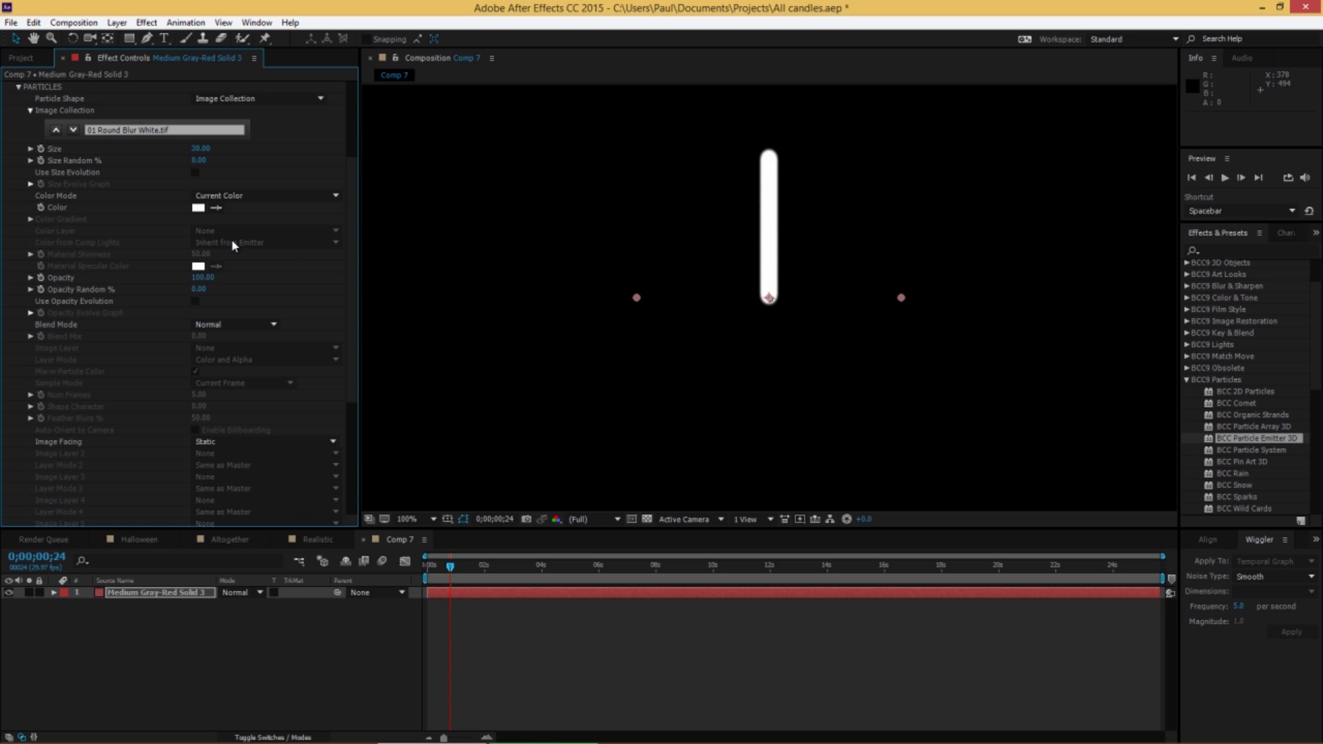
{"action": "left_click", "coordinate": [227, 98]}
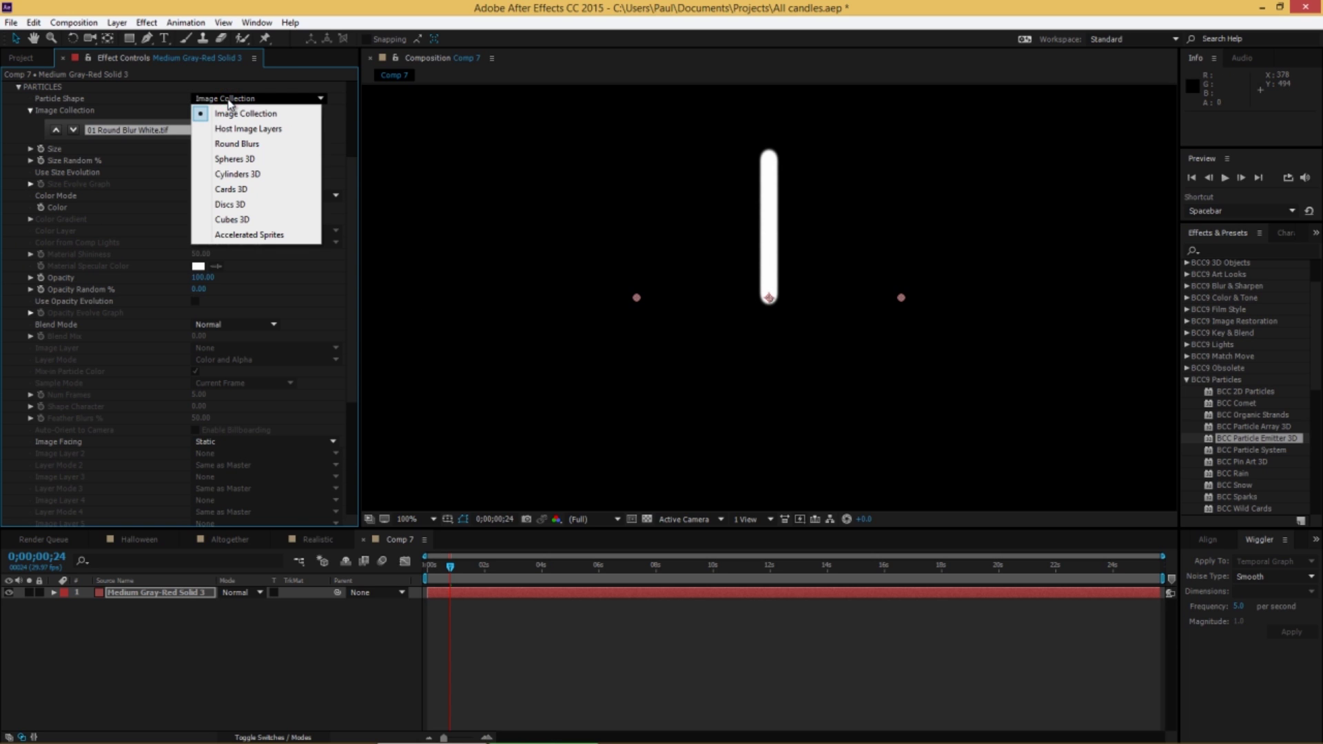
{"action": "left_click", "coordinate": [228, 144]}
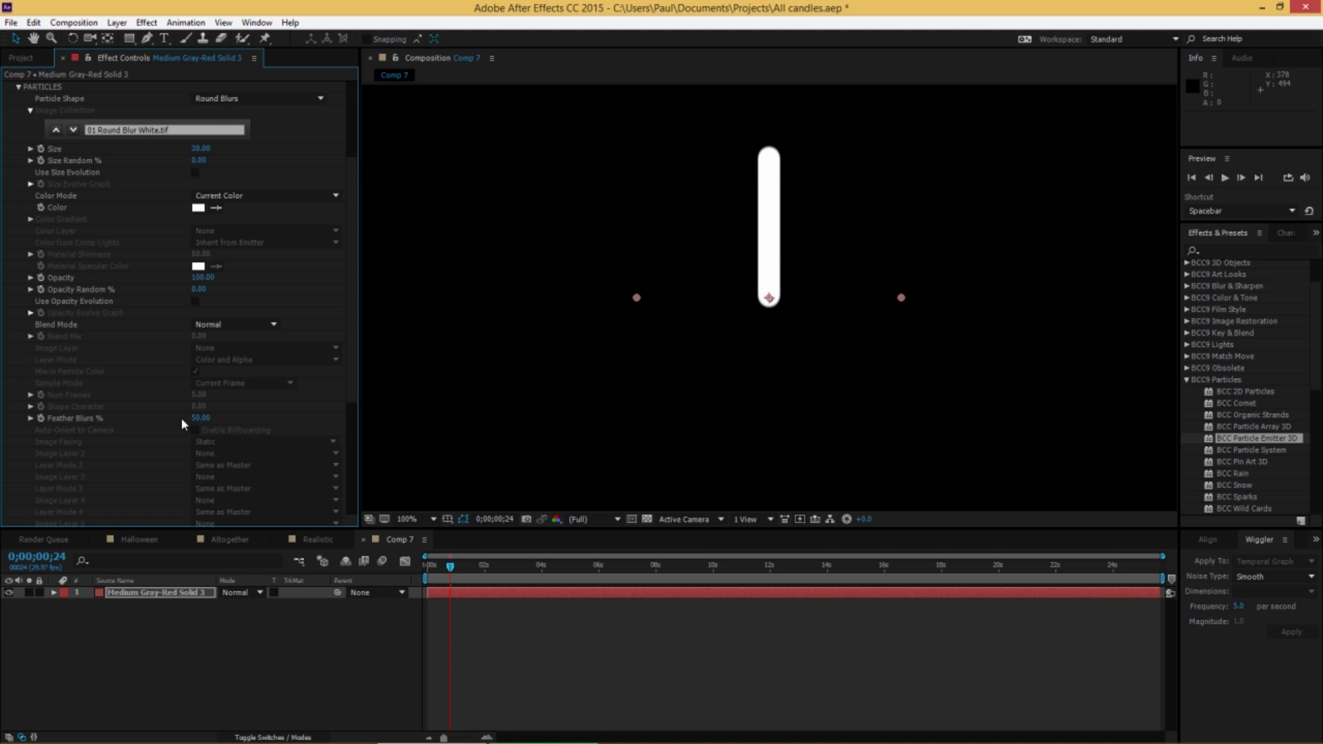
Step: Set Feather Blurs to 0% and particle Size to 41
{"action": "left_click_drag", "start_coordinate": [200, 418], "coordinate": [45, 419]}
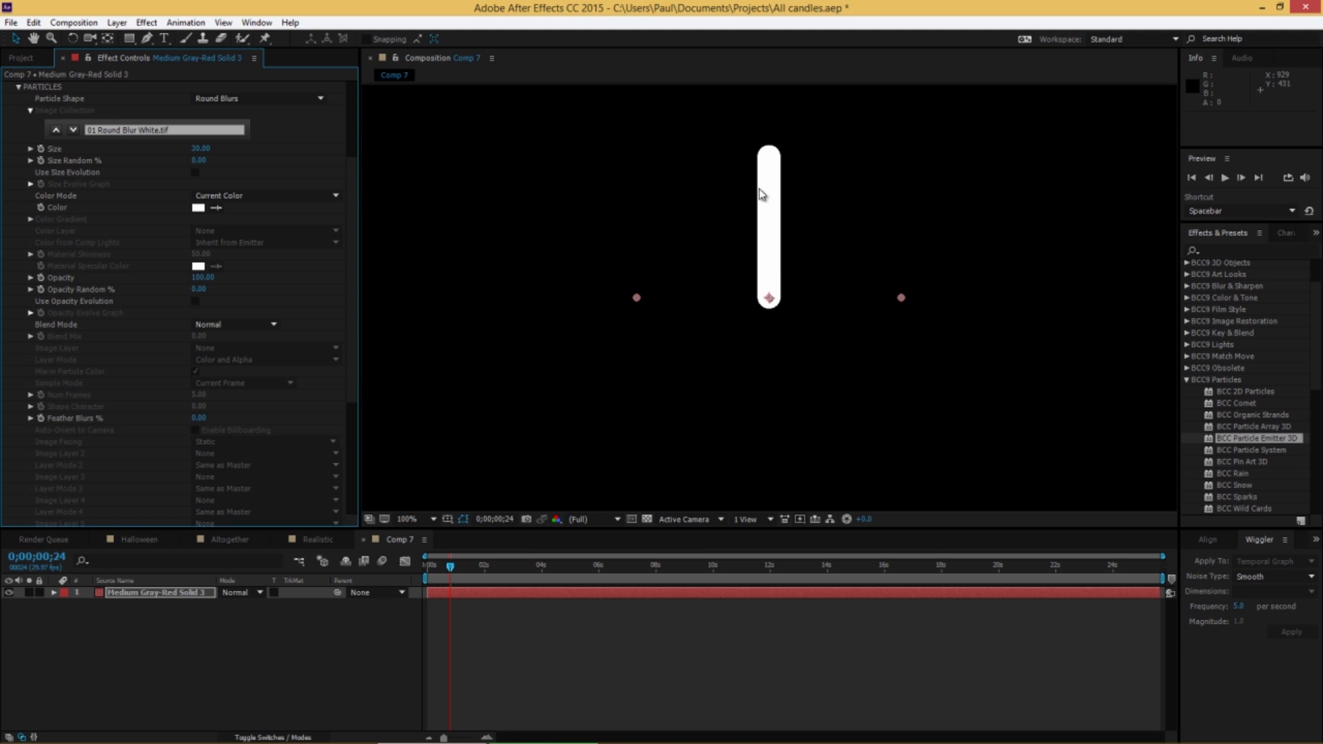
{"action": "left_click_drag", "start_coordinate": [197, 150], "coordinate": [202, 150]}
{"action": "left_click", "coordinate": [202, 150]}
{"action": "key", "text": "Return"}
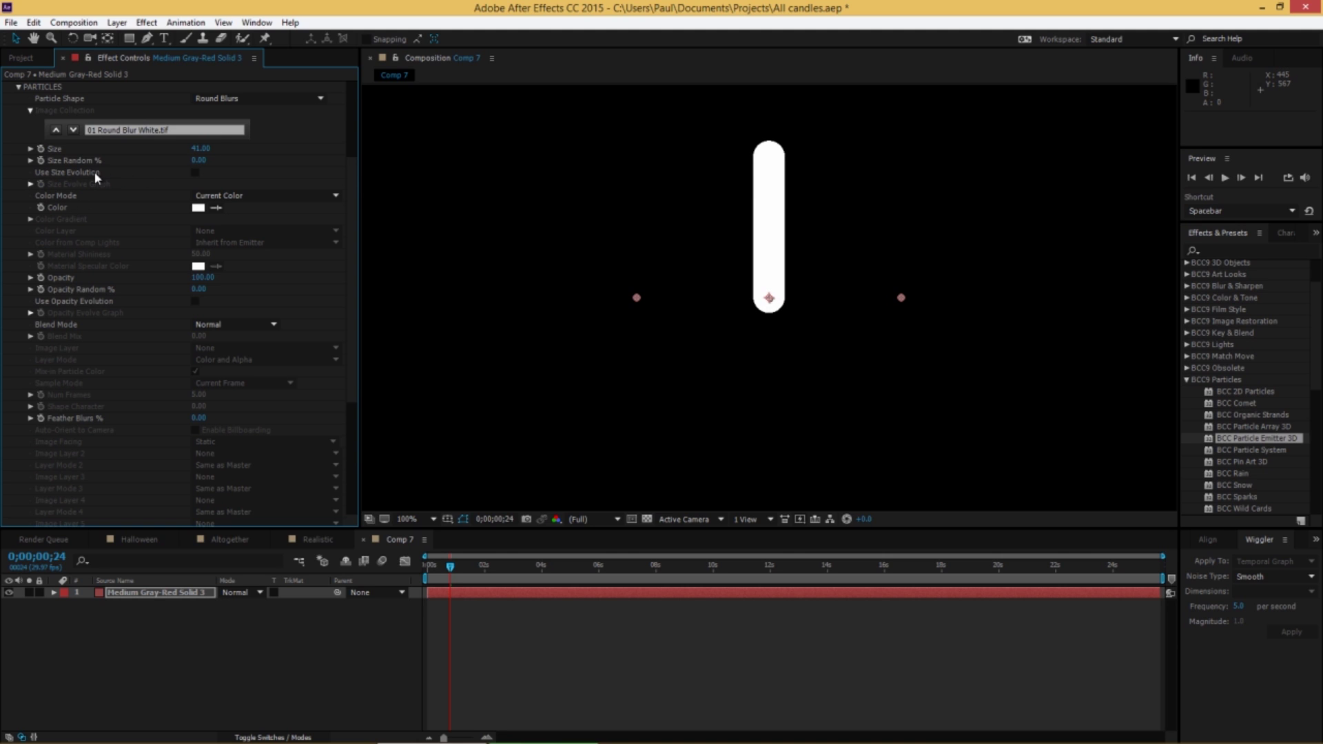
Step: Enable Use Size Evolution and draw a curve starting at zero with a pointier top
{"action": "left_click", "coordinate": [195, 171]}
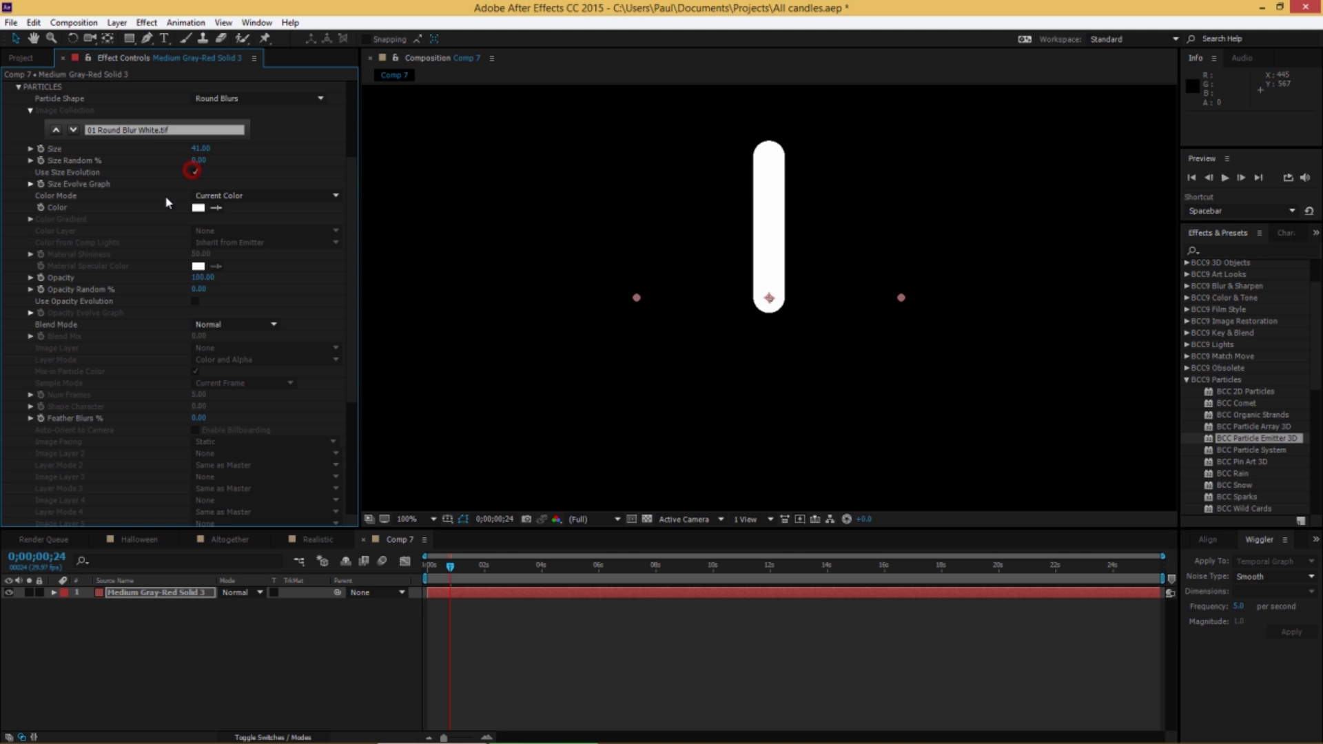
{"action": "left_click", "coordinate": [29, 185]}
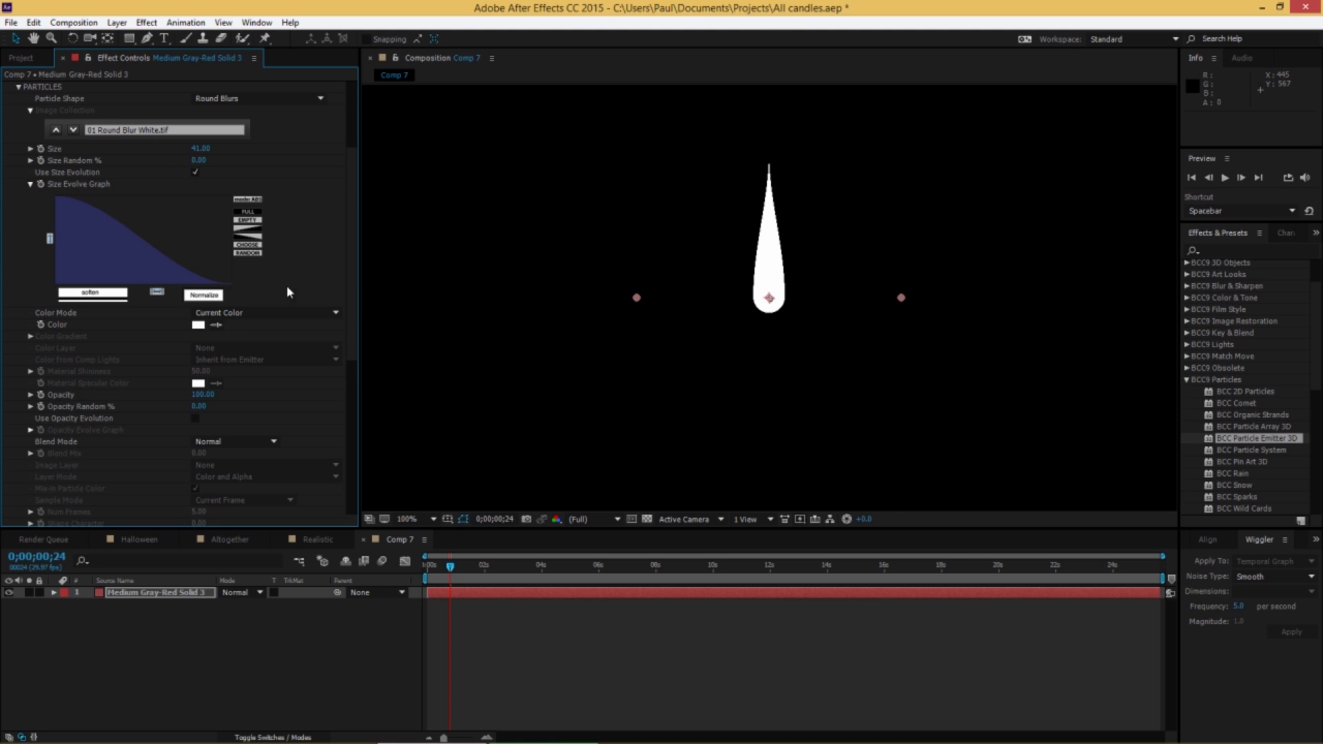
{"action": "left_click_drag", "start_coordinate": [359, 280], "coordinate": [382, 280]}
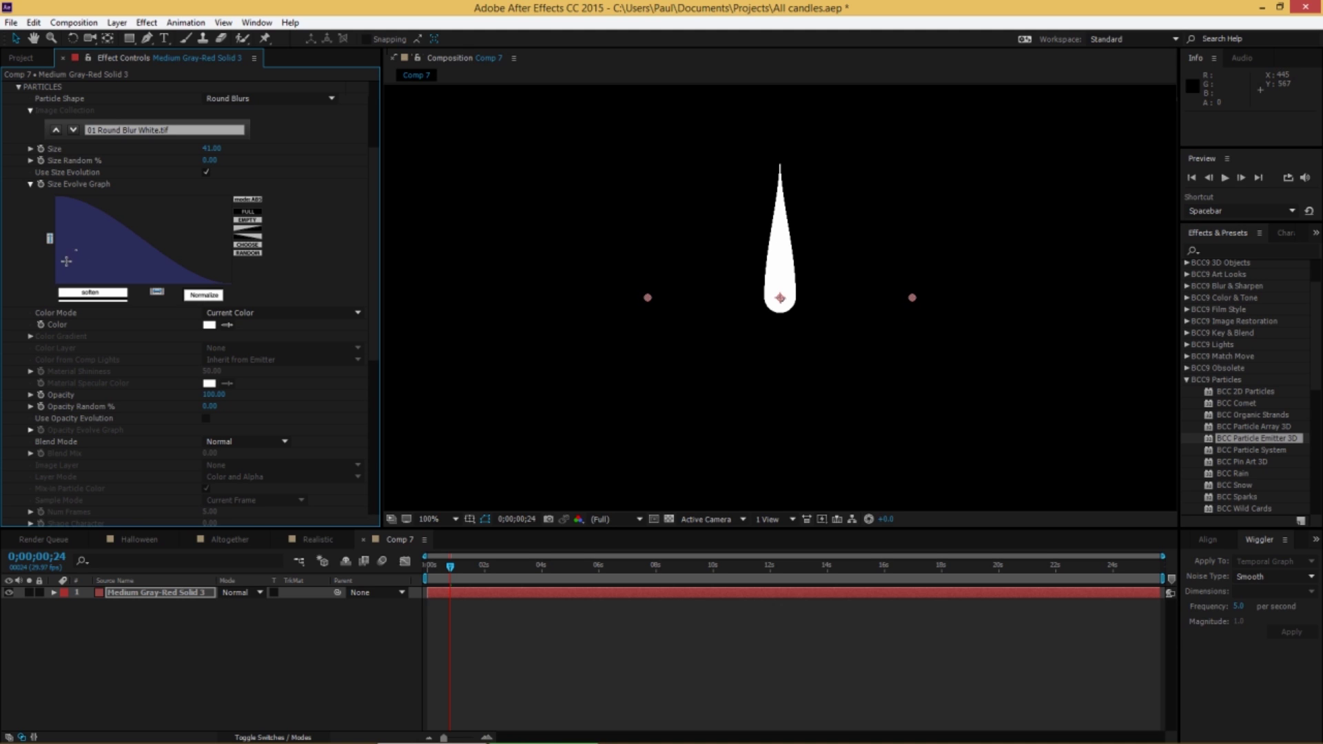
{"action": "mouse_move", "coordinate": [61, 264]}
{"action": "left_mouse_down"}
{"action": "mouse_move", "coordinate": [52, 284]}
{"action": "mouse_move", "coordinate": [76, 207]}
{"action": "mouse_move", "coordinate": [138, 196]}
{"action": "mouse_move", "coordinate": [197, 221]}
{"action": "mouse_move", "coordinate": [233, 280]}
{"action": "left_mouse_up"}
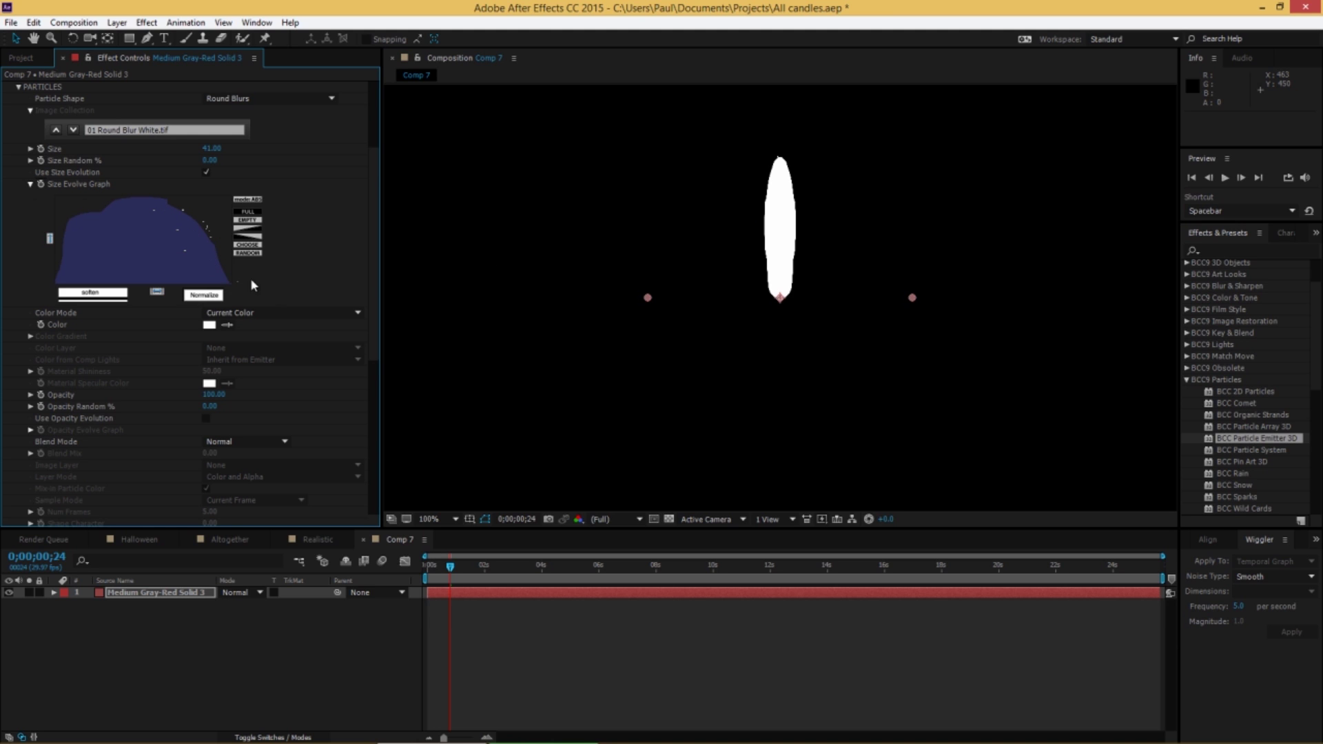
{"action": "left_click", "coordinate": [231, 281]}
{"action": "left_click_drag", "start_coordinate": [161, 203], "coordinate": [122, 198]}
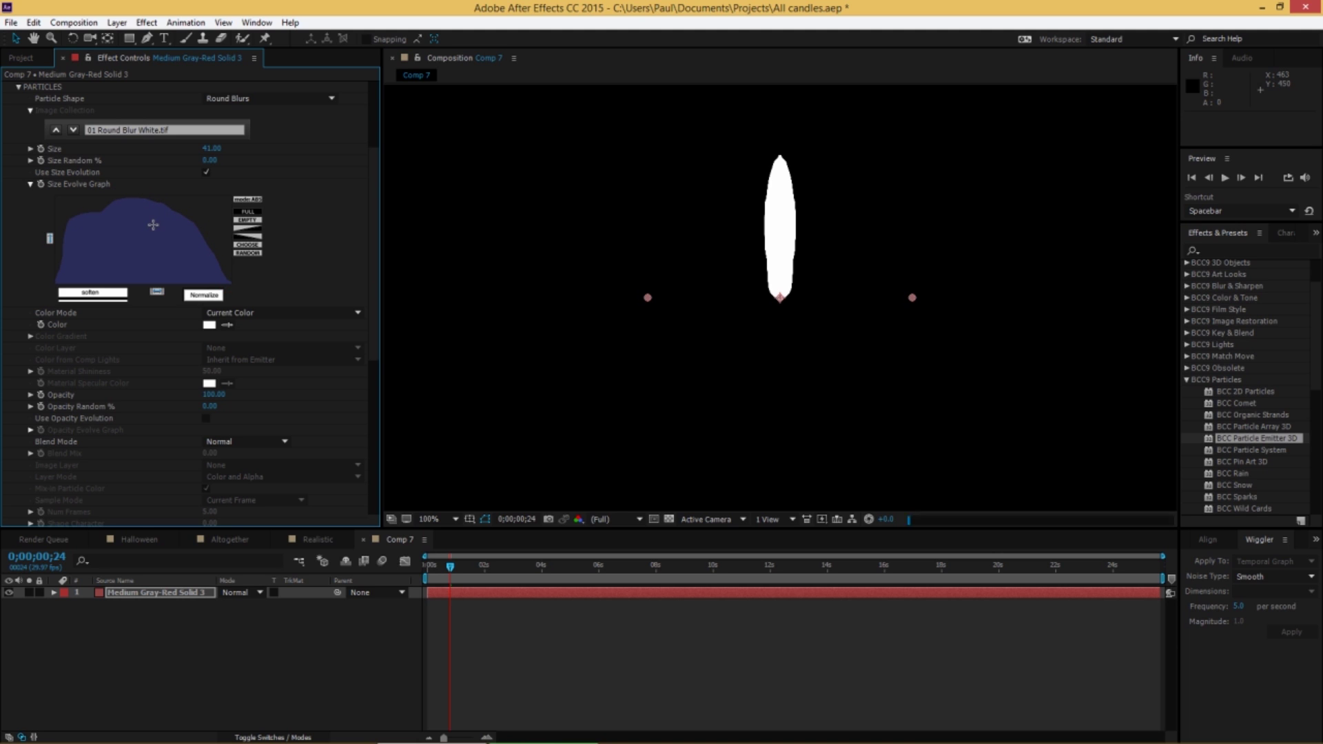
{"action": "left_click", "coordinate": [30, 184]}
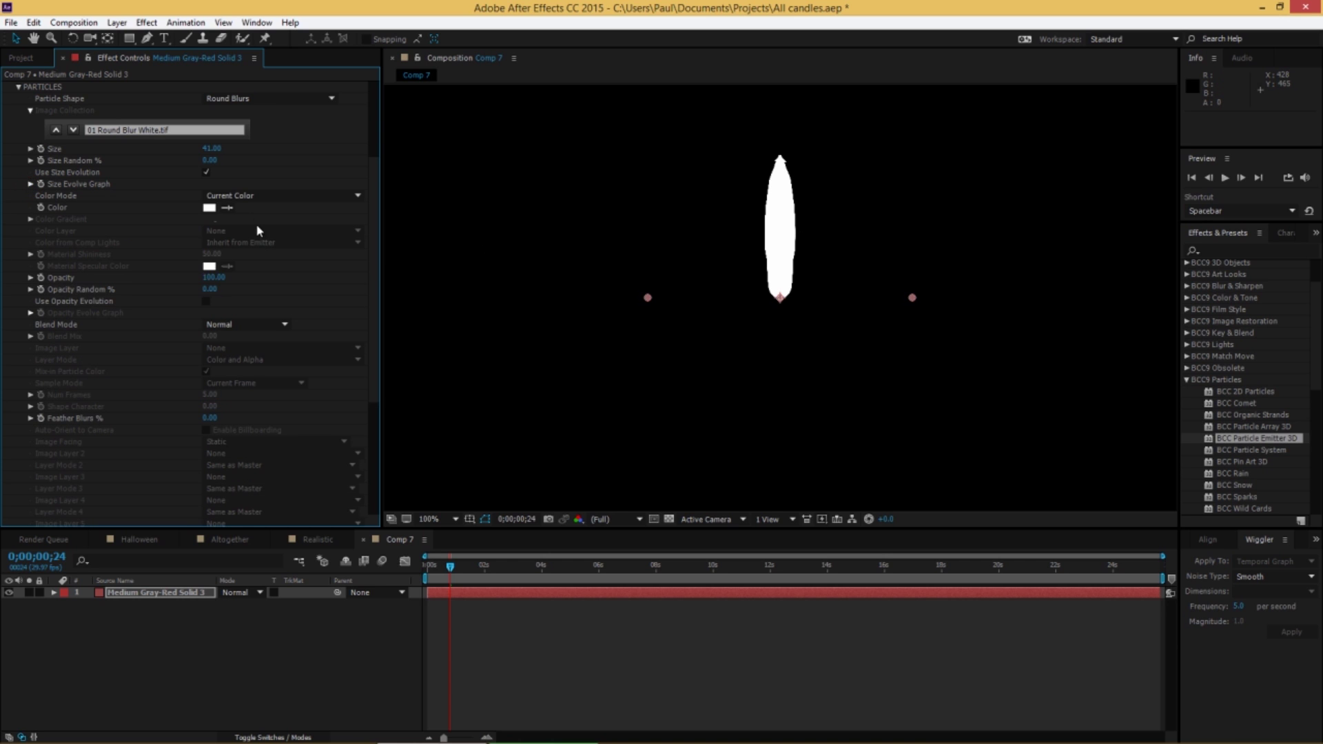
Step: Set the particle colour mode to Gradient Evolve and expand the Color Gradient settings
{"action": "left_click", "coordinate": [254, 196]}
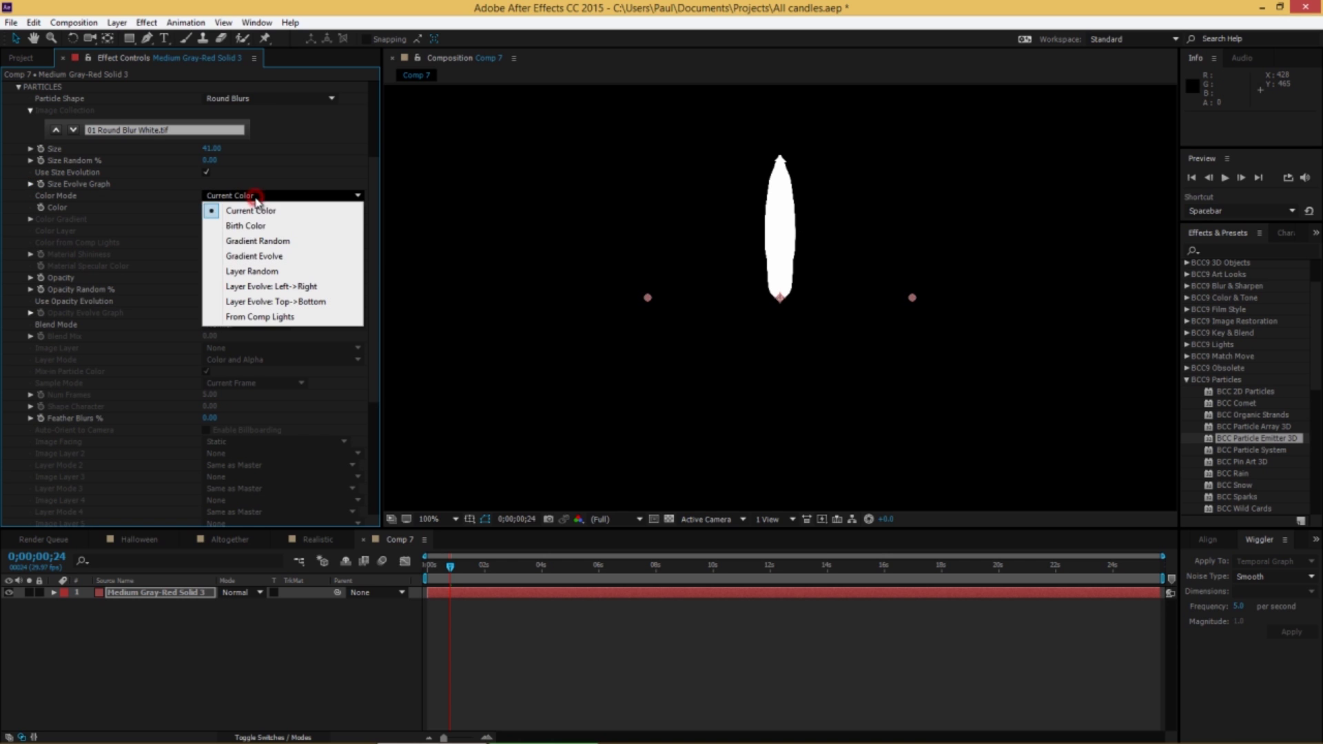
{"action": "left_click", "coordinate": [257, 256]}
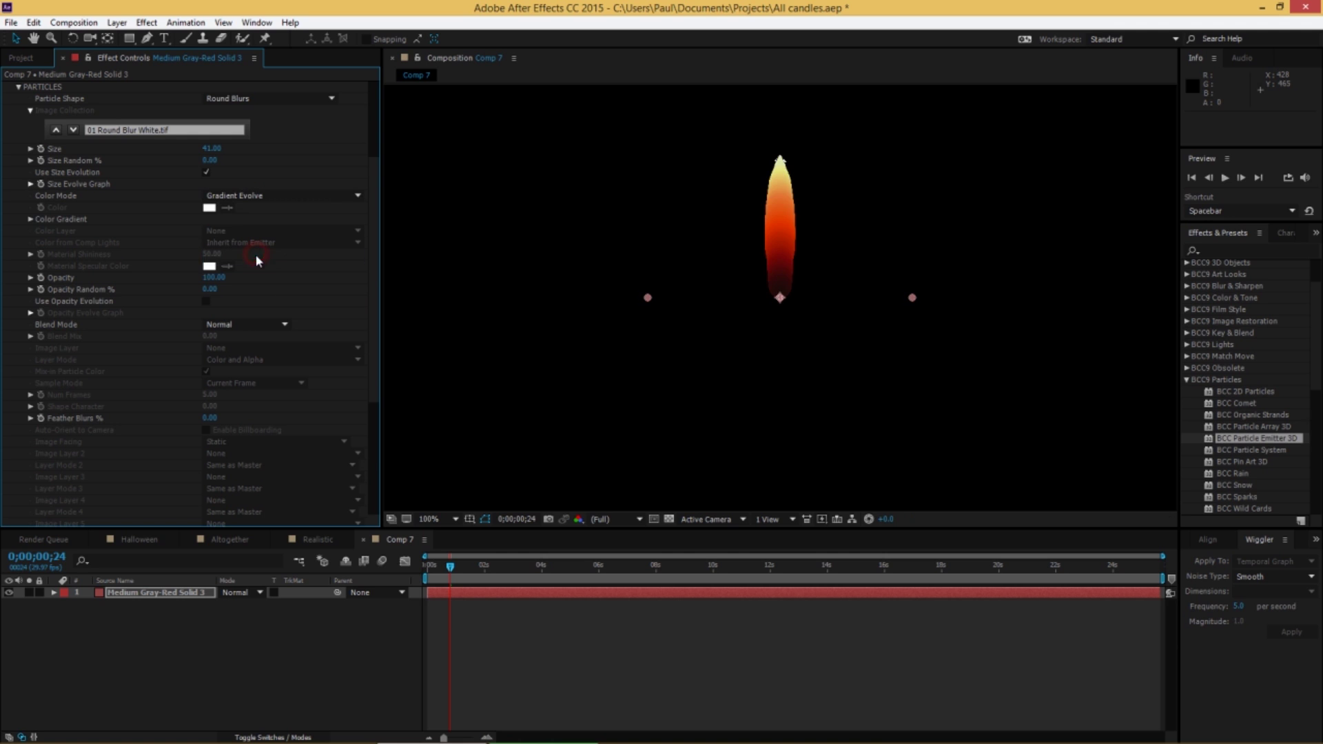
{"action": "left_click", "coordinate": [30, 219]}
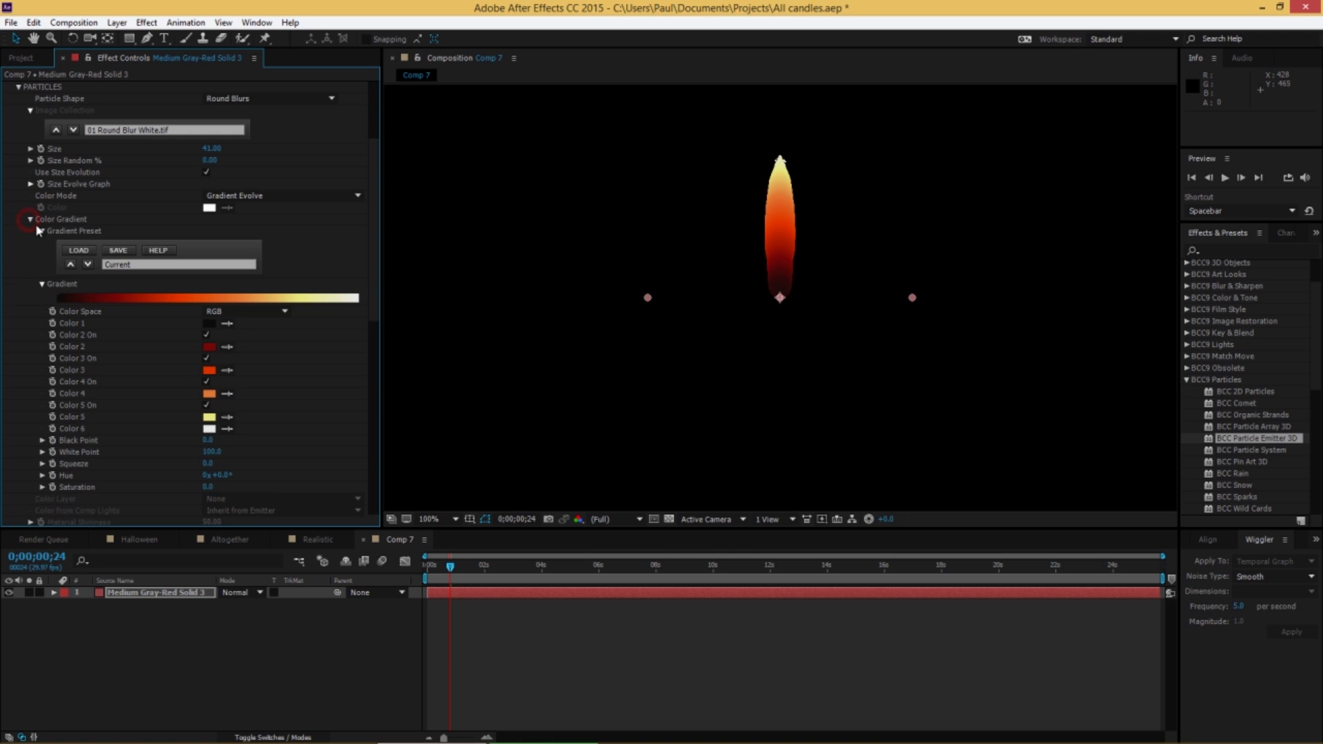
{"action": "left_click", "coordinate": [147, 266]}
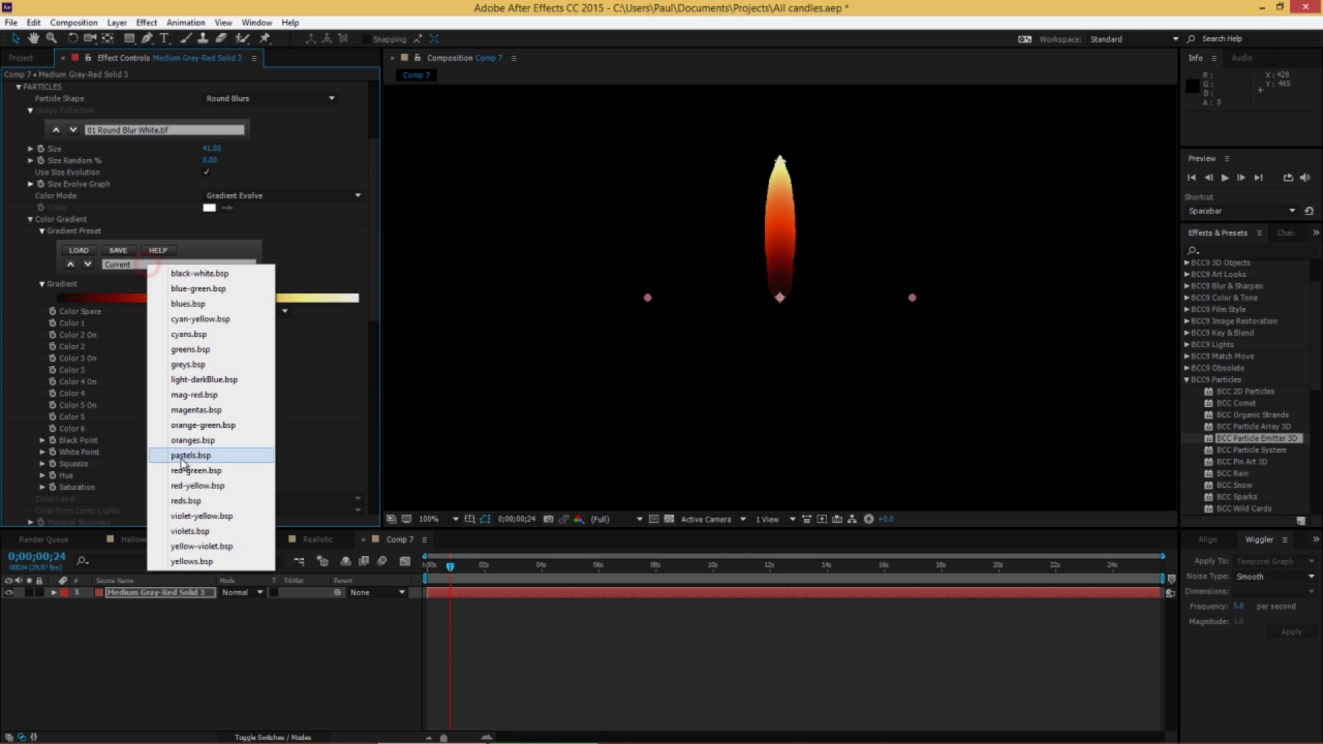
{"action": "left_click", "coordinate": [137, 427]}
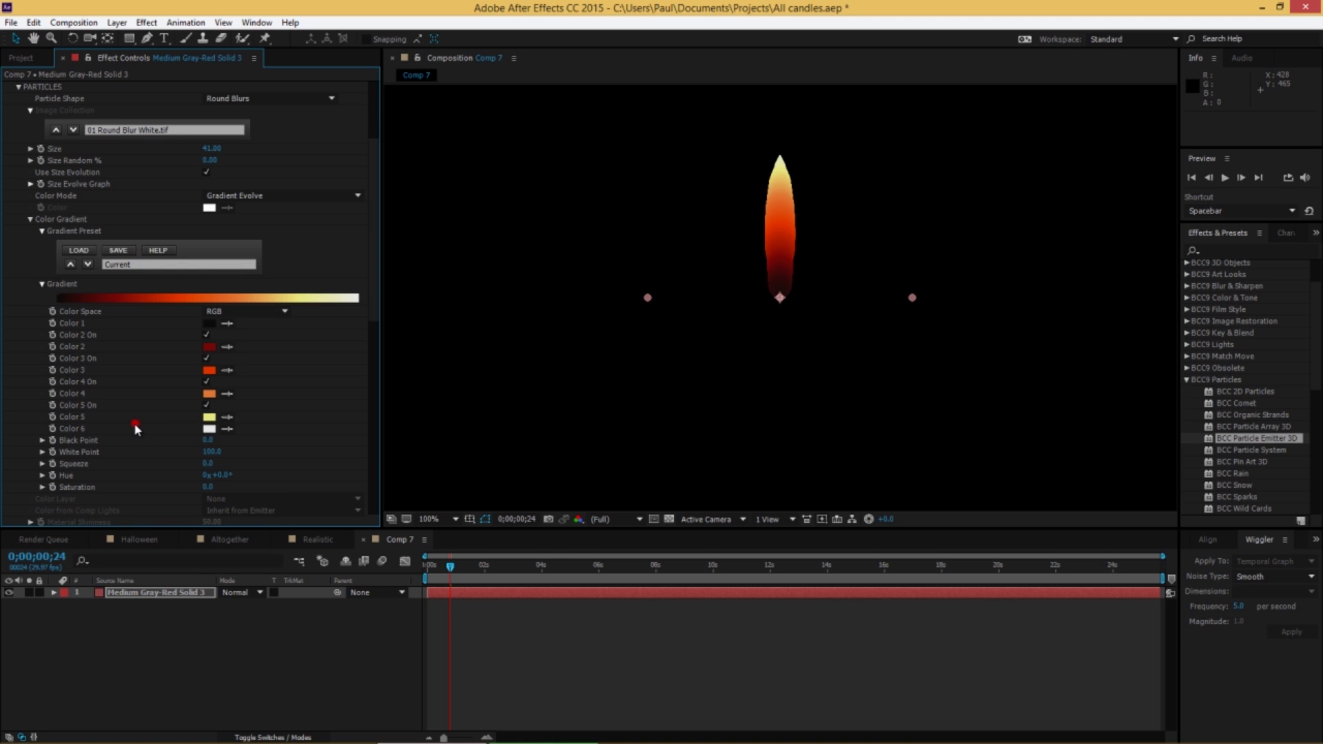
Step: Set gradient Color 1 to bright blue, Color 2 to light blue, and Color 3 to white
{"action": "left_click", "coordinate": [208, 323]}
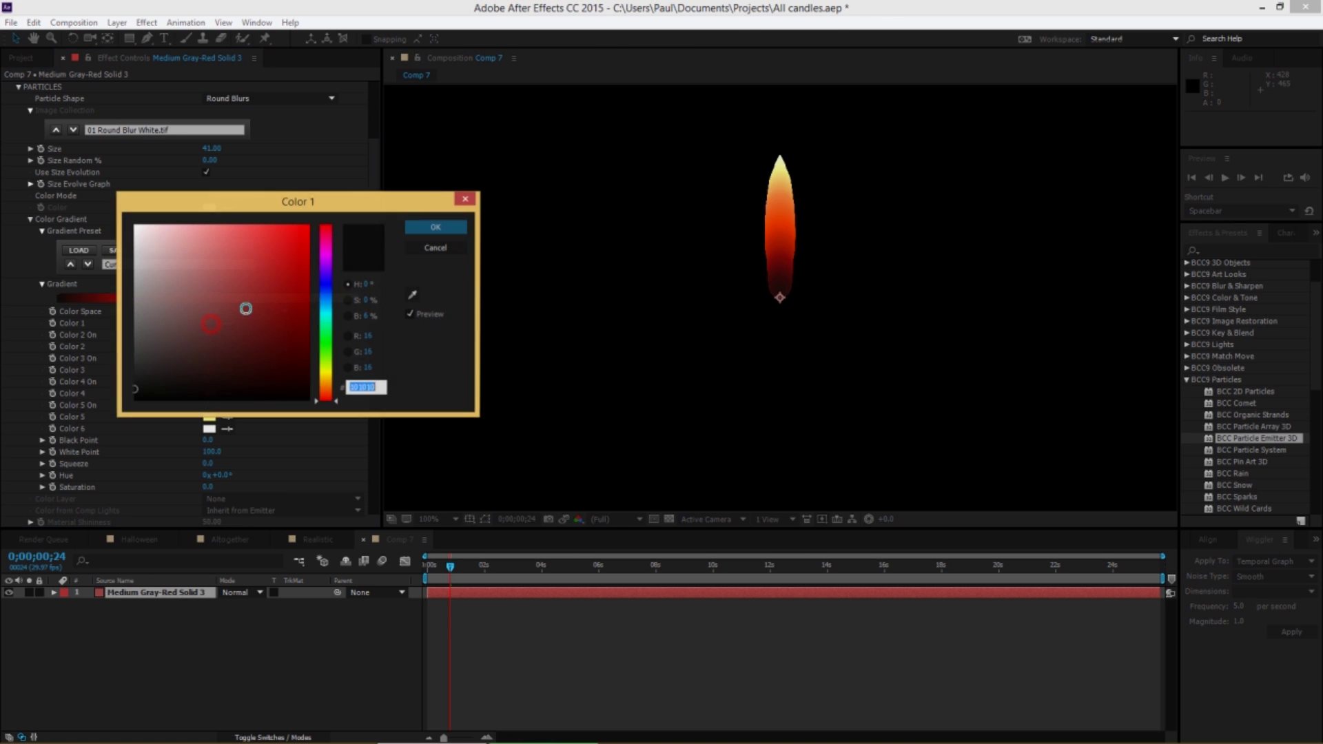
{"action": "left_click", "coordinate": [323, 285]}
{"action": "left_click_drag", "start_coordinate": [267, 245], "coordinate": [264, 231]}
{"action": "left_click", "coordinate": [441, 228]}
{"action": "left_click", "coordinate": [208, 346]}
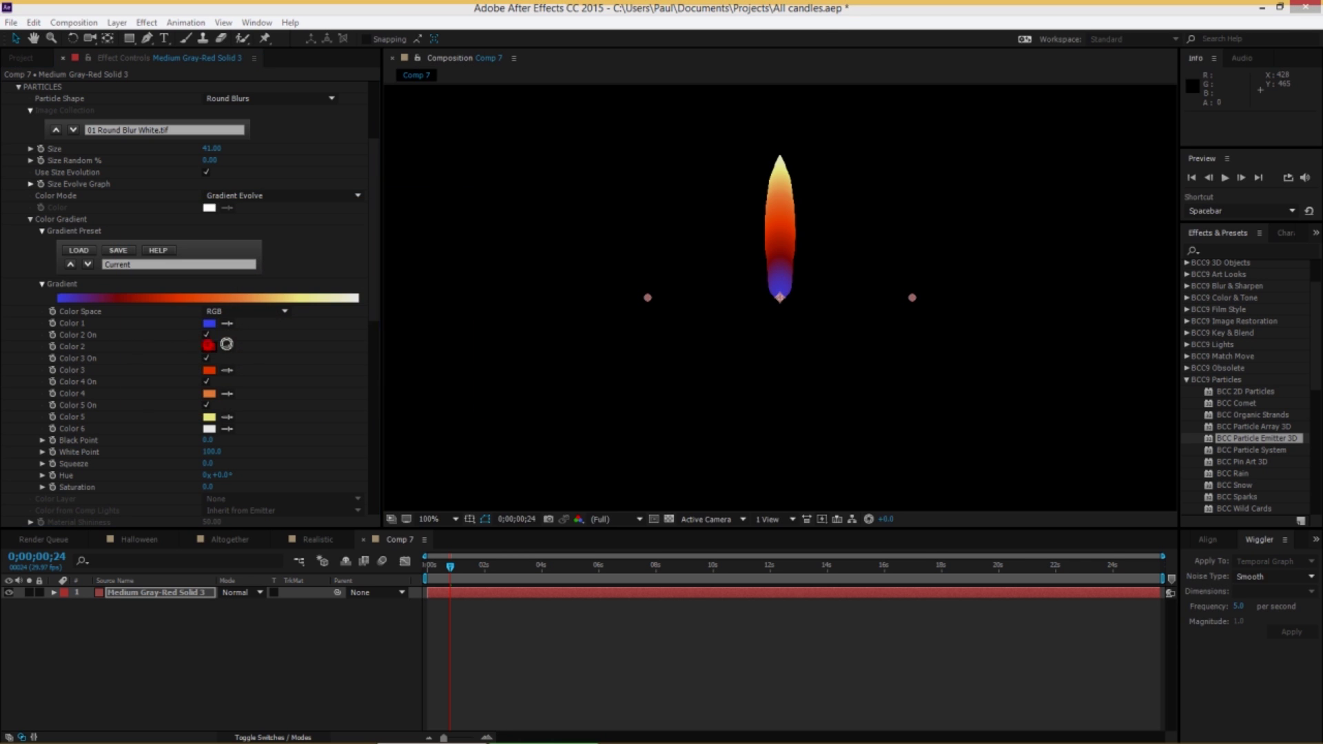
{"action": "left_click", "coordinate": [326, 287]}
{"action": "left_click", "coordinate": [172, 227]}
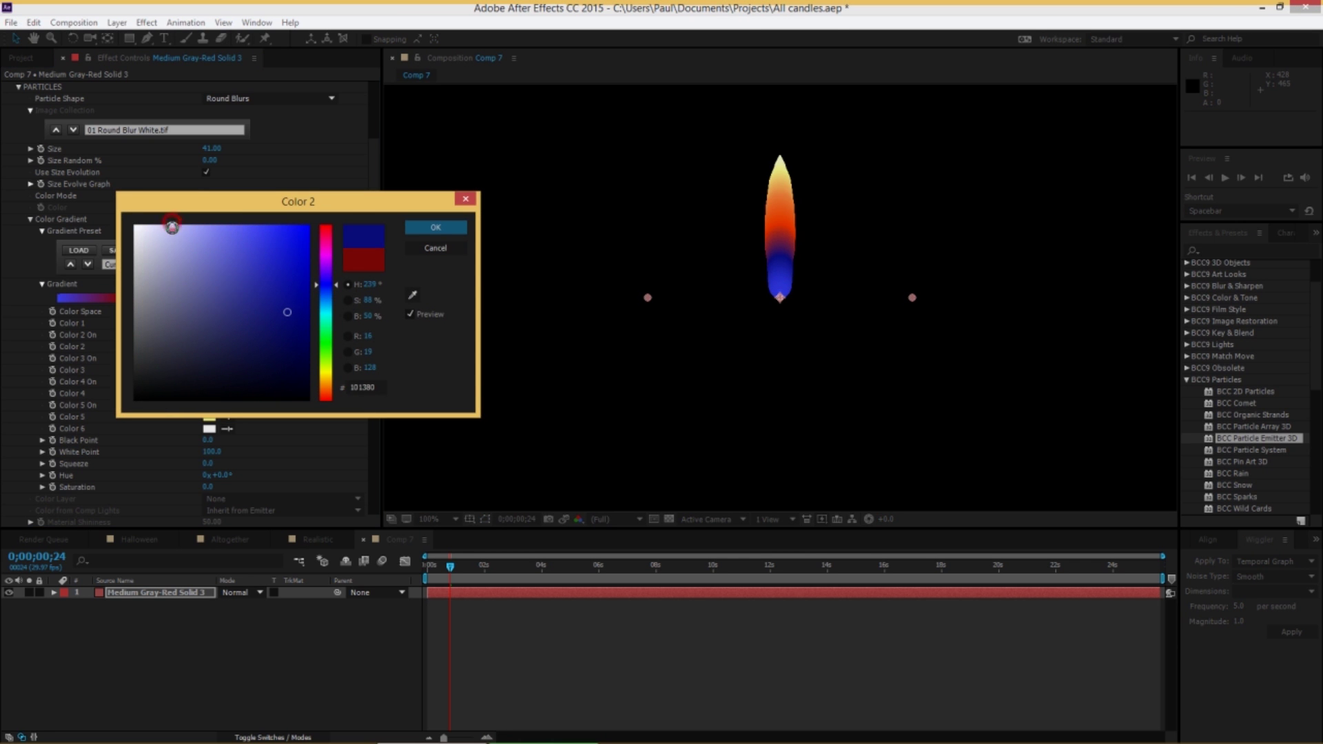
{"action": "left_click", "coordinate": [436, 228]}
{"action": "left_click", "coordinate": [209, 370]}
{"action": "left_click", "coordinate": [138, 230]}
{"action": "left_click", "coordinate": [434, 227]}
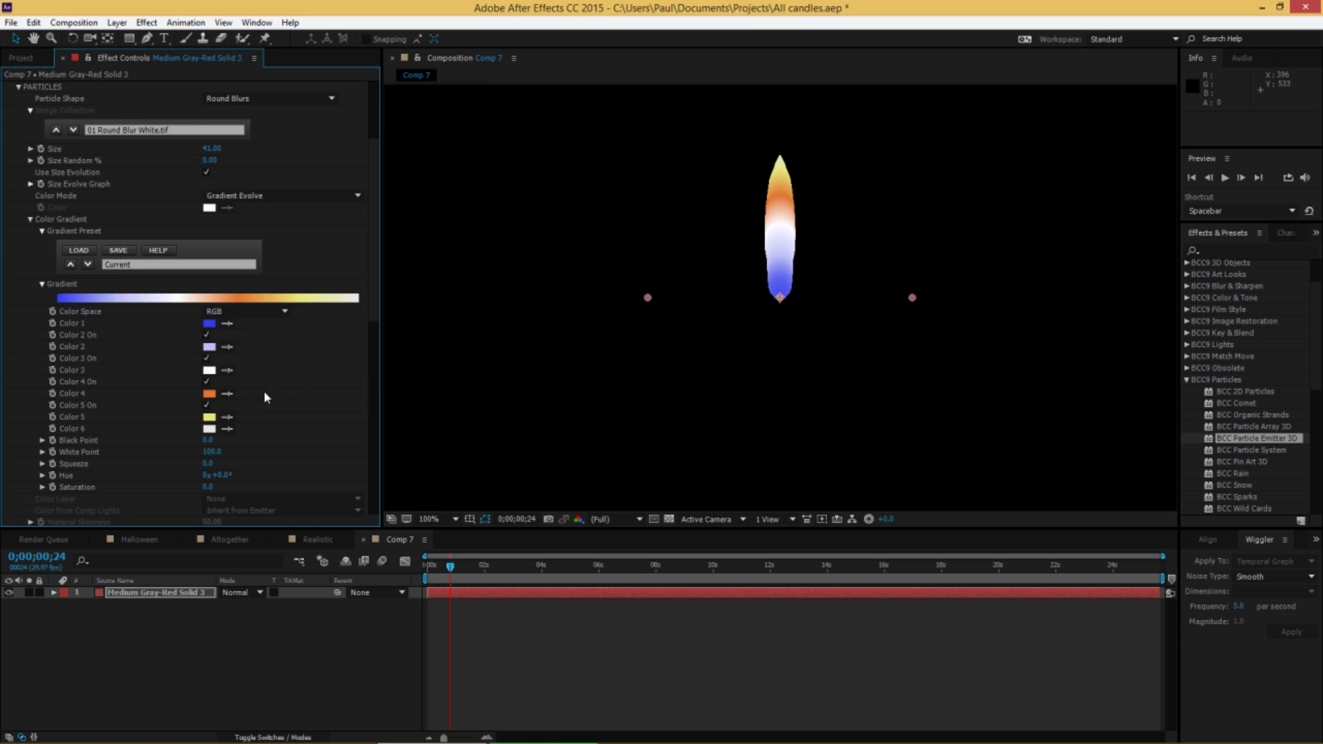
Step: Set gradient Color 4 to yellow, Color 5 to bright yellow, and Color 6 to dark red
{"action": "left_click", "coordinate": [209, 393]}
{"action": "left_click", "coordinate": [331, 369]}
{"action": "left_click", "coordinate": [436, 228]}
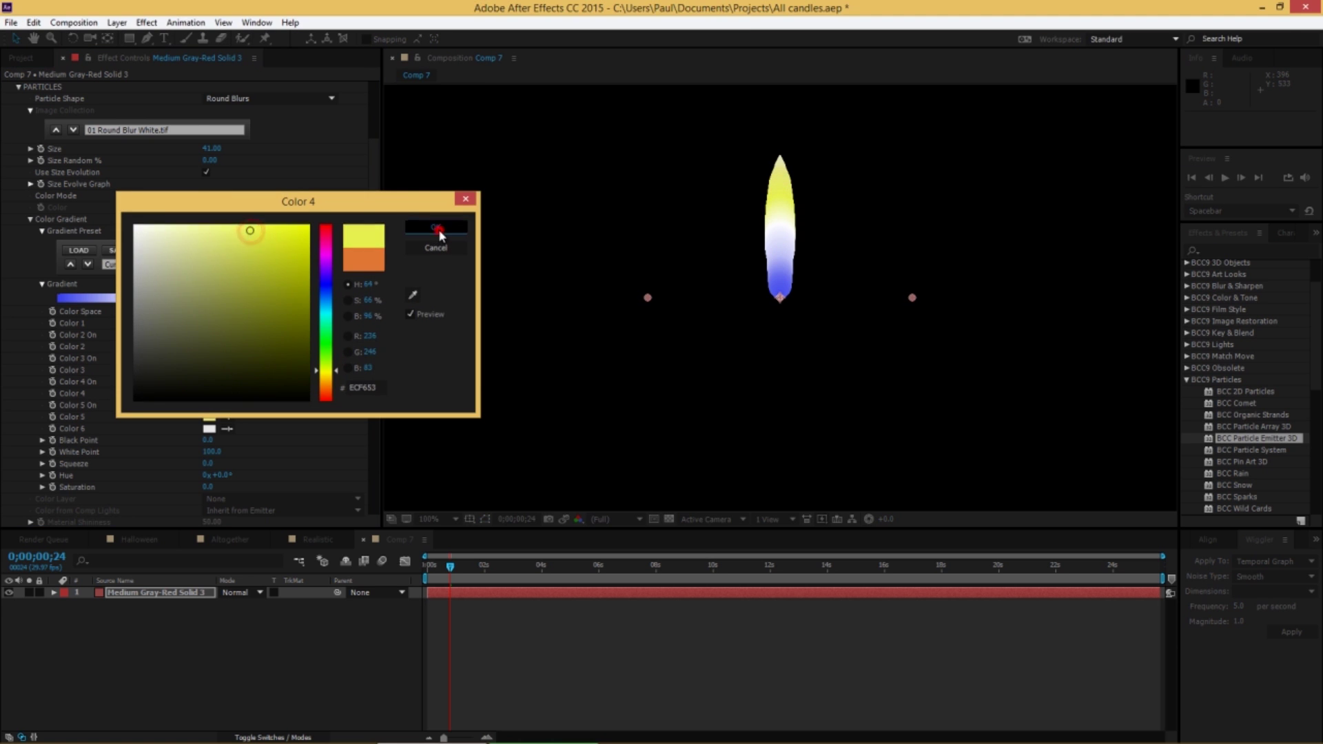
{"action": "left_click", "coordinate": [209, 417]}
{"action": "left_click", "coordinate": [275, 235]}
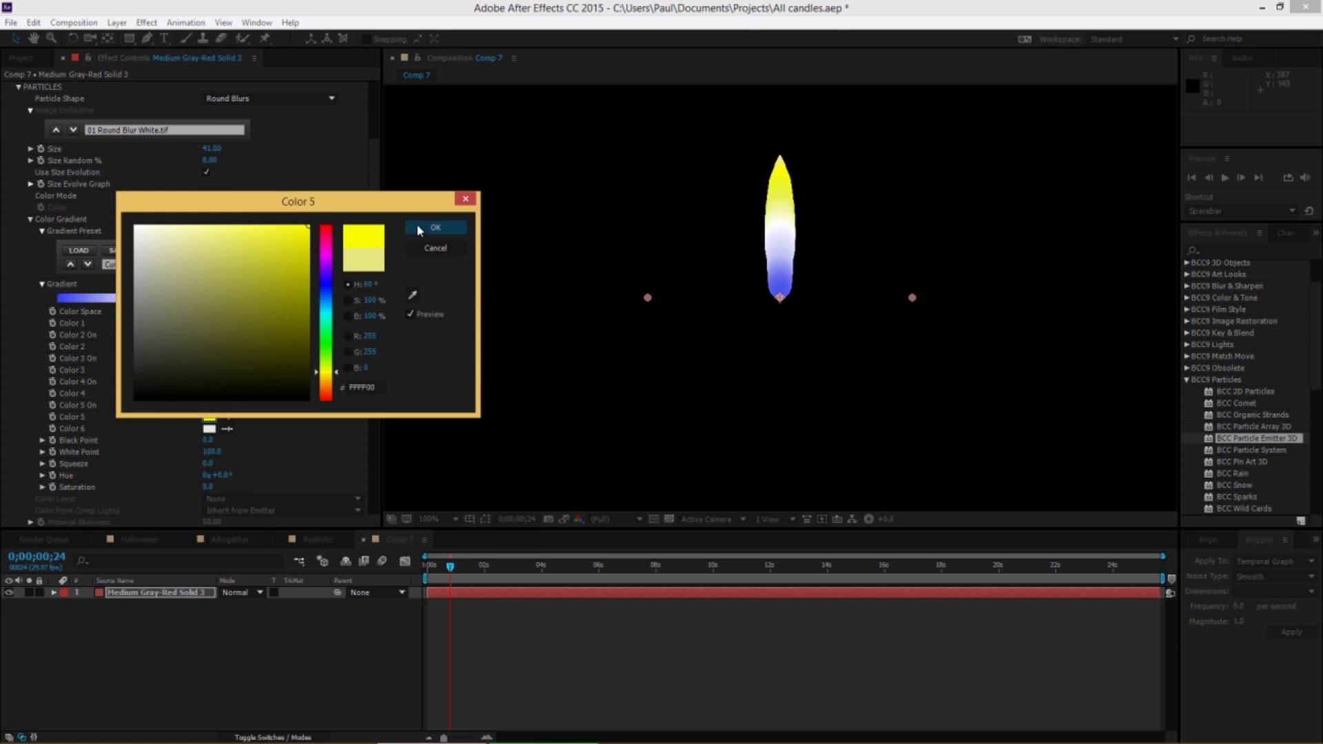
{"action": "left_click", "coordinate": [436, 227]}
{"action": "left_click", "coordinate": [207, 429]}
{"action": "left_click", "coordinate": [288, 295]}
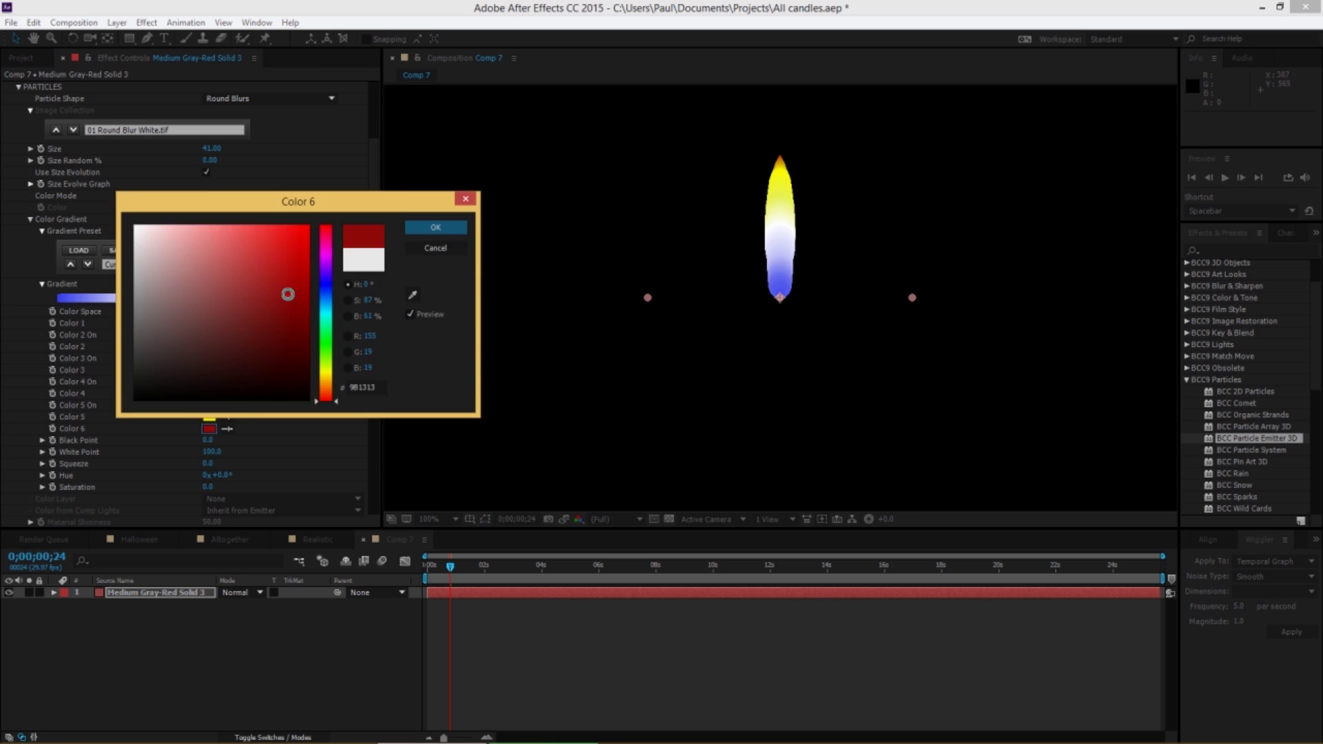
{"action": "left_click", "coordinate": [453, 230]}
Step: Fine-tune Color 1's blue by setting its red component to 72
{"action": "left_click", "coordinate": [208, 324]}
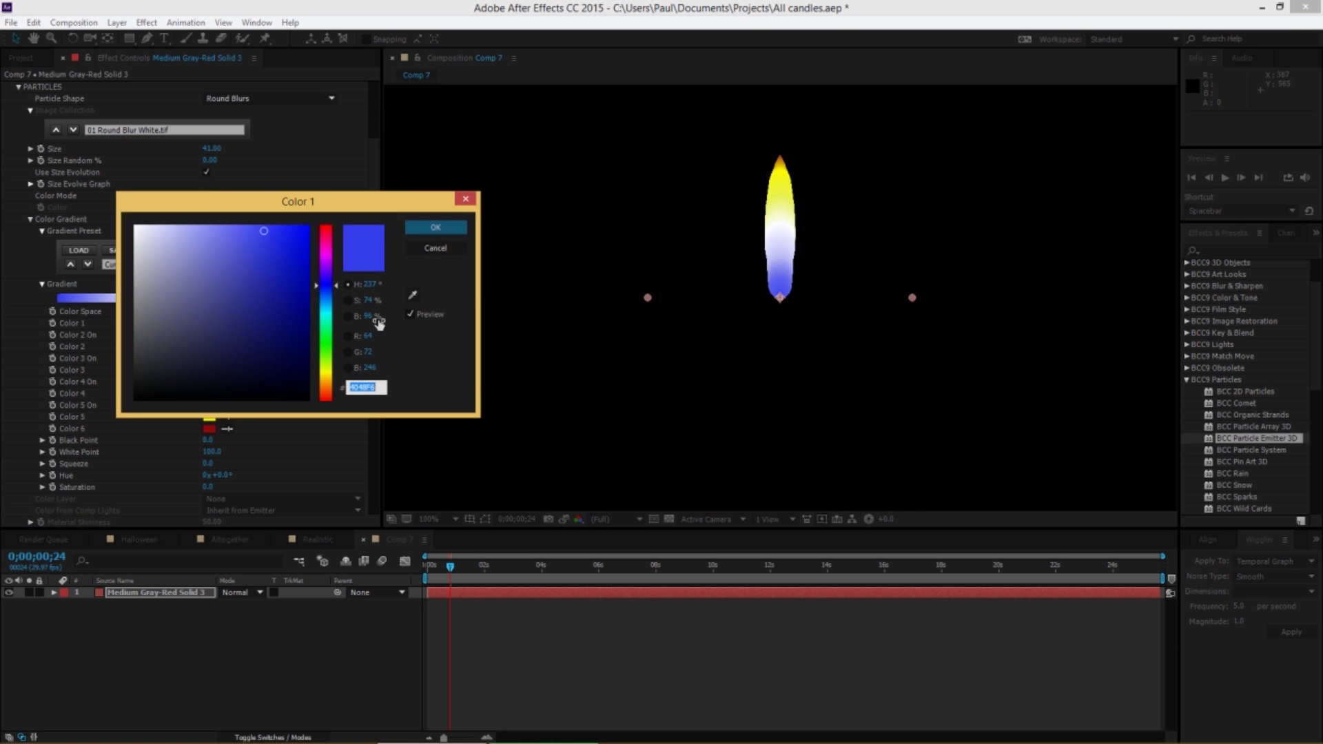
{"action": "left_click", "coordinate": [377, 336]}
{"action": "type", "text": "72"}
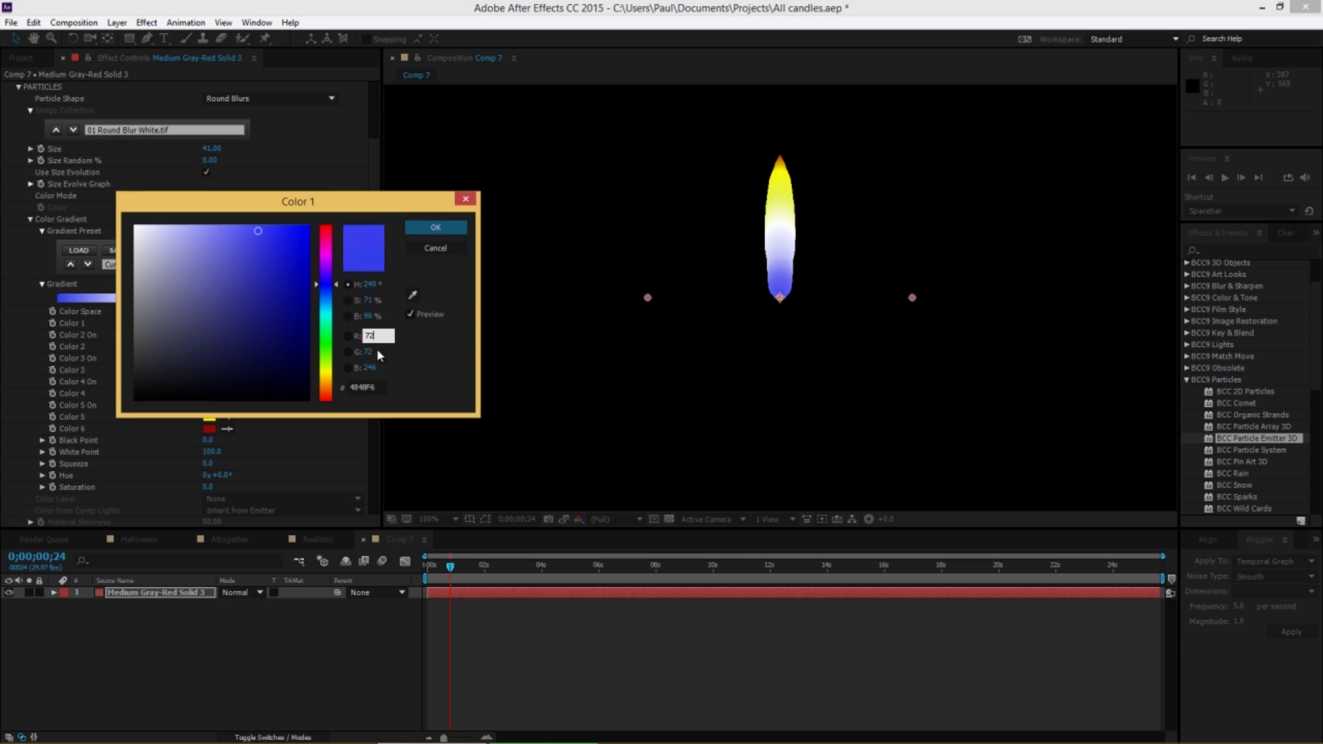
{"action": "key", "text": "Return"}
{"action": "scroll", "coordinate": [168, 376], "scroll_direction": "down", "scroll_amount": 3}
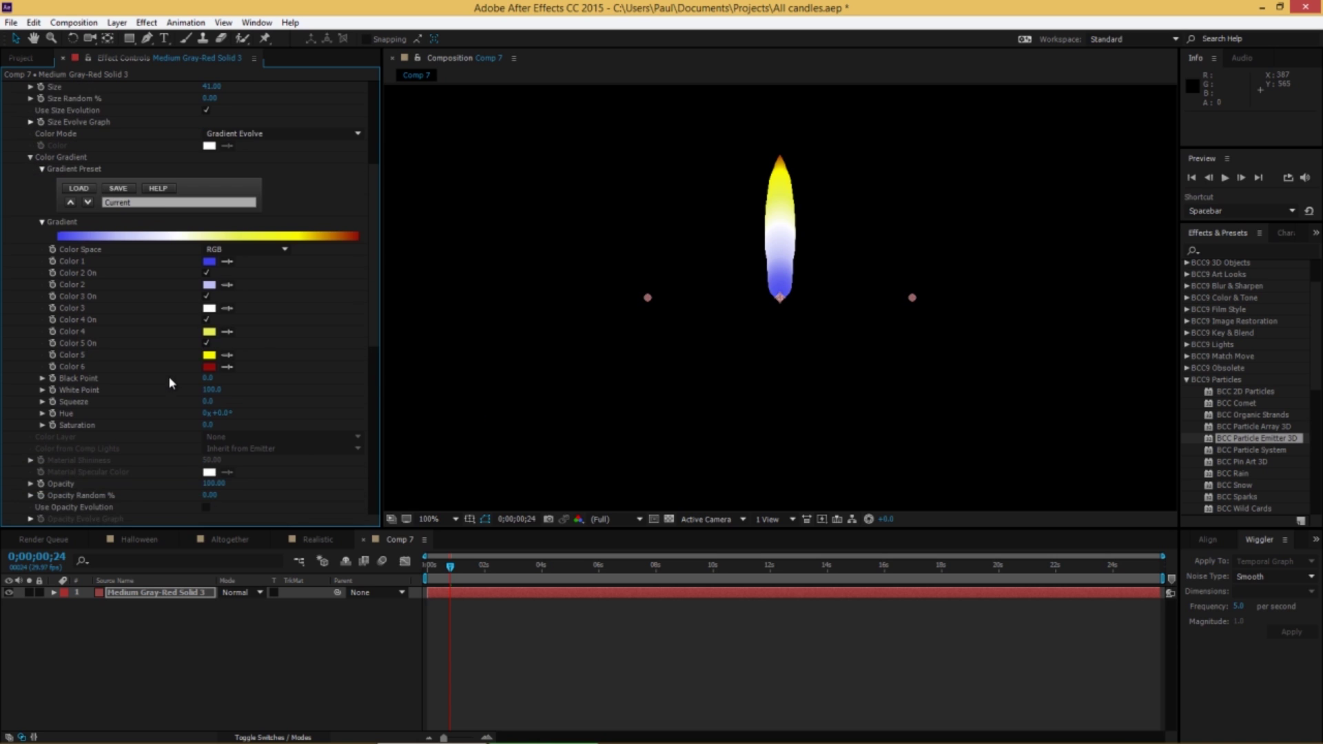
{"action": "scroll", "coordinate": [168, 377], "scroll_direction": "down", "scroll_amount": 6}
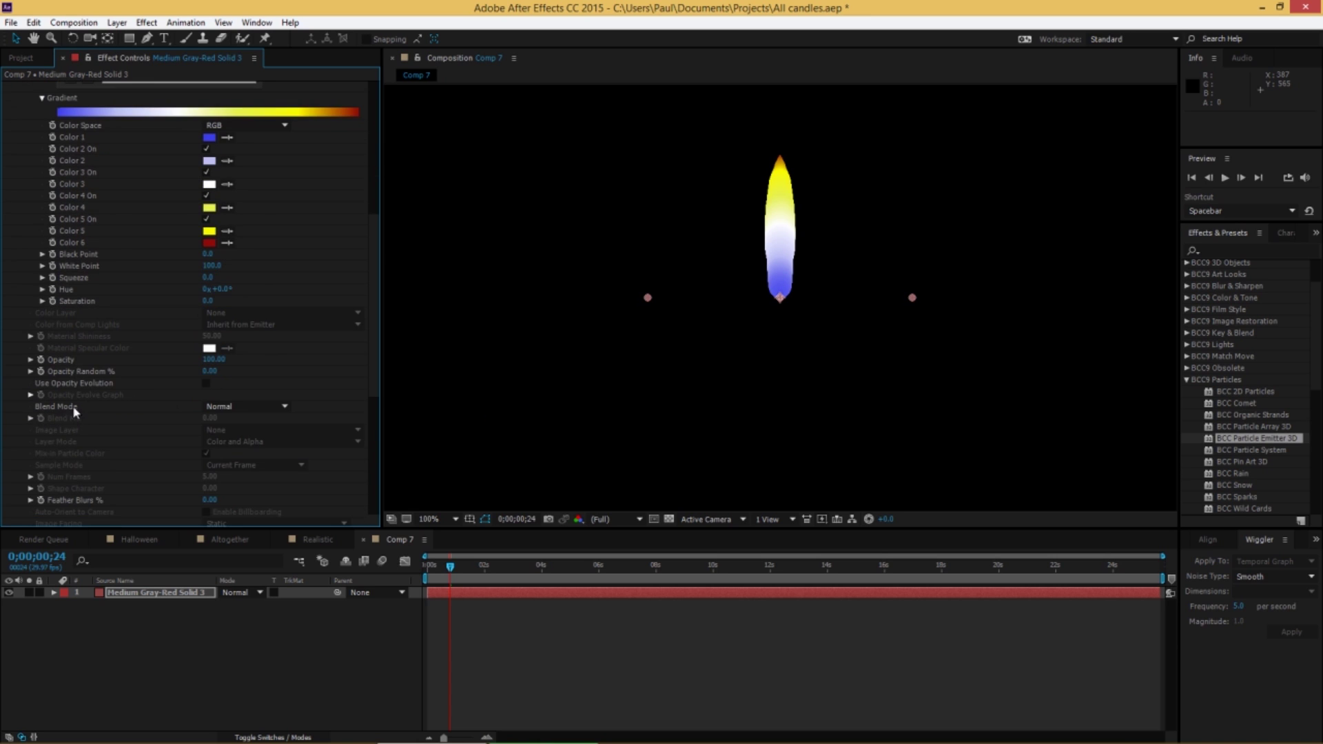
Step: Set the particle Blend Mode to Screen and preview the flame
{"action": "left_click", "coordinate": [241, 407]}
{"action": "left_click", "coordinate": [235, 465]}
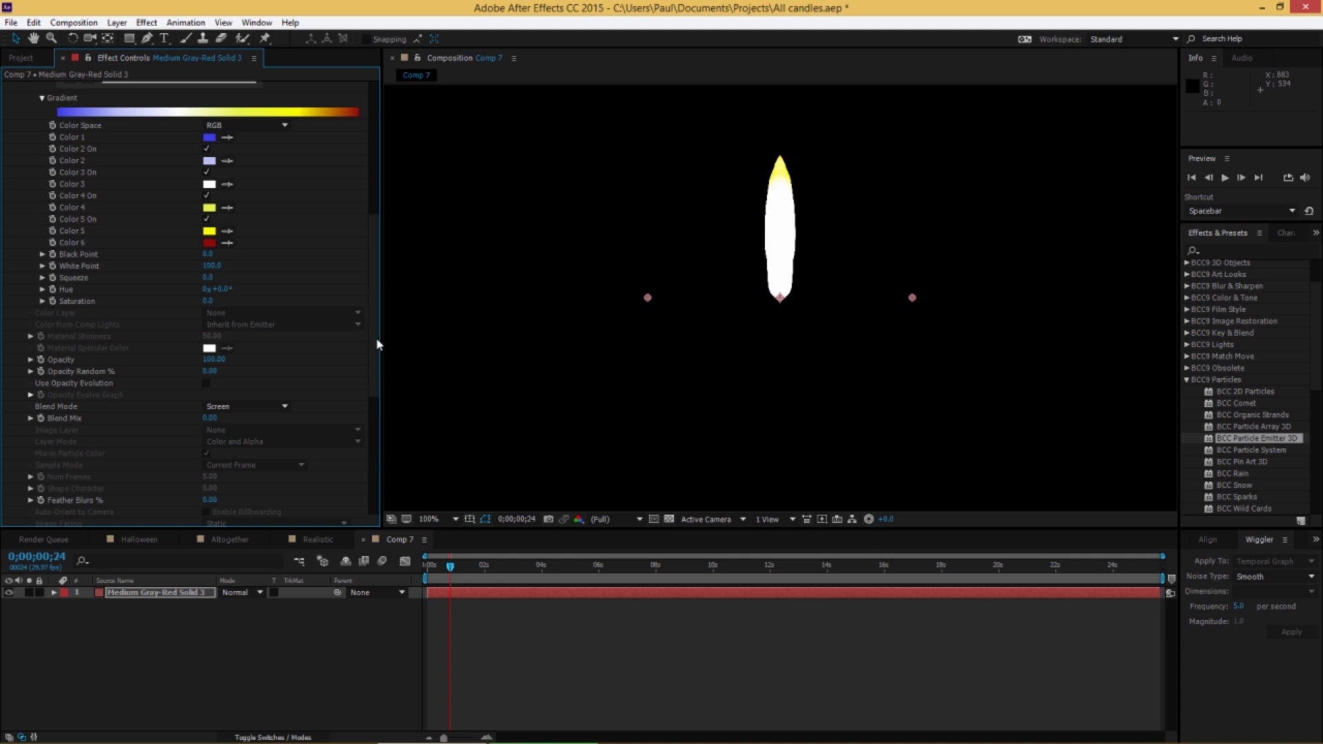
{"action": "left_click", "coordinate": [459, 569]}
{"action": "key", "text": "space"}
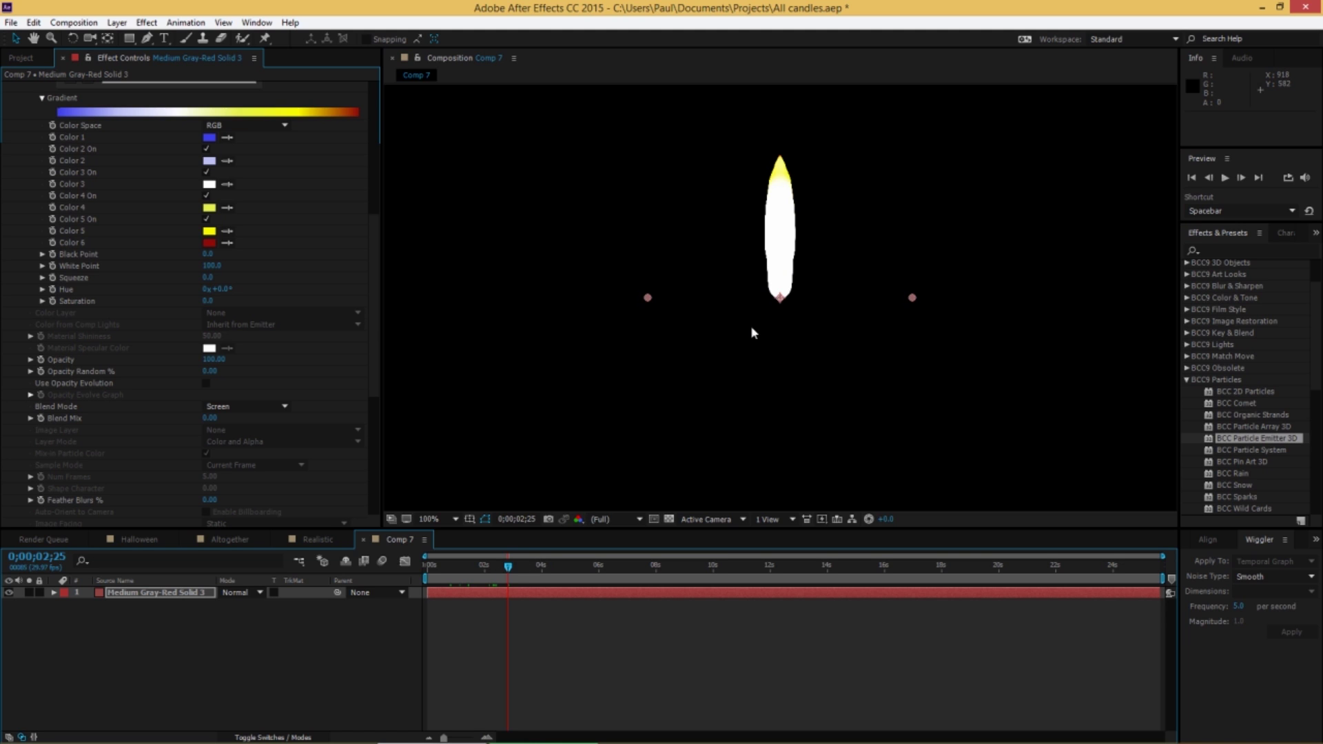
{"action": "key", "text": "space"}
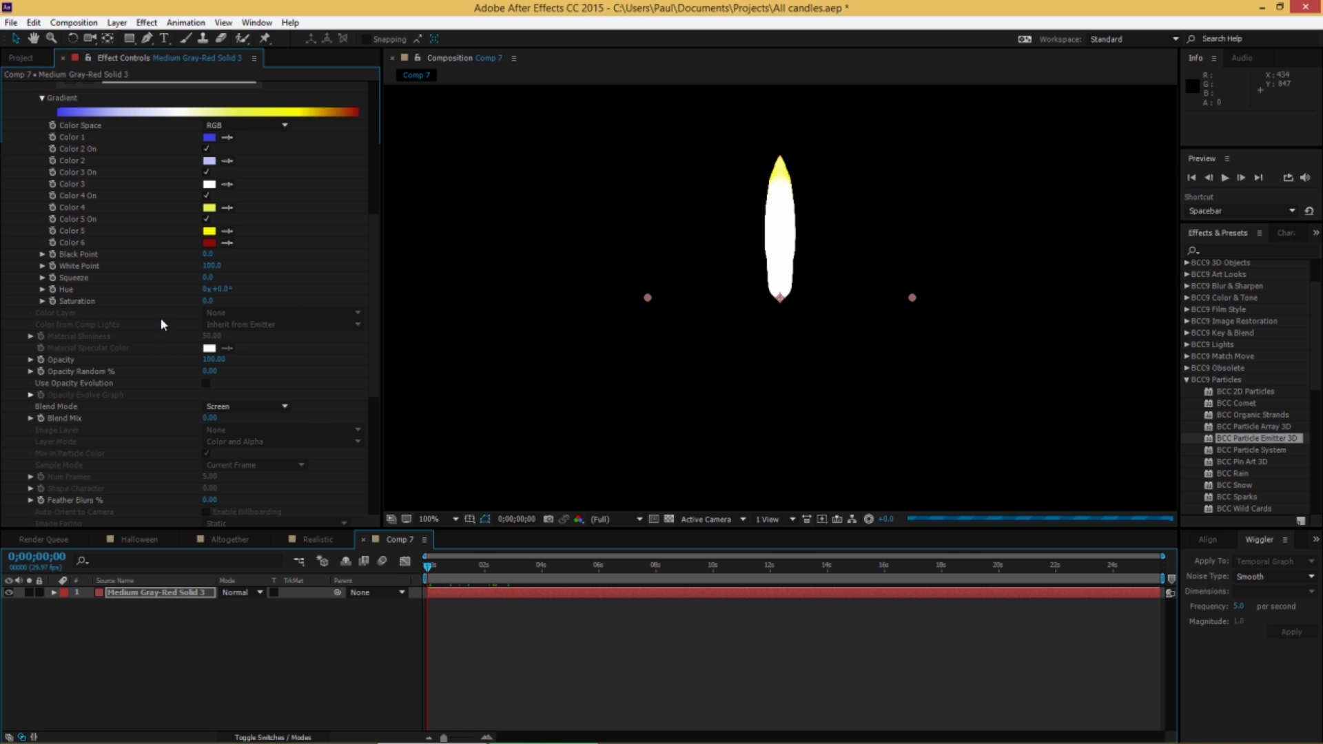
Step: Collapse Color Gradient and lower particle Opacity to 4
{"action": "scroll", "coordinate": [142, 316], "scroll_direction": "up", "scroll_amount": 5}
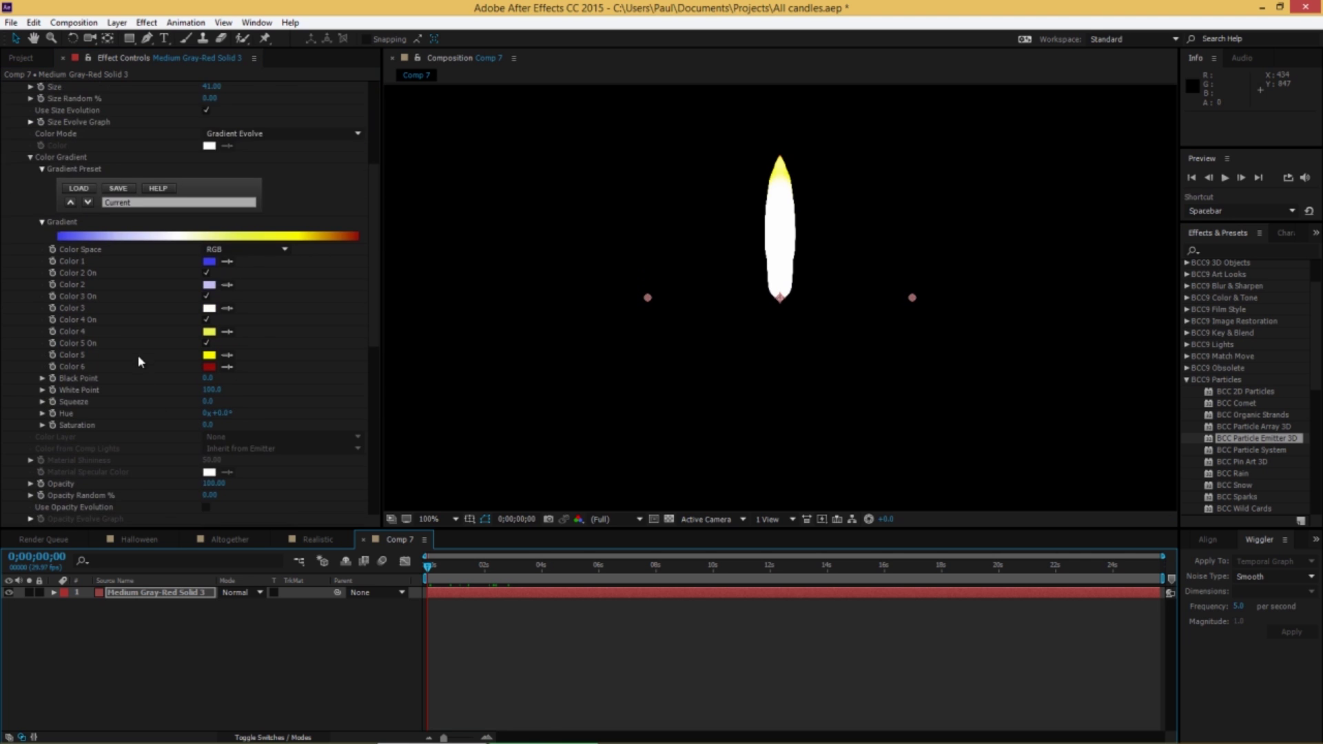
{"action": "left_click", "coordinate": [31, 188]}
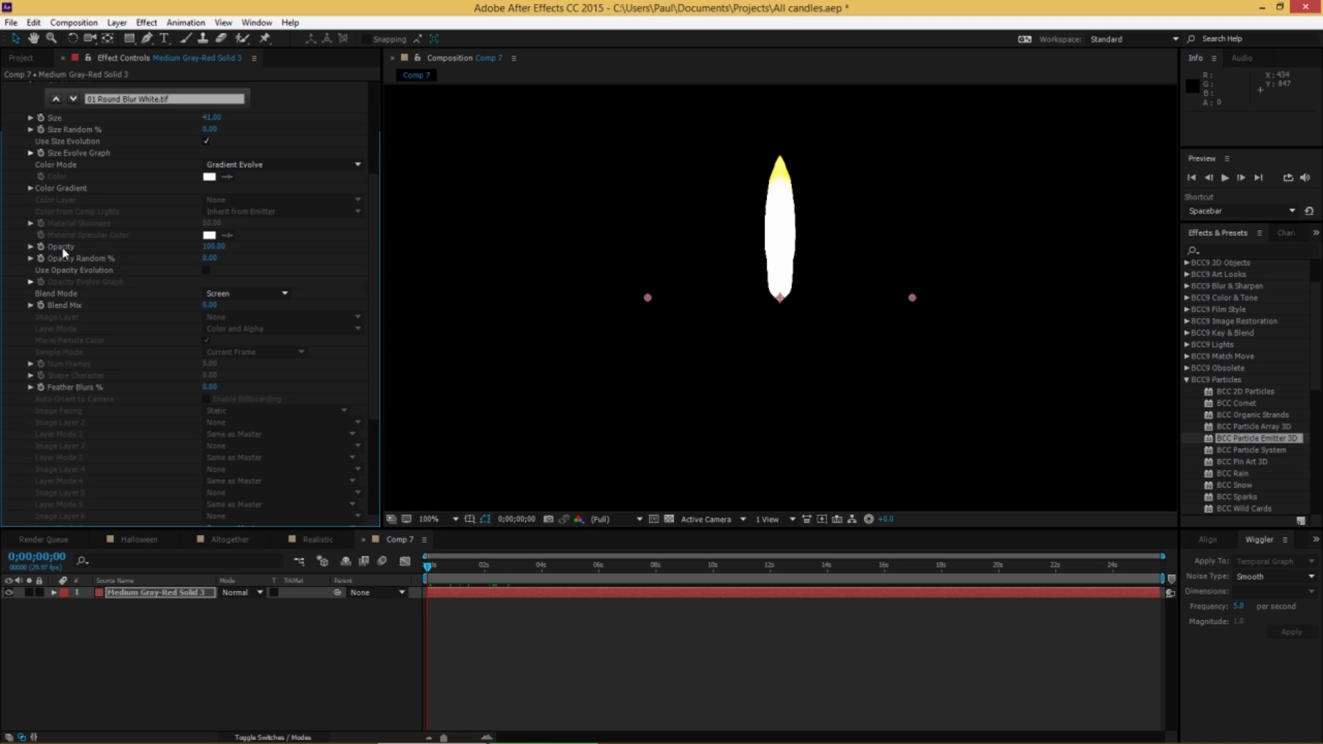
{"action": "left_click_drag", "start_coordinate": [216, 247], "coordinate": [163, 253]}
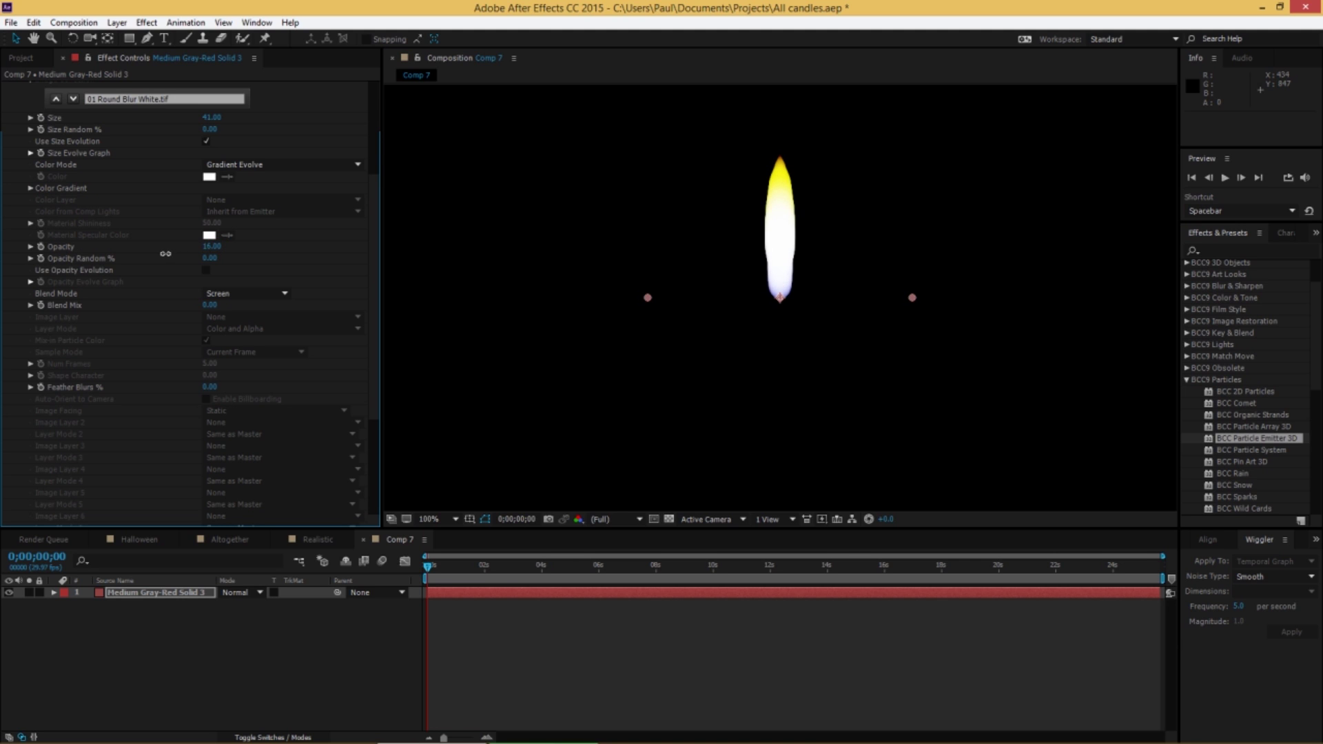
{"action": "left_click_drag", "start_coordinate": [217, 252], "coordinate": [208, 247]}
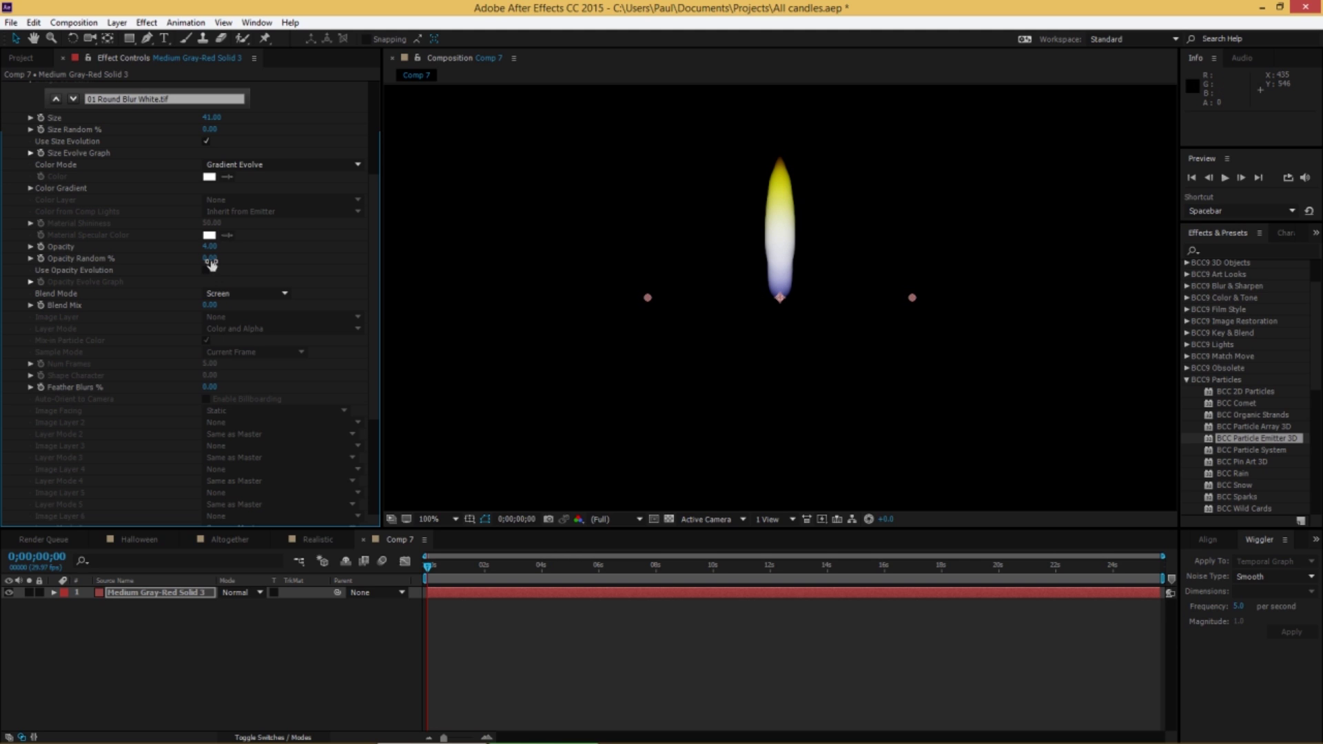
Step: Enable Use Opacity Evolution and draw a softened flat-topped curve, then preview at 0;00;01;18
{"action": "left_click", "coordinate": [192, 280]}
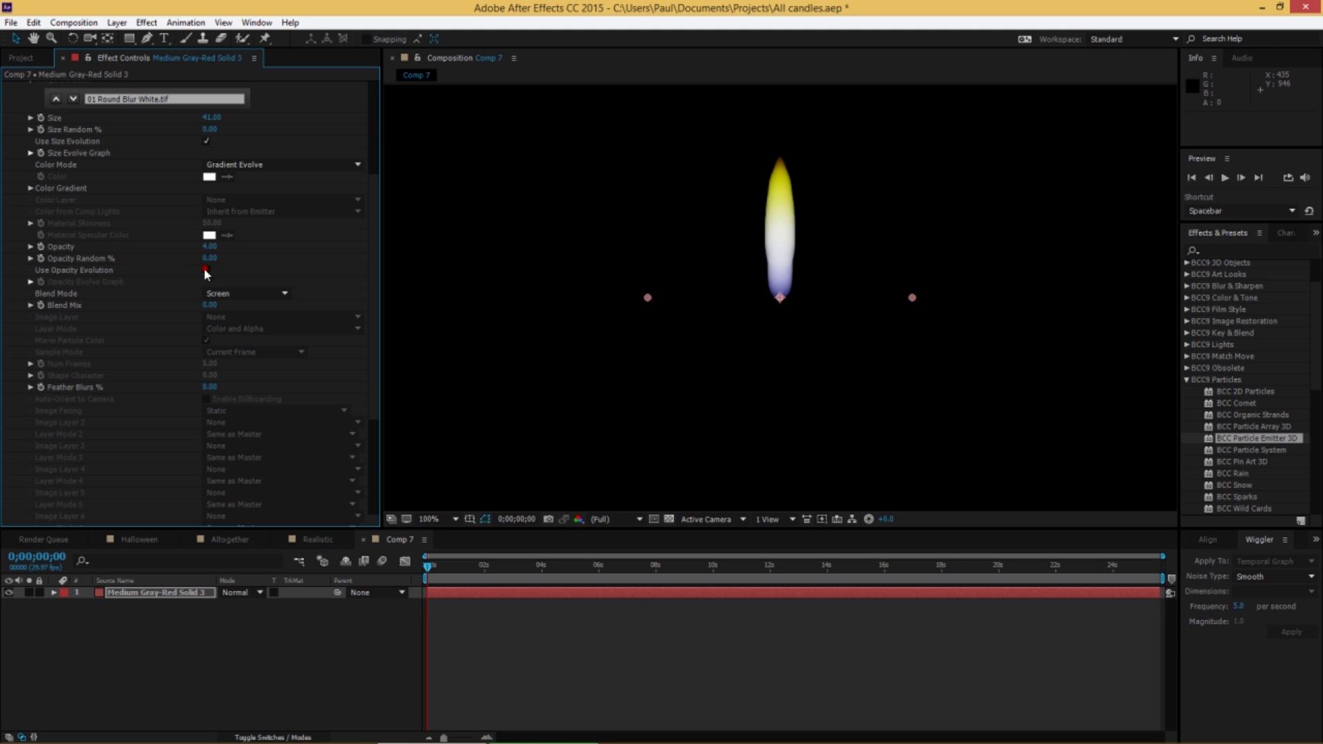
{"action": "left_click", "coordinate": [206, 270]}
{"action": "left_click", "coordinate": [30, 283]}
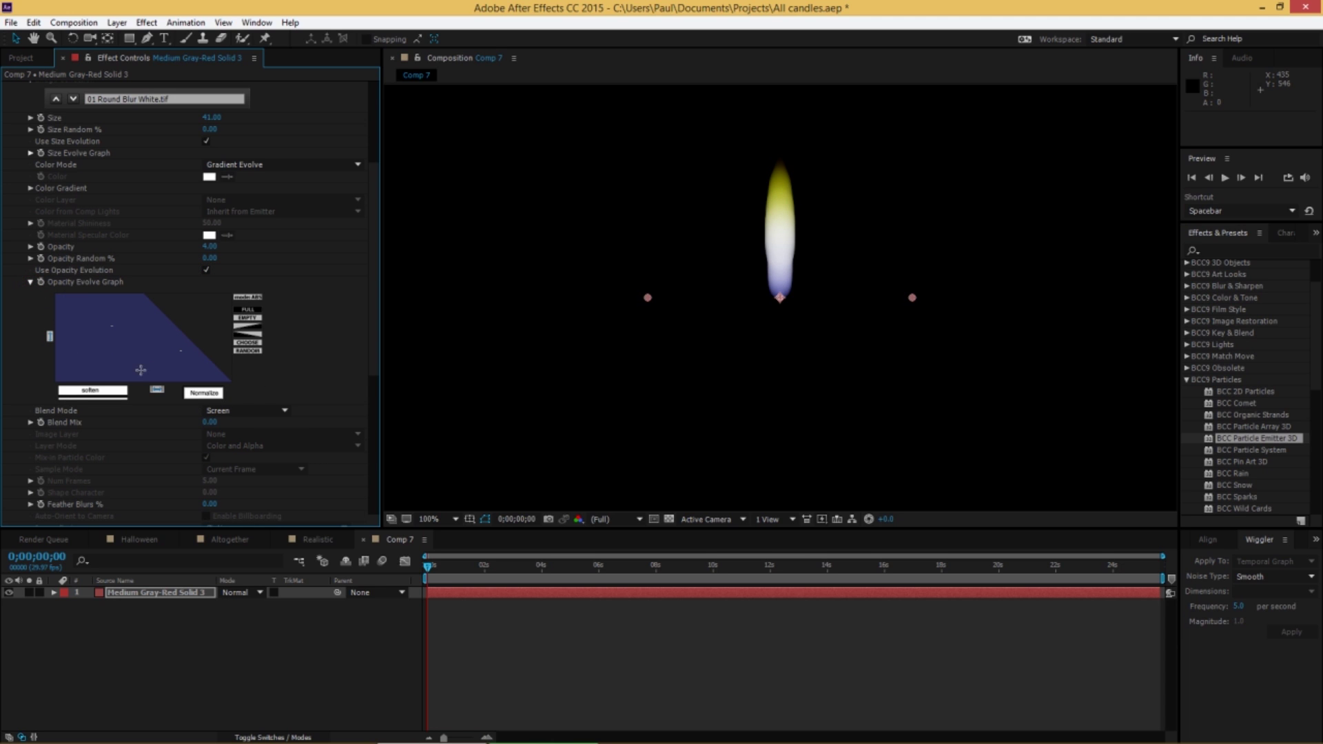
{"action": "left_click", "coordinate": [63, 390]}
{"action": "mouse_move", "coordinate": [138, 296]}
{"action": "left_mouse_down"}
{"action": "mouse_move", "coordinate": [204, 295]}
{"action": "mouse_move", "coordinate": [124, 288]}
{"action": "mouse_move", "coordinate": [198, 289]}
{"action": "mouse_move", "coordinate": [236, 392]}
{"action": "left_mouse_up"}
{"action": "left_click", "coordinate": [102, 393]}
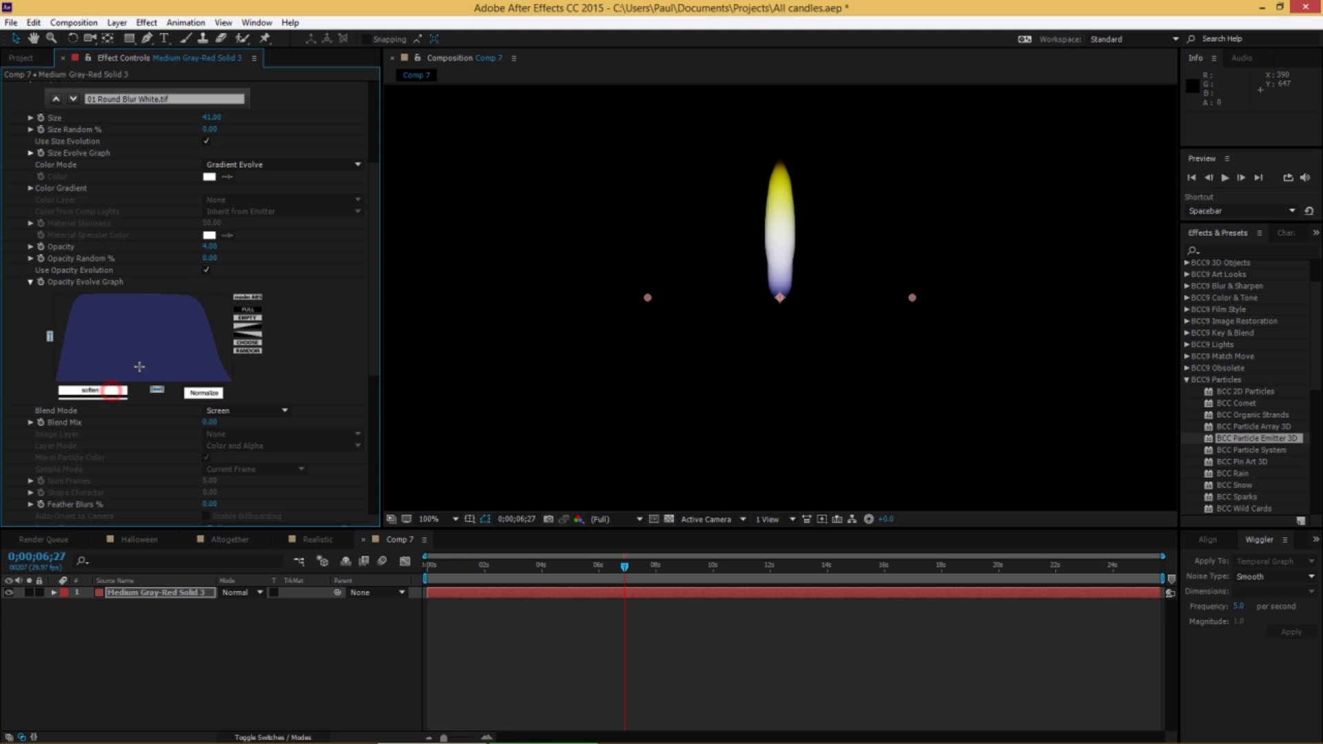
{"action": "key", "text": "space"}
{"action": "left_click", "coordinate": [31, 282]}
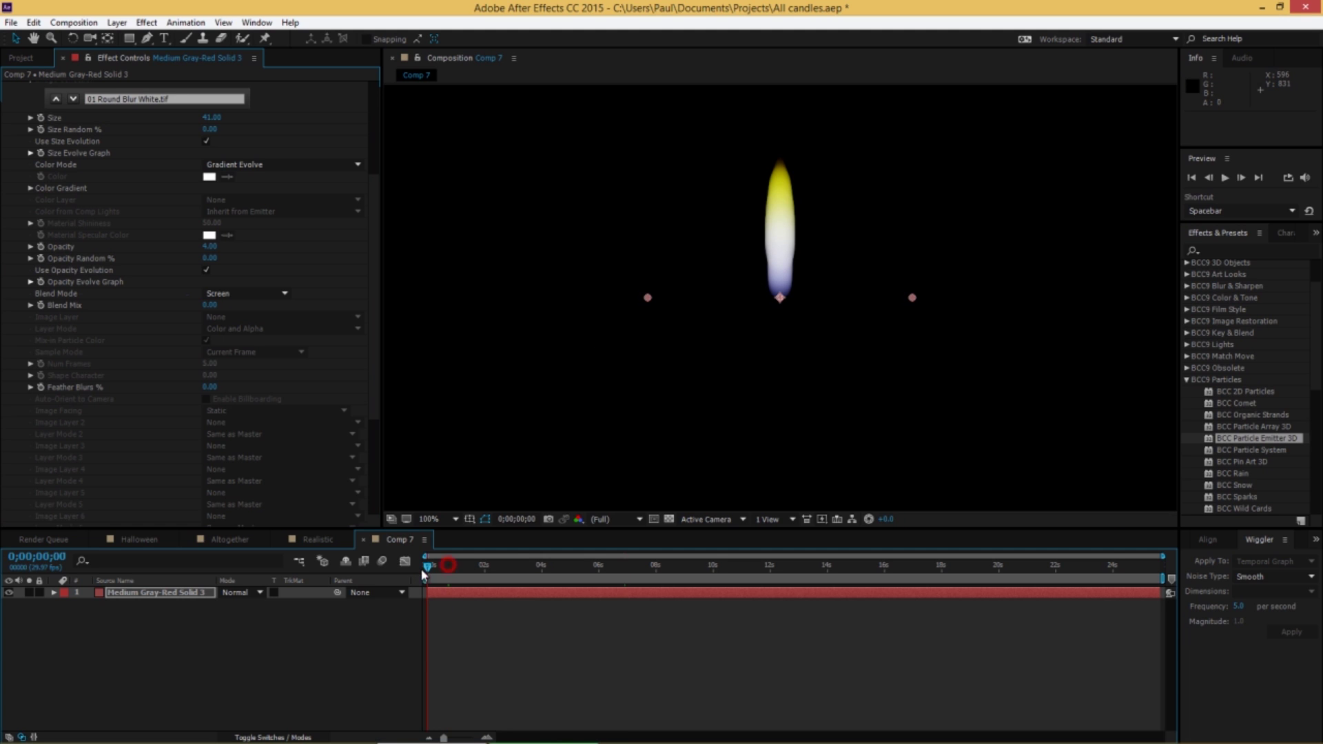
{"action": "left_click", "coordinate": [661, 571]}
{"action": "left_click_drag", "start_coordinate": [736, 573], "coordinate": [473, 582]}
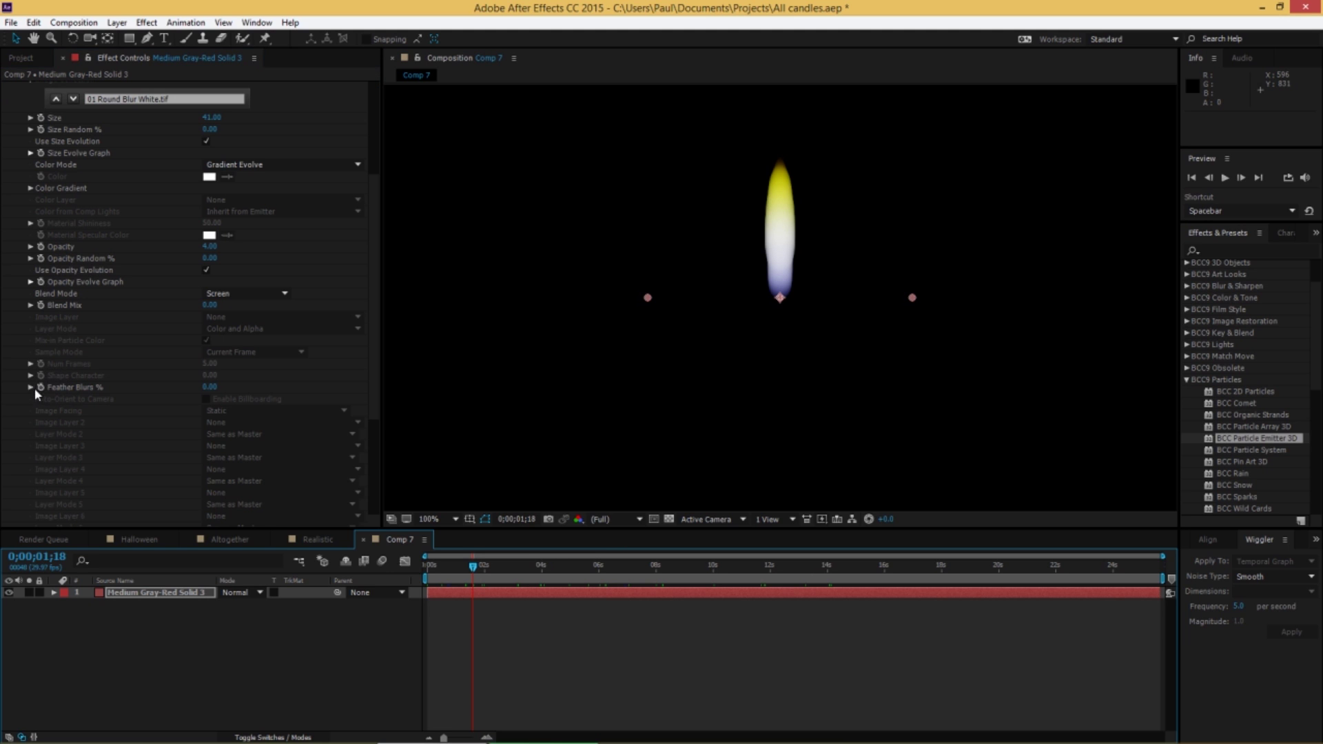
Step: Set particle Size Random % to 17 and Opacity Random % to 100
{"action": "scroll", "coordinate": [97, 369], "scroll_direction": "up", "scroll_amount": 2}
{"action": "scroll", "coordinate": [97, 369], "scroll_direction": "up", "scroll_amount": 1}
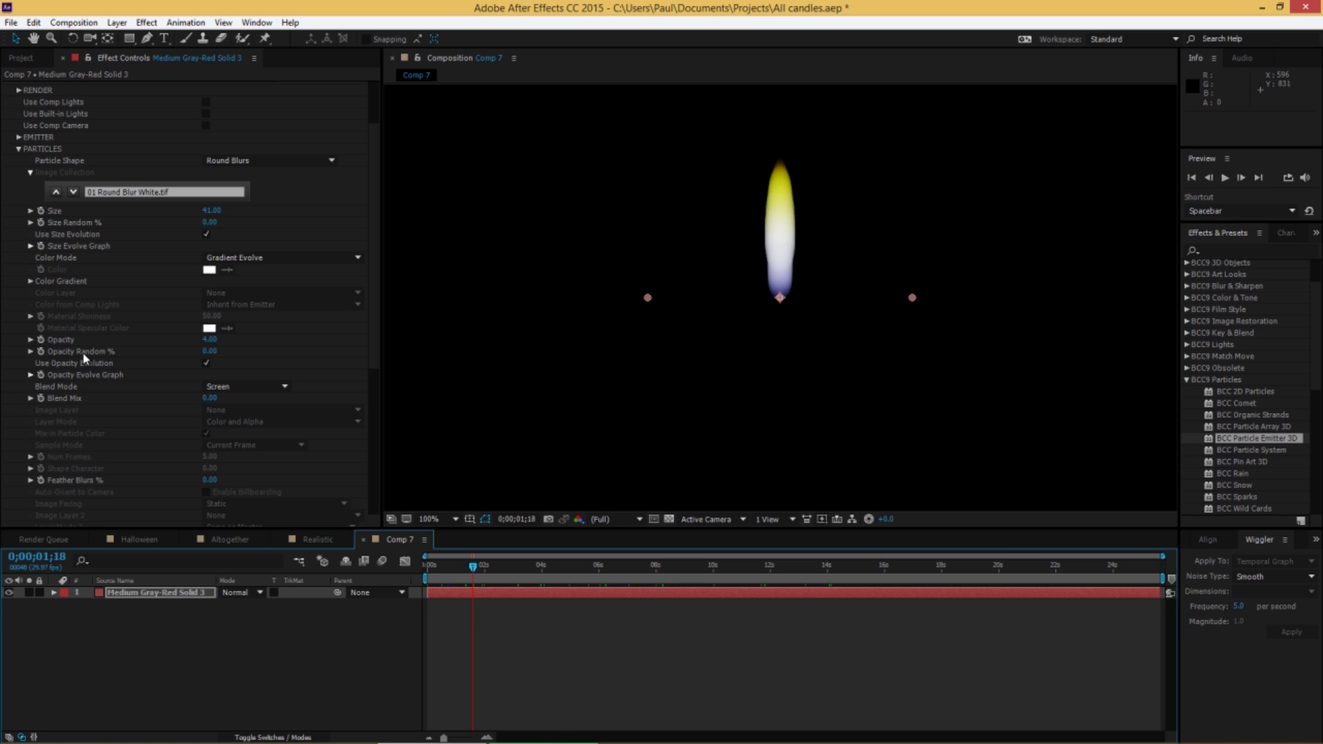
{"action": "scroll", "coordinate": [132, 326], "scroll_direction": "up", "scroll_amount": 3}
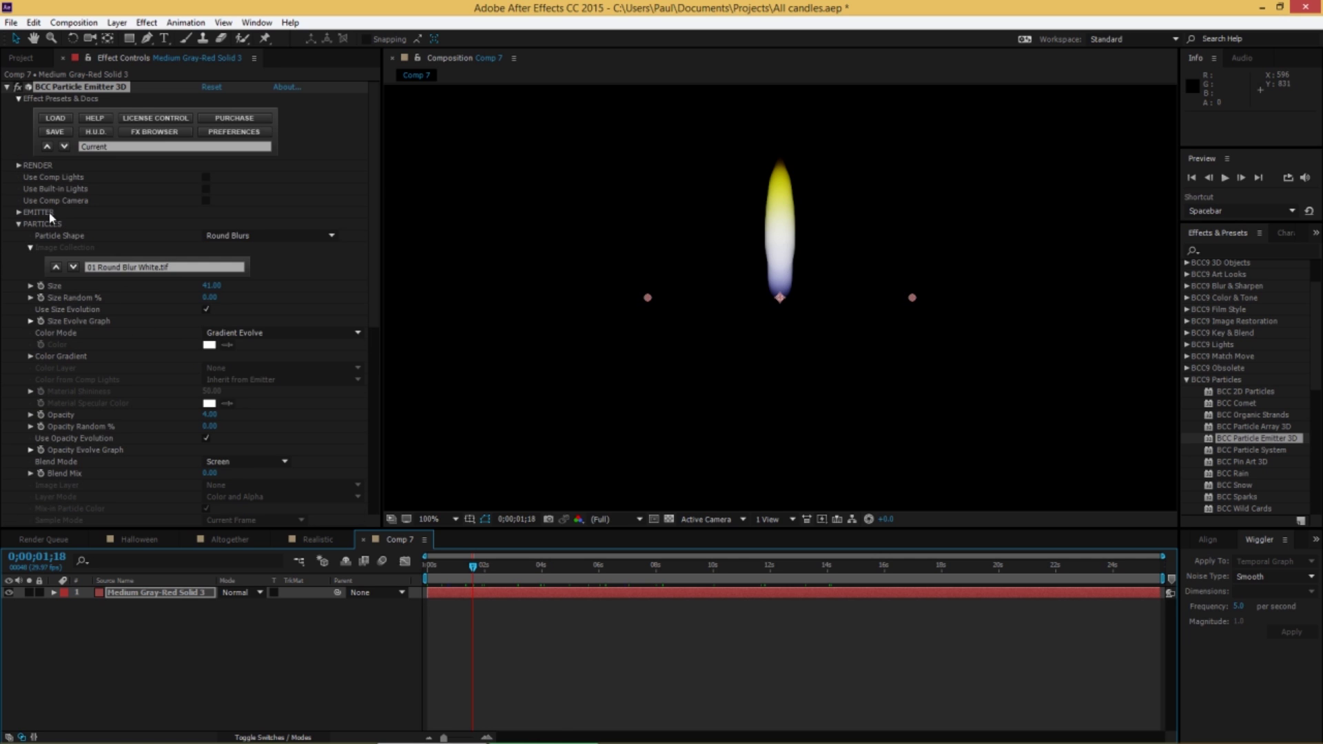
{"action": "left_click_drag", "start_coordinate": [209, 297], "coordinate": [226, 301]}
{"action": "left_click_drag", "start_coordinate": [210, 427], "coordinate": [288, 427]}
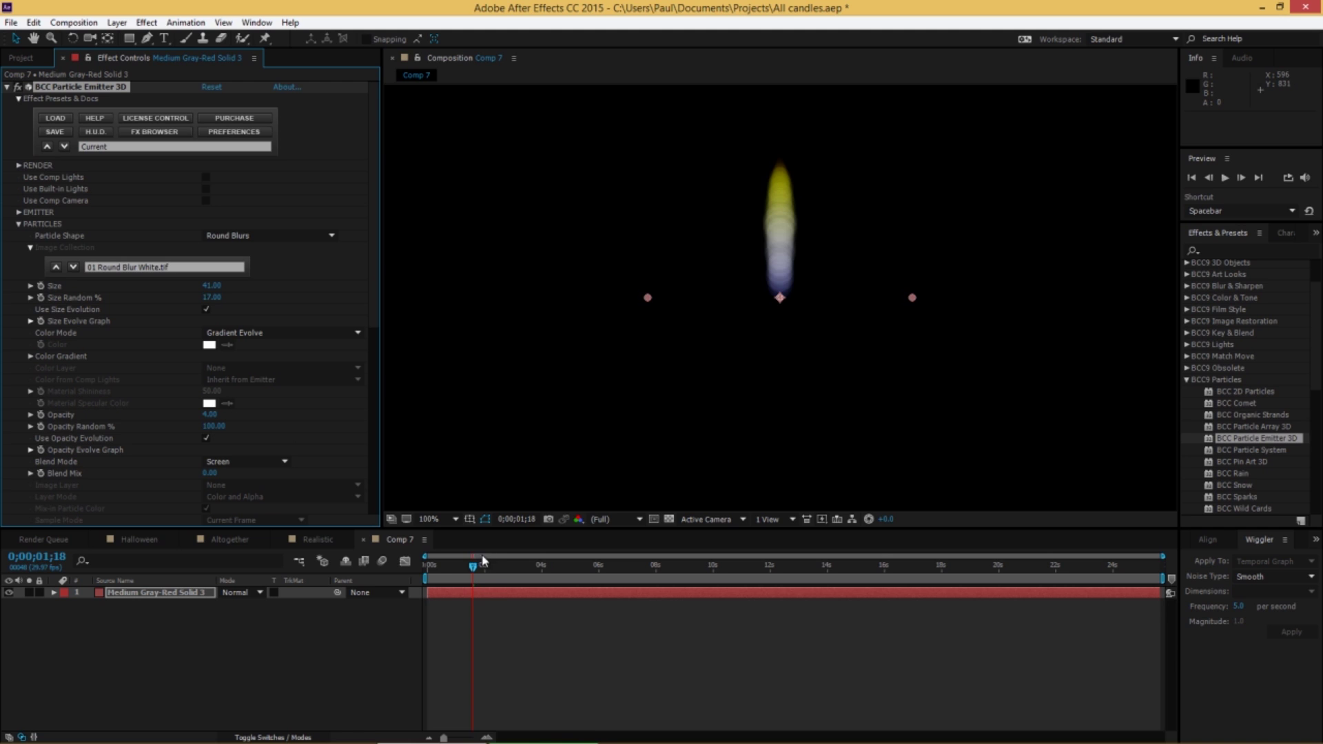
{"action": "left_click_drag", "start_coordinate": [484, 560], "coordinate": [658, 571]}
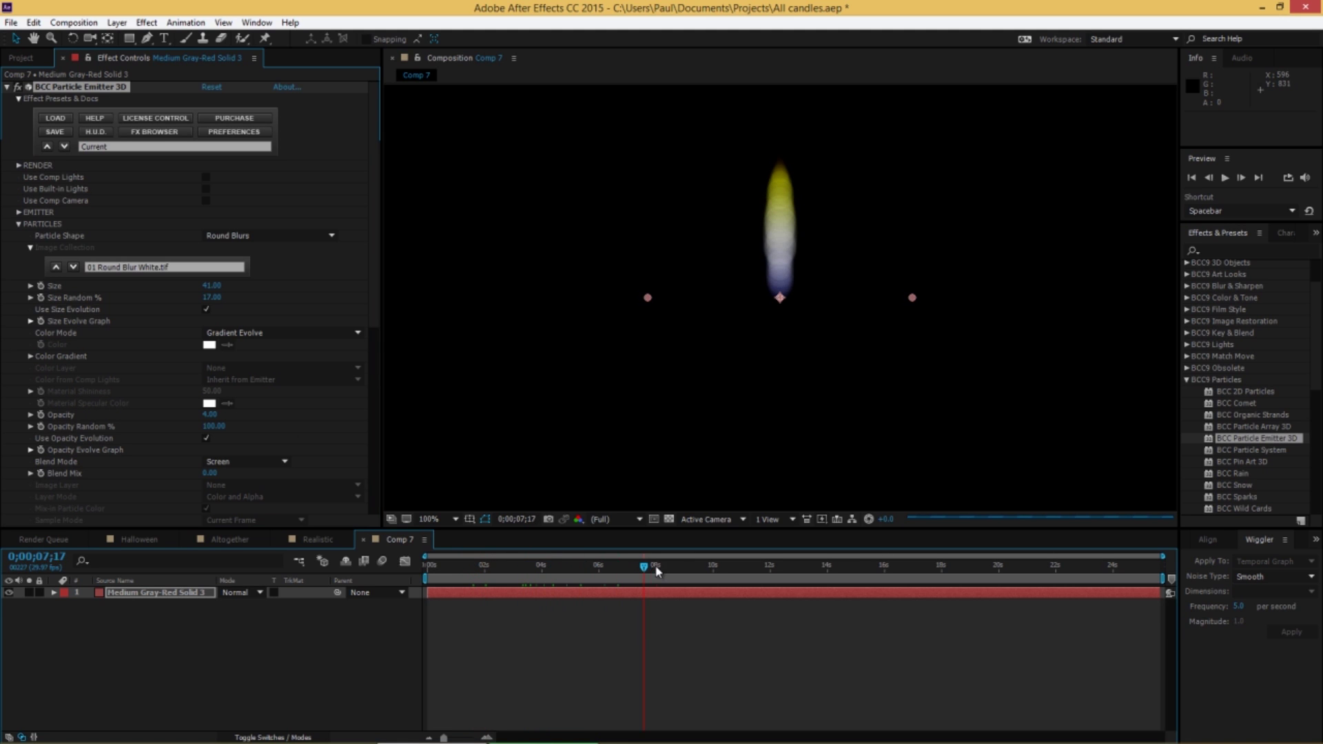
Step: Raise particle Opacity to 20 and check the flame around 0;00;08;20
{"action": "left_click", "coordinate": [208, 414]}
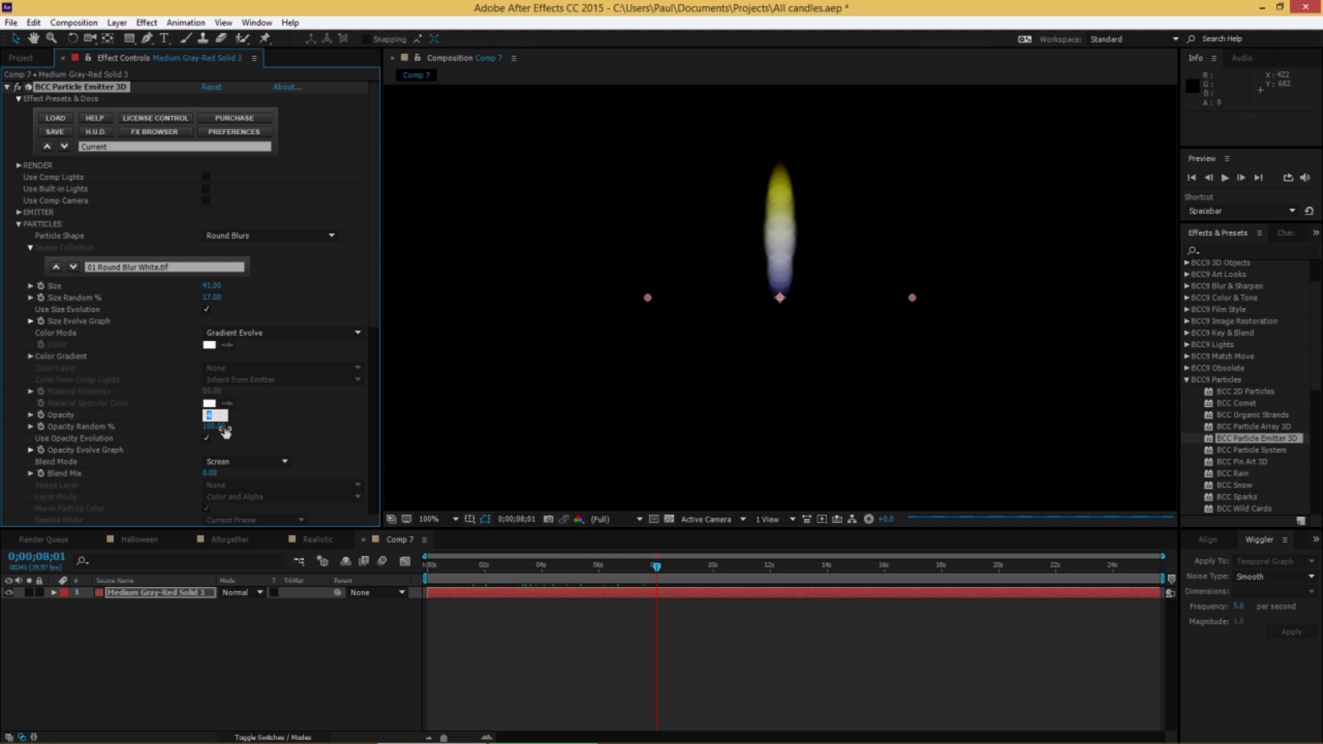
{"action": "type", "text": "20"}
{"action": "key", "text": "Return"}
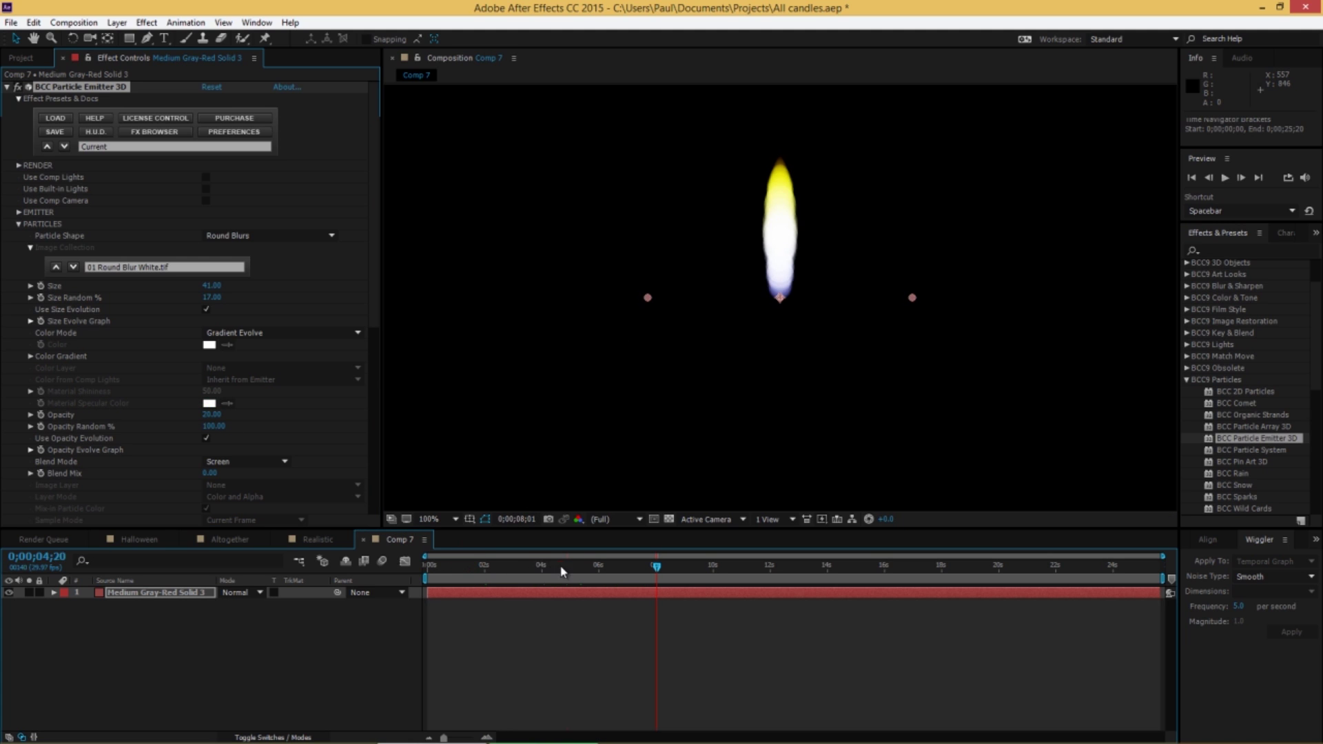
{"action": "left_click", "coordinate": [747, 566]}
{"action": "left_click_drag", "start_coordinate": [773, 569], "coordinate": [675, 567]}
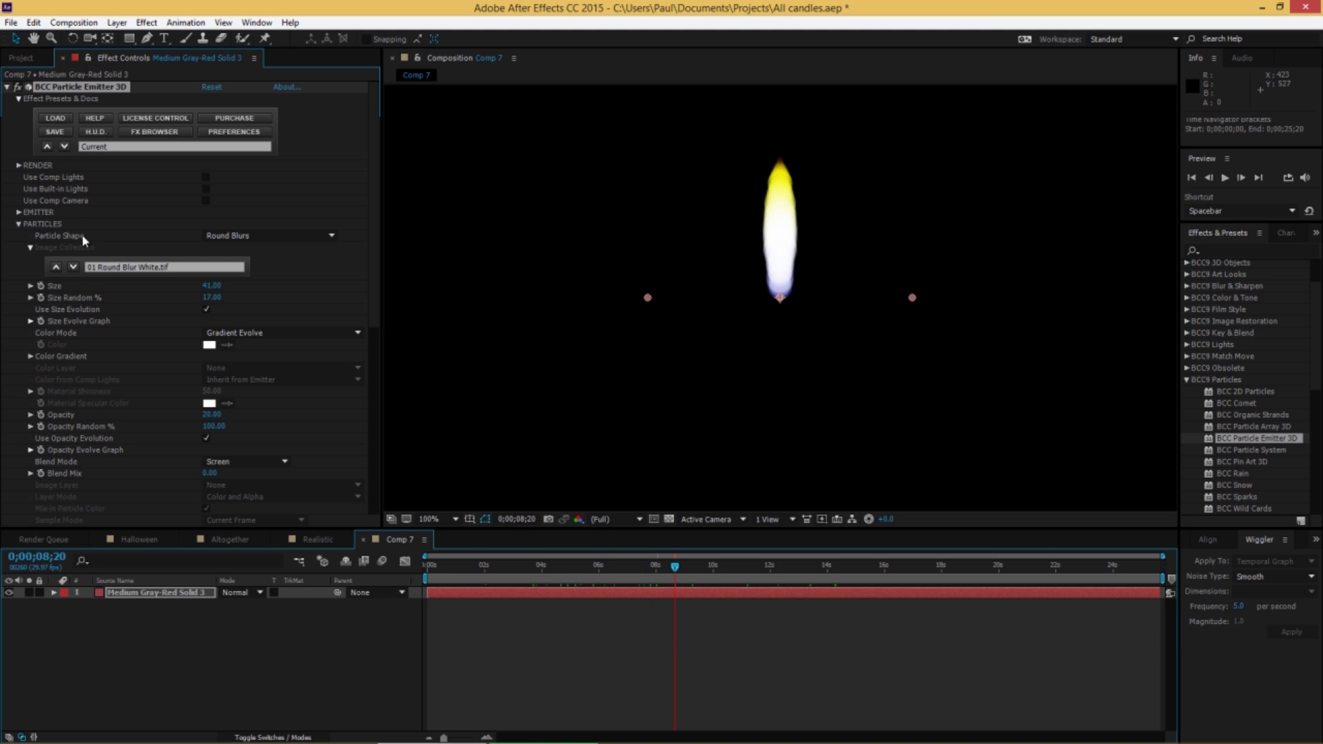
{"action": "left_click", "coordinate": [18, 224]}
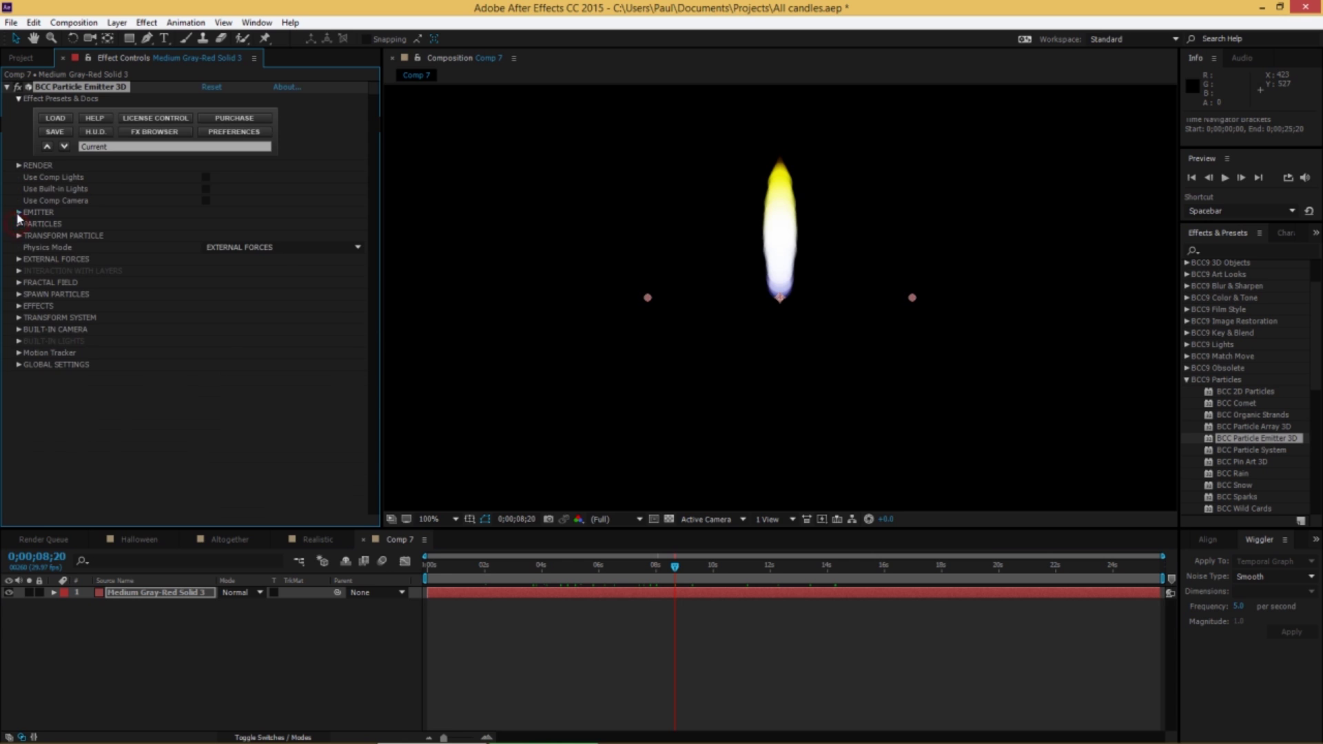
Step: Set emitter Lifespan Random % to about 20, undoing a trial Speed Random % change
{"action": "left_click", "coordinate": [19, 212]}
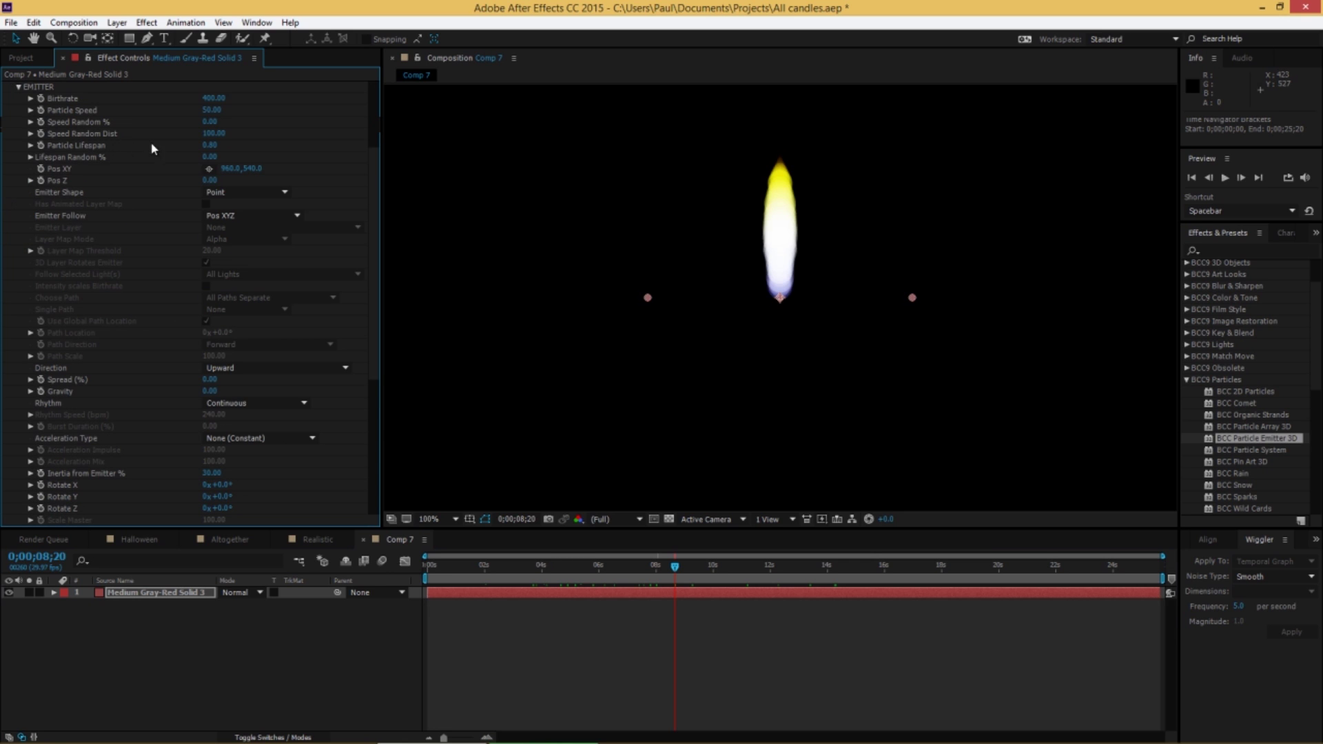
{"action": "left_click_drag", "start_coordinate": [210, 158], "coordinate": [222, 156]}
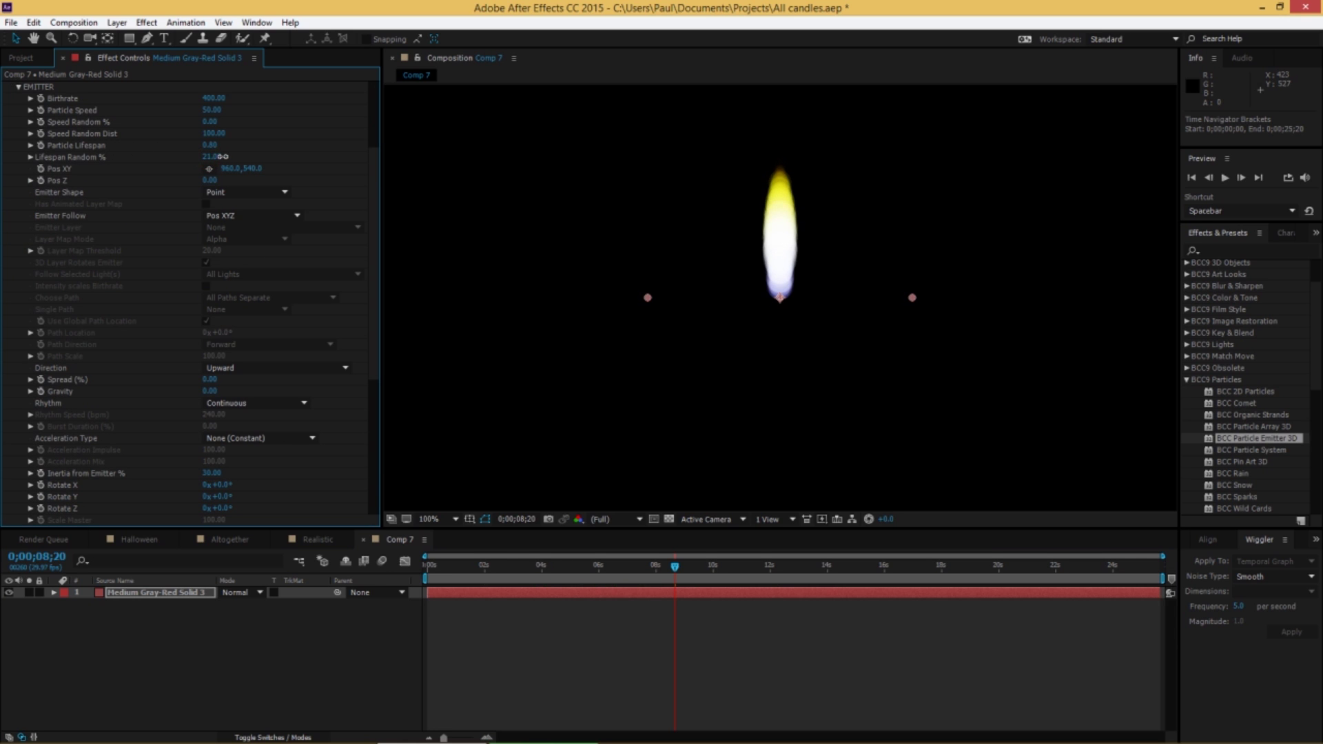
{"action": "left_click_drag", "start_coordinate": [515, 574], "coordinate": [650, 572]}
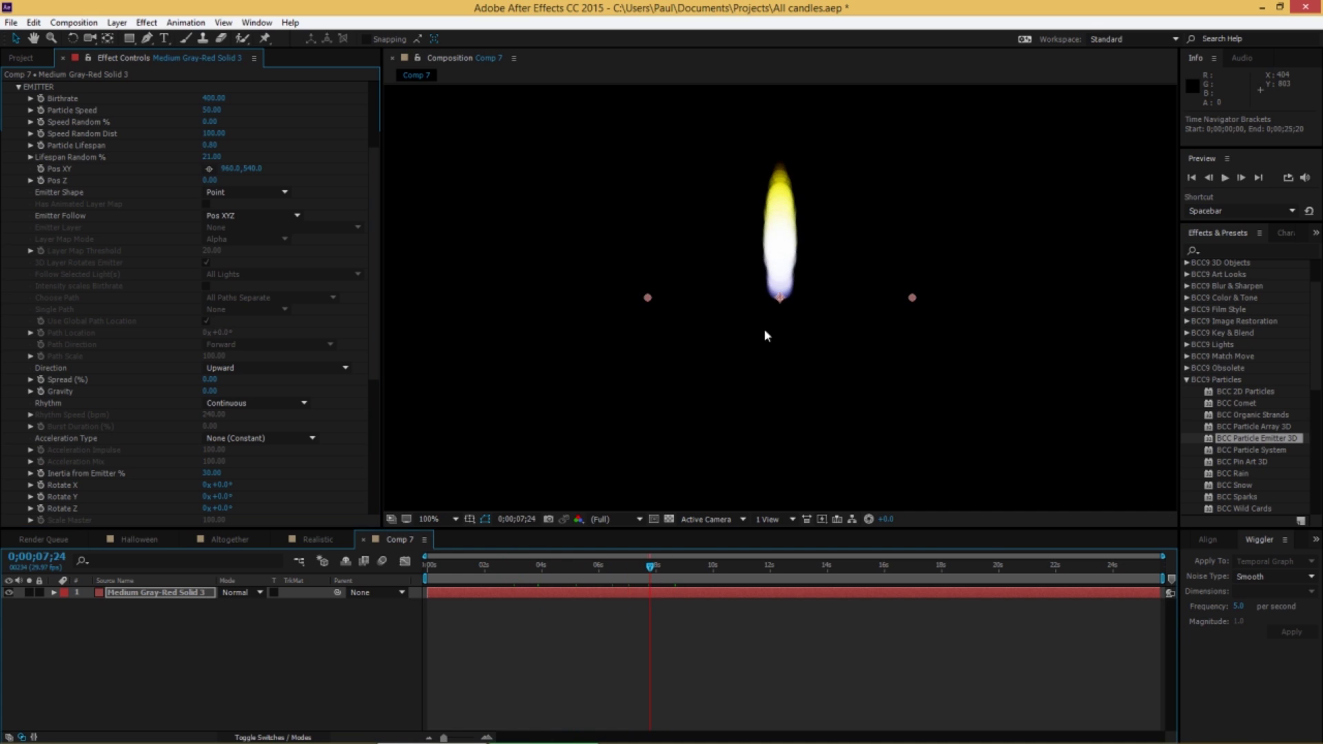
{"action": "left_click_drag", "start_coordinate": [674, 570], "coordinate": [749, 576]}
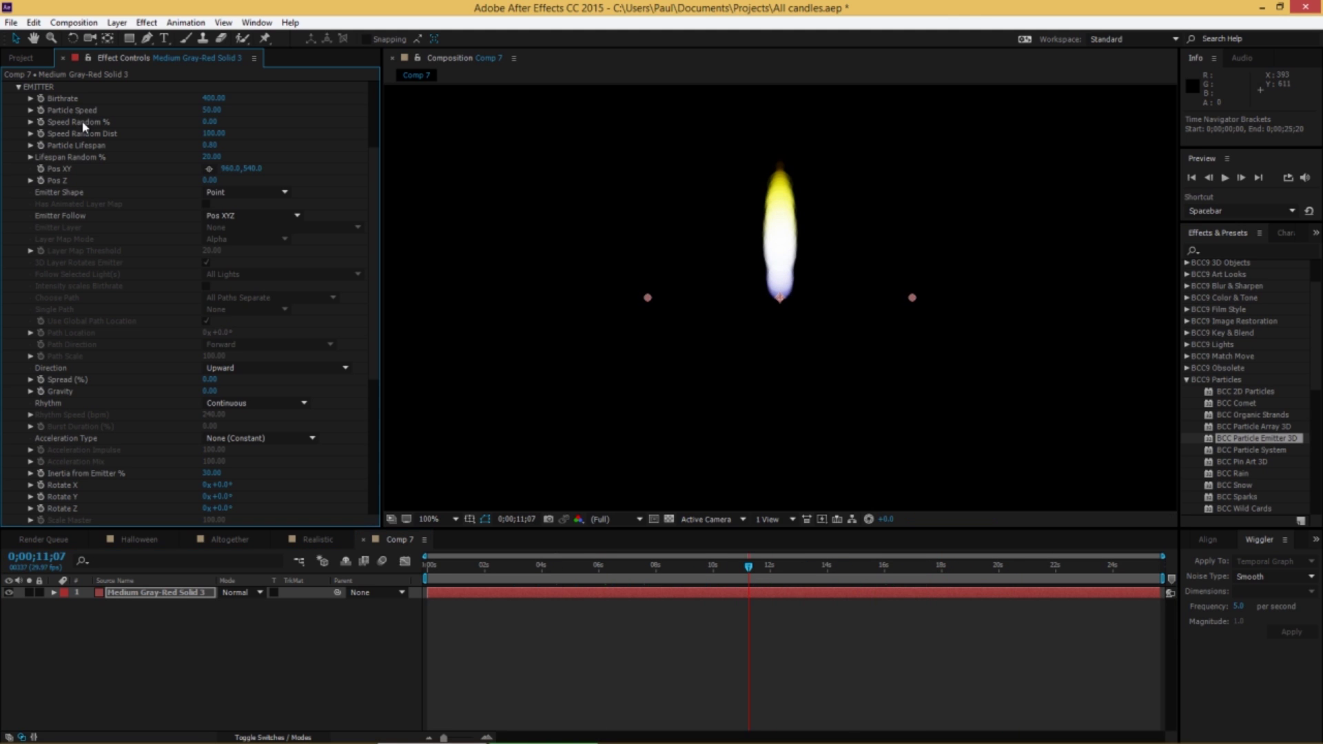
{"action": "mouse_move", "coordinate": [211, 122]}
{"action": "left_mouse_down"}
{"action": "mouse_move", "coordinate": [231, 122]}
{"action": "mouse_move", "coordinate": [207, 123]}
{"action": "left_mouse_up"}
{"action": "key", "text": "ctrl+z"}
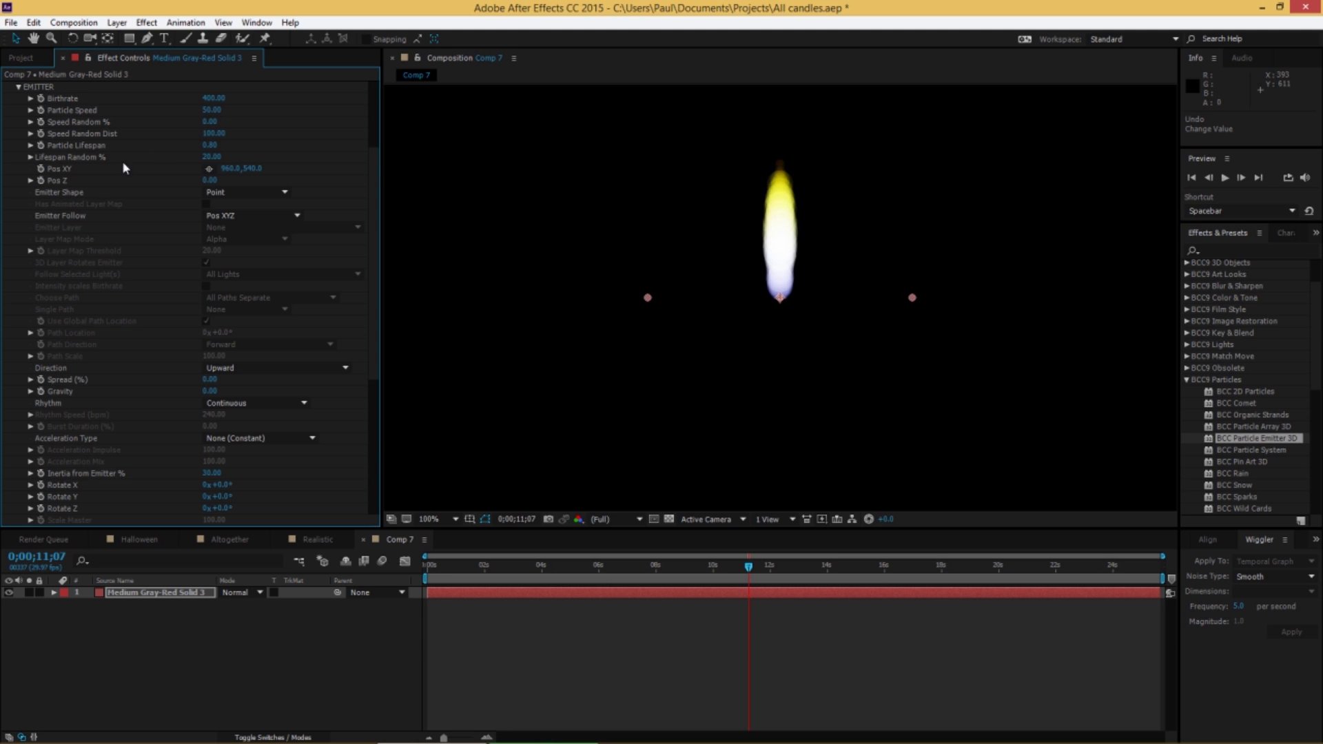
{"action": "left_click", "coordinate": [18, 87]}
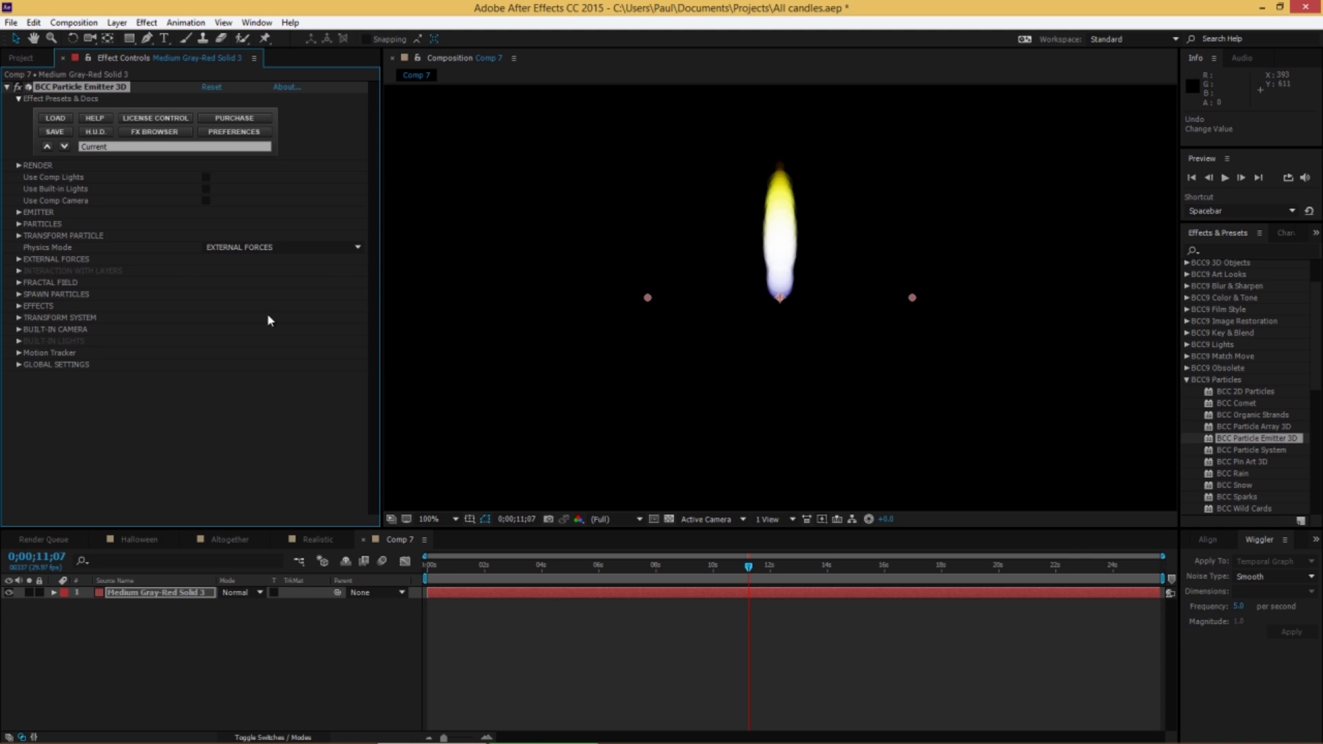
Step: Set Fractal Field Movement Noise to 300 and Noise Freq to 16
{"action": "left_click", "coordinate": [18, 283]}
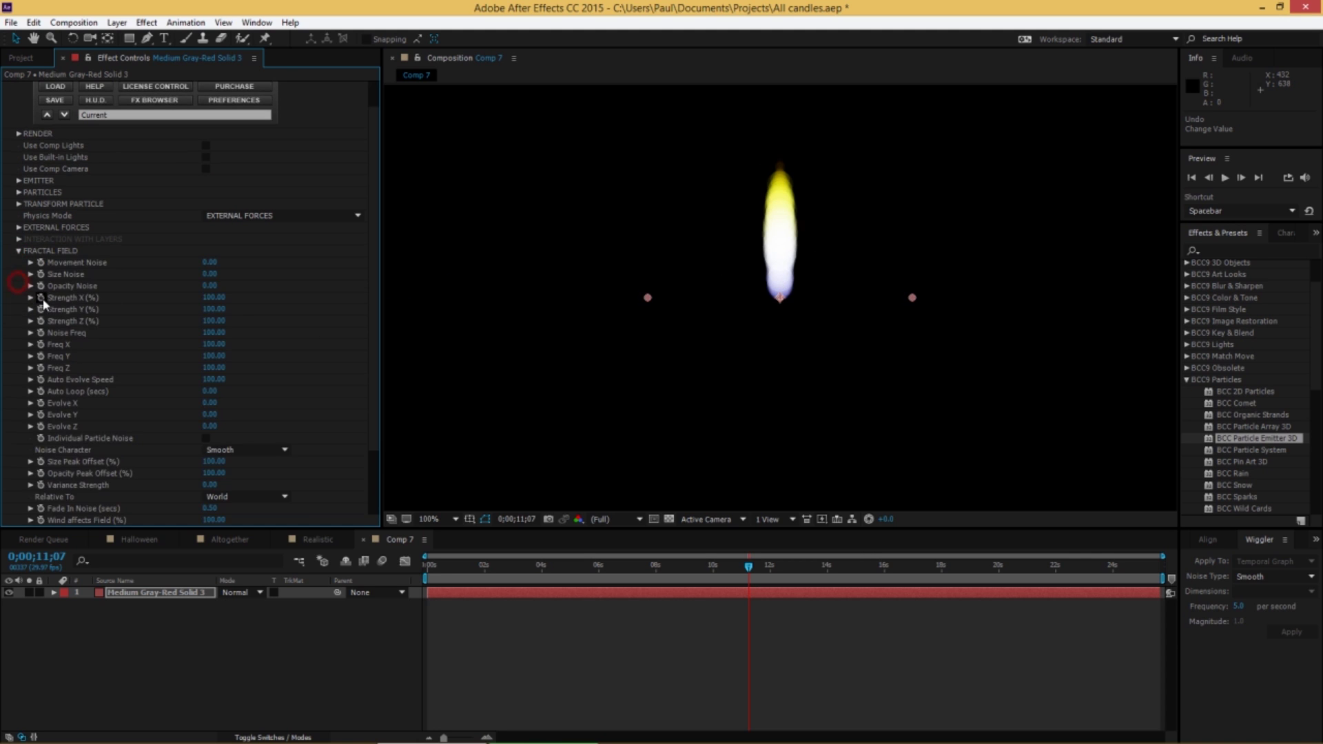
{"action": "left_click", "coordinate": [214, 261]}
{"action": "type", "text": "300"}
{"action": "key", "text": "Return"}
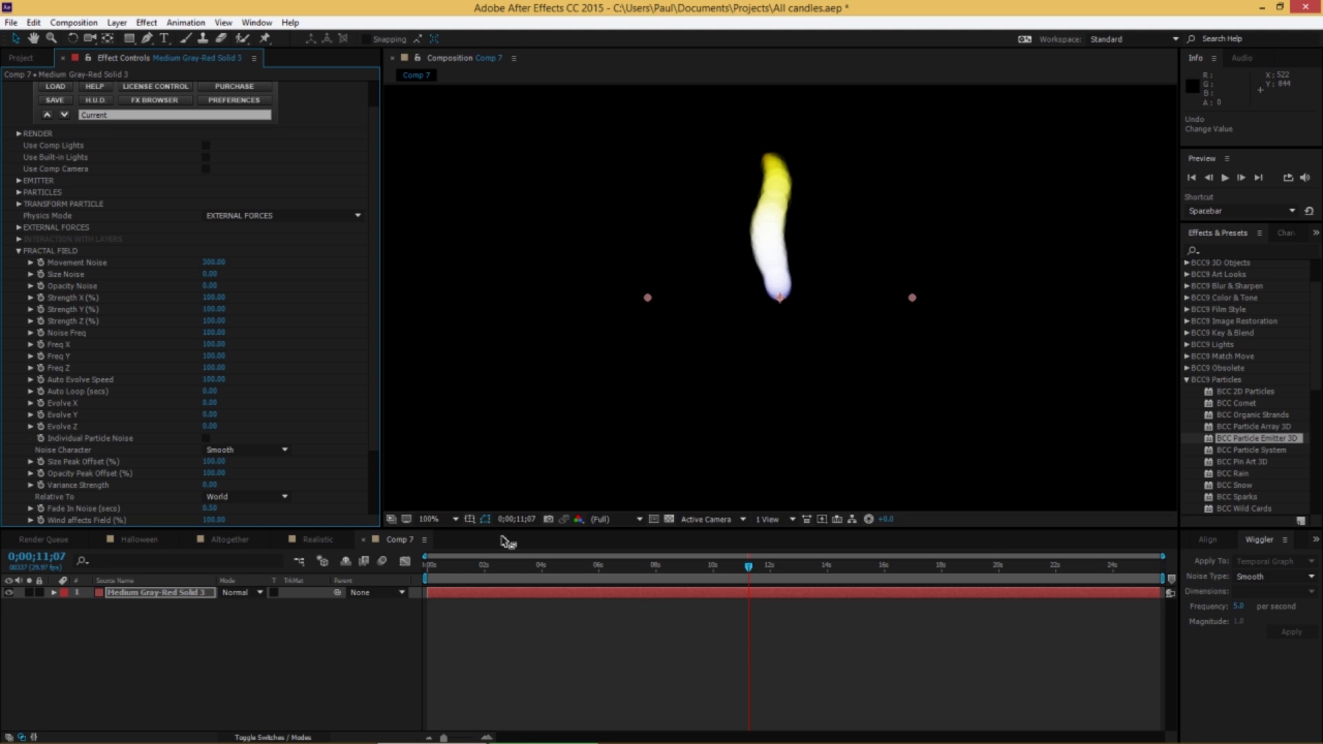
{"action": "left_click", "coordinate": [432, 565]}
{"action": "left_click_drag", "start_coordinate": [495, 565], "coordinate": [1026, 593]}
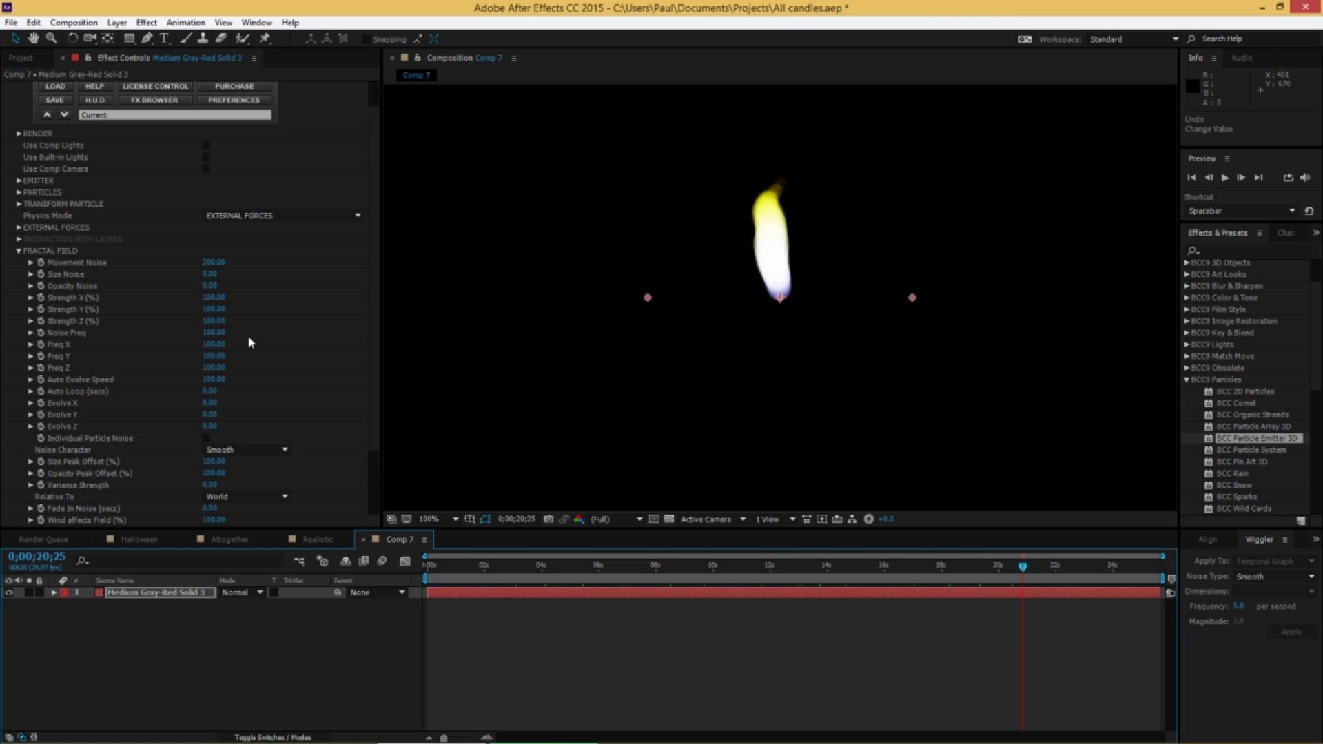
{"action": "scroll", "coordinate": [118, 324], "scroll_direction": "down", "scroll_amount": 1}
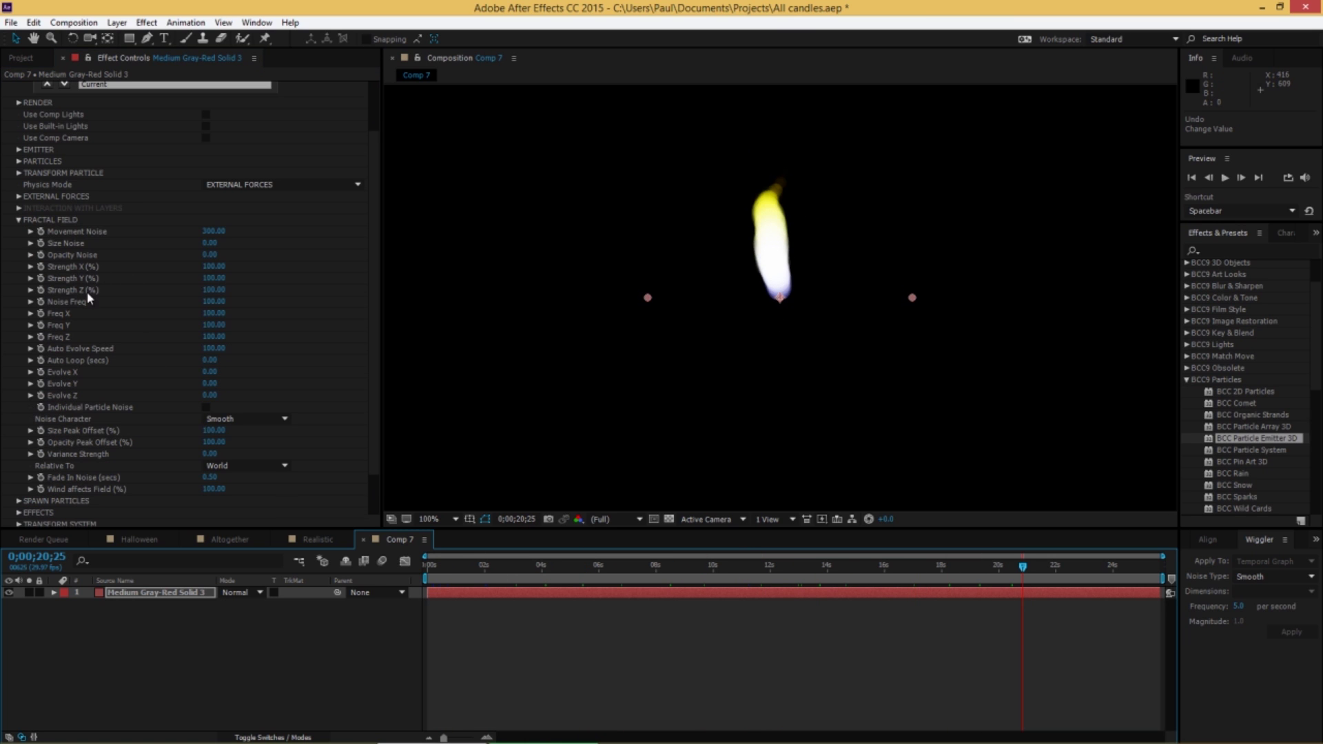
{"action": "left_click", "coordinate": [212, 302]}
{"action": "type", "text": "16"}
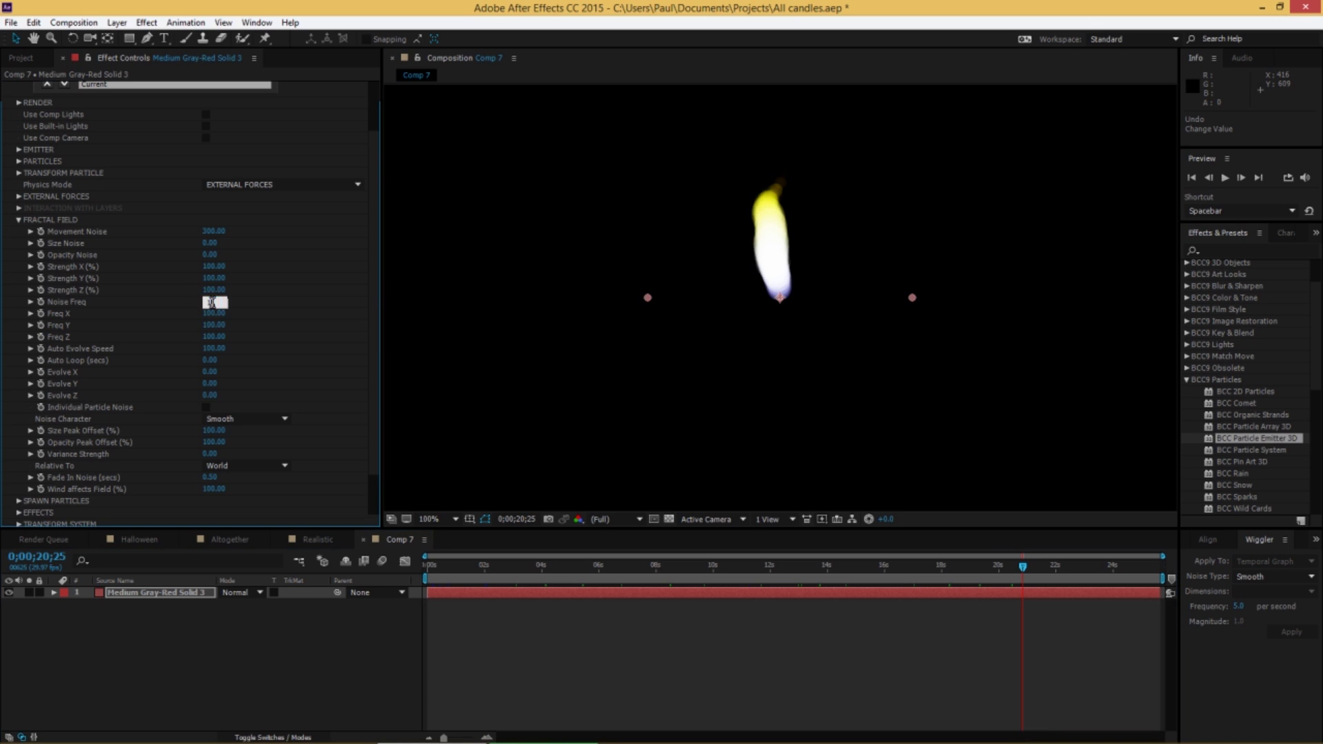
{"action": "key", "text": "Return"}
{"action": "left_click_drag", "start_coordinate": [430, 567], "coordinate": [906, 565]}
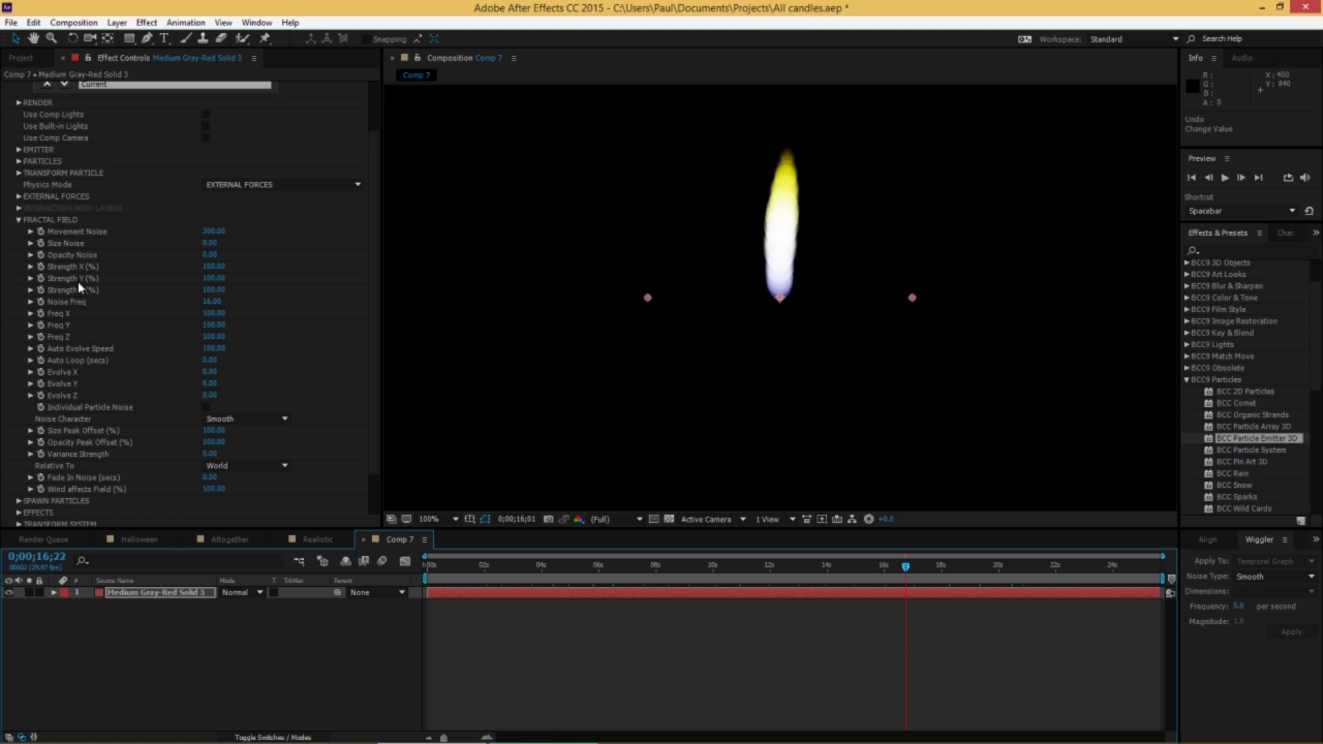
Step: Set Fractal Field Strength Y and Strength Z to 0 and preview the swaying flame
{"action": "left_click", "coordinate": [211, 278]}
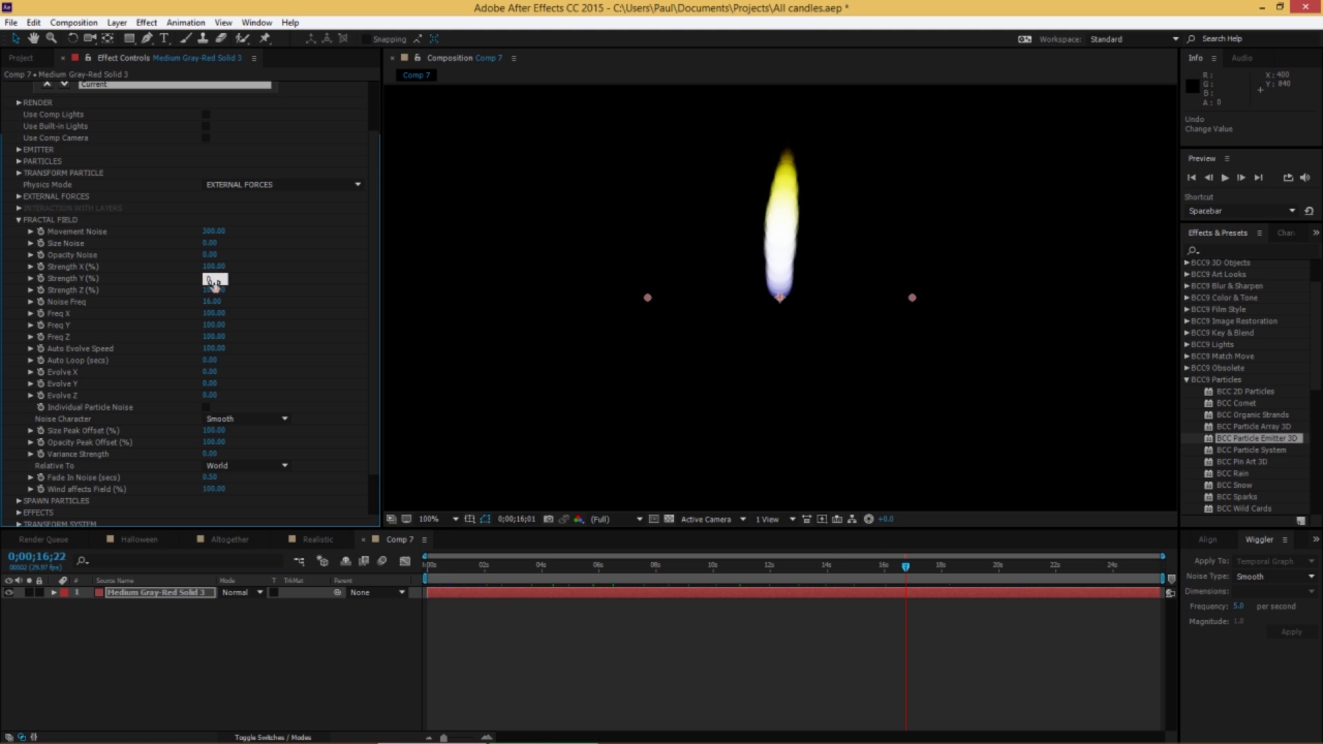
{"action": "type", "text": "0"}
{"action": "key", "text": "Return"}
{"action": "left_click", "coordinate": [222, 292]}
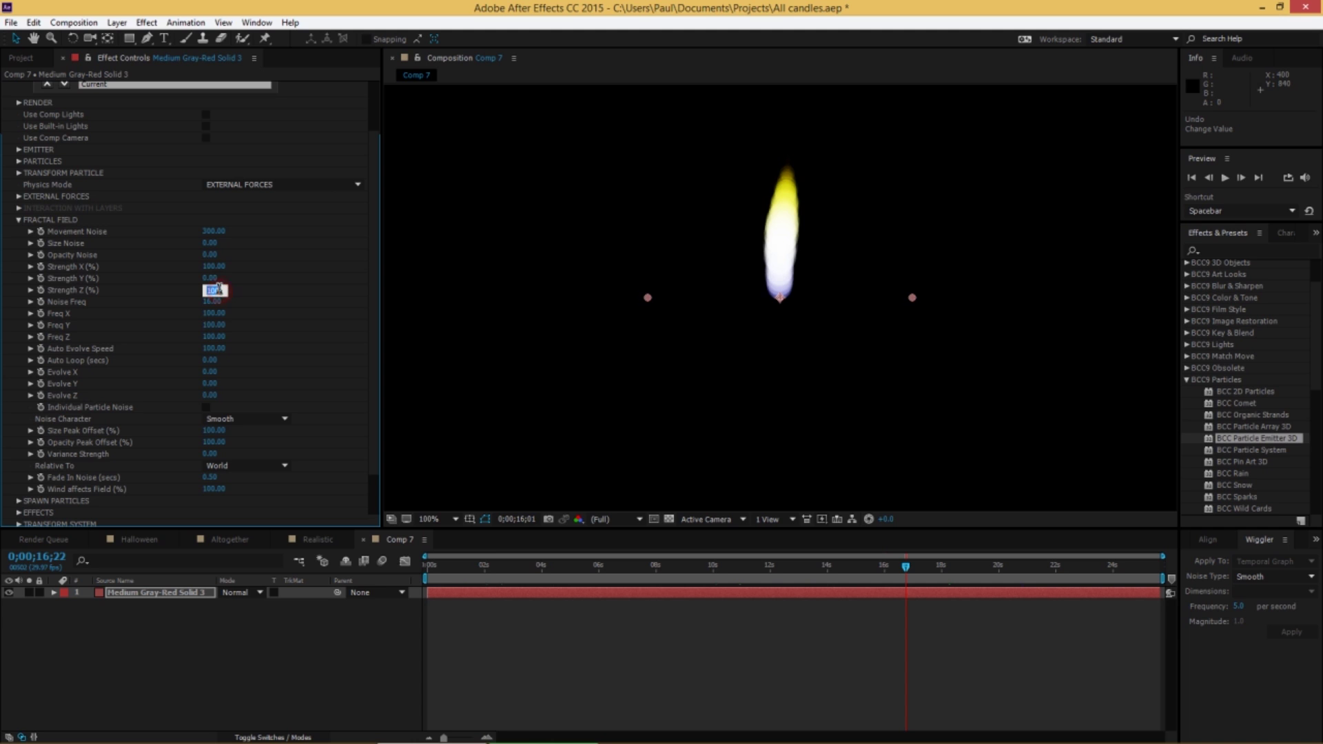
{"action": "type", "text": "0"}
{"action": "key", "text": "Return"}
{"action": "left_click_drag", "start_coordinate": [447, 581], "coordinate": [942, 587]}
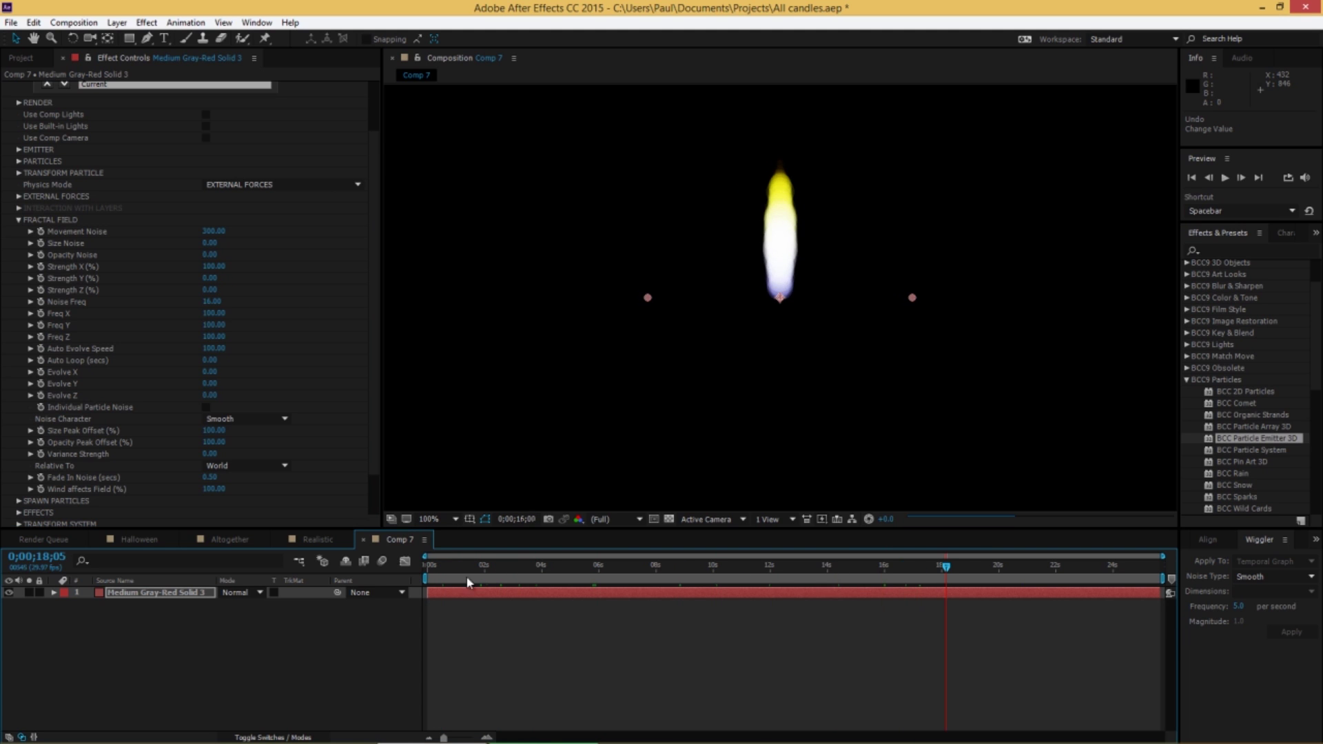
{"action": "left_click_drag", "start_coordinate": [433, 579], "coordinate": [630, 583]}
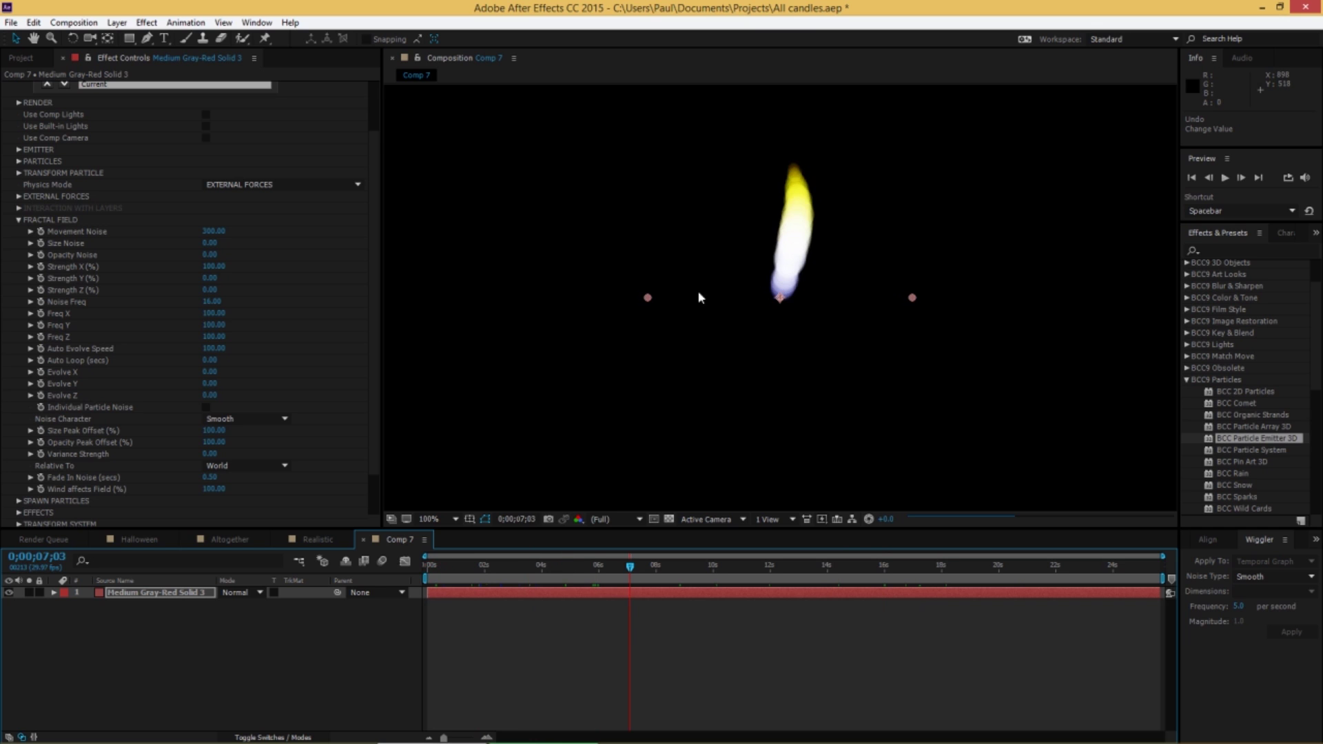
{"action": "scroll", "coordinate": [110, 331], "scroll_direction": "down", "scroll_amount": 1}
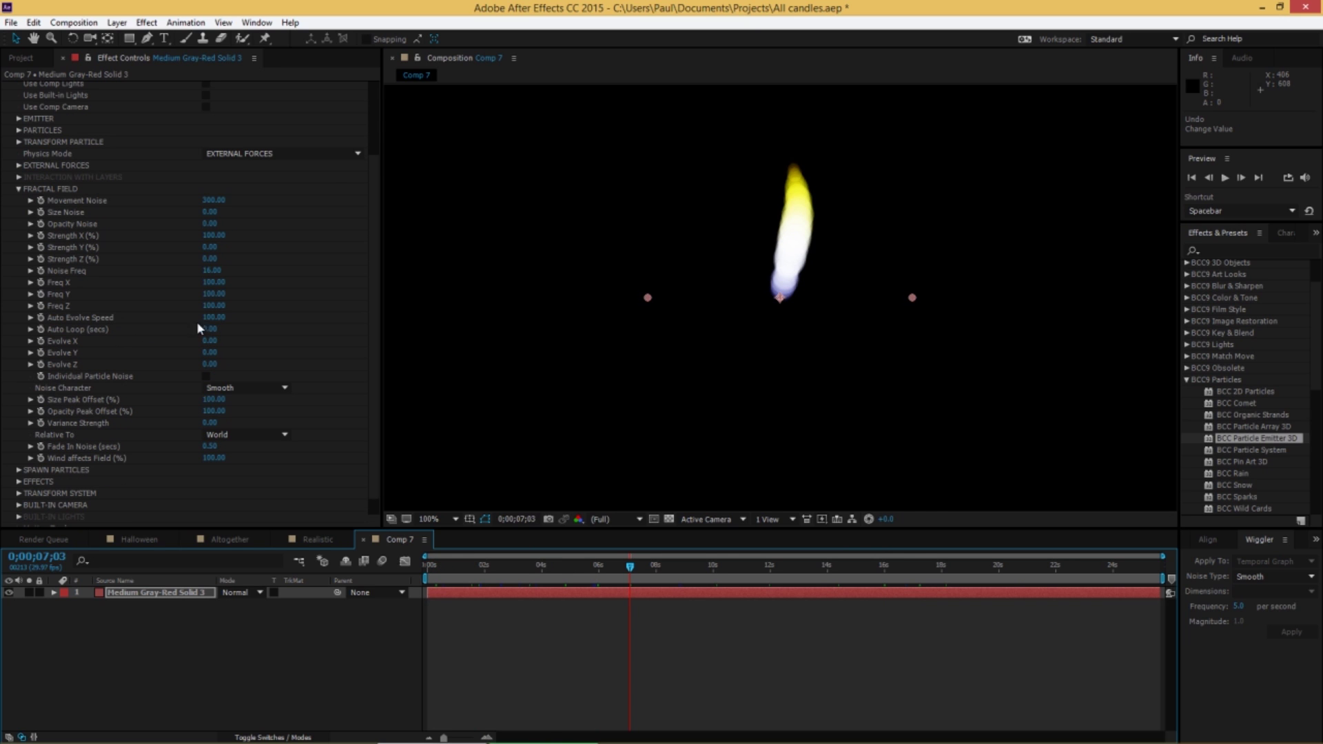
Step: Set Auto Evolve Speed to 115 and Evolve X to 200
{"action": "left_click", "coordinate": [214, 317]}
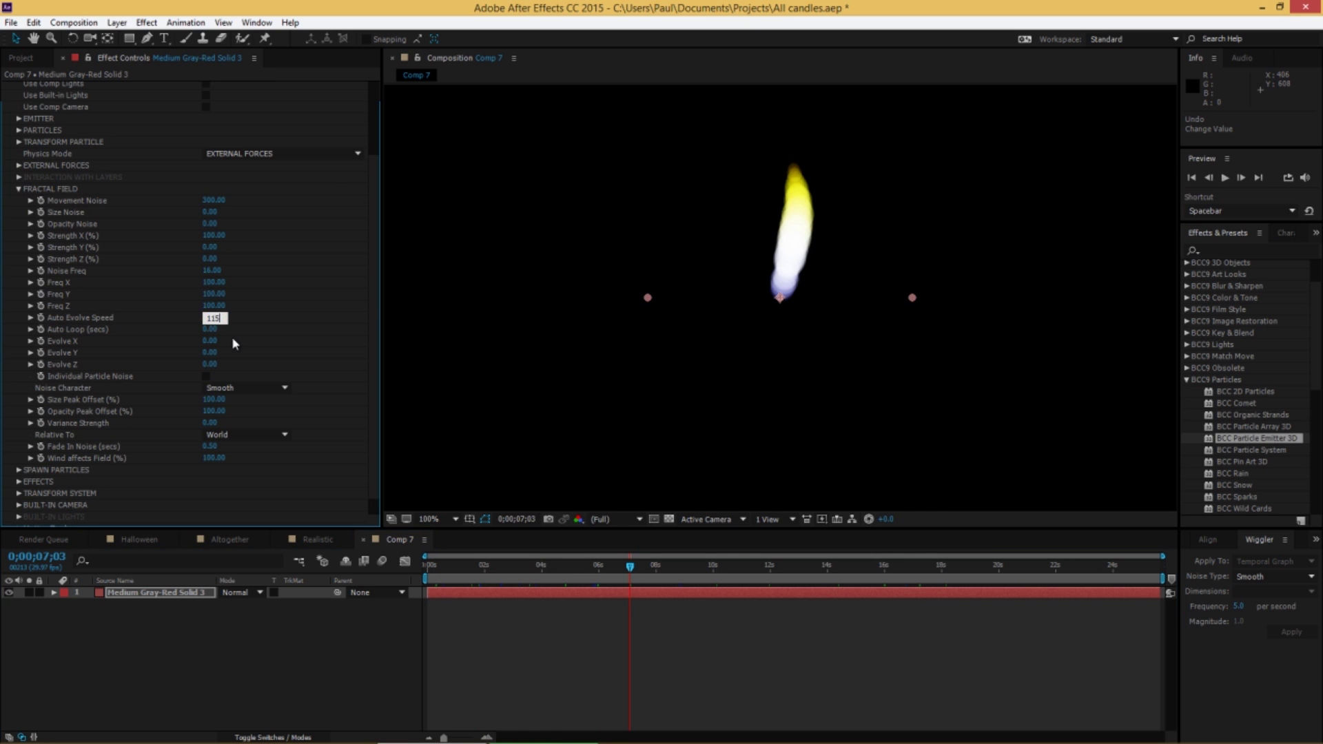
{"action": "key", "text": "Return"}
{"action": "left_click_drag", "start_coordinate": [454, 577], "coordinate": [560, 572]}
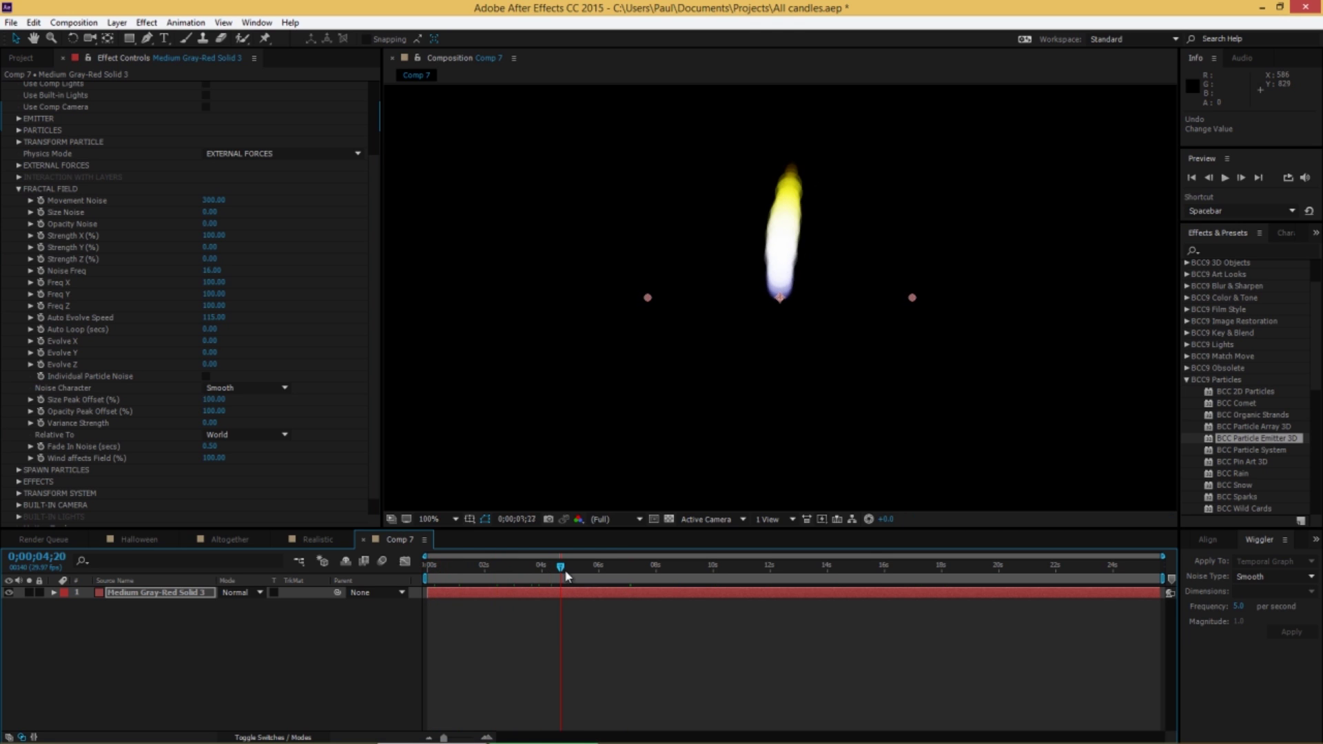
{"action": "left_click", "coordinate": [210, 343]}
{"action": "type", "text": "200"}
{"action": "key", "text": "Return"}
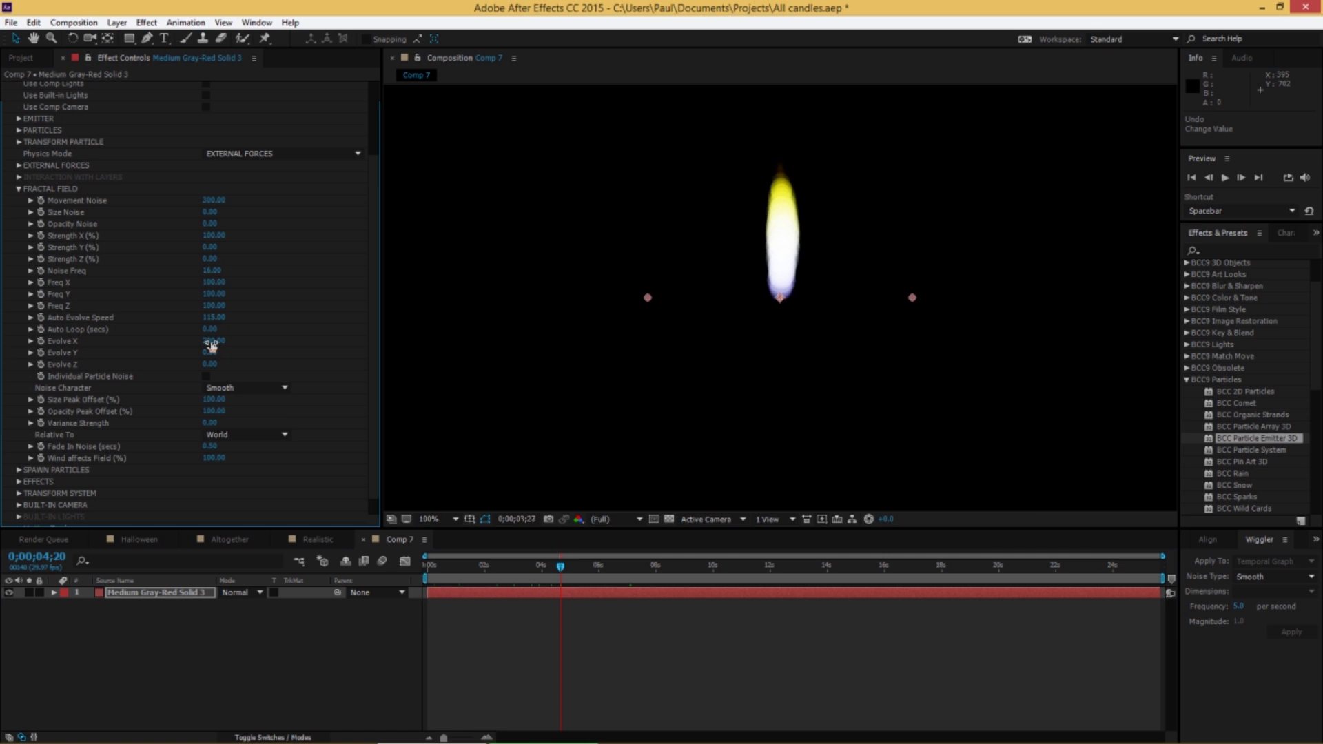
{"action": "left_click_drag", "start_coordinate": [430, 573], "coordinate": [858, 585]}
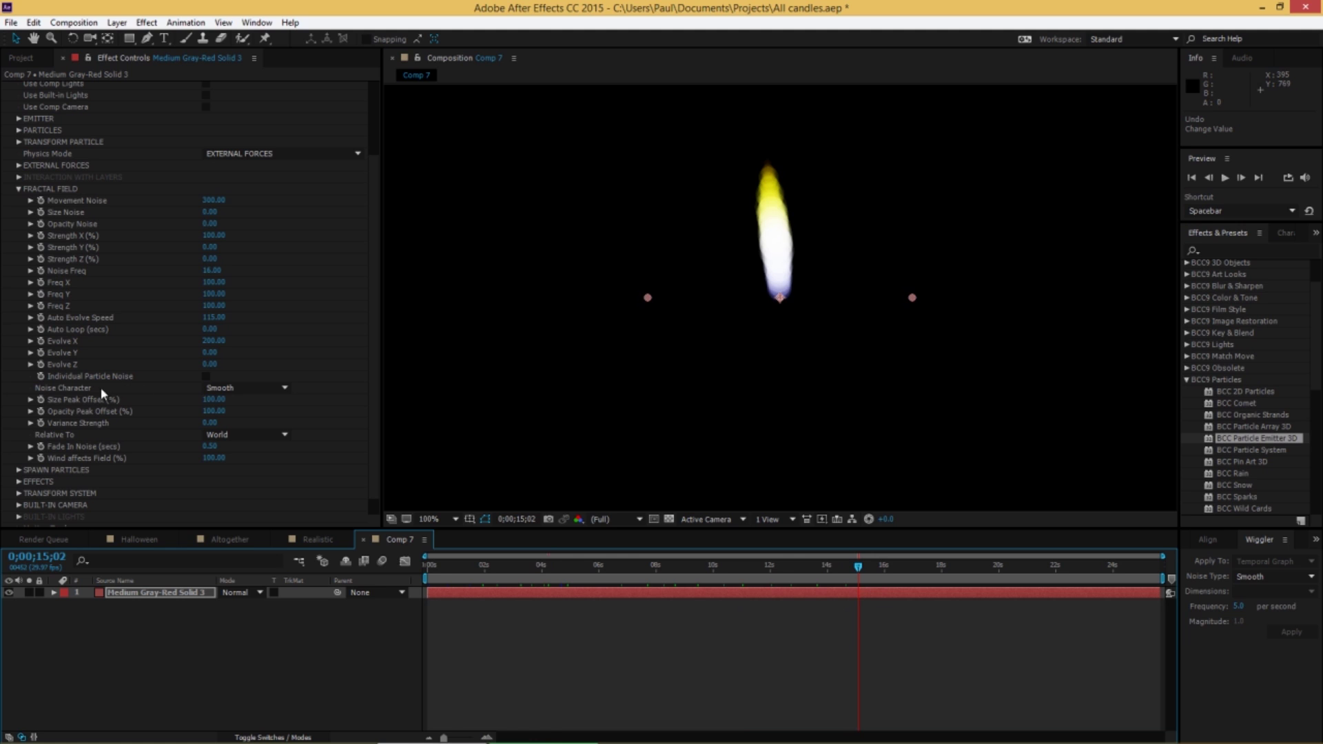
Step: Change the Fractal Field Noise Character to Pattern 1
{"action": "left_click", "coordinate": [241, 388]}
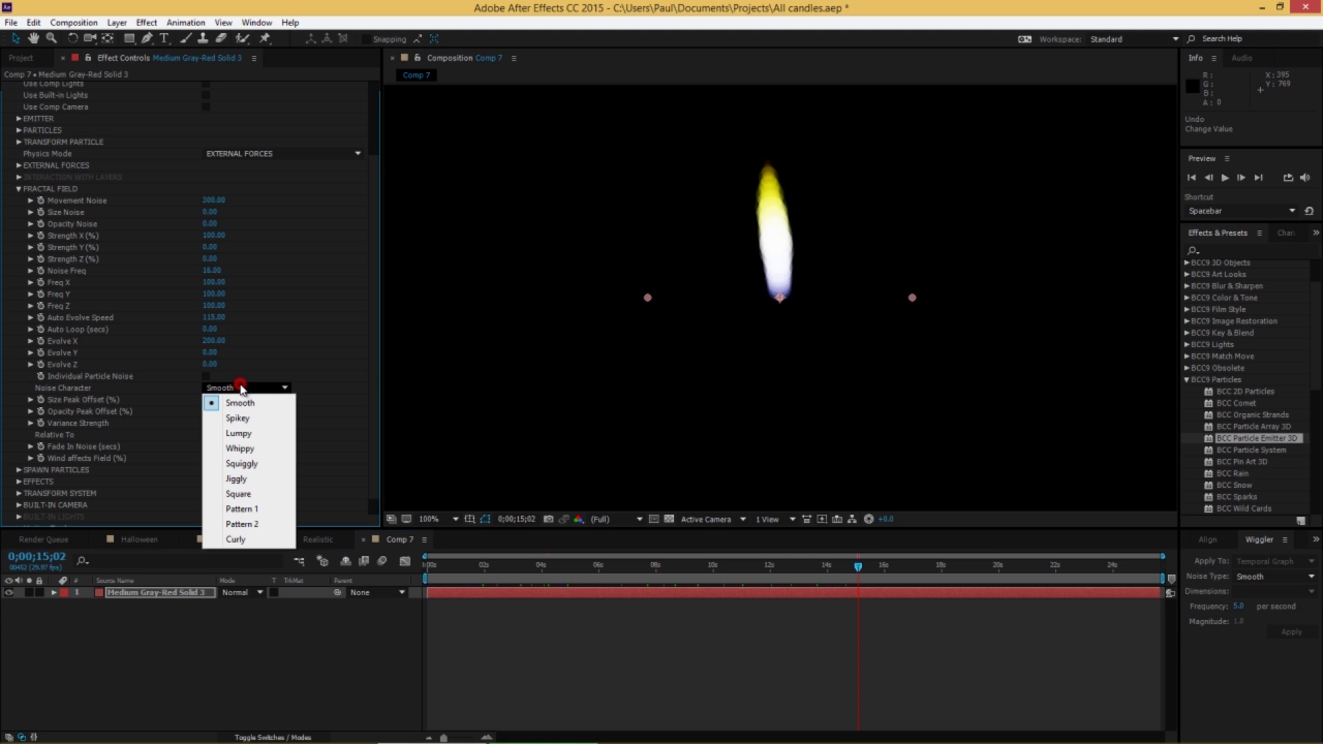
{"action": "left_click", "coordinate": [262, 515]}
{"action": "left_click_drag", "start_coordinate": [432, 575], "coordinate": [683, 567]}
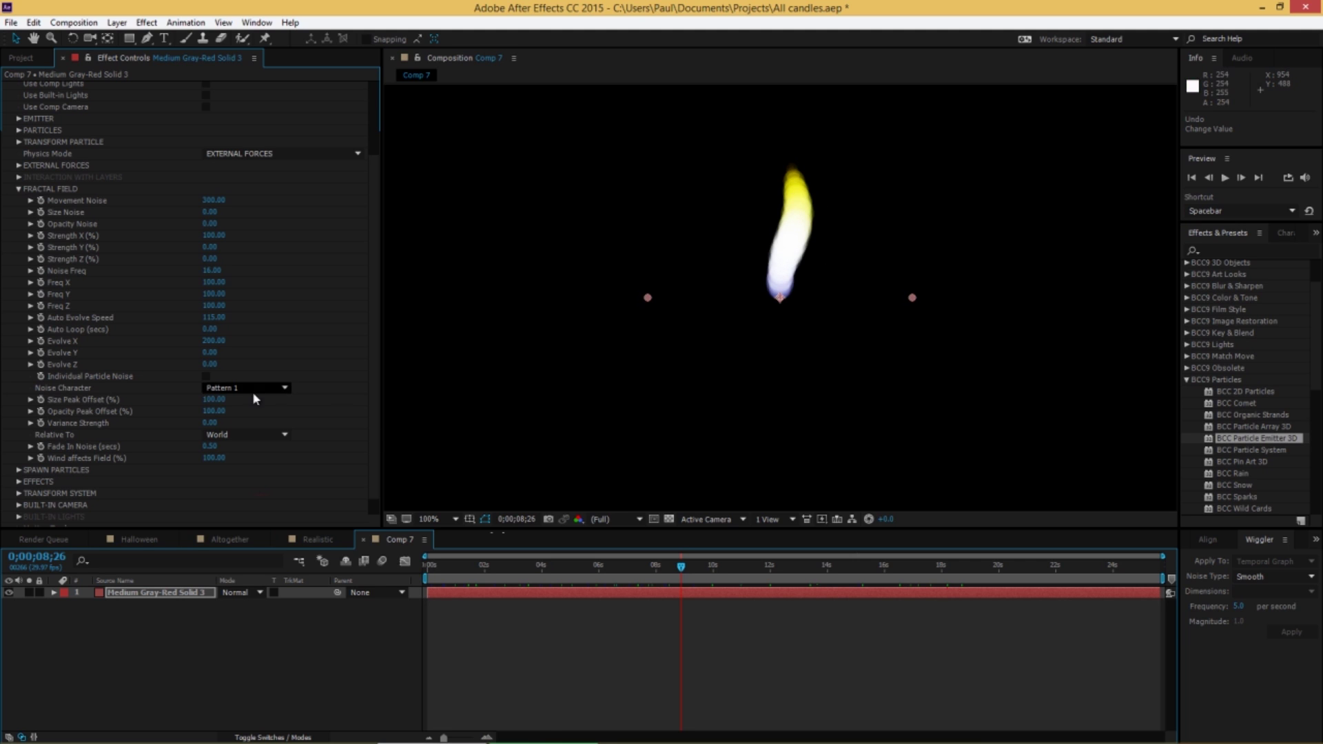
Step: Scrub Fade In Noise up to about 1.49 and preview the flame
{"action": "left_click_drag", "start_coordinate": [211, 446], "coordinate": [243, 440]}
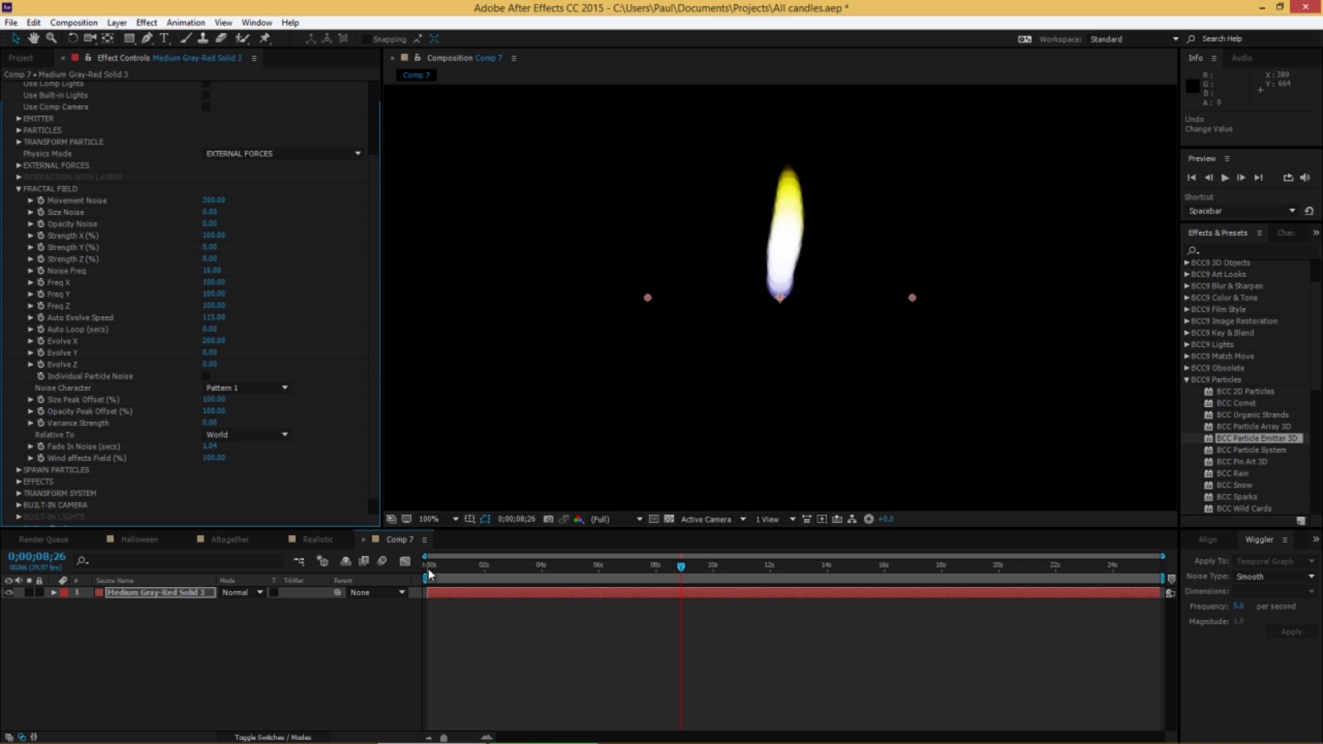
{"action": "left_click_drag", "start_coordinate": [432, 569], "coordinate": [836, 576]}
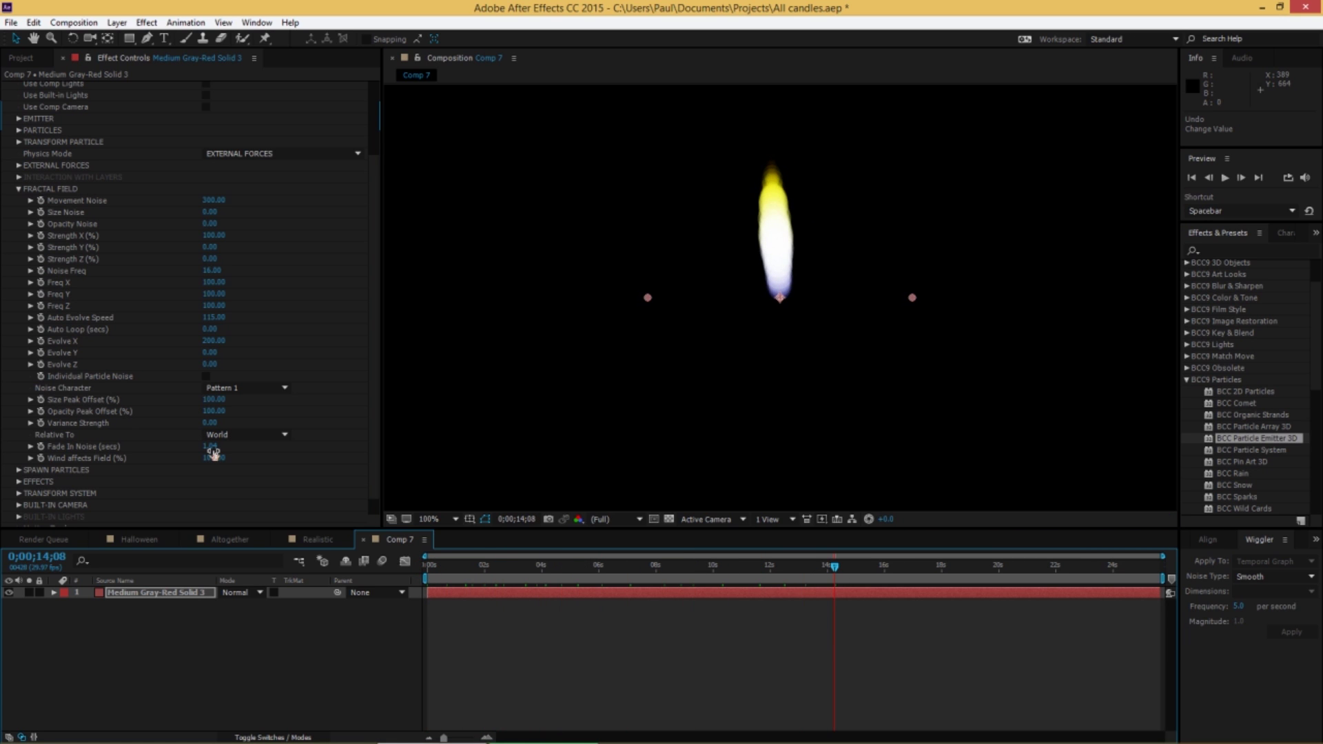
{"action": "left_click_drag", "start_coordinate": [209, 446], "coordinate": [250, 449]}
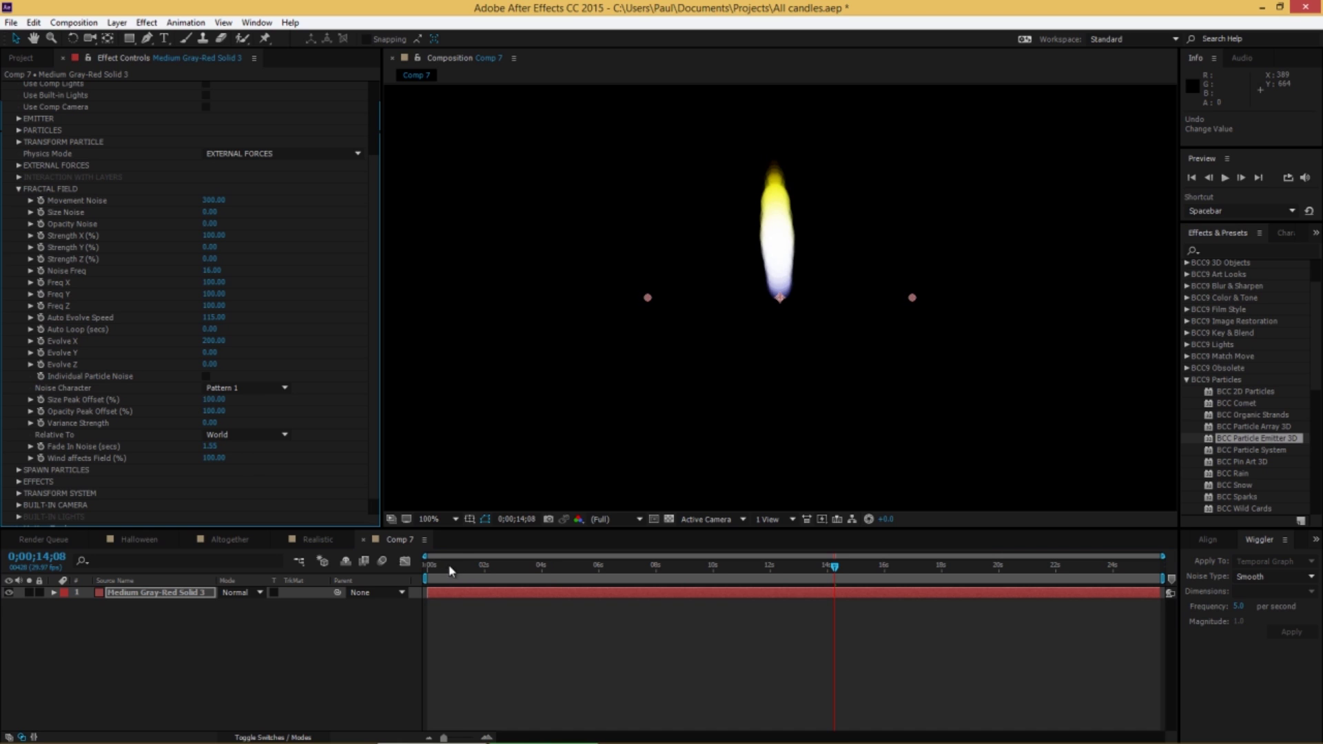
{"action": "left_click_drag", "start_coordinate": [450, 569], "coordinate": [777, 571]}
Step: Try Fade In Noise at 0 and then at 2, previewing each
{"action": "left_click", "coordinate": [214, 448]}
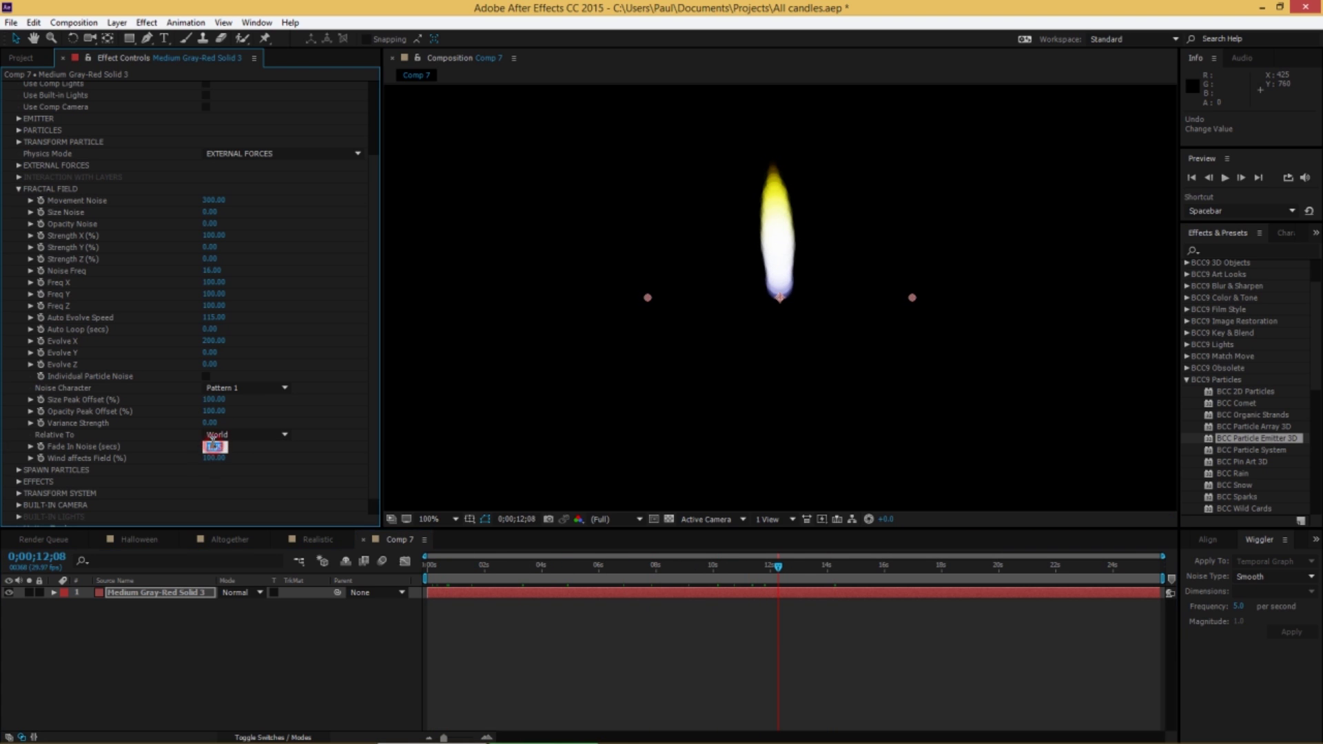
{"action": "type", "text": "0"}
{"action": "key", "text": "Return"}
{"action": "left_click_drag", "start_coordinate": [434, 567], "coordinate": [760, 571]}
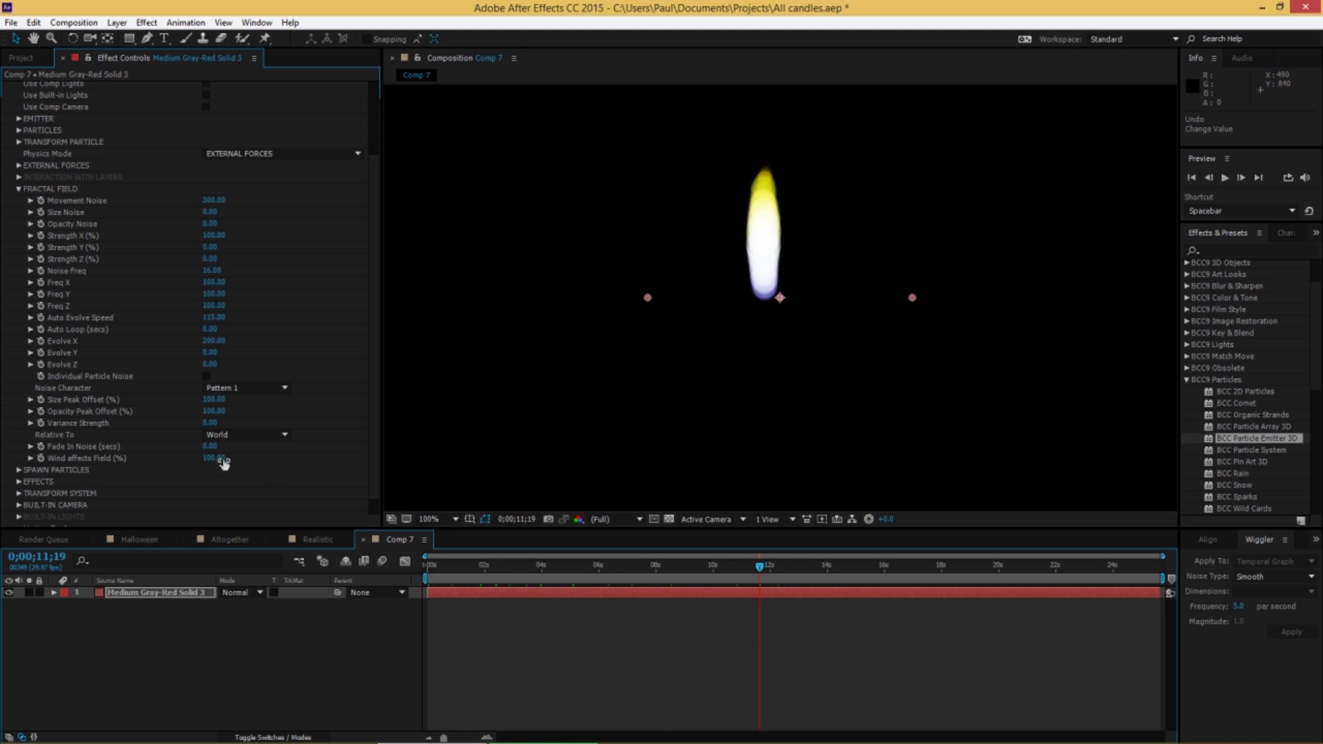
{"action": "left_click", "coordinate": [210, 447]}
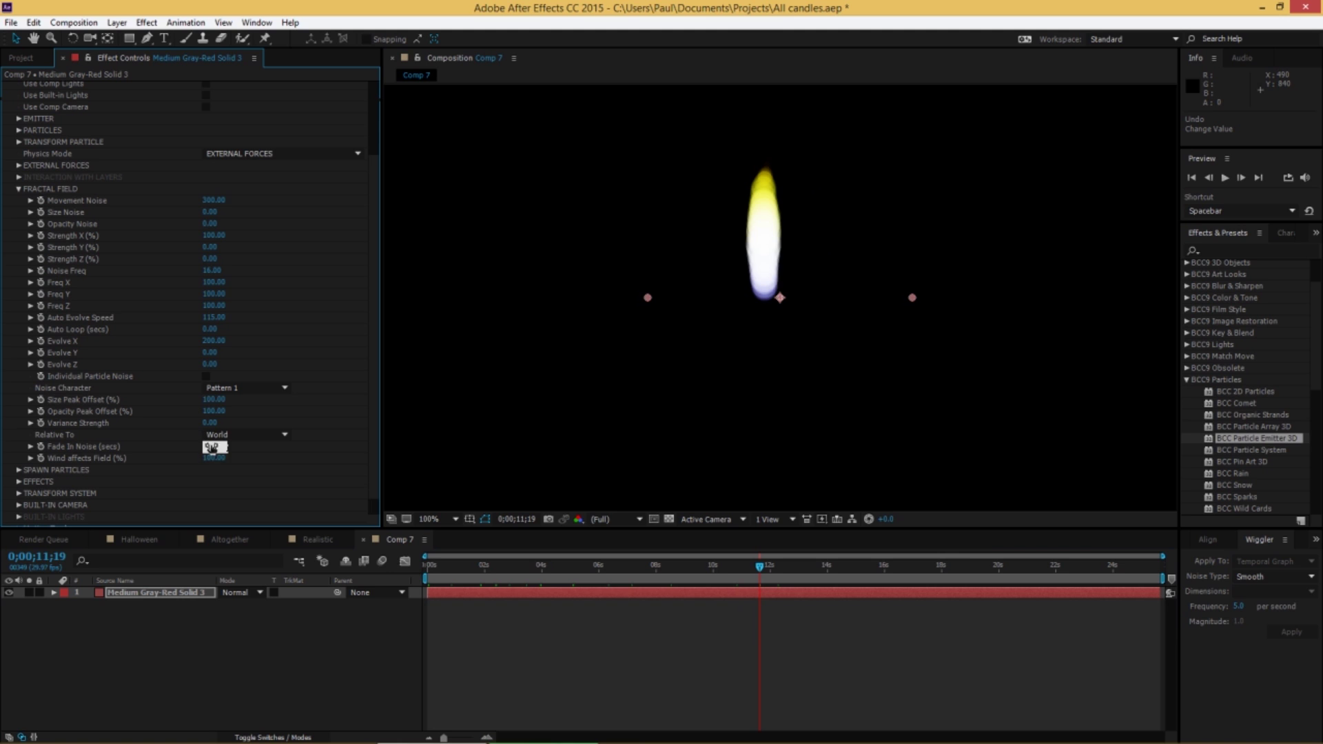
{"action": "type", "text": "2"}
{"action": "key", "text": "Return"}
{"action": "left_click_drag", "start_coordinate": [462, 579], "coordinate": [693, 578]}
Step: Settle Fade In Noise at 1.25 and play a preview
{"action": "left_click", "coordinate": [211, 447]}
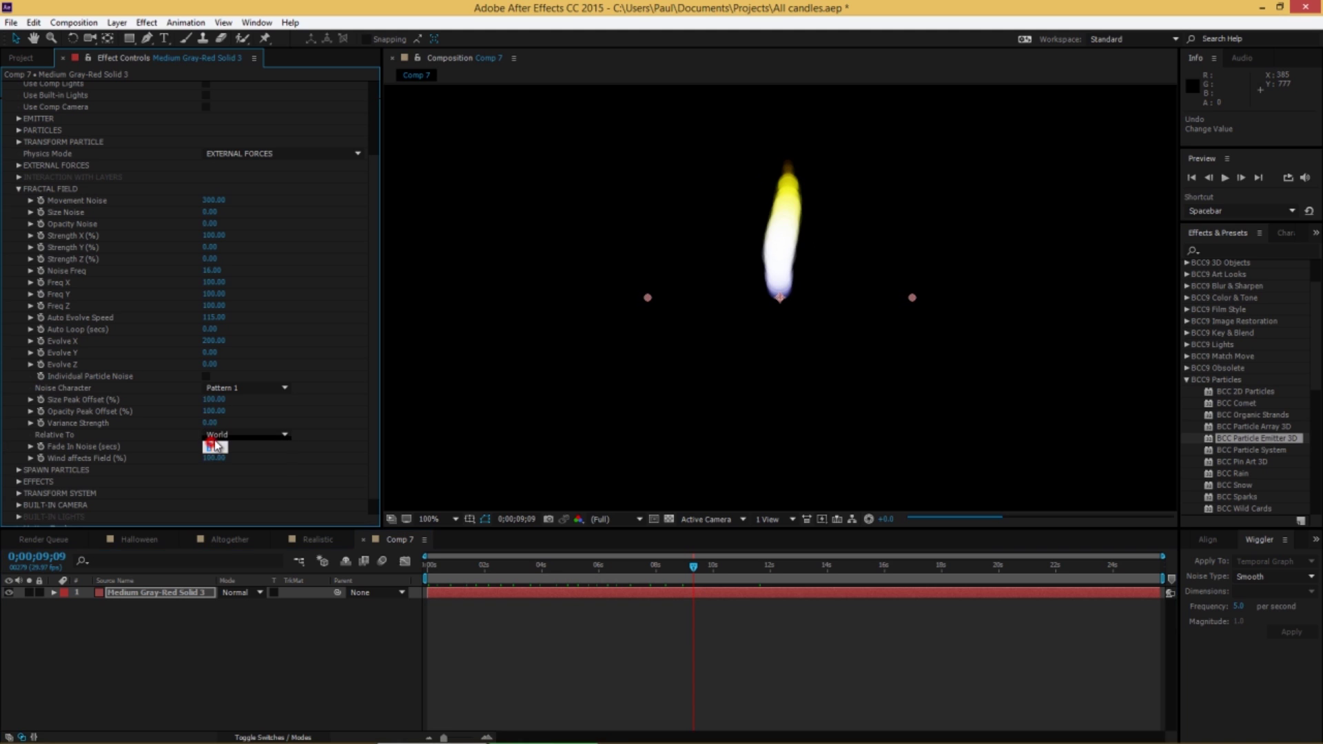
{"action": "type", "text": "1.25"}
{"action": "key", "text": "Return"}
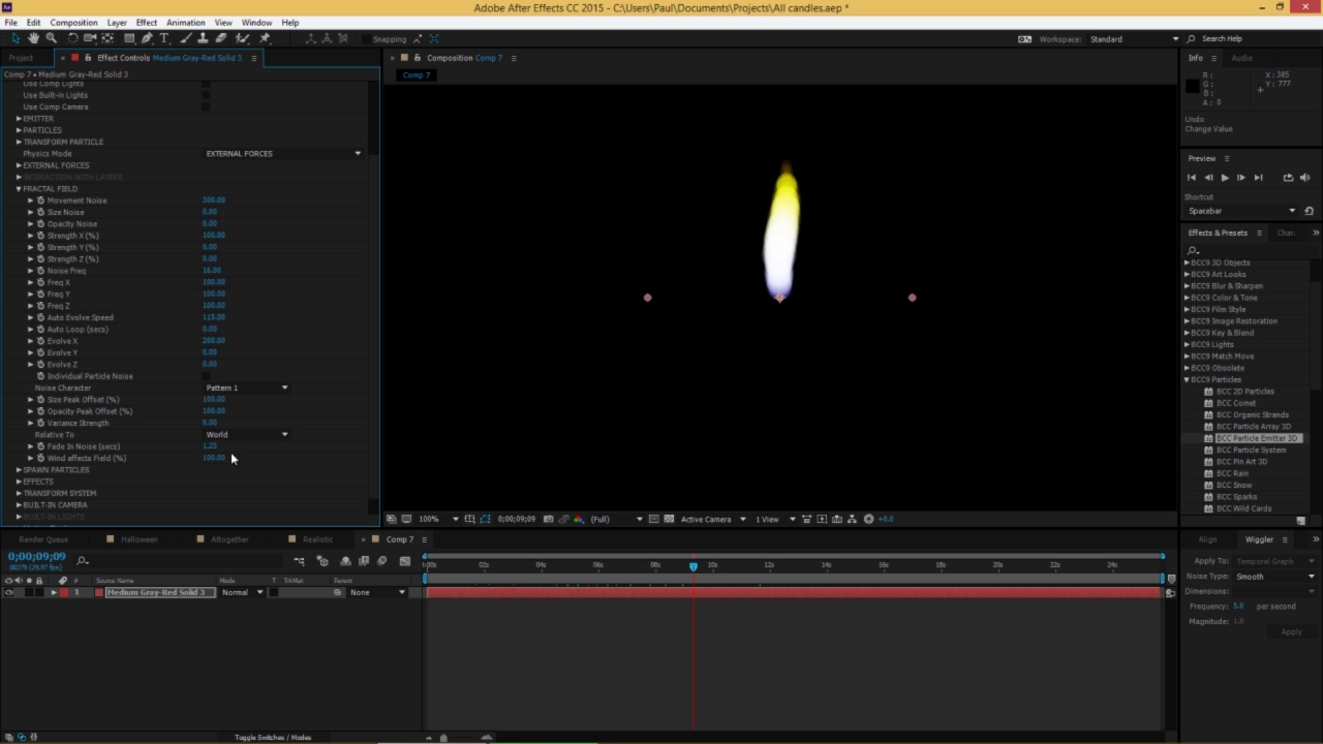
{"action": "key", "text": "space"}
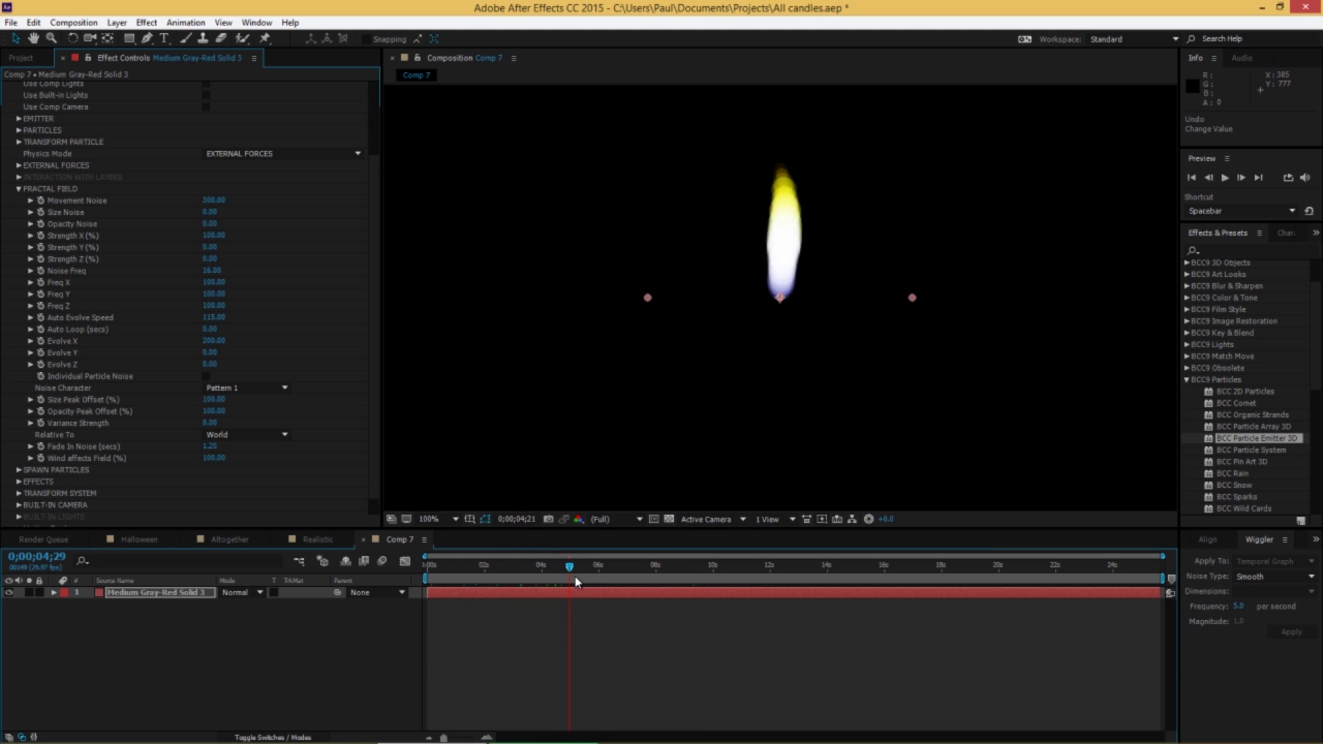
{"action": "left_click", "coordinate": [18, 189]}
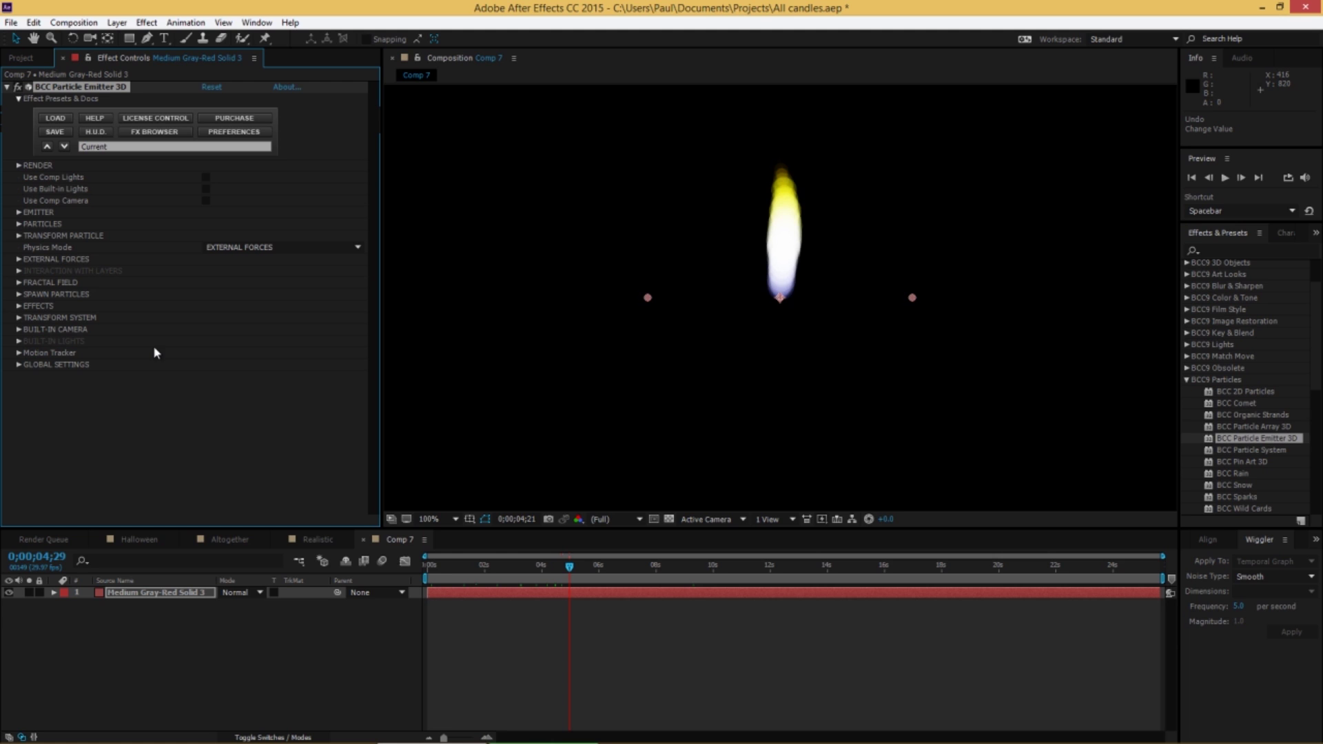
Step: Glance at Global Settings, then fold away the whole BCC Particle Emitter 3D effect
{"action": "left_click", "coordinate": [18, 366]}
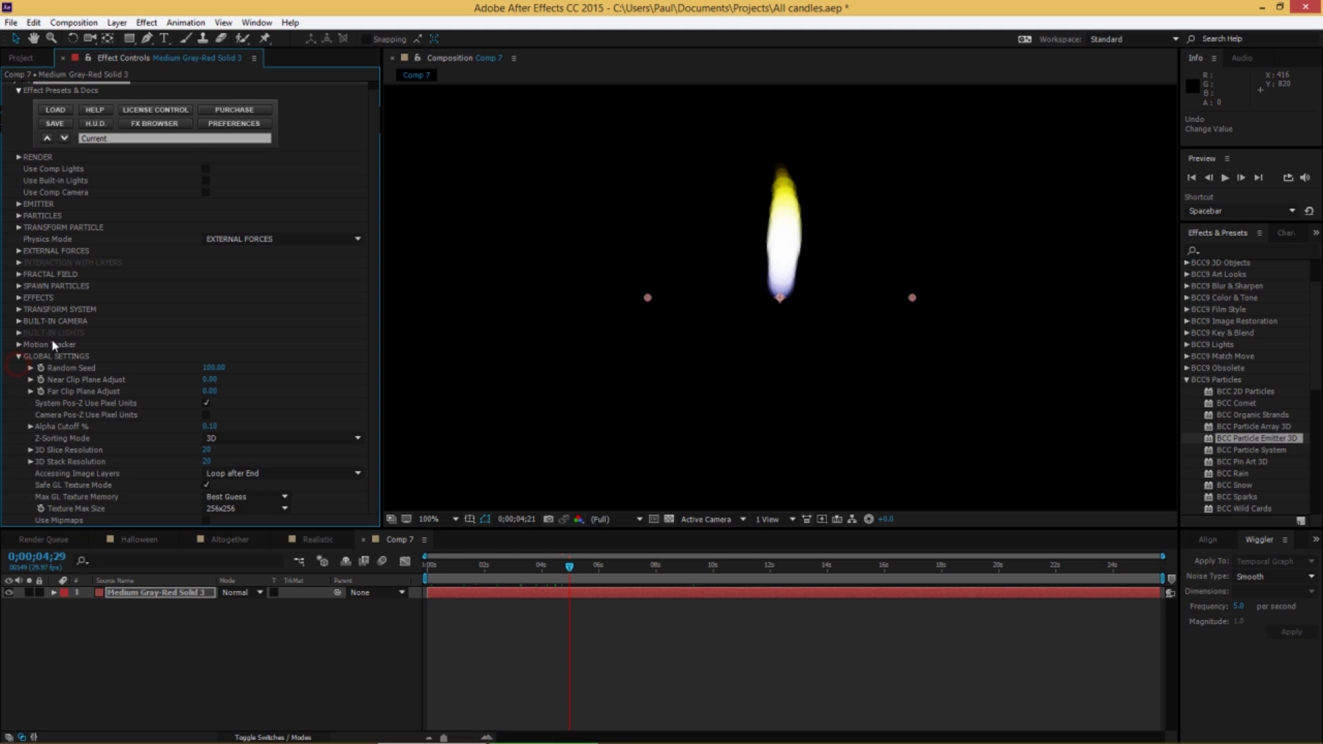
{"action": "left_click", "coordinate": [19, 356]}
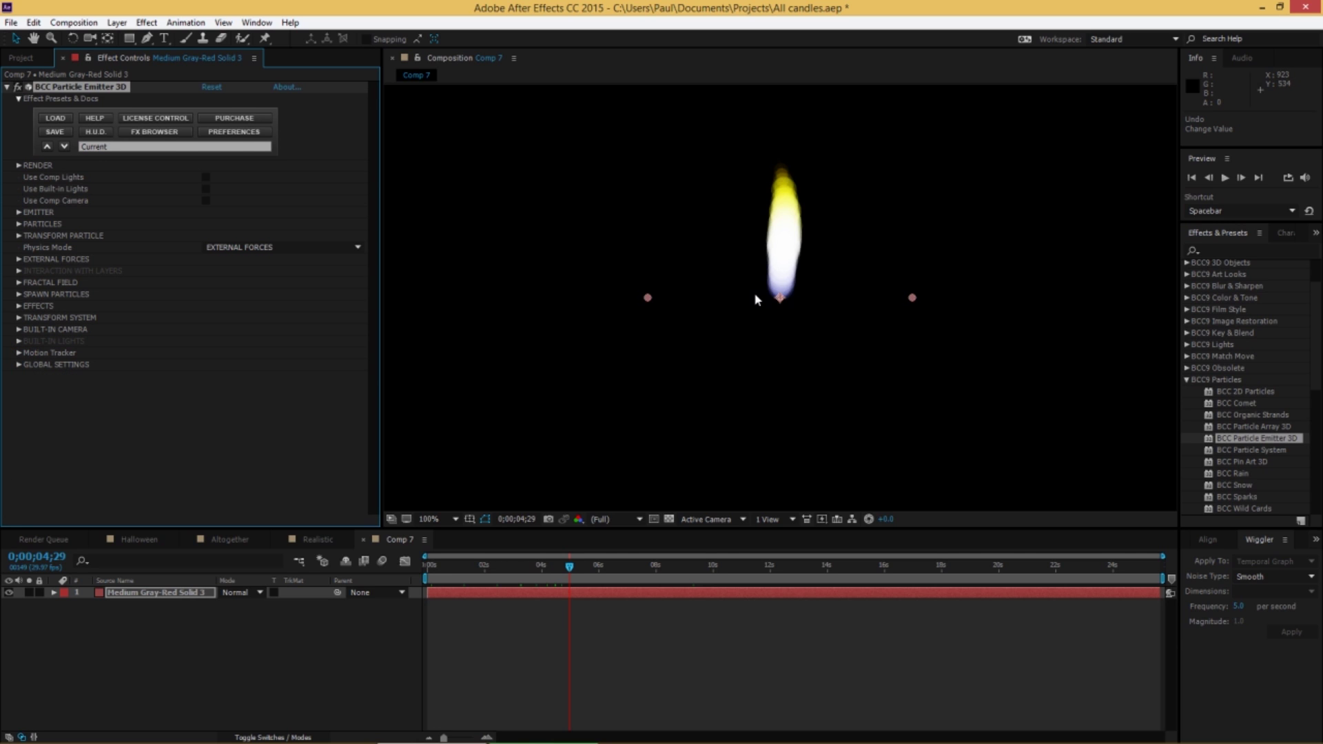
{"action": "left_click", "coordinate": [7, 88]}
Step: Search 'vector' in Effects & Presets and apply CC Vector Blur to the flame layer
{"action": "left_click", "coordinate": [133, 190]}
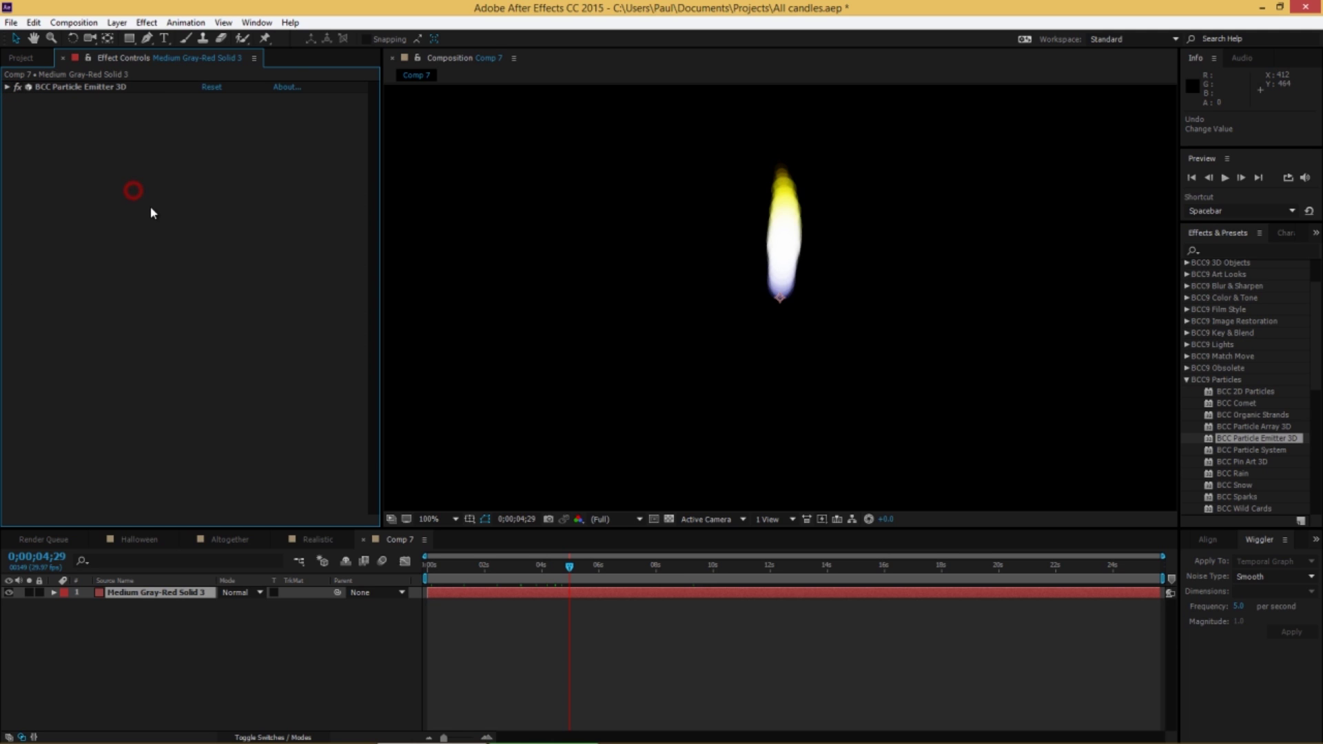
{"action": "left_click", "coordinate": [1187, 380]}
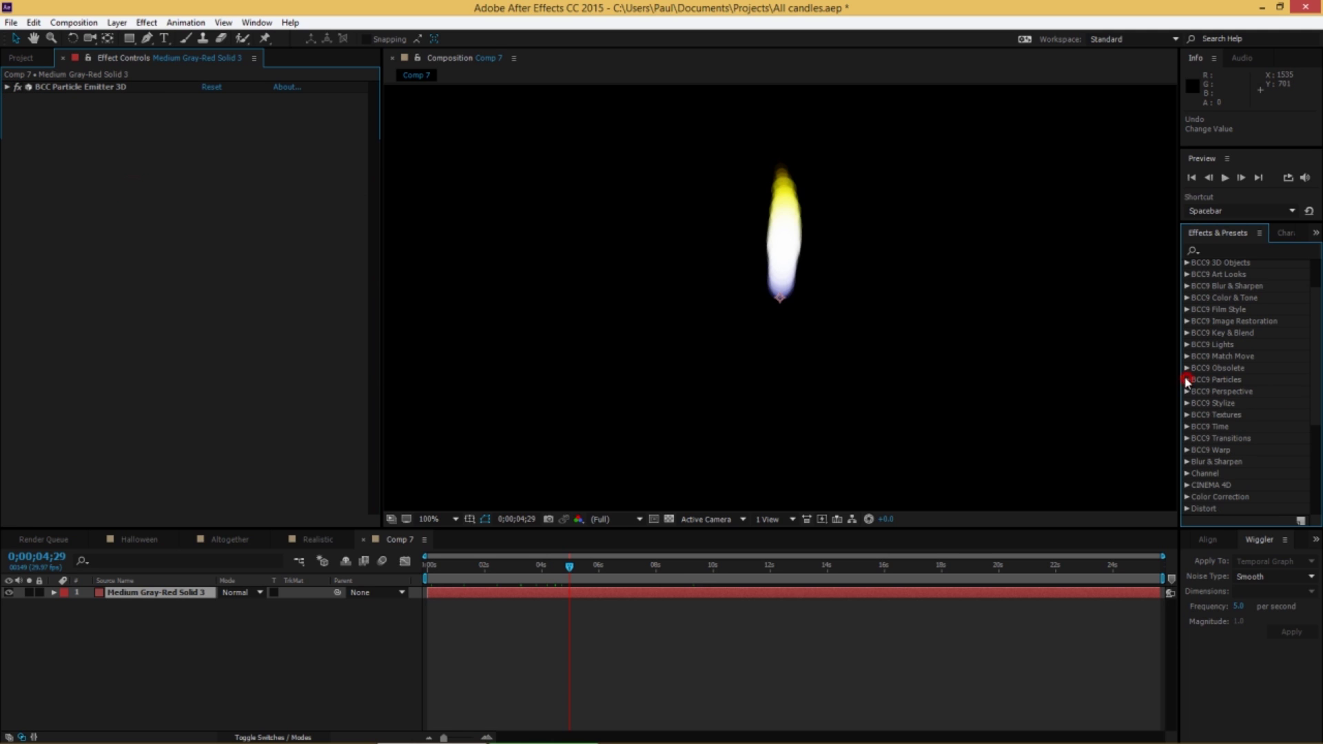
{"action": "left_click", "coordinate": [1219, 250]}
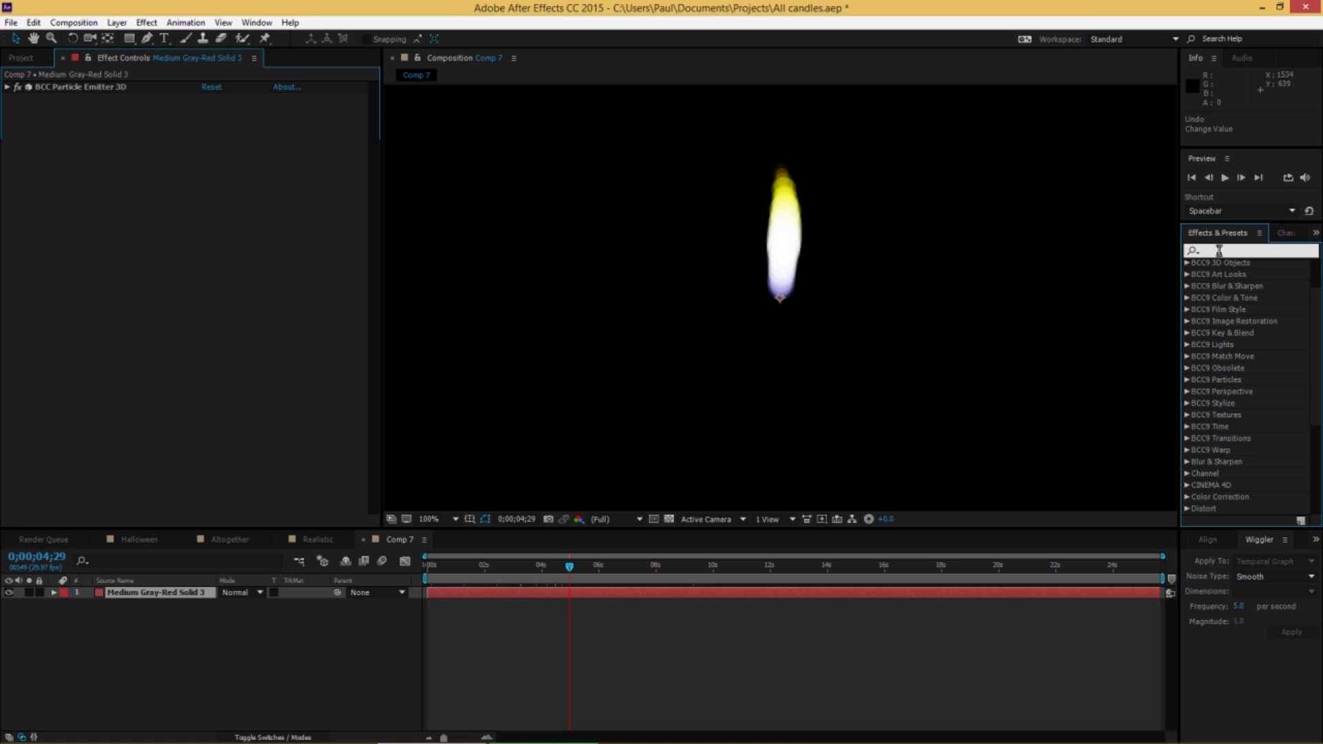
{"action": "type", "text": "vector"}
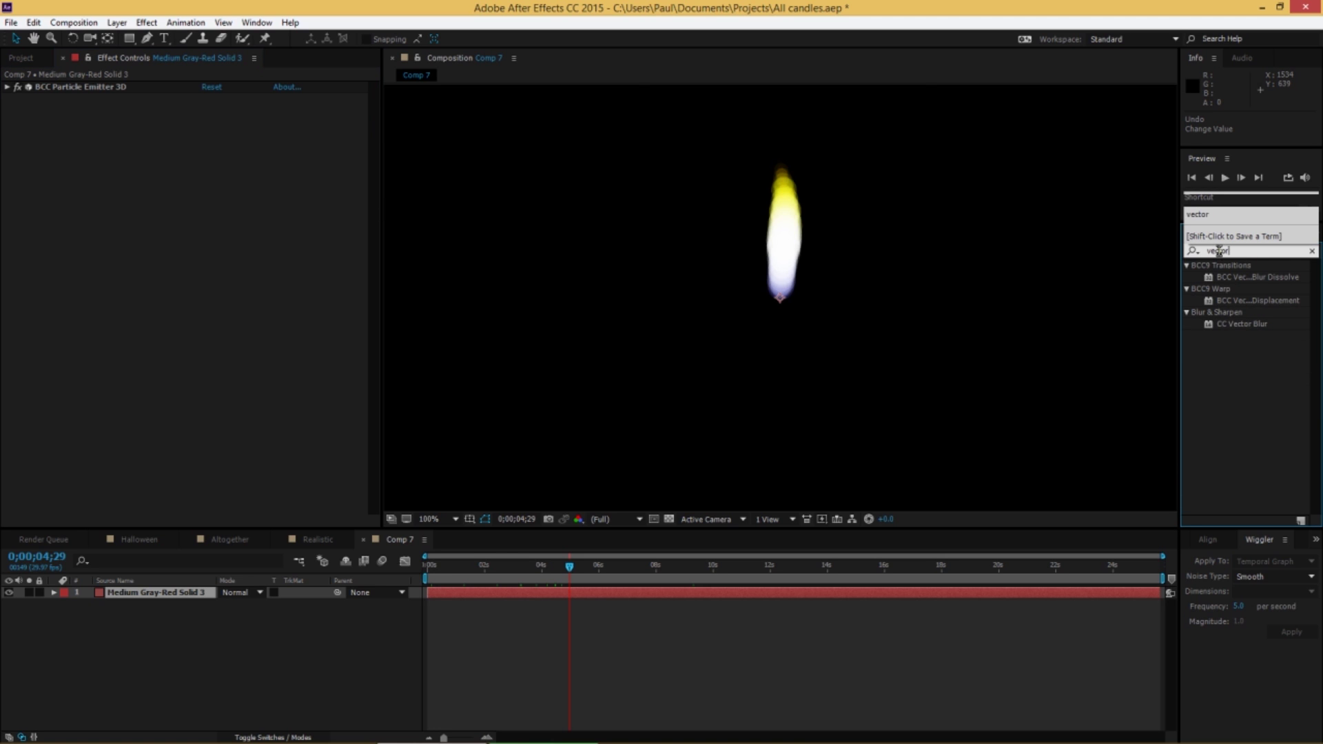
{"action": "left_click_drag", "start_coordinate": [1238, 319], "coordinate": [676, 307]}
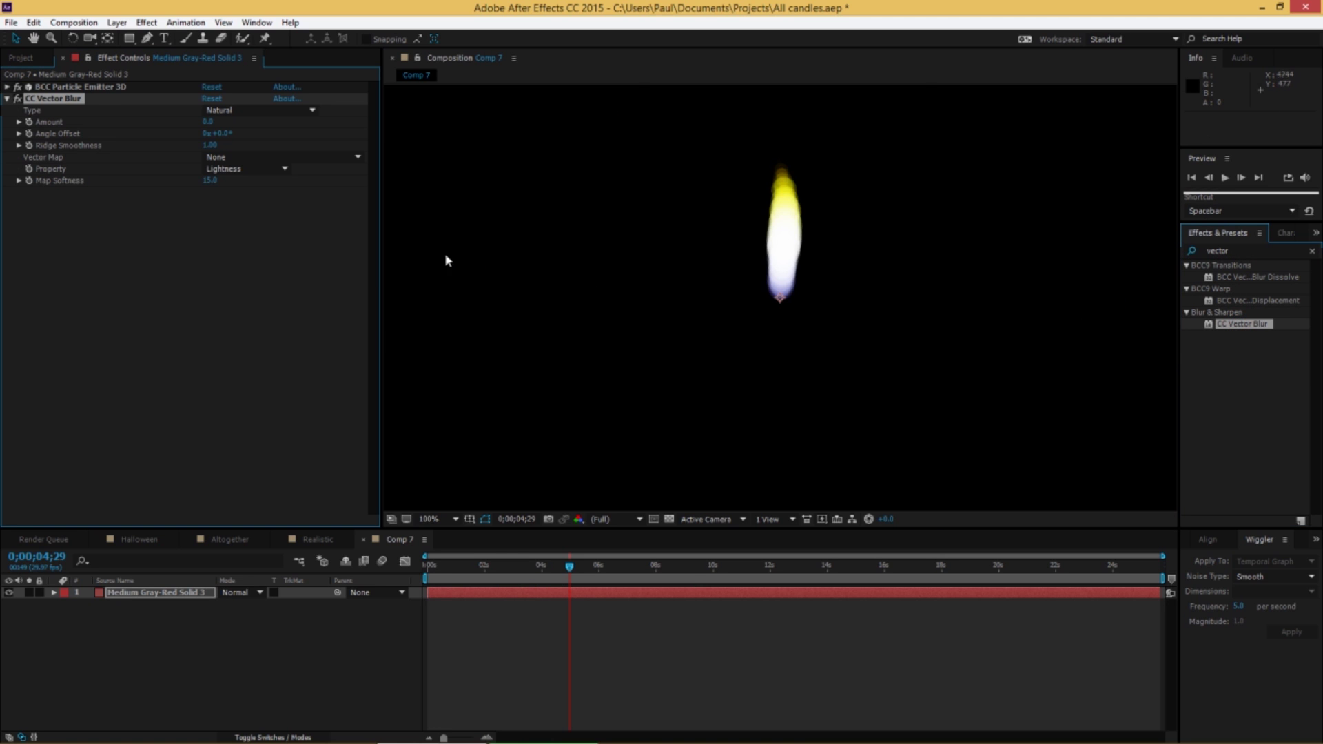
Step: Set the CC Vector Blur Type to Perpendicular with Amount 48.0
{"action": "left_click", "coordinate": [222, 111]}
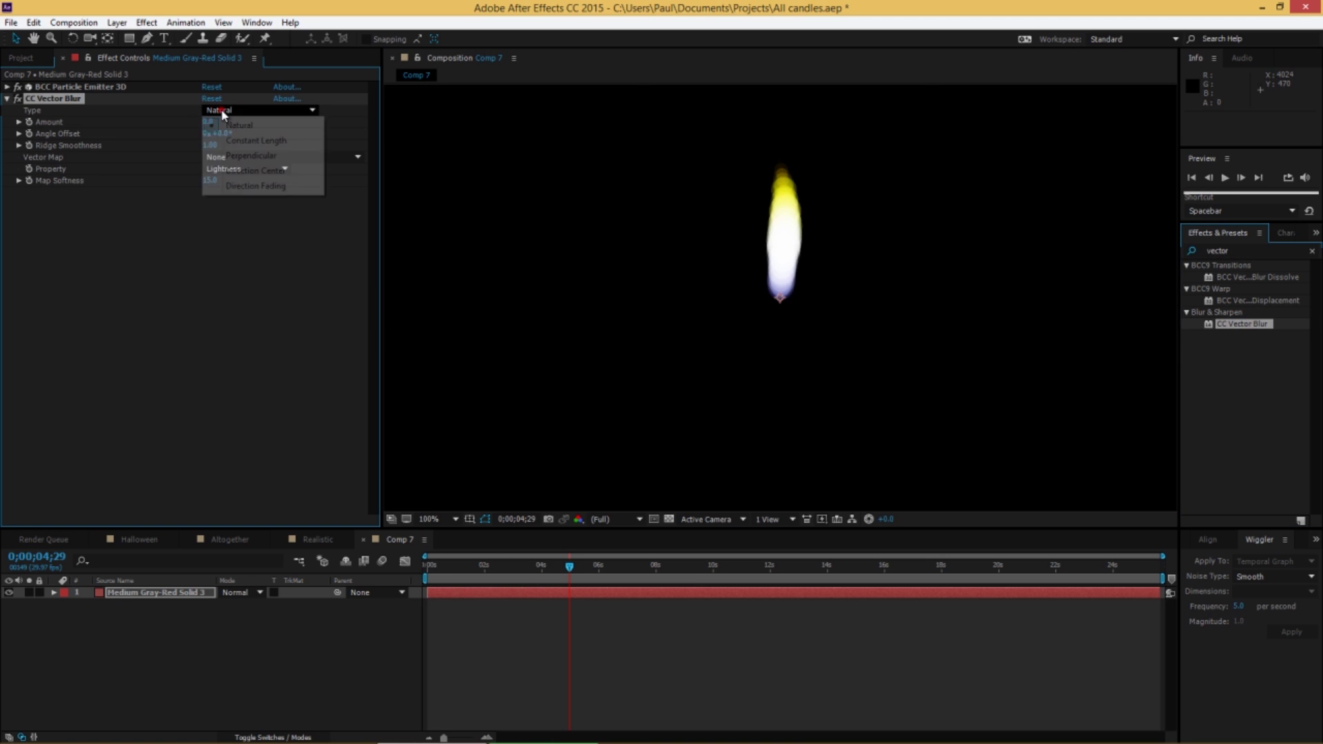
{"action": "left_click", "coordinate": [228, 155]}
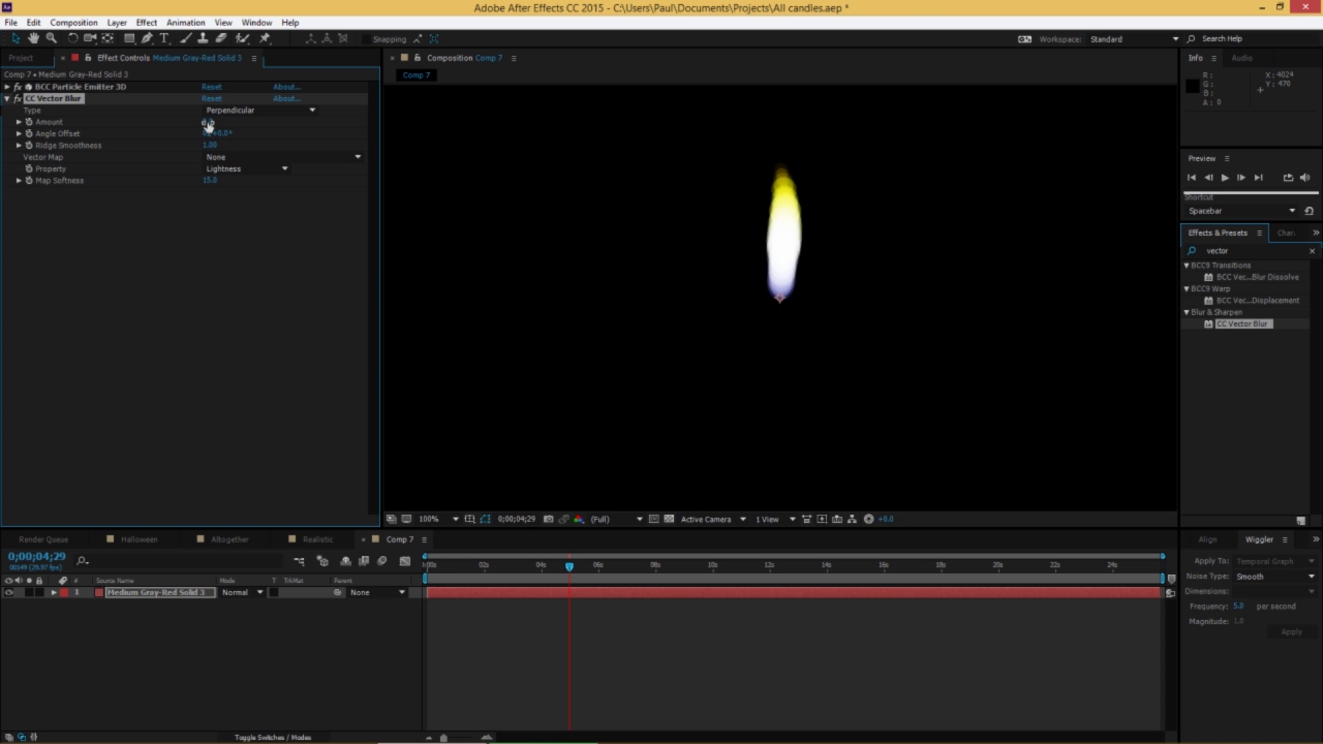
{"action": "left_click_drag", "start_coordinate": [206, 121], "coordinate": [243, 129]}
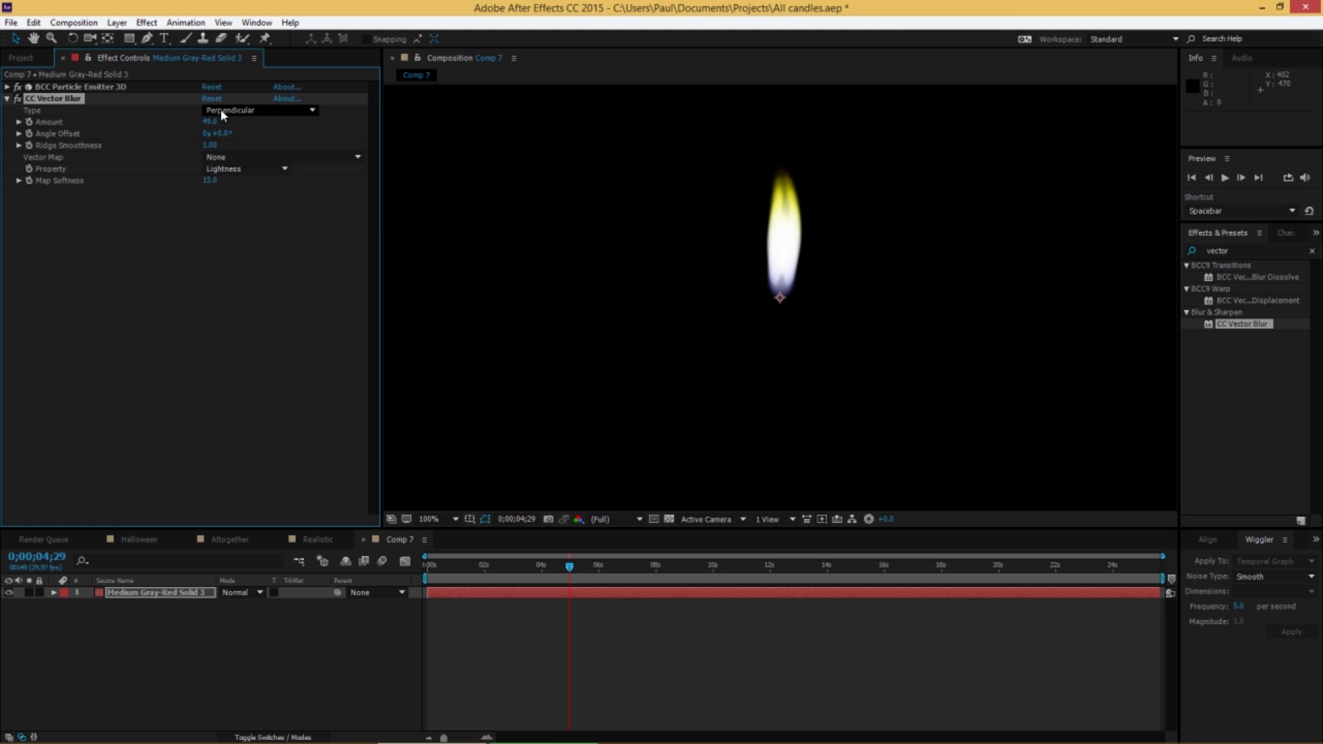
{"action": "left_click_drag", "start_coordinate": [205, 122], "coordinate": [202, 121]}
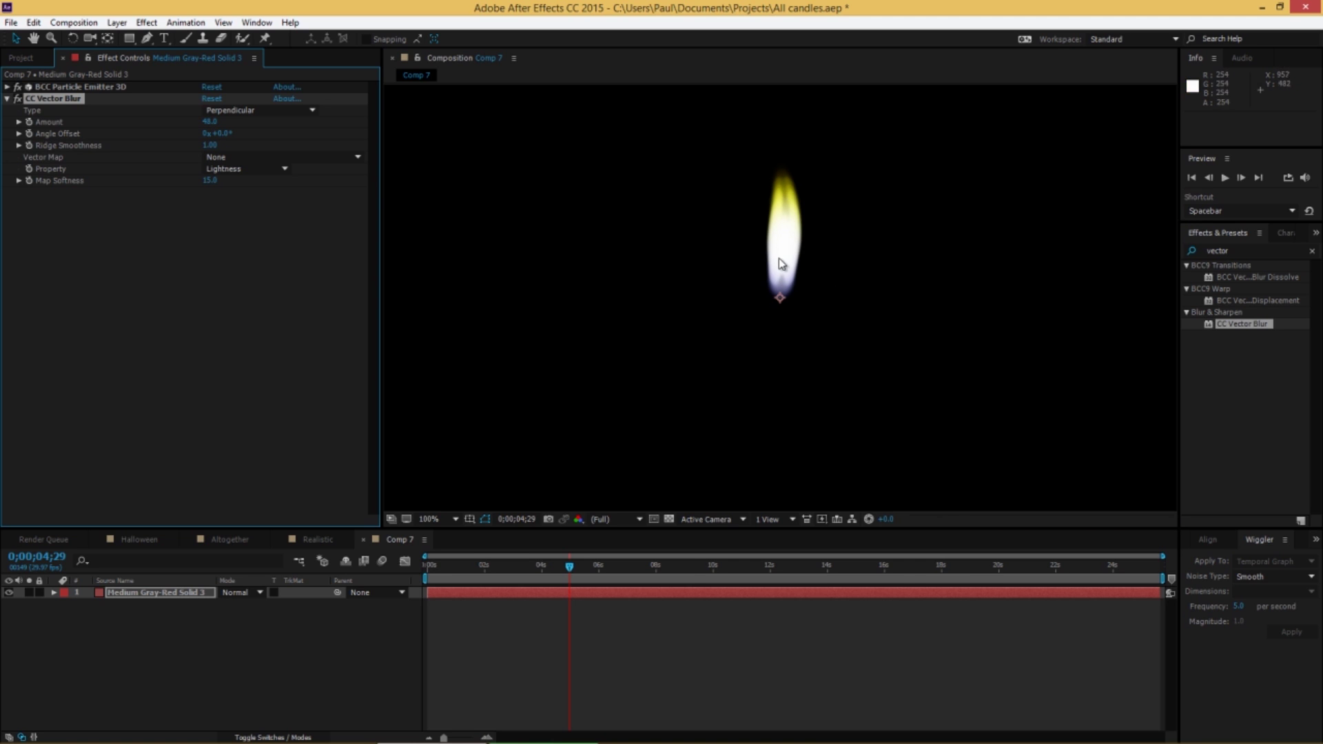
Step: Preview the blurred flame at 50% zoom, then toggle CC Vector Blur off to compare
{"action": "left_click", "coordinate": [827, 566]}
{"action": "key", "text": "space"}
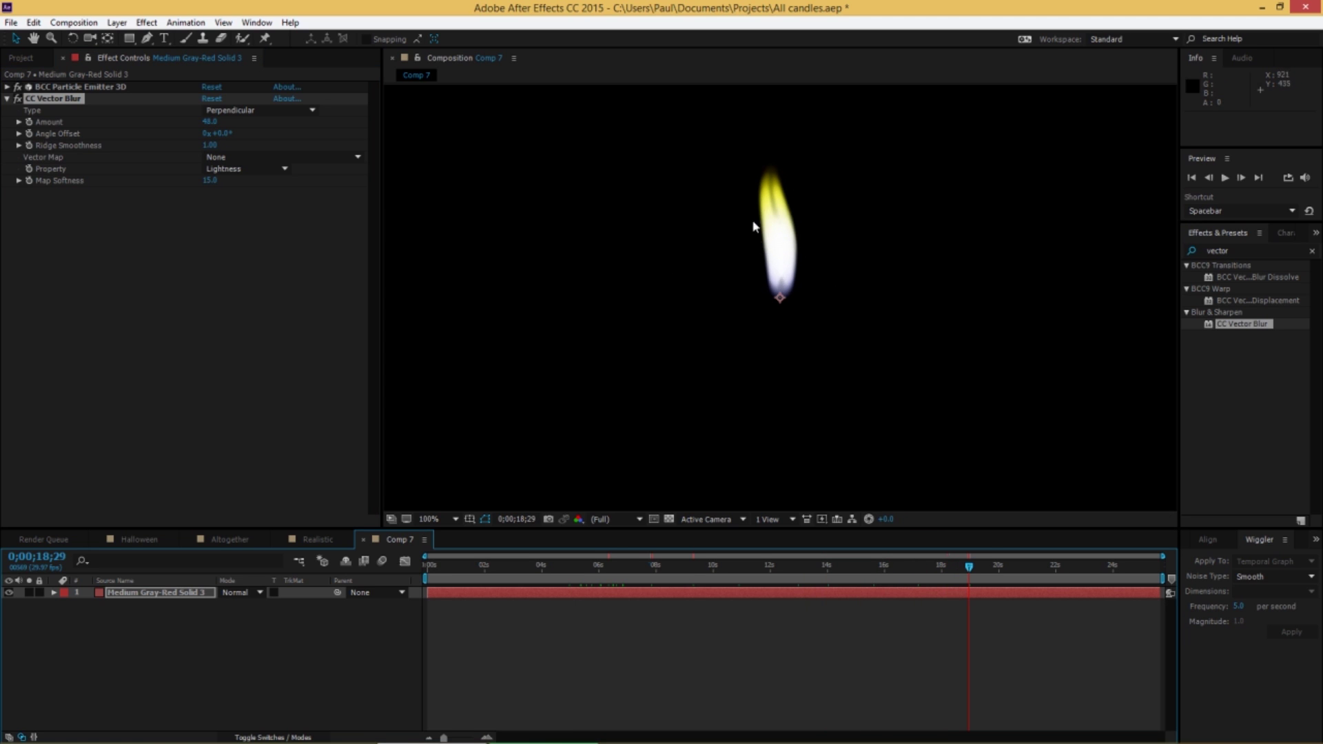
{"action": "key", "text": "comma"}
{"action": "key", "text": "comma"}
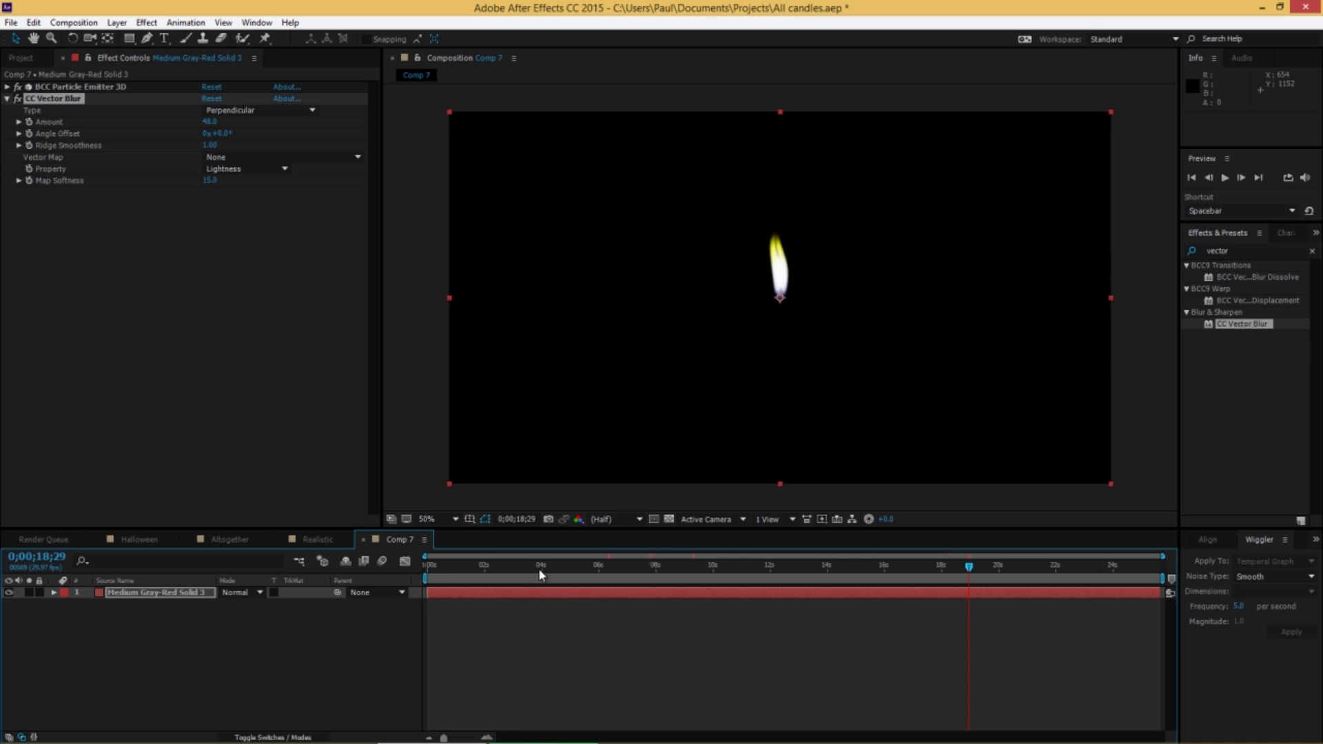
{"action": "left_click_drag", "start_coordinate": [541, 575], "coordinate": [781, 585]}
{"action": "key", "text": "period"}
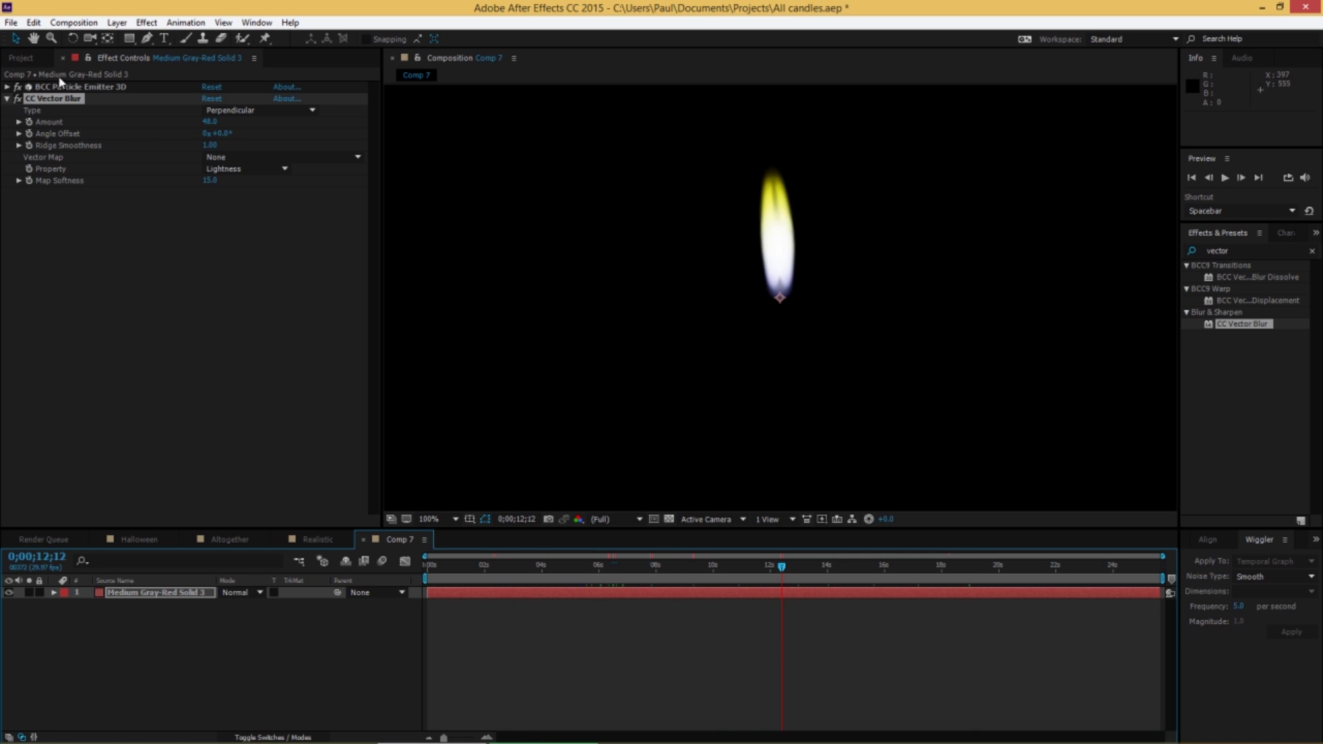
{"action": "left_click", "coordinate": [19, 99]}
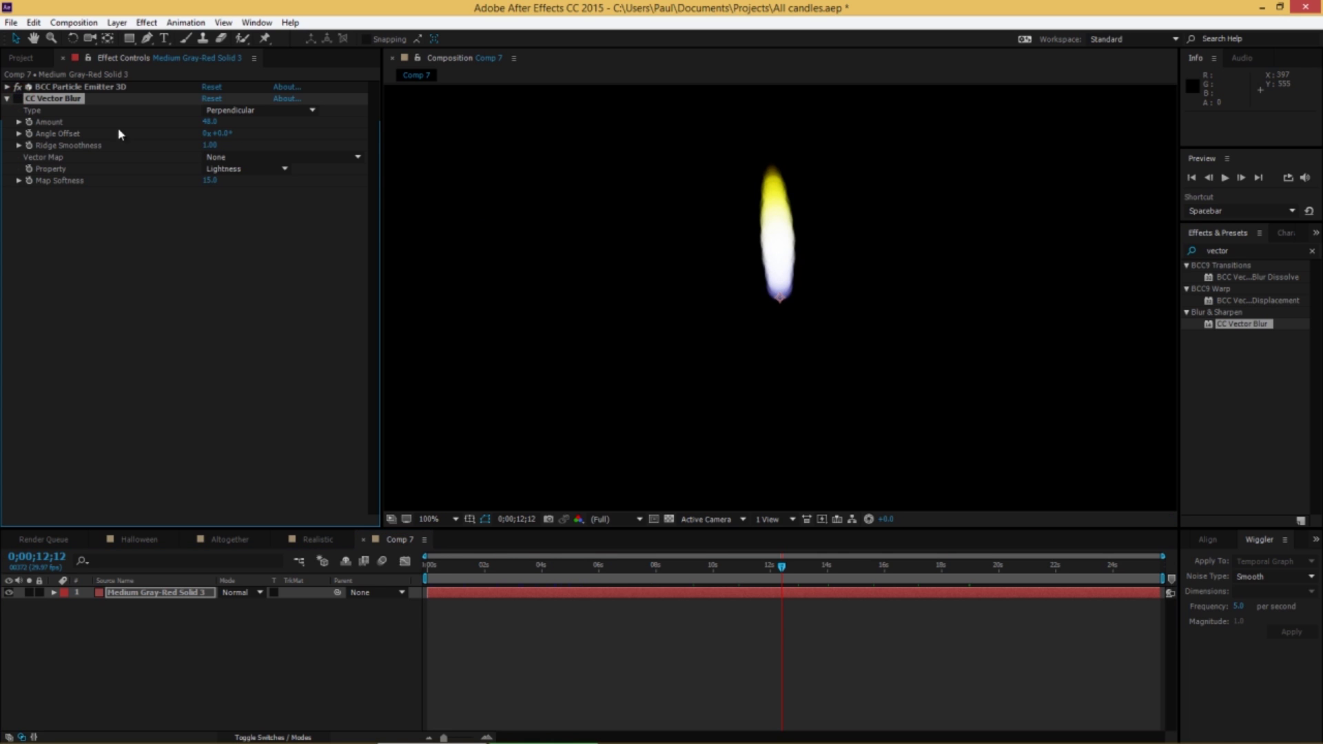
Step: Try the emitter's particle motion blur at Smooth (fast), then turn it back off
{"action": "left_click", "coordinate": [7, 87]}
{"action": "left_click", "coordinate": [19, 166]}
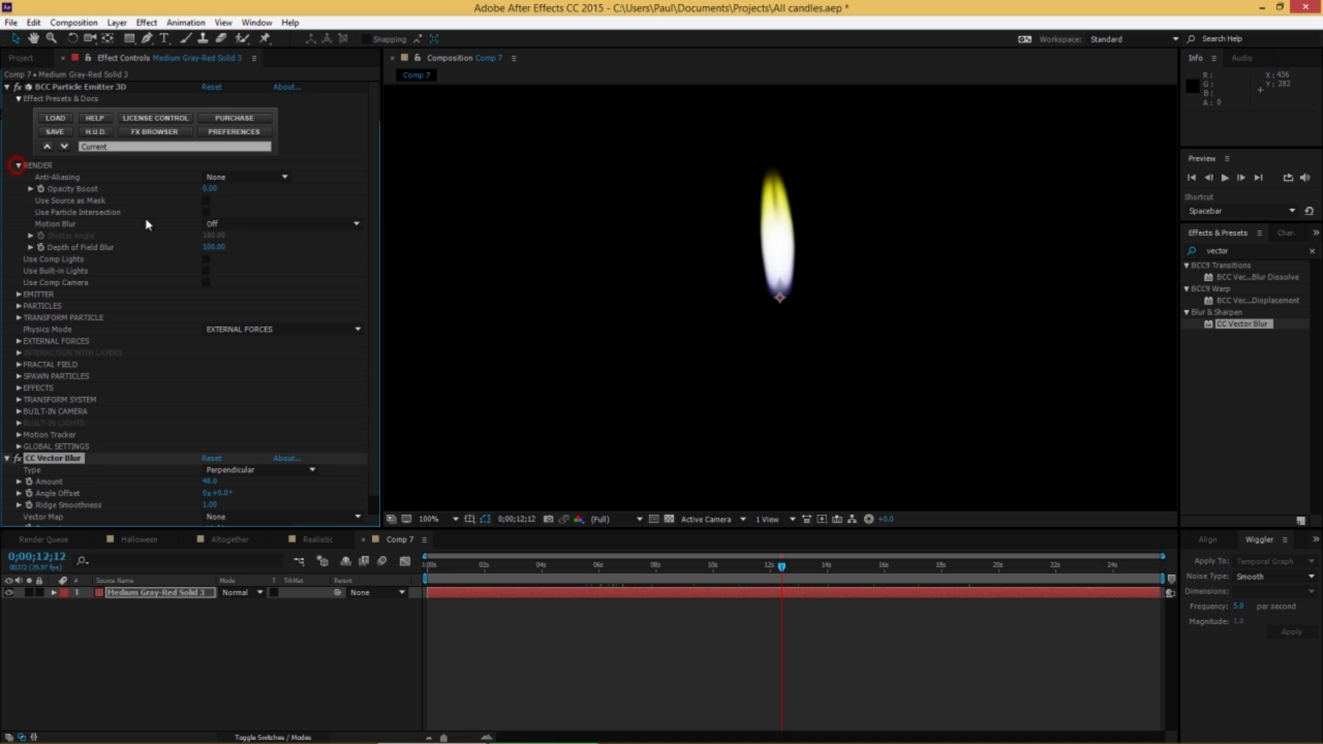
{"action": "left_click", "coordinate": [255, 225]}
{"action": "left_click", "coordinate": [263, 285]}
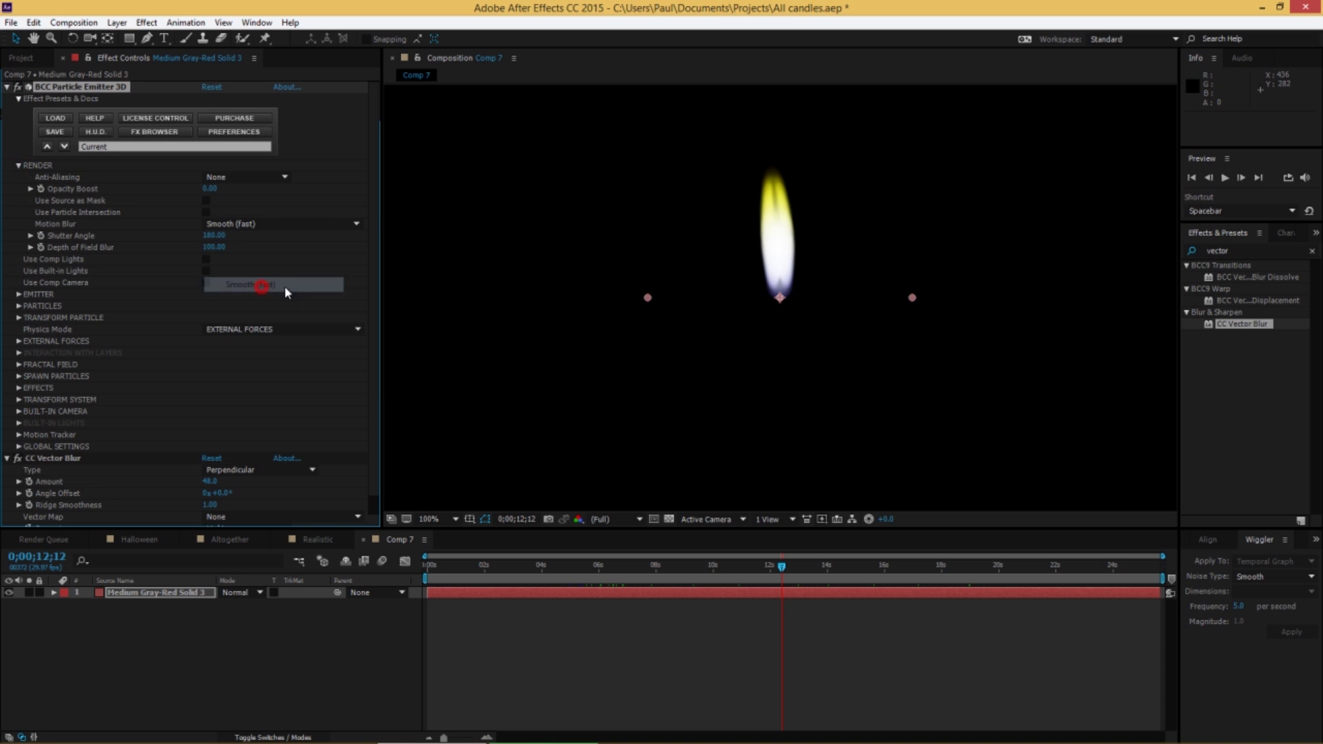
{"action": "left_click", "coordinate": [221, 224]}
{"action": "left_click", "coordinate": [230, 240]}
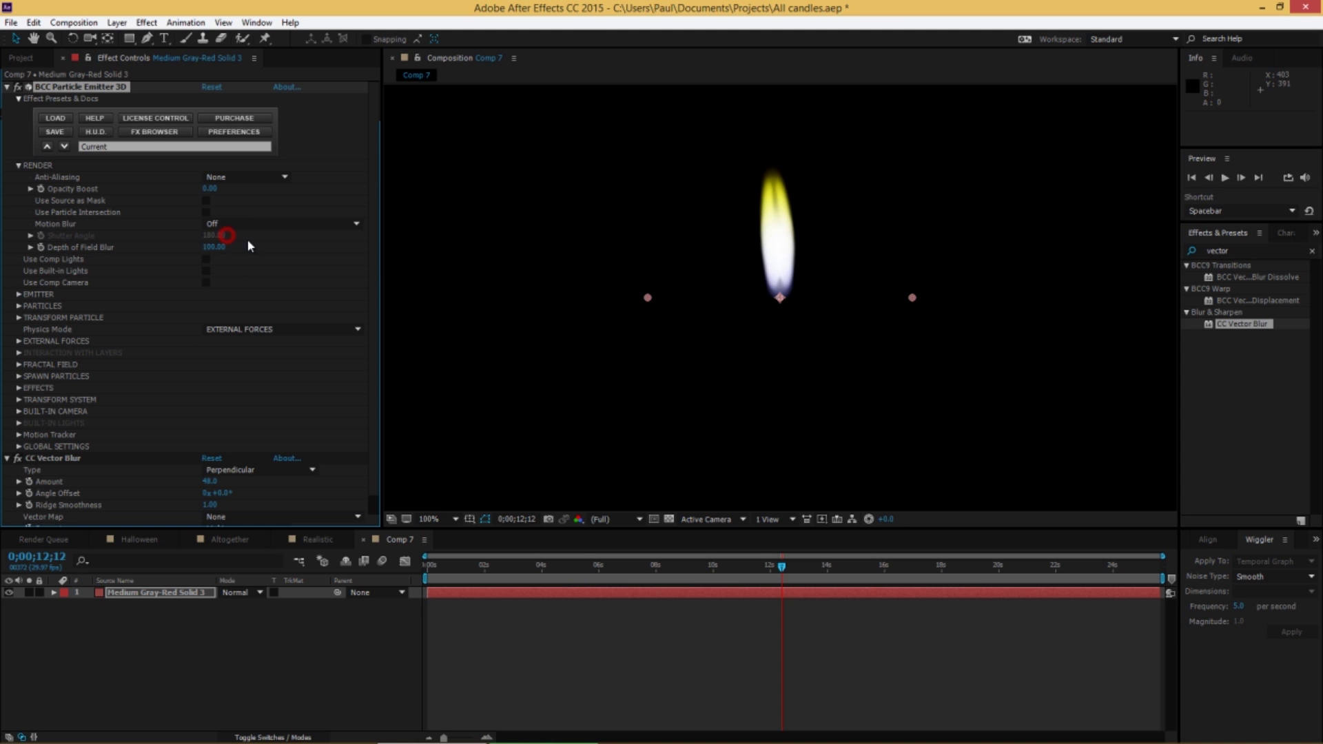
{"action": "left_click", "coordinate": [7, 88]}
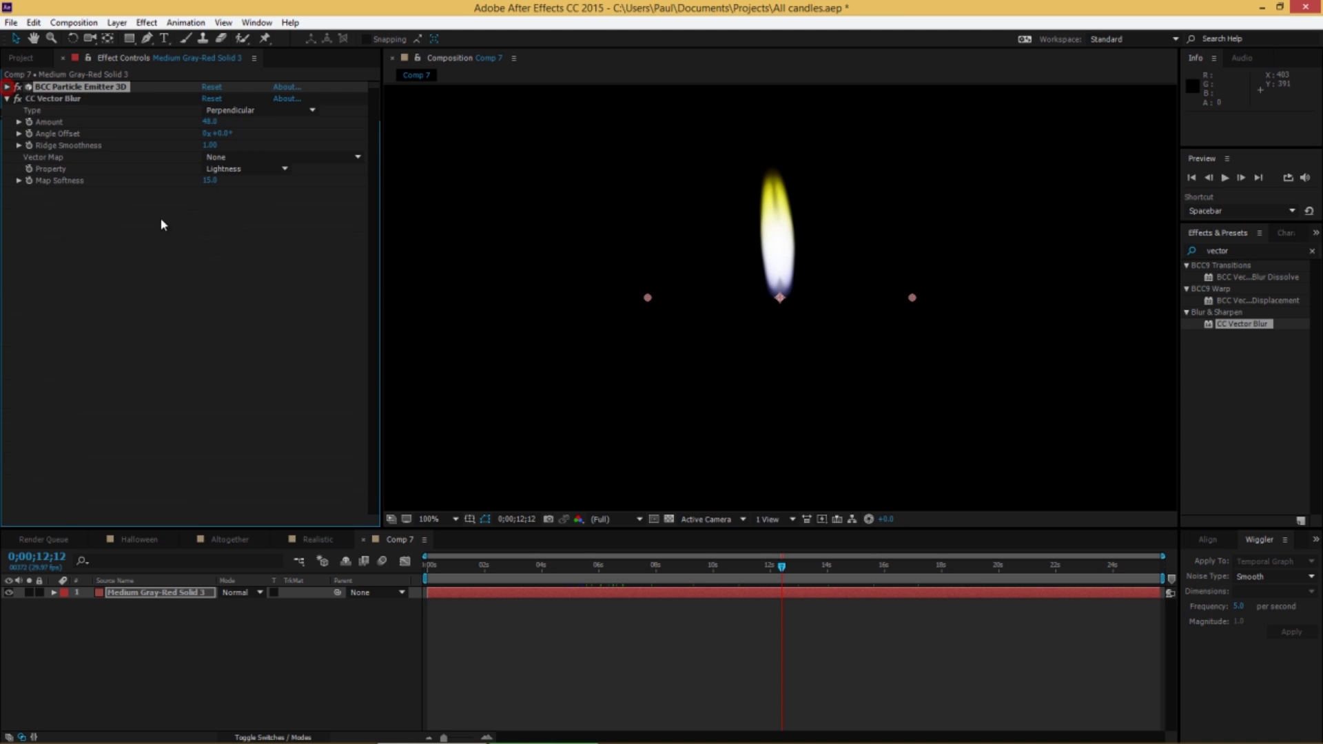
{"action": "left_click", "coordinate": [97, 215]}
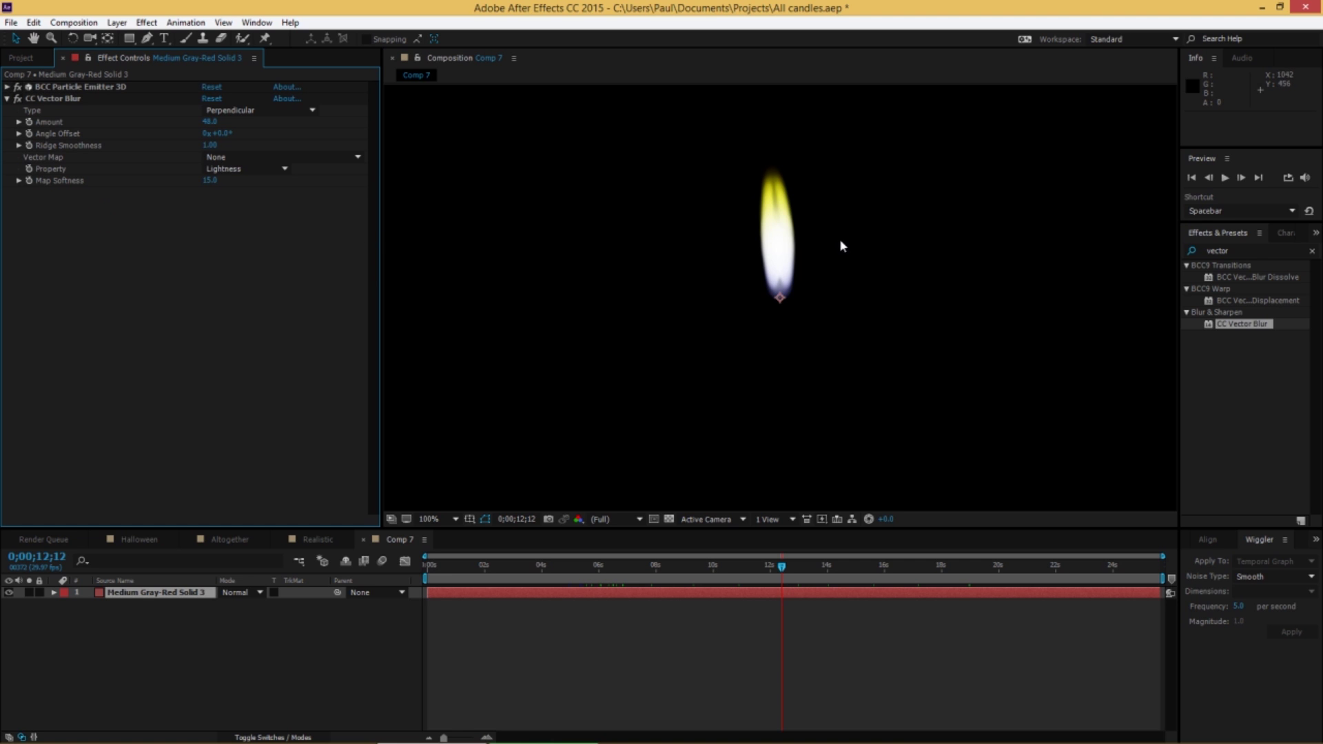
{"action": "left_click", "coordinate": [1251, 249]}
{"action": "type", "text": "film"}
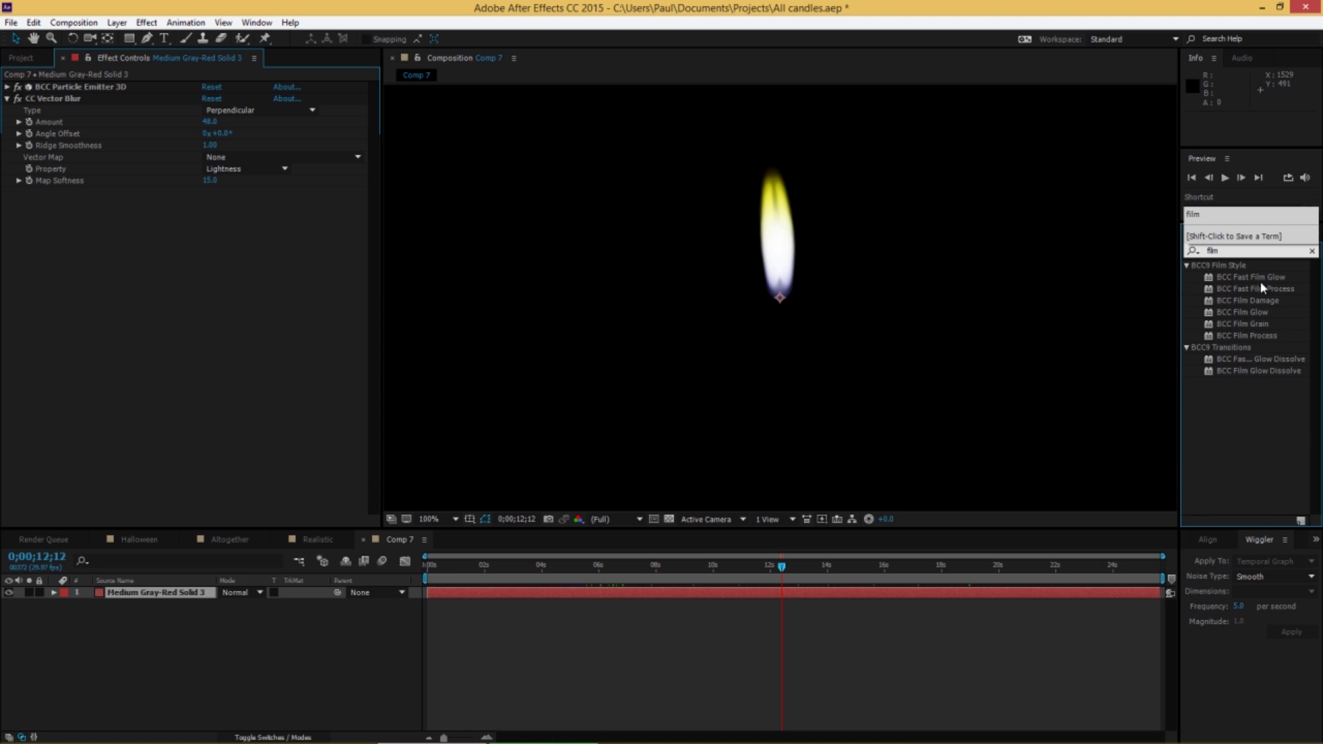
{"action": "left_click_drag", "start_coordinate": [1264, 277], "coordinate": [766, 264]}
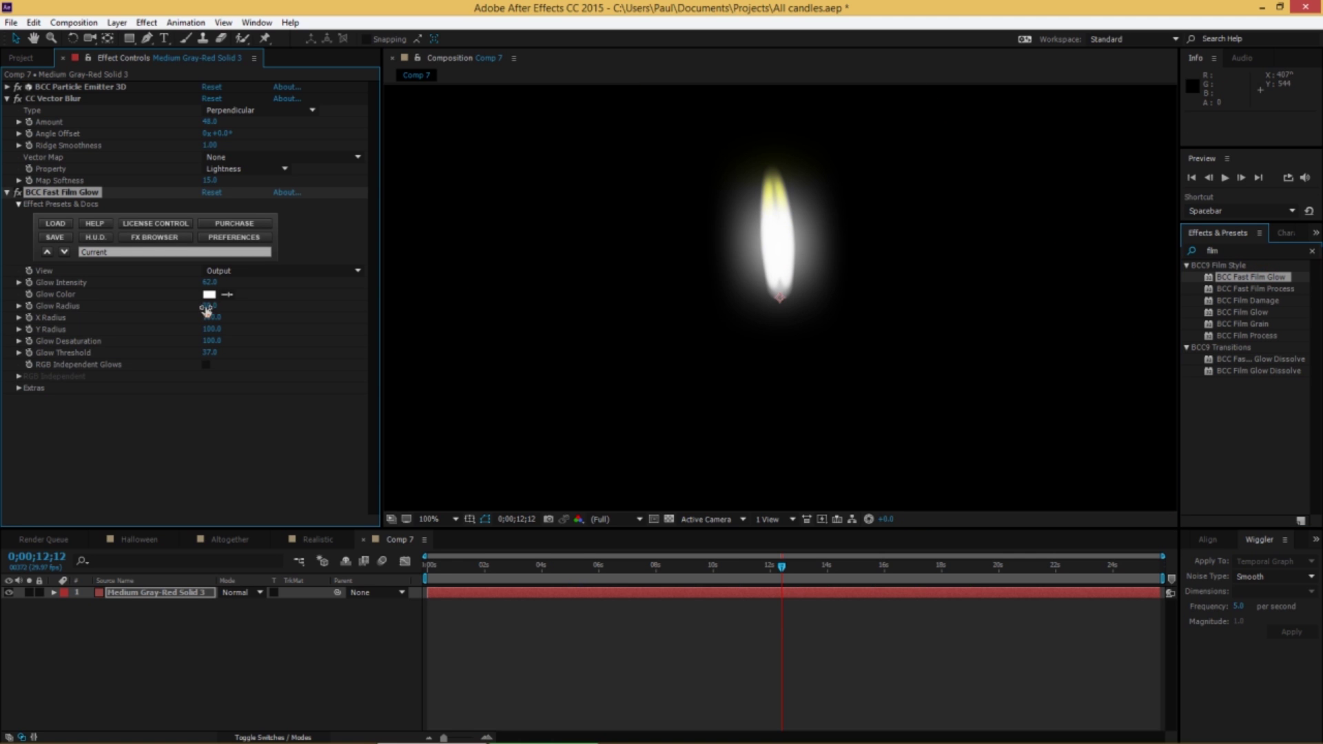
{"action": "left_click_drag", "start_coordinate": [212, 309], "coordinate": [202, 311]}
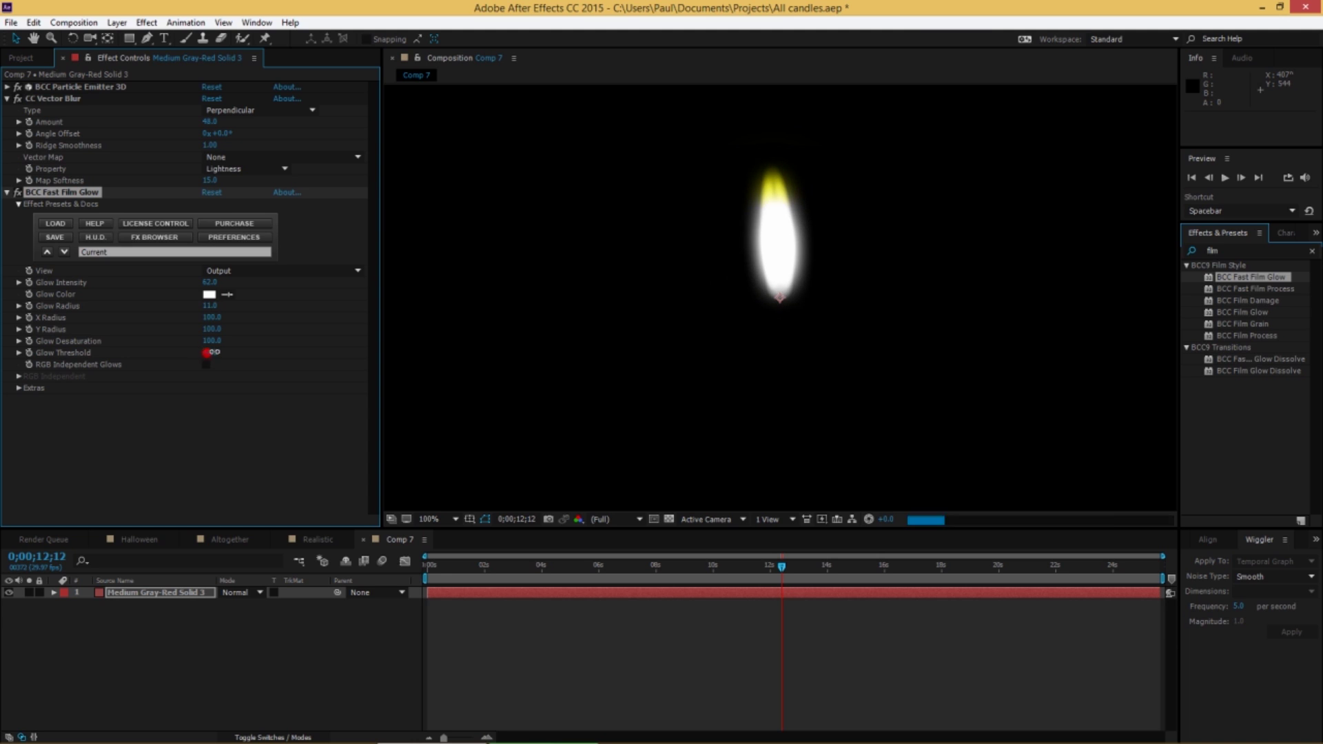
{"action": "left_click_drag", "start_coordinate": [209, 352], "coordinate": [221, 355]}
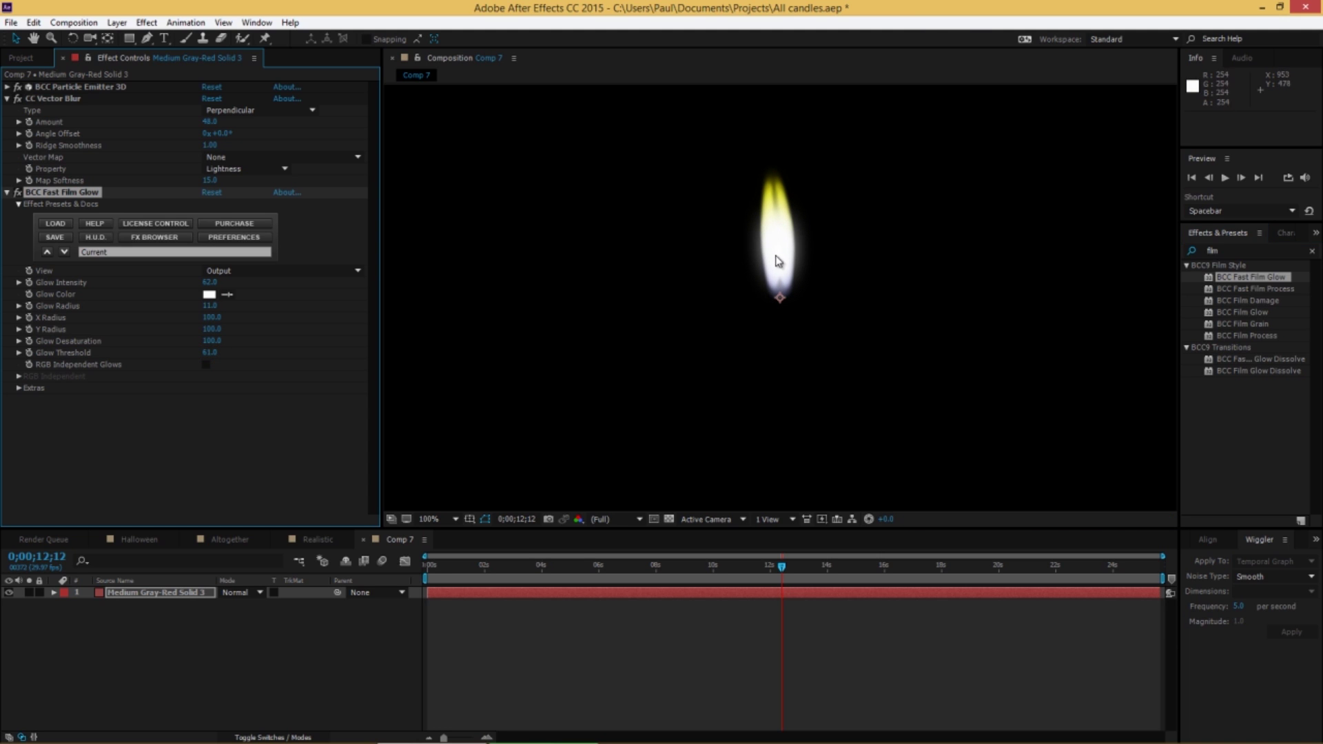
{"action": "left_click", "coordinate": [159, 417]}
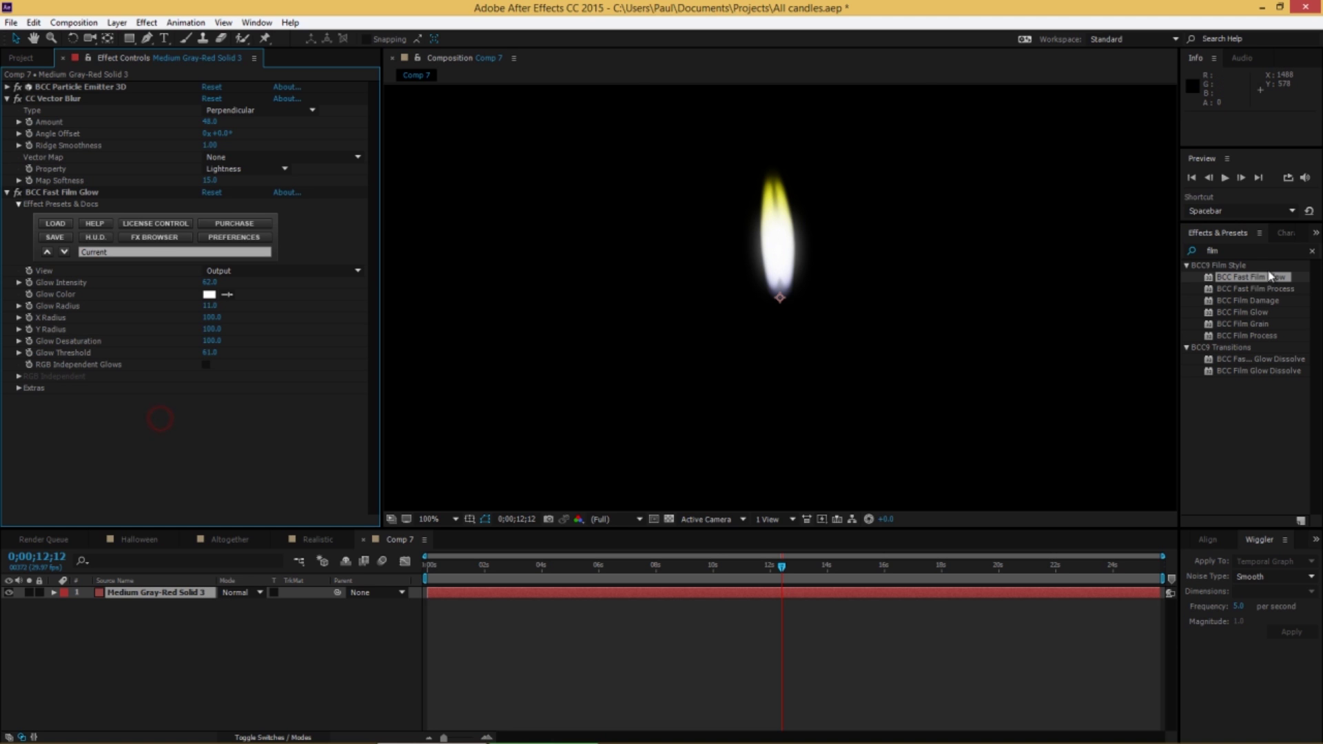
{"action": "left_click_drag", "start_coordinate": [1255, 279], "coordinate": [337, 358]}
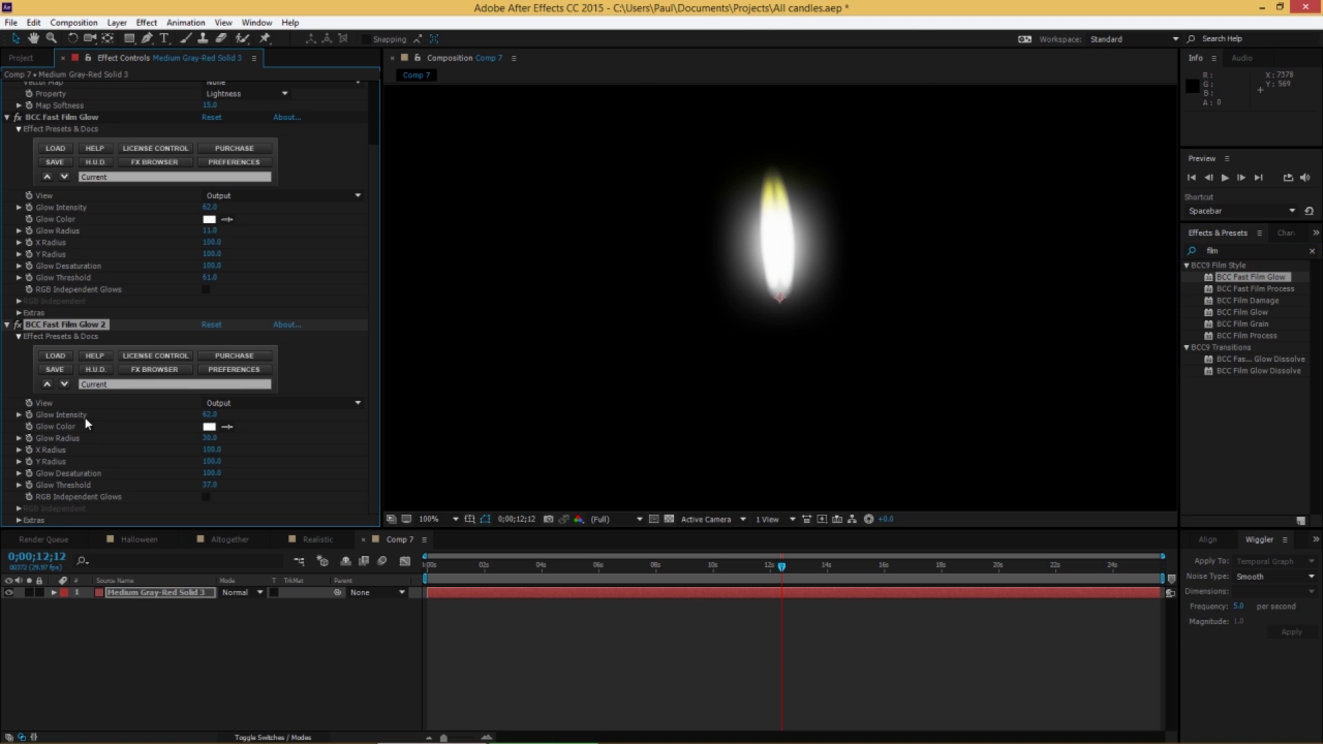
{"action": "left_click", "coordinate": [208, 427]}
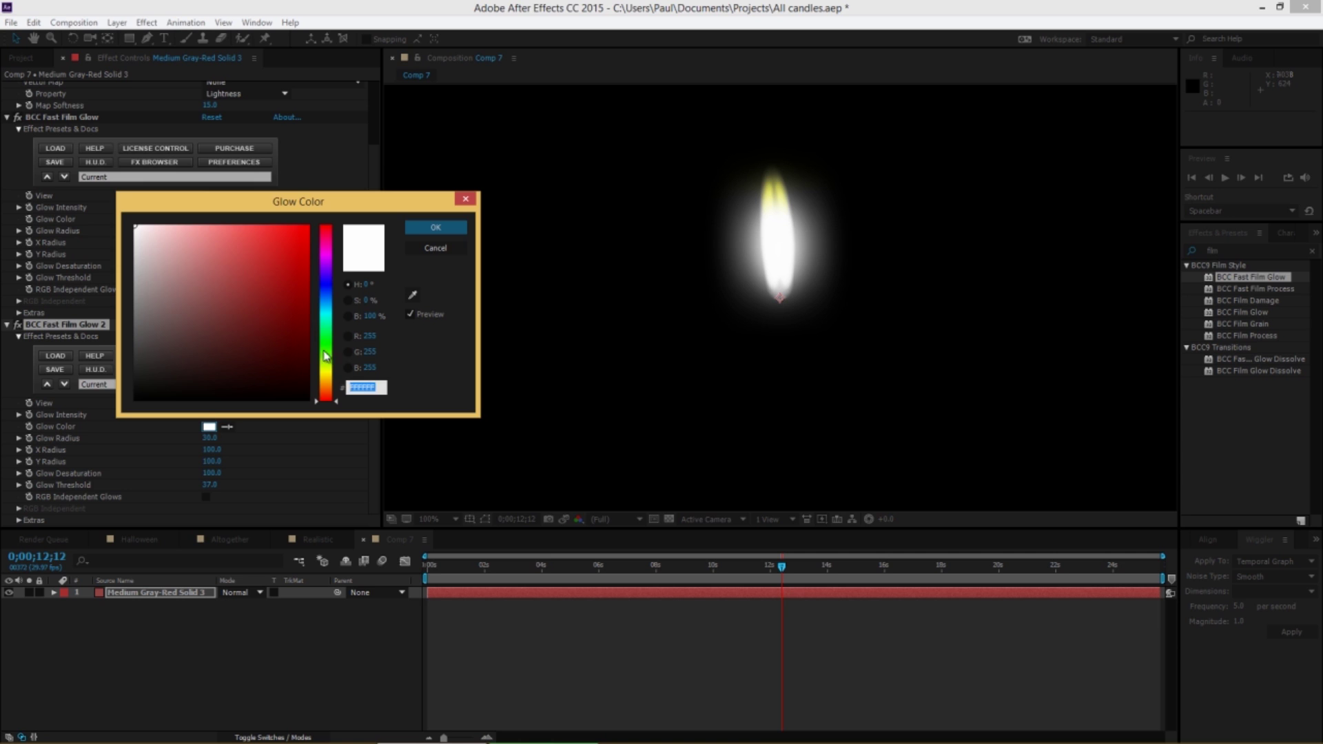
{"action": "left_click", "coordinate": [326, 371]}
{"action": "left_click", "coordinate": [268, 242]}
{"action": "left_click_drag", "start_coordinate": [268, 243], "coordinate": [245, 233]}
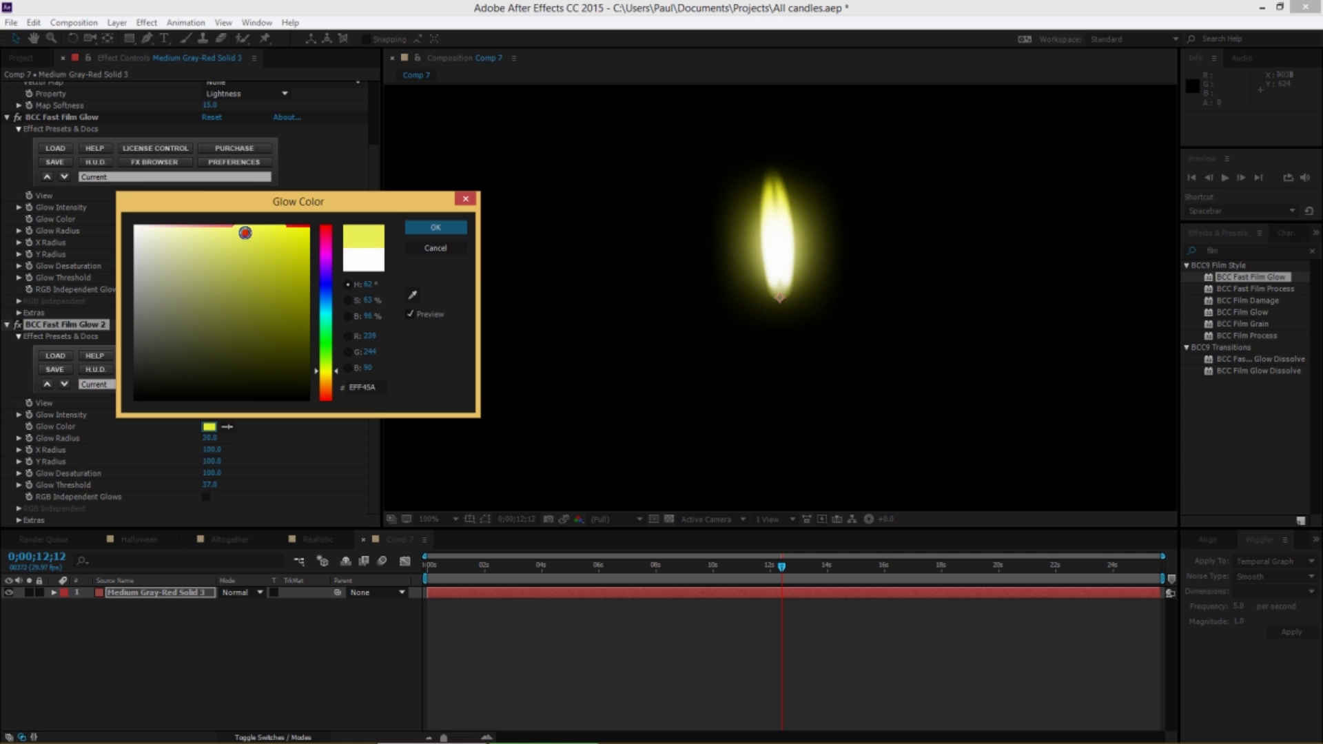
{"action": "left_click", "coordinate": [414, 232]}
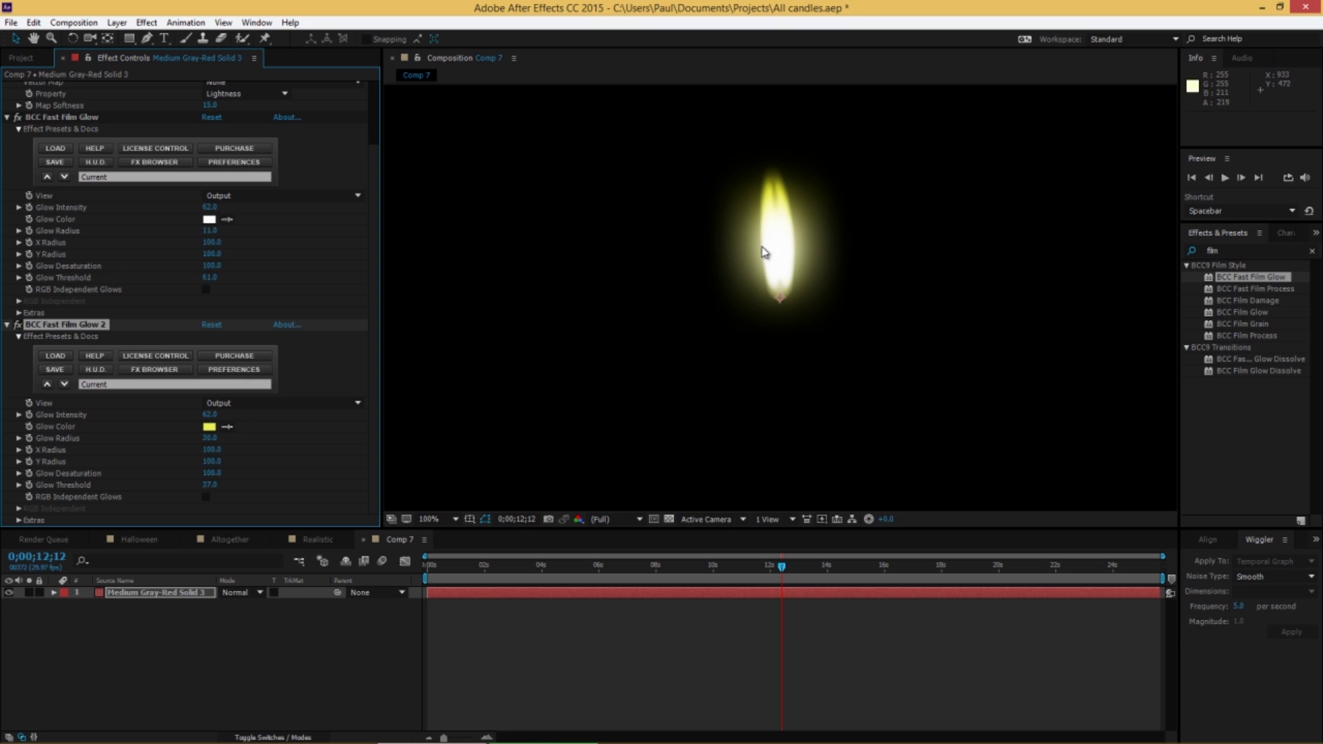
{"action": "left_click_drag", "start_coordinate": [205, 413], "coordinate": [175, 418]}
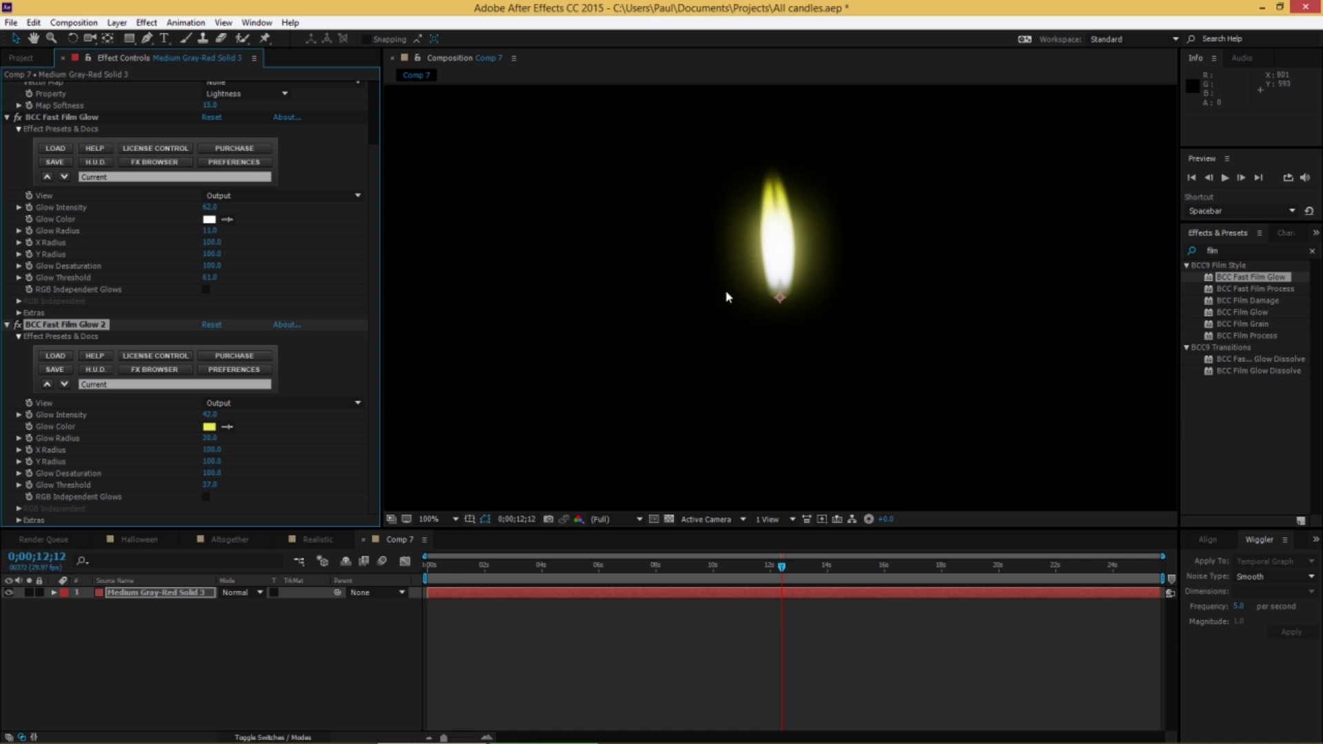
{"action": "left_click_drag", "start_coordinate": [581, 569], "coordinate": [932, 576]}
{"action": "key", "text": "comma"}
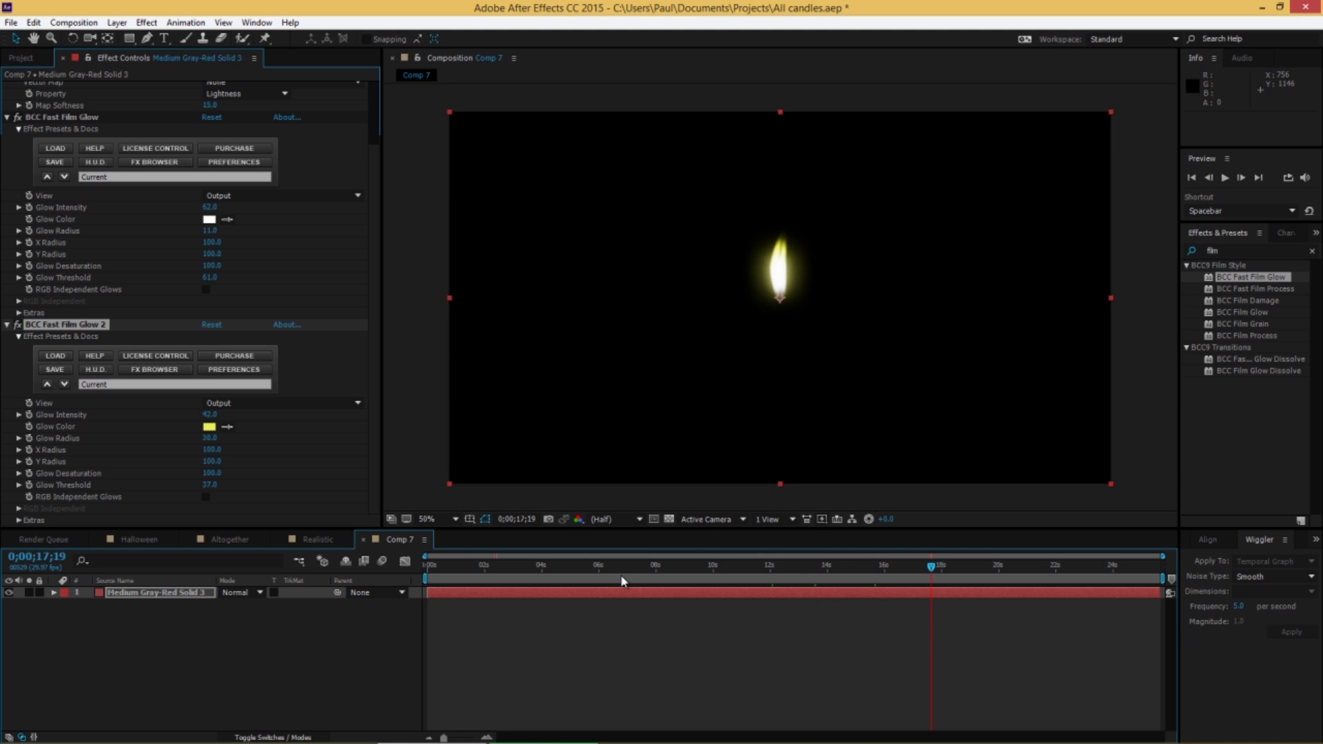
{"action": "left_click_drag", "start_coordinate": [495, 572], "coordinate": [463, 573]}
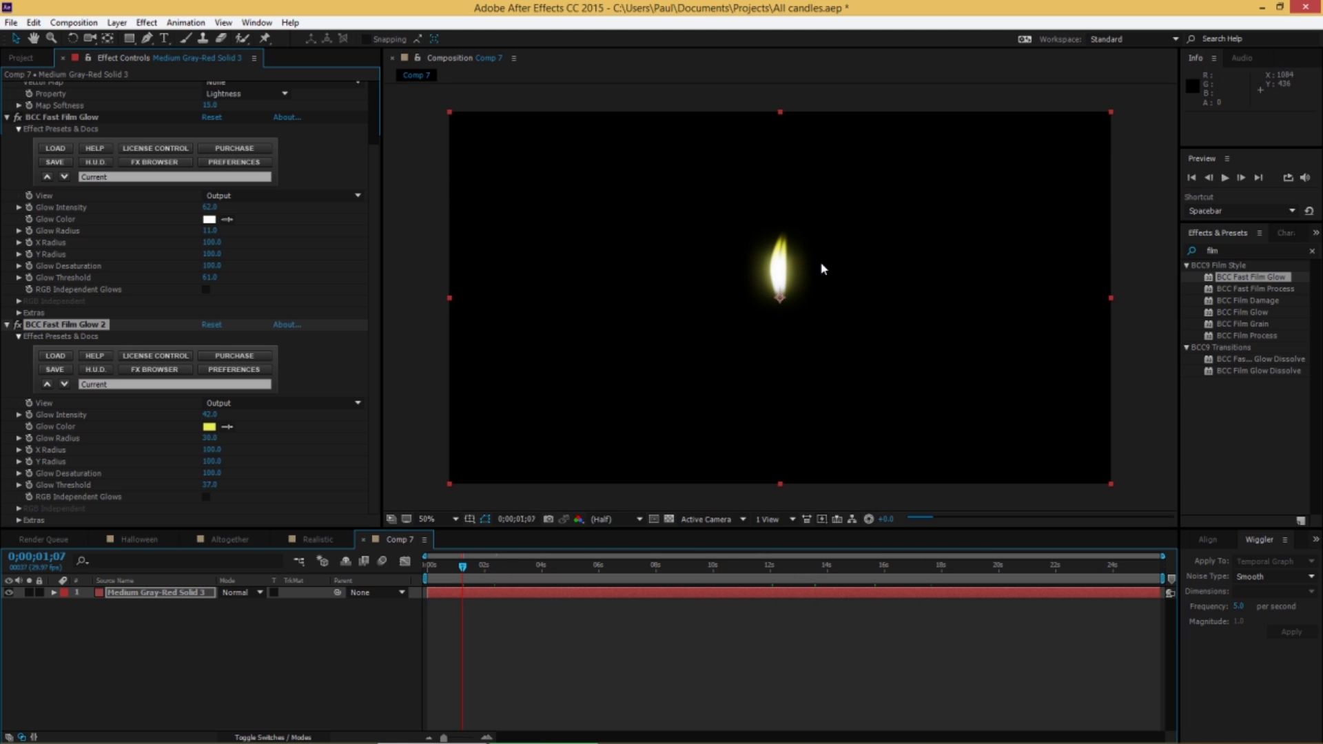
{"action": "left_click", "coordinate": [318, 540]}
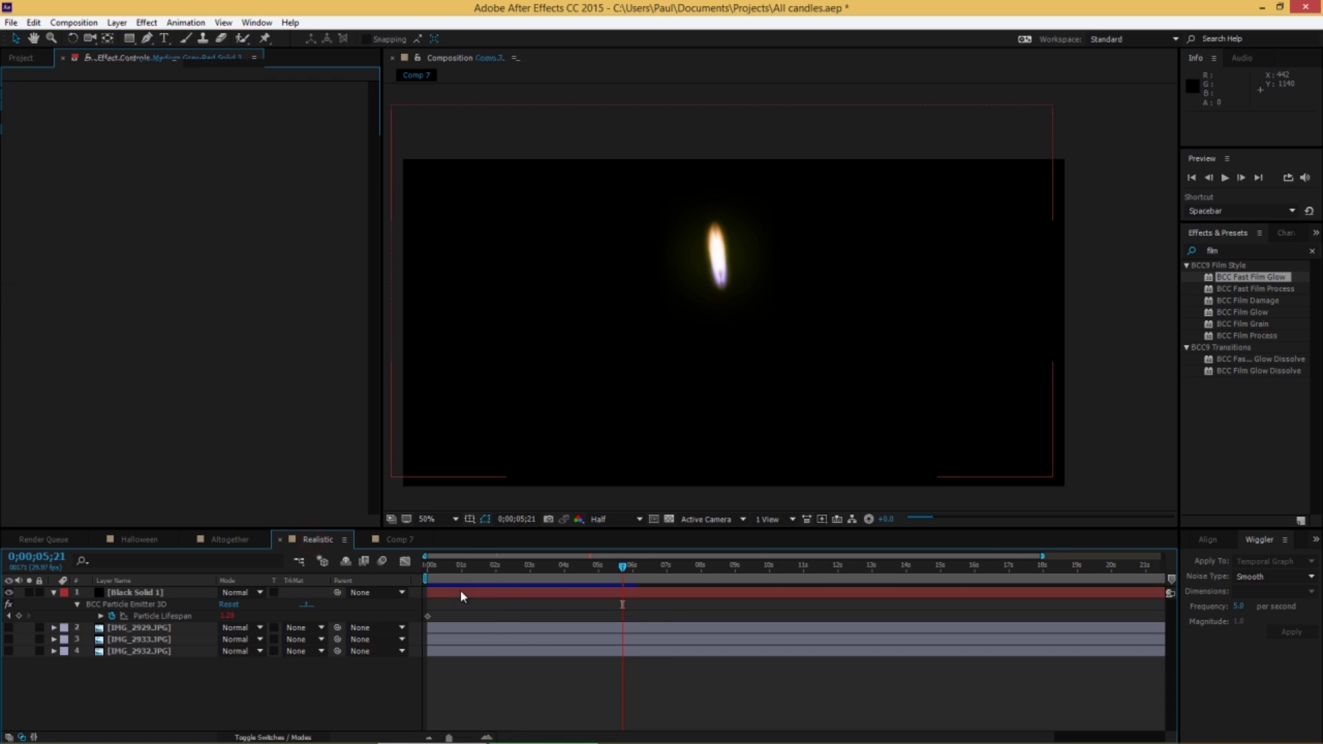
{"action": "left_click_drag", "start_coordinate": [477, 571], "coordinate": [776, 576]}
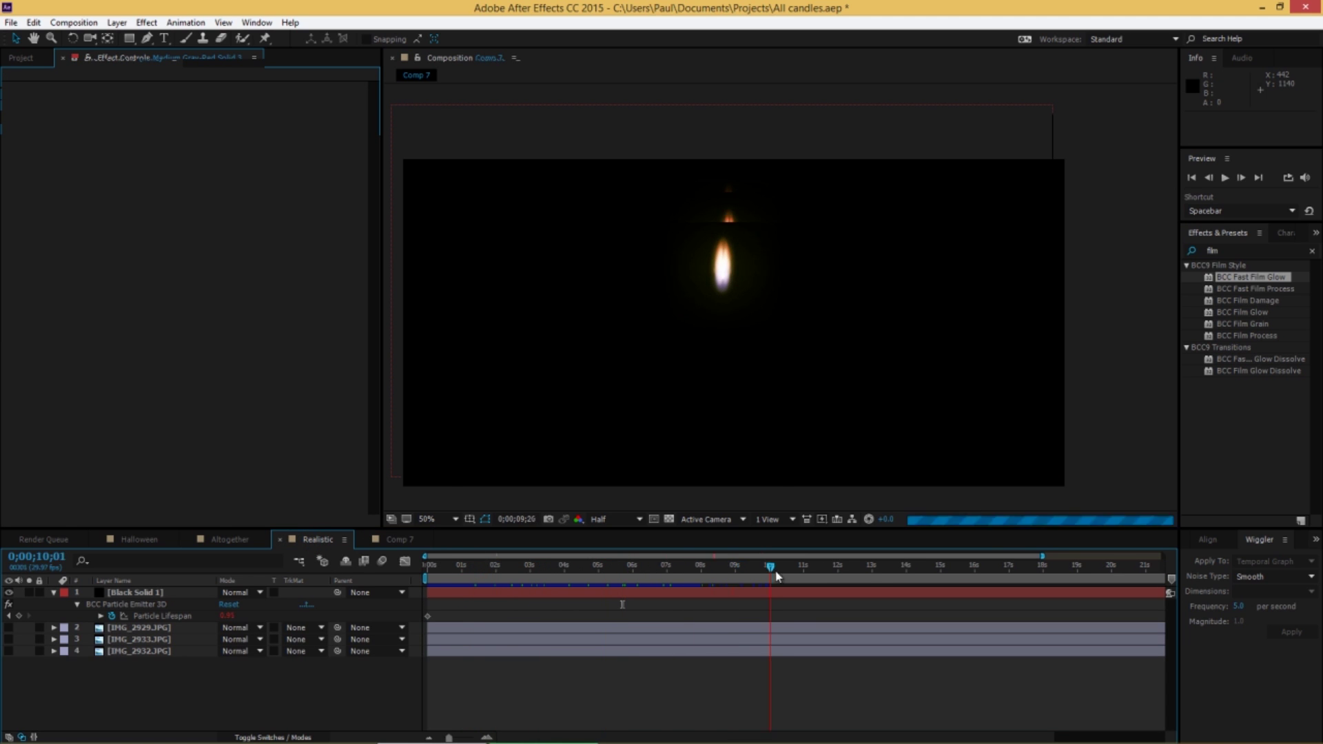
{"action": "left_click", "coordinate": [388, 540]}
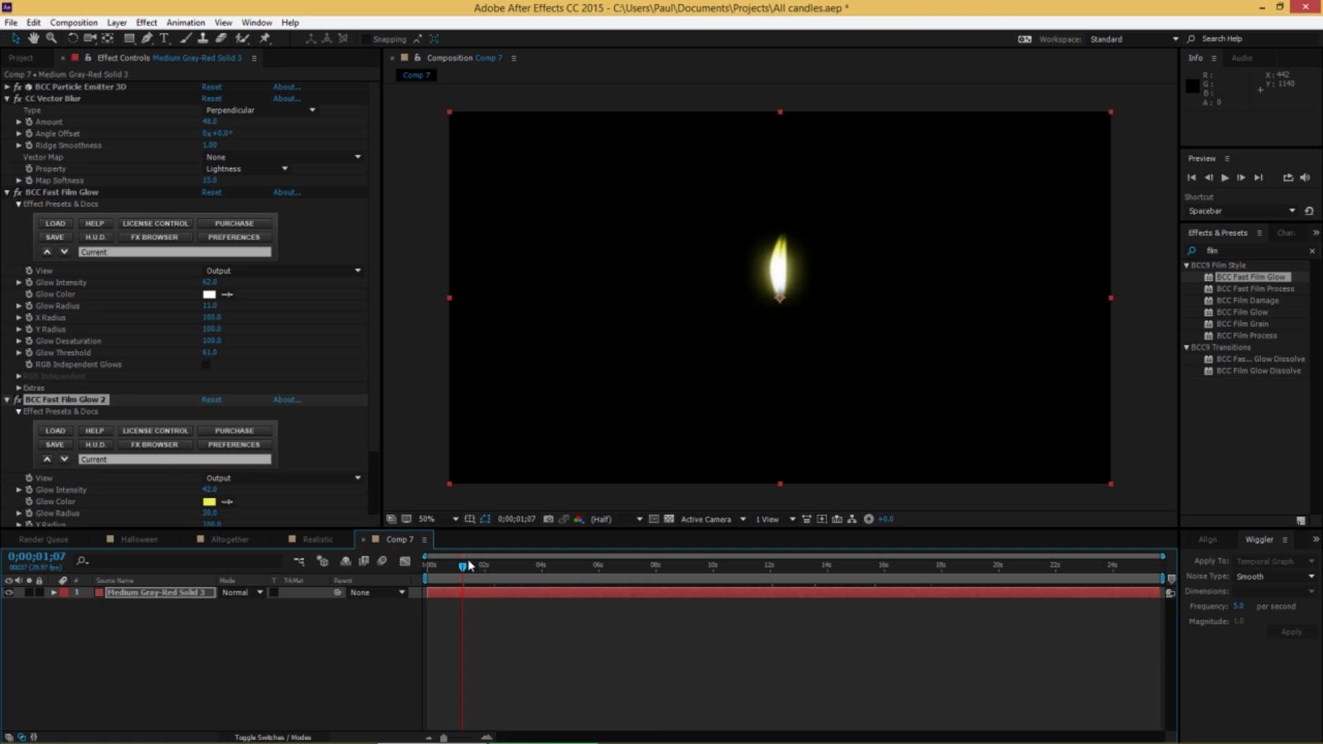
{"action": "left_click_drag", "start_coordinate": [468, 565], "coordinate": [677, 566]}
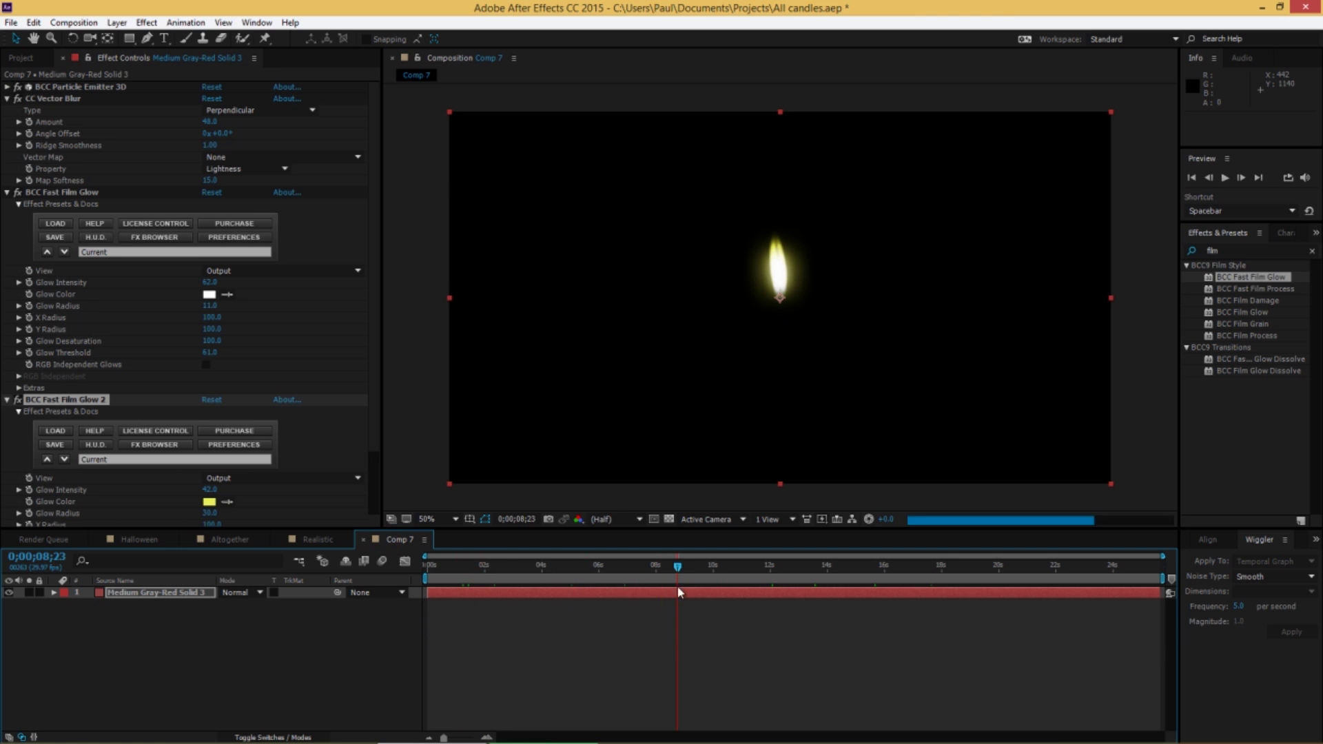
{"action": "left_click", "coordinate": [7, 400]}
Step: Fold away Fast Film Glow and Vector Blur, exposing the particle EMITTER group
{"action": "left_click", "coordinate": [7, 192]}
{"action": "left_click", "coordinate": [7, 98]}
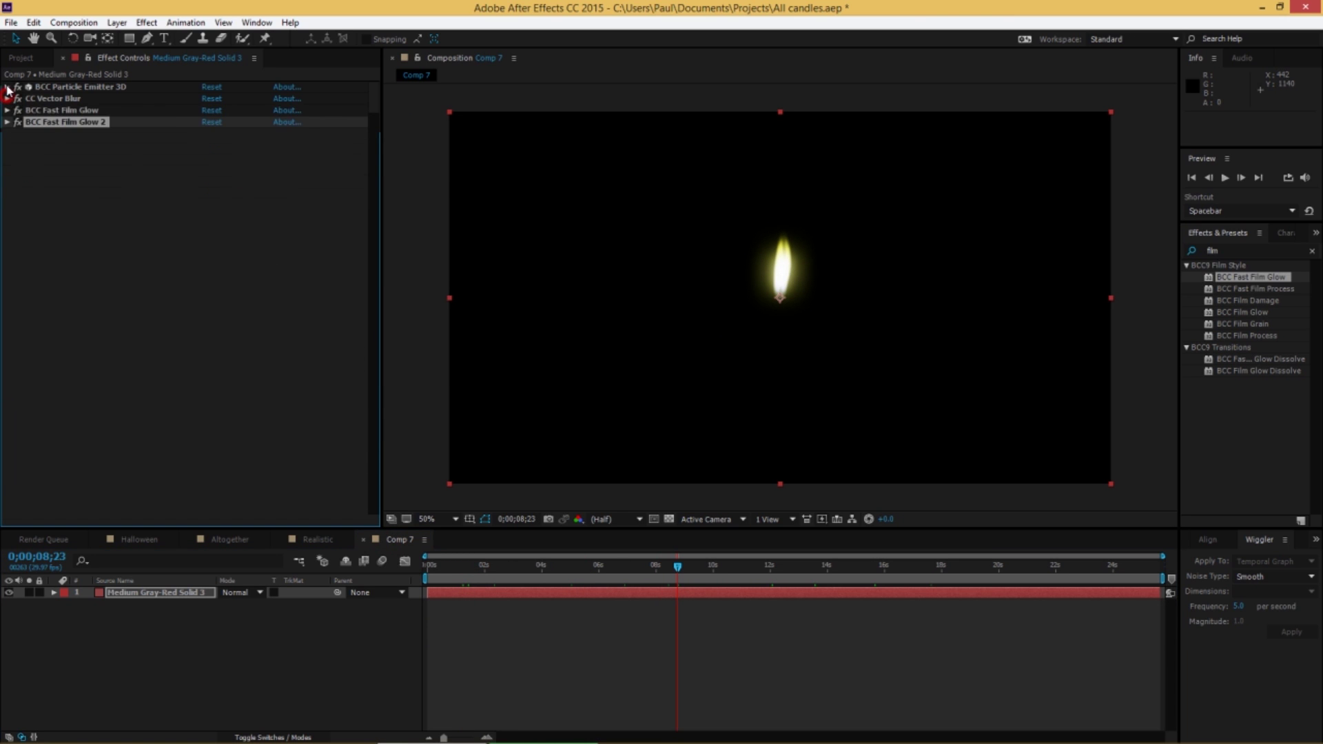
{"action": "left_click", "coordinate": [7, 88]}
{"action": "left_click", "coordinate": [54, 87]}
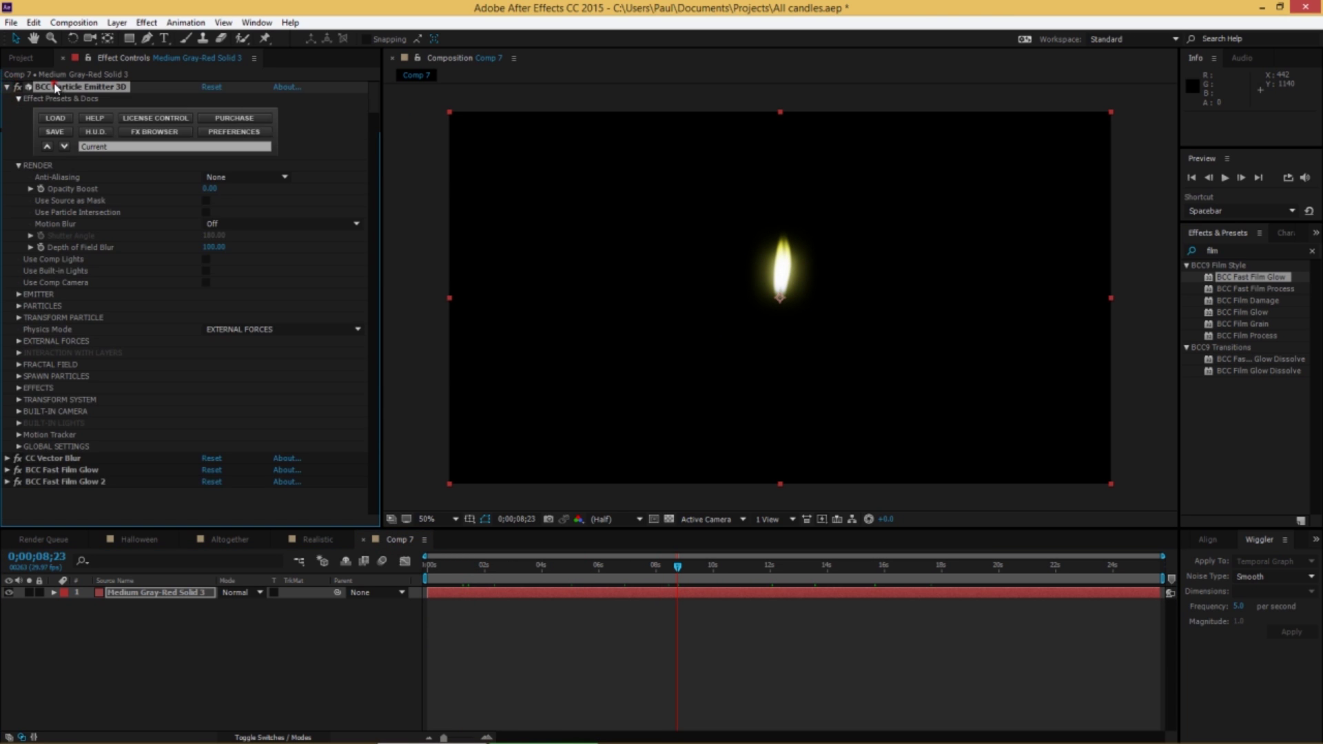
{"action": "left_click", "coordinate": [18, 294]}
{"action": "scroll", "coordinate": [114, 242], "scroll_direction": "down", "scroll_amount": 5}
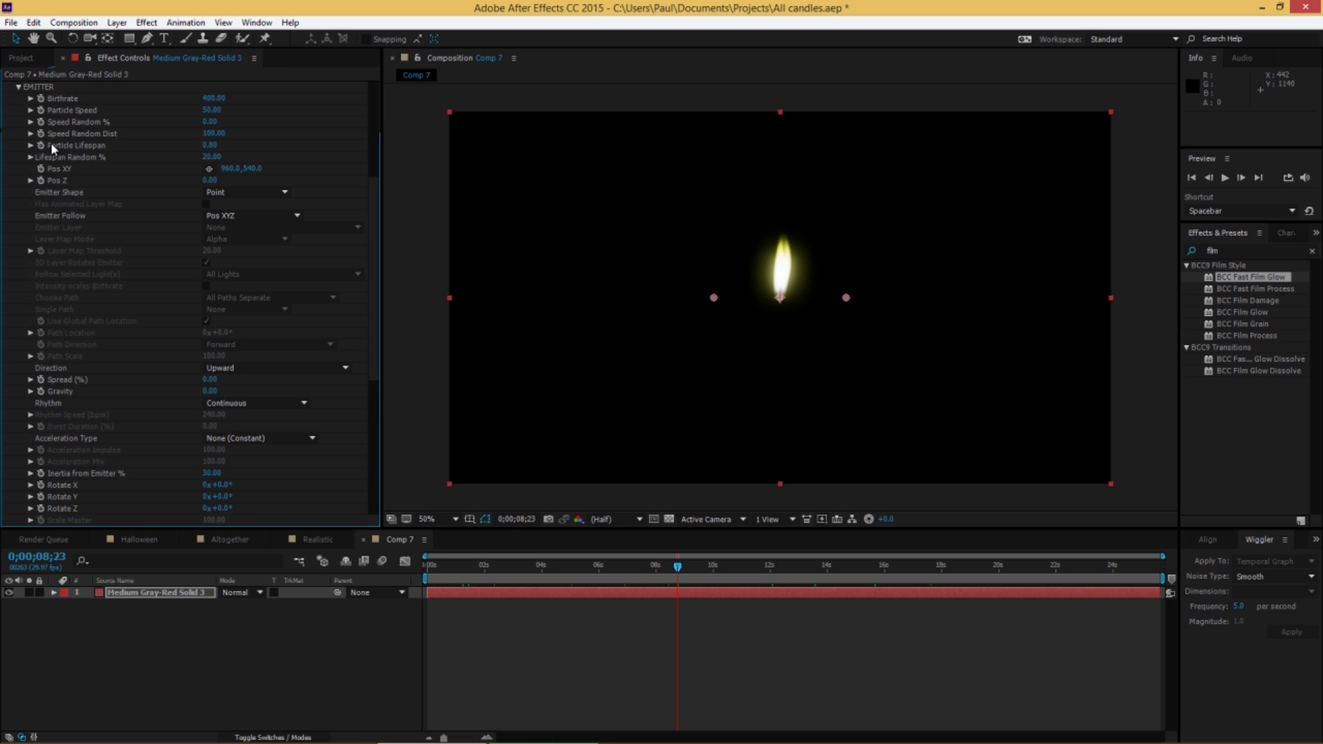
Step: Keyframe Particle Lifespan at the comp's start and end, and select both keyframes
{"action": "left_click", "coordinate": [432, 549]}
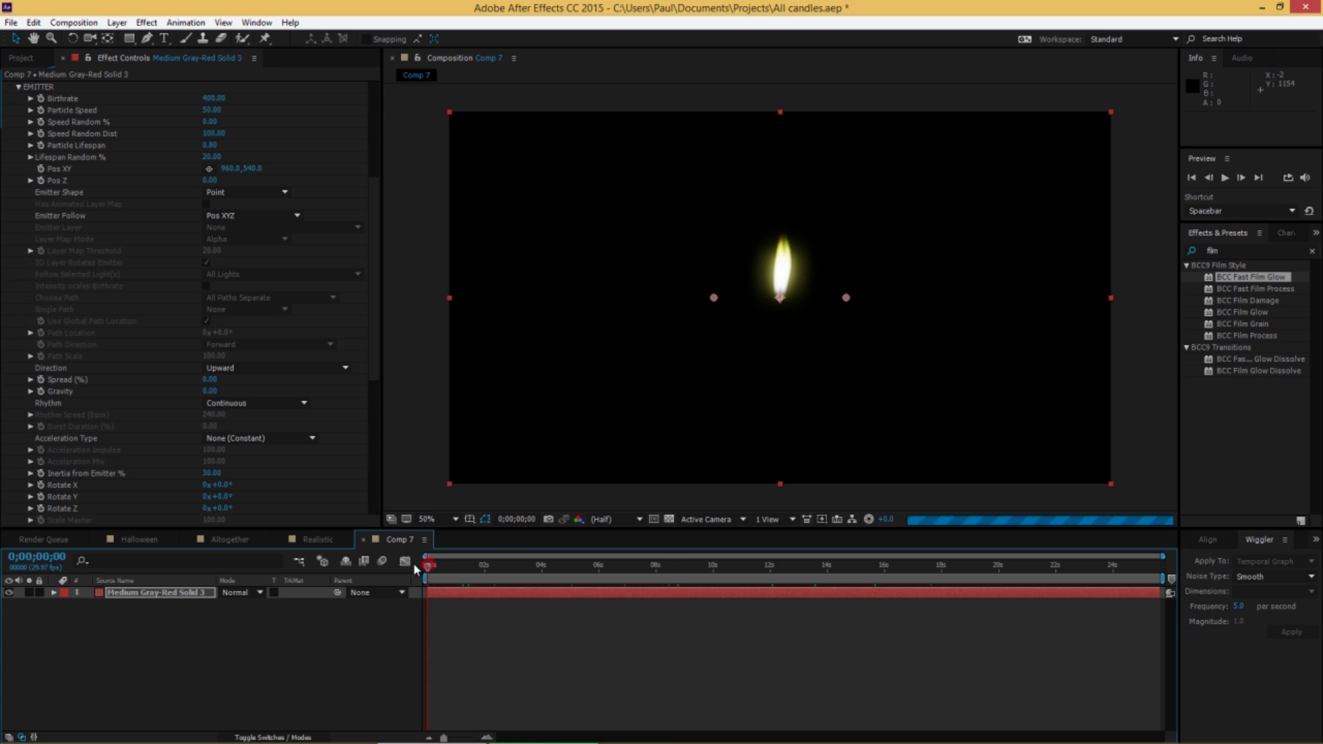
{"action": "left_click", "coordinate": [41, 145]}
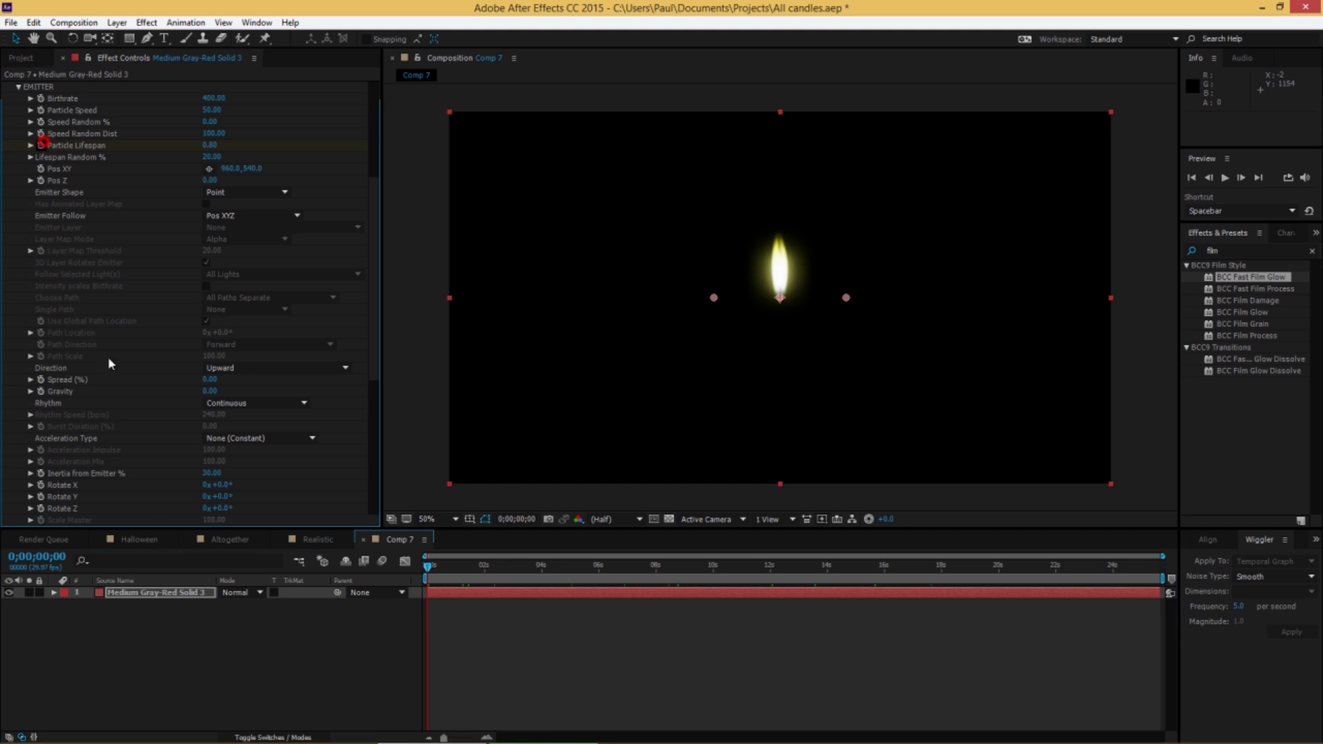
{"action": "left_click", "coordinate": [153, 594]}
{"action": "key", "text": "u"}
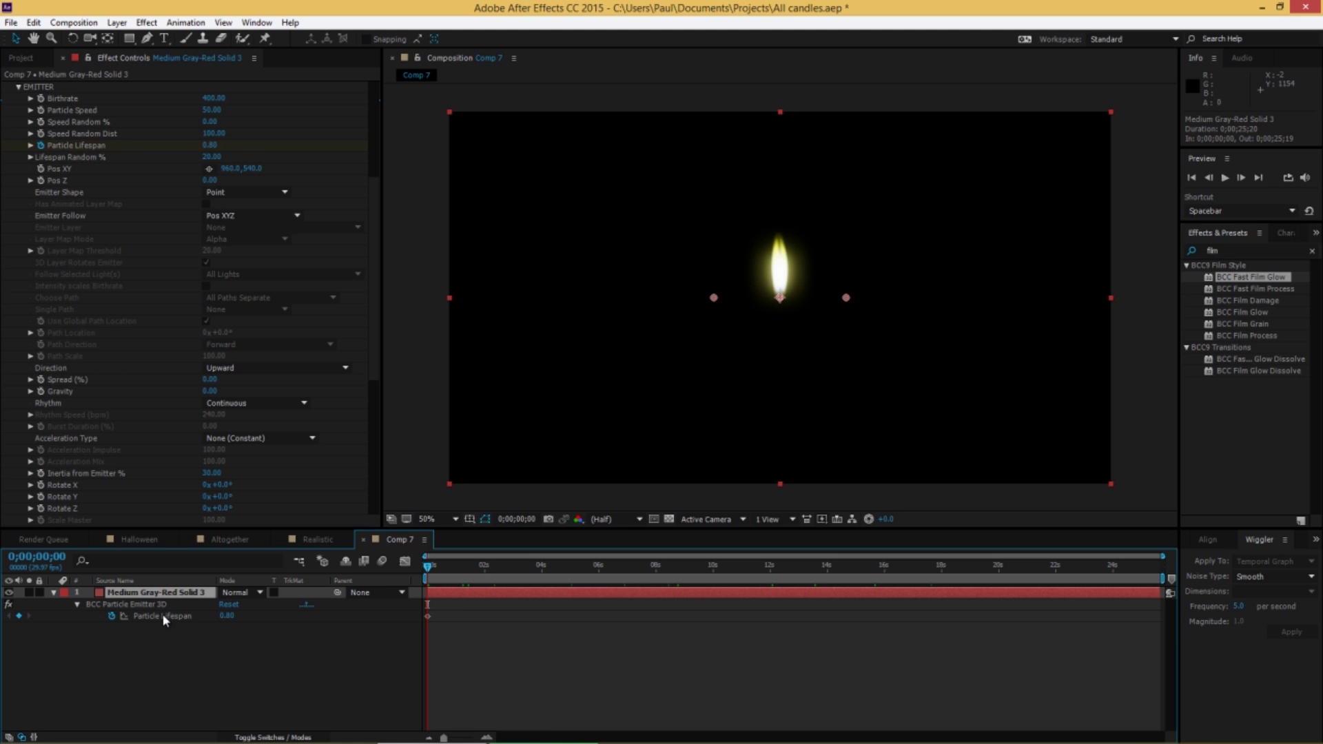
{"action": "left_click_drag", "start_coordinate": [492, 572], "coordinate": [1173, 599]}
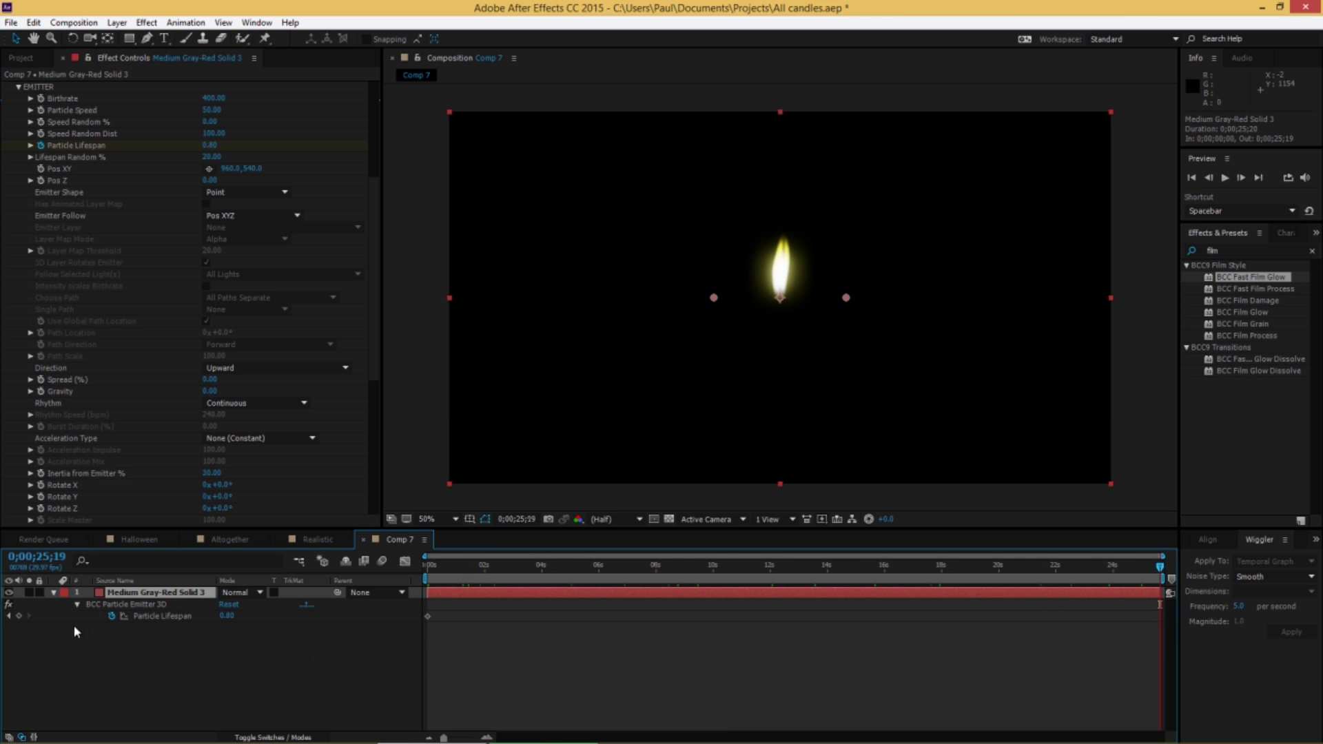
{"action": "left_click", "coordinate": [18, 615]}
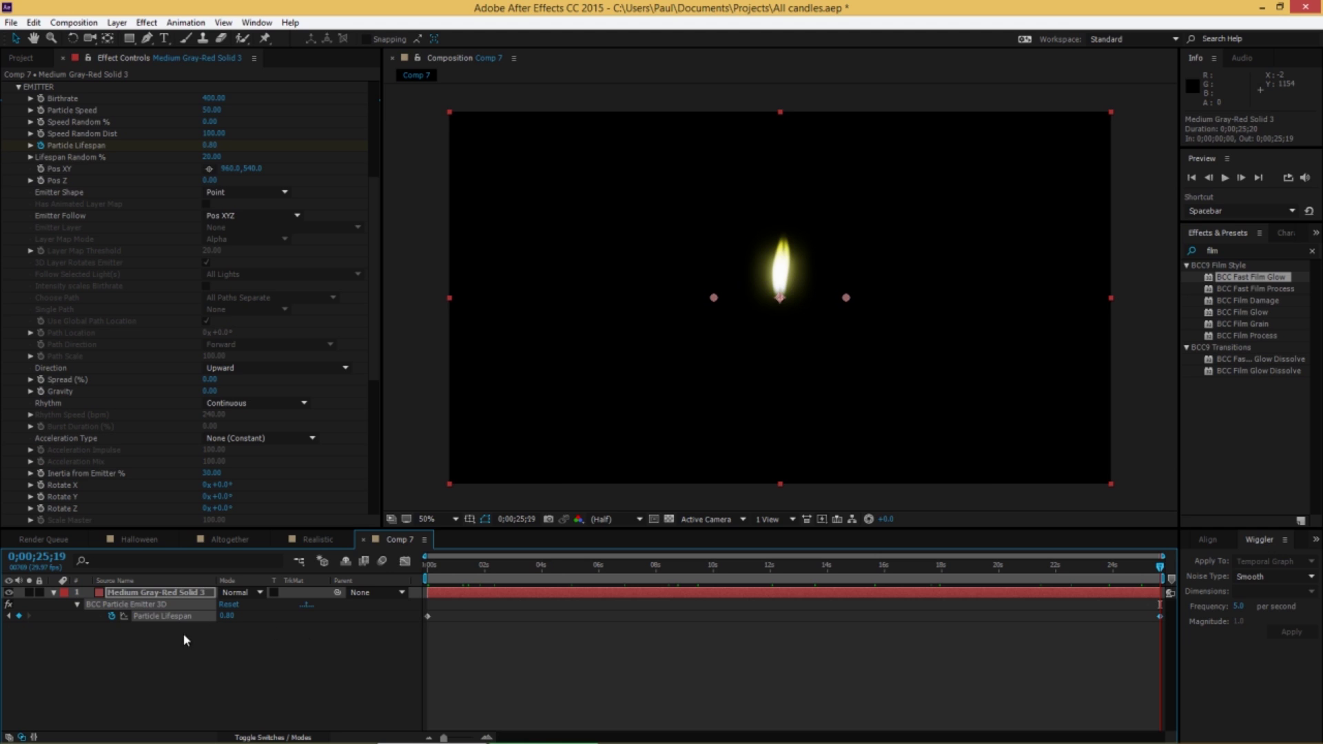
{"action": "left_click", "coordinate": [165, 616]}
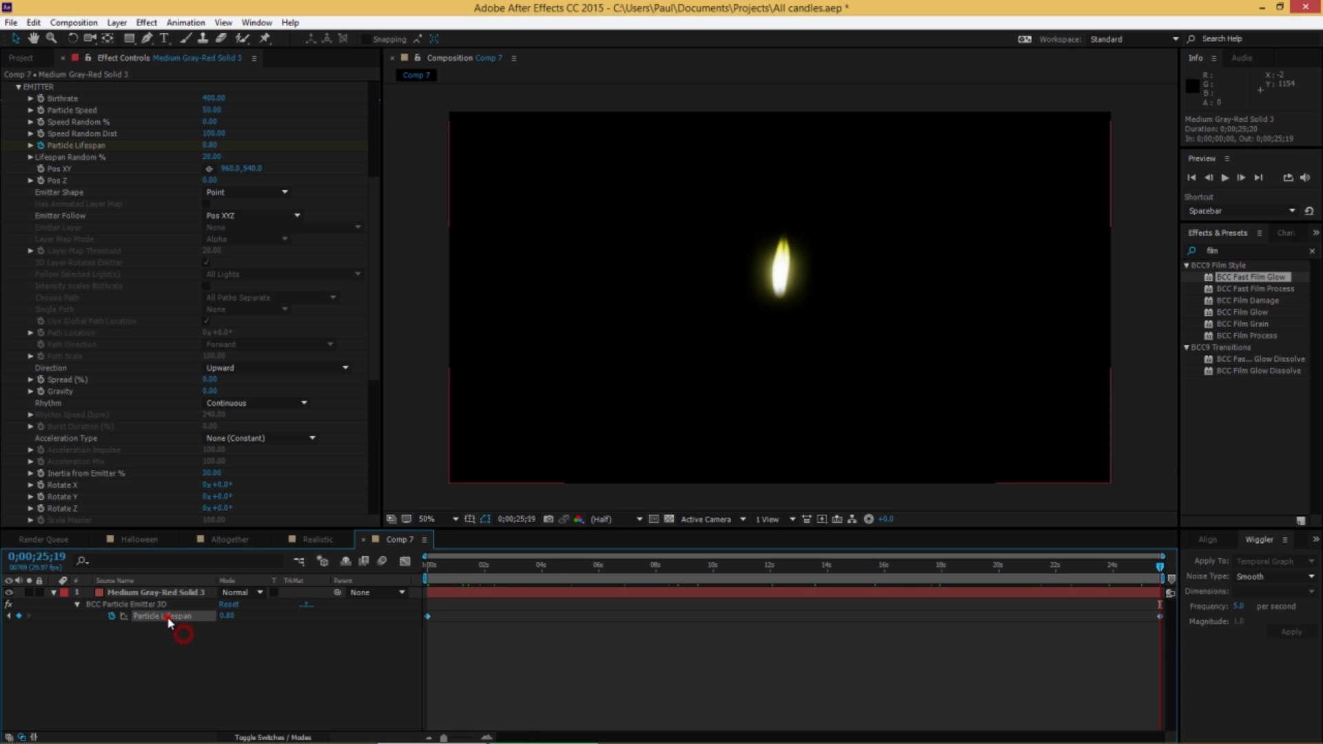
Step: Apply a Wiggler with frequency 1 and magnitude 0.7 to the Particle Lifespan keyframes
{"action": "left_click", "coordinate": [1241, 608]}
{"action": "type", "text": "1"}
{"action": "left_click", "coordinate": [1240, 622]}
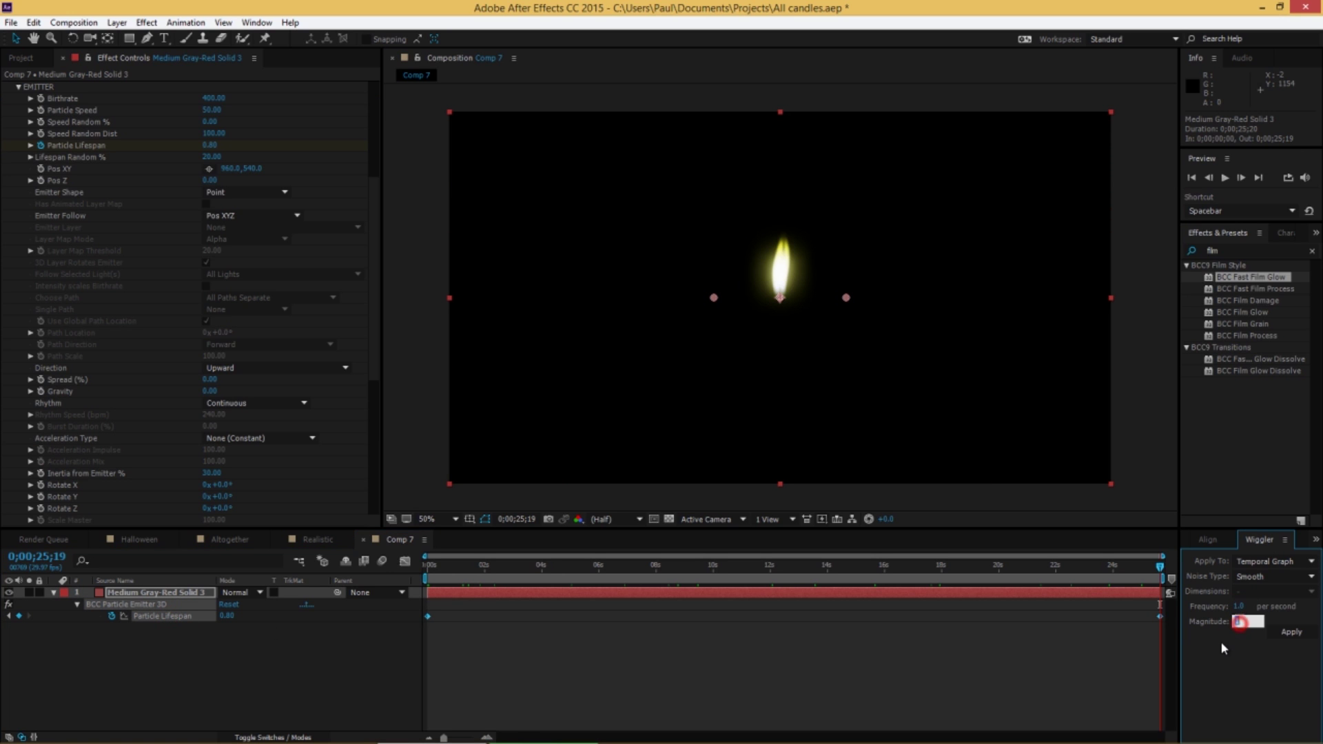
{"action": "key", "text": "Return"}
{"action": "left_click", "coordinate": [1293, 632]}
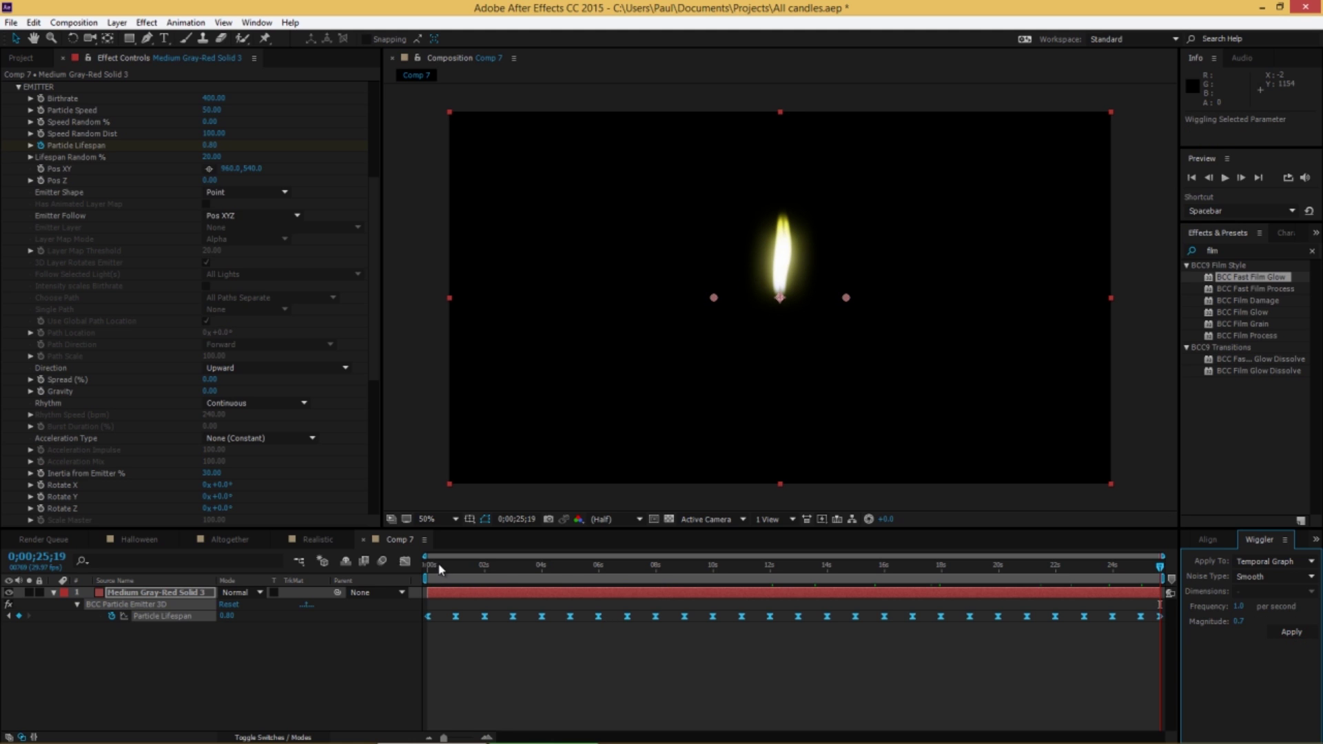
{"action": "left_click_drag", "start_coordinate": [440, 570], "coordinate": [1163, 607]}
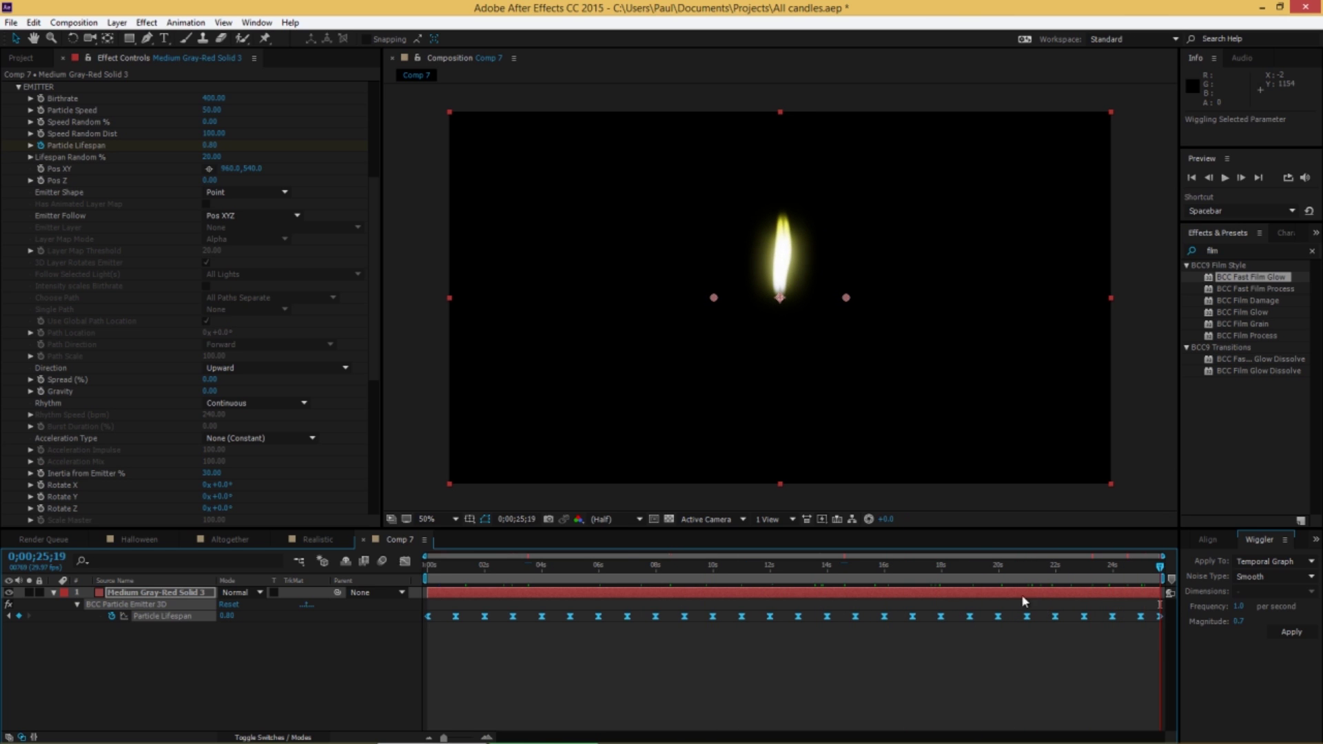
{"action": "mouse_move", "coordinate": [827, 571]}
{"action": "left_mouse_down"}
{"action": "mouse_move", "coordinate": [413, 579]}
{"action": "mouse_move", "coordinate": [838, 572]}
{"action": "left_mouse_up"}
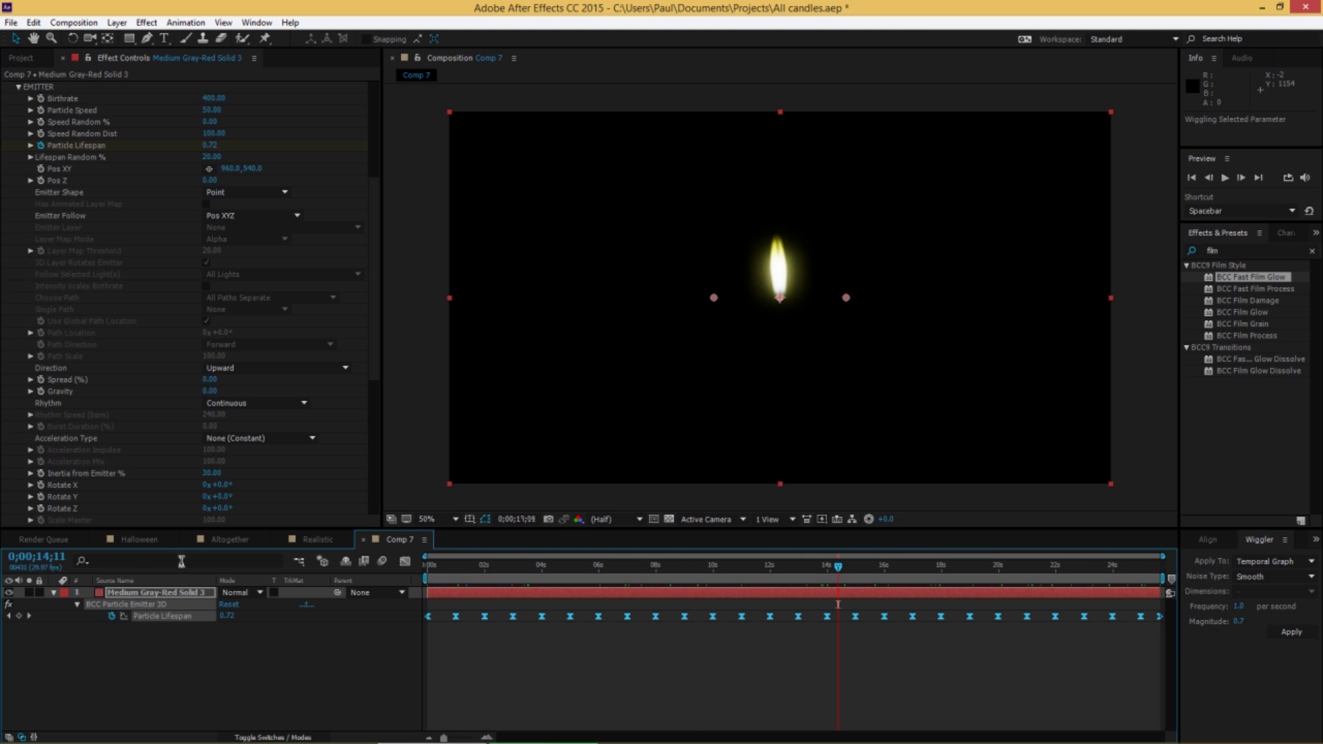
Step: Deselect and collapse the solid layer, returning to the Project panel
{"action": "left_click", "coordinate": [58, 597]}
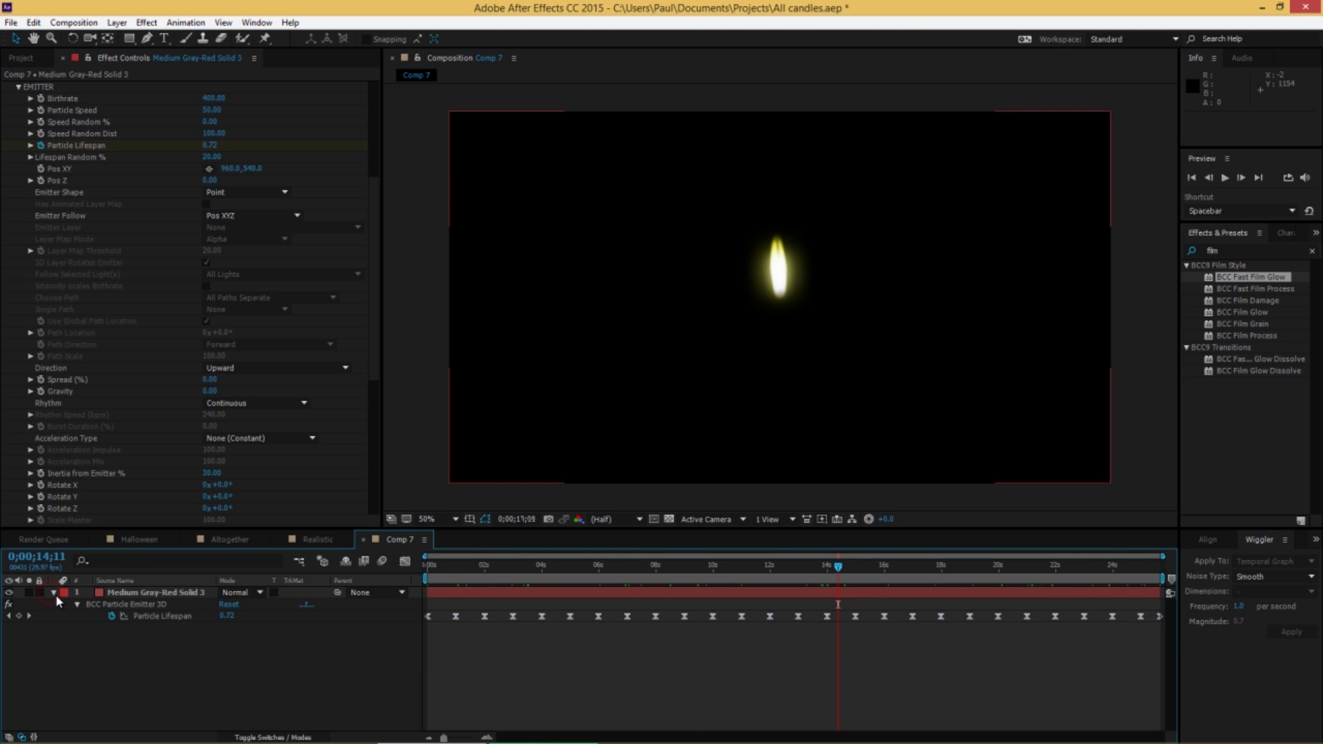
{"action": "left_click", "coordinate": [53, 593]}
{"action": "scroll", "coordinate": [60, 197], "scroll_direction": "up", "scroll_amount": 3}
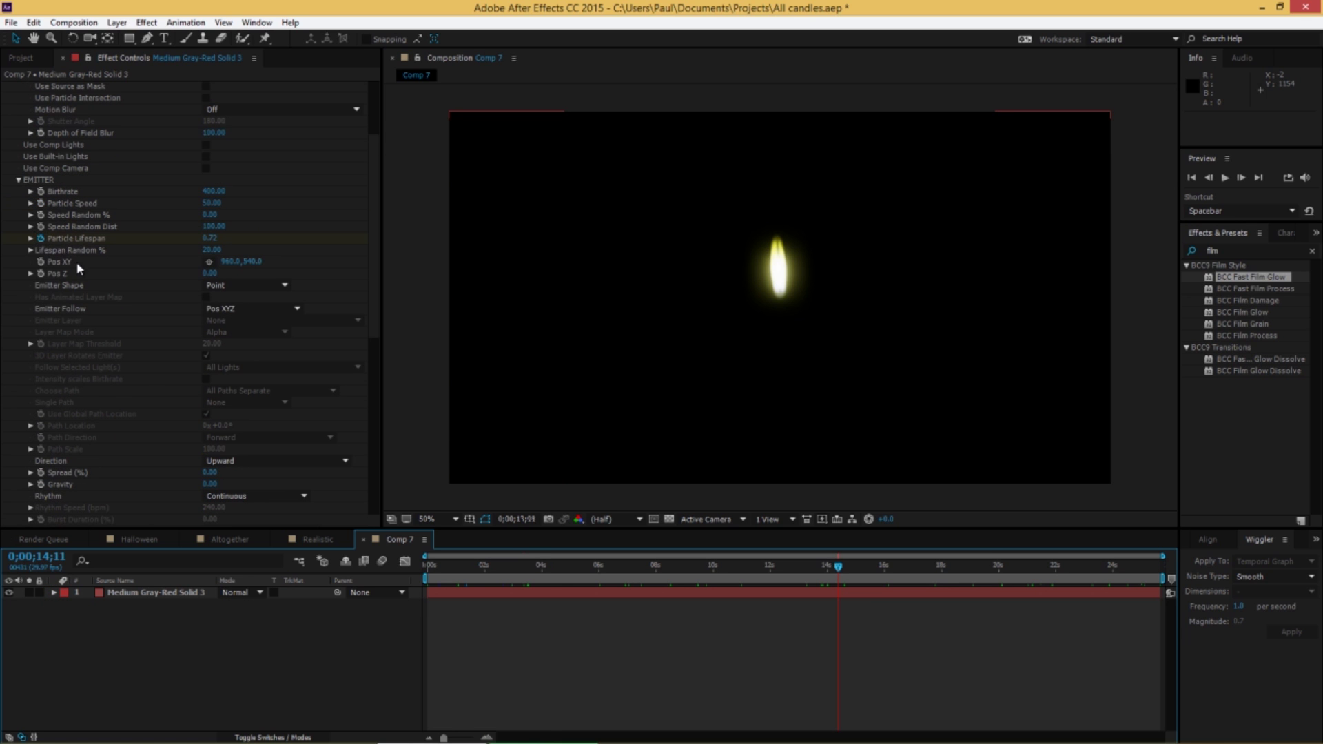
{"action": "scroll", "coordinate": [79, 262], "scroll_direction": "up", "scroll_amount": 4}
{"action": "left_click", "coordinate": [21, 58]}
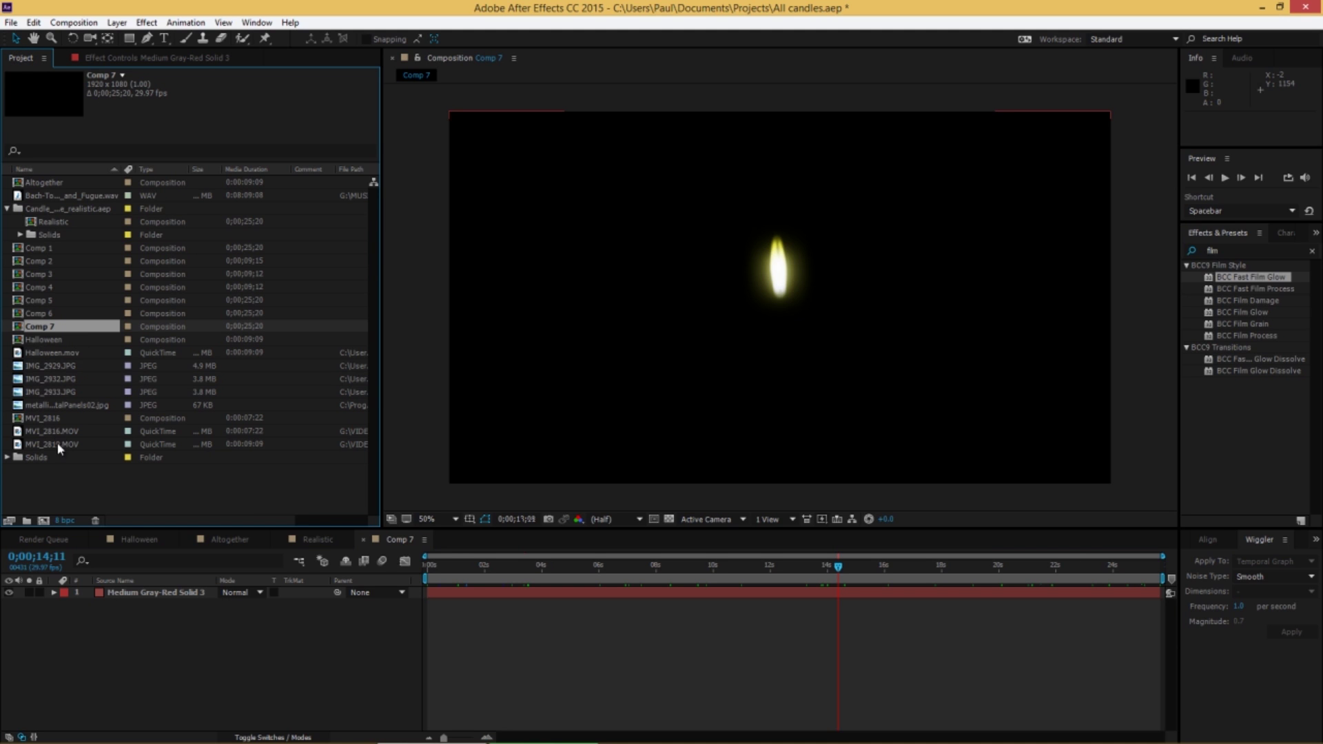
Step: Add Bach-Toccata_and_Fugue.wav to Comp 7, show its waveform, and align it to 17 seconds
{"action": "left_click_drag", "start_coordinate": [66, 200], "coordinate": [159, 665]}
{"action": "key", "text": "l"}
{"action": "key", "text": "l"}
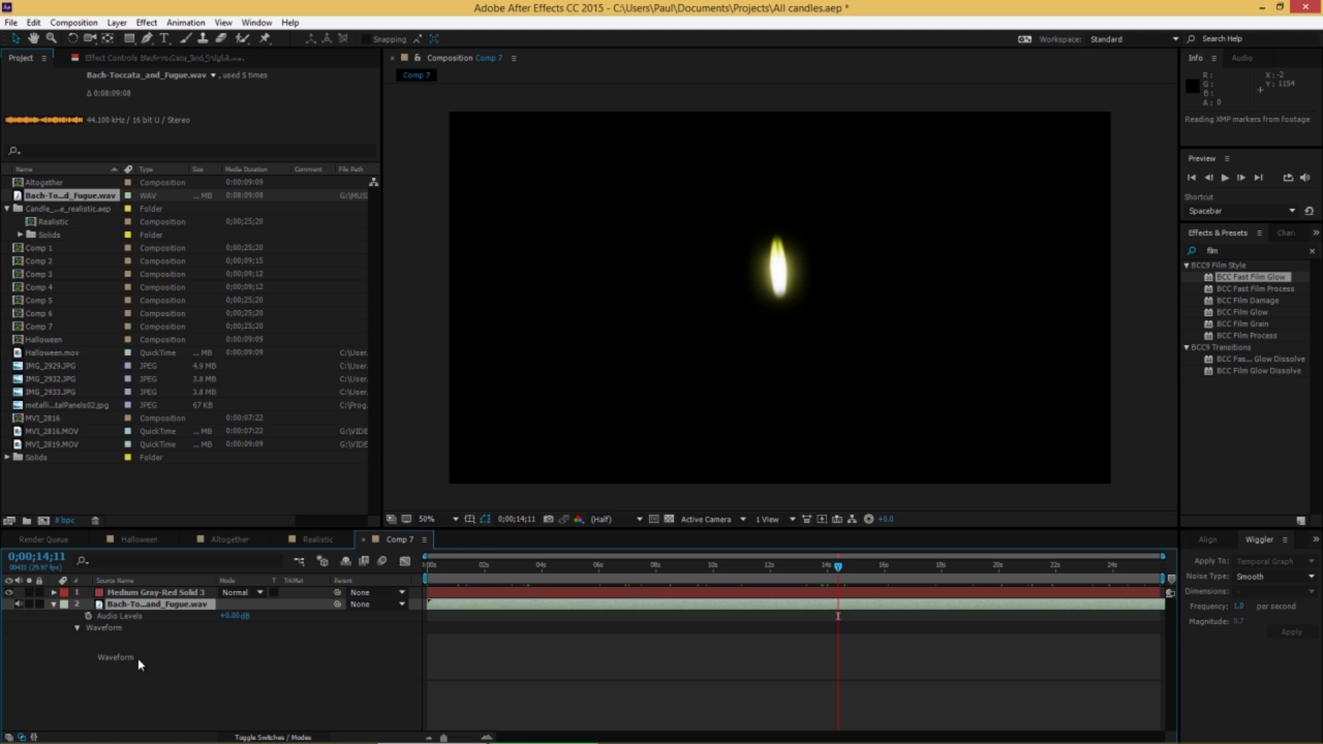
{"action": "left_click", "coordinate": [923, 566]}
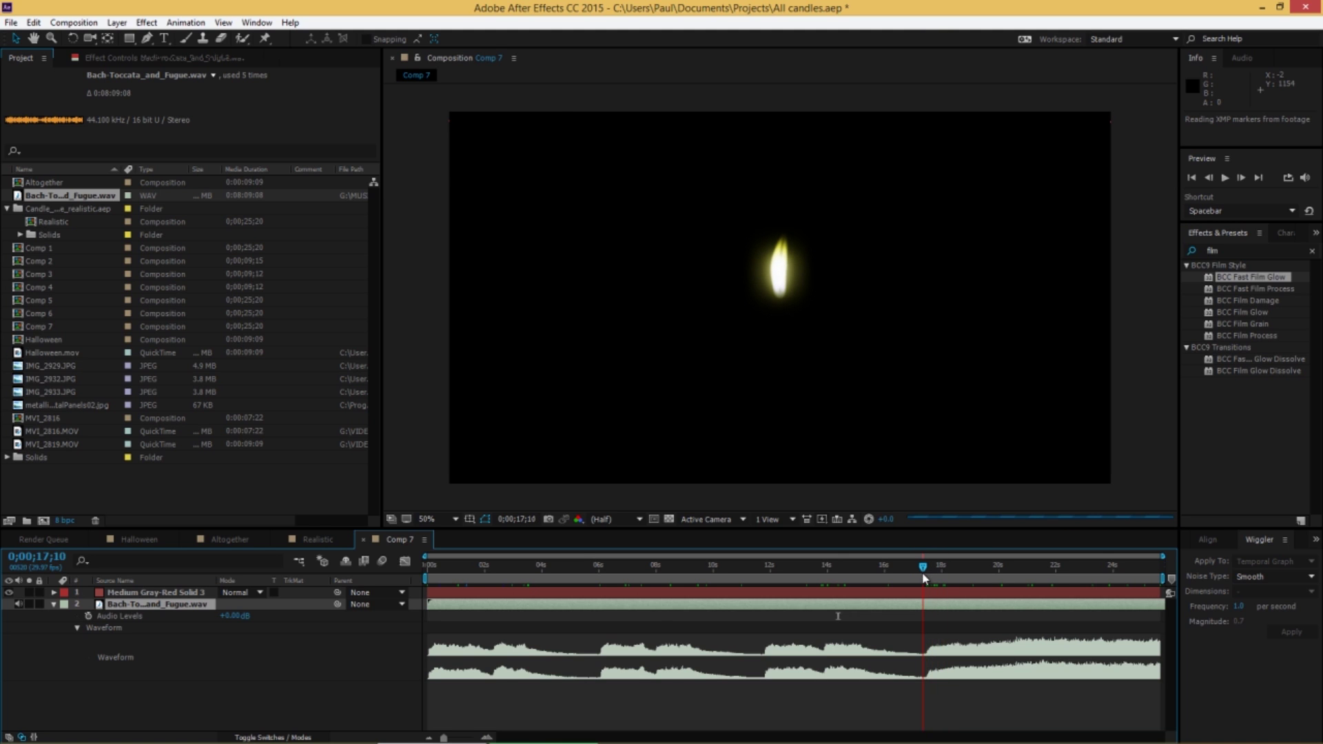
{"action": "mouse_move", "coordinate": [427, 603]}
{"action": "left_mouse_down"}
{"action": "mouse_move", "coordinate": [911, 614]}
{"action": "mouse_move", "coordinate": [449, 612]}
{"action": "left_mouse_up"}
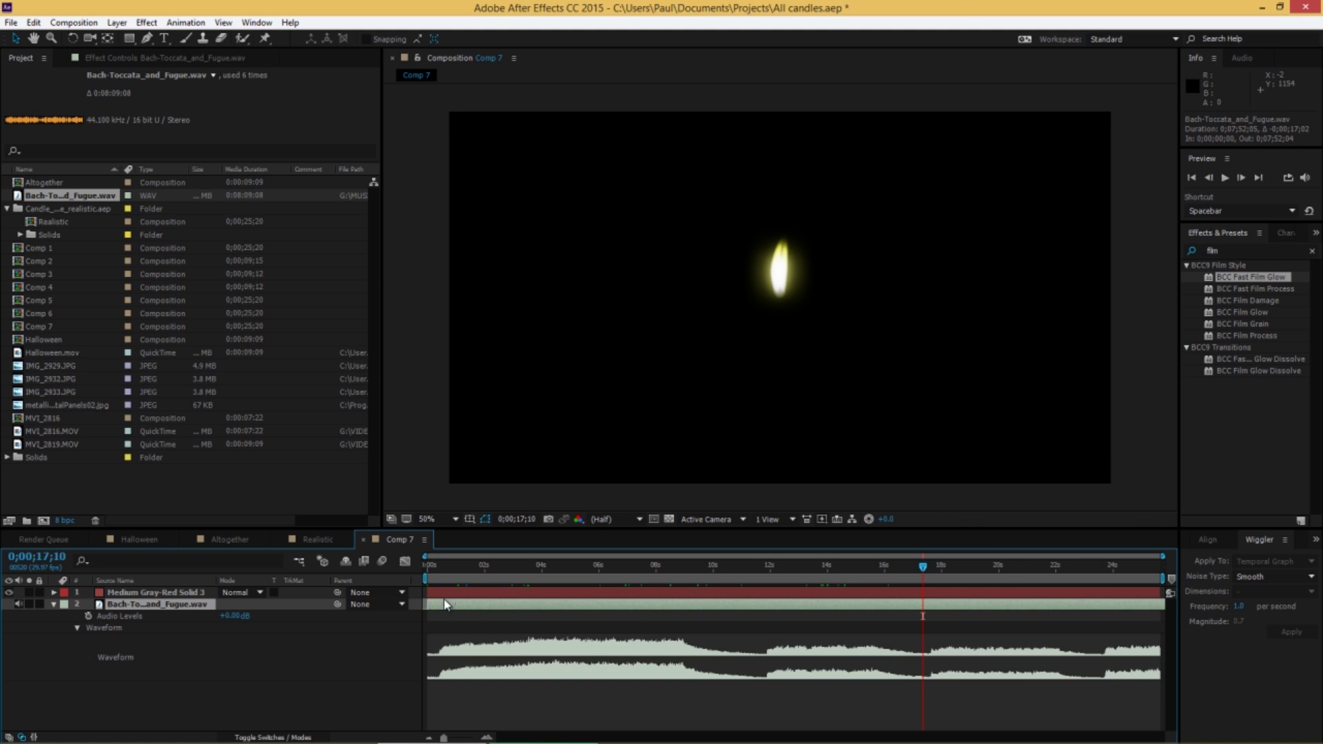
{"action": "left_click", "coordinate": [429, 567]}
{"action": "left_click", "coordinate": [54, 604]}
Step: Create a purple solid named Beat reactor in Comp 7
{"action": "right_click", "coordinate": [132, 637]}
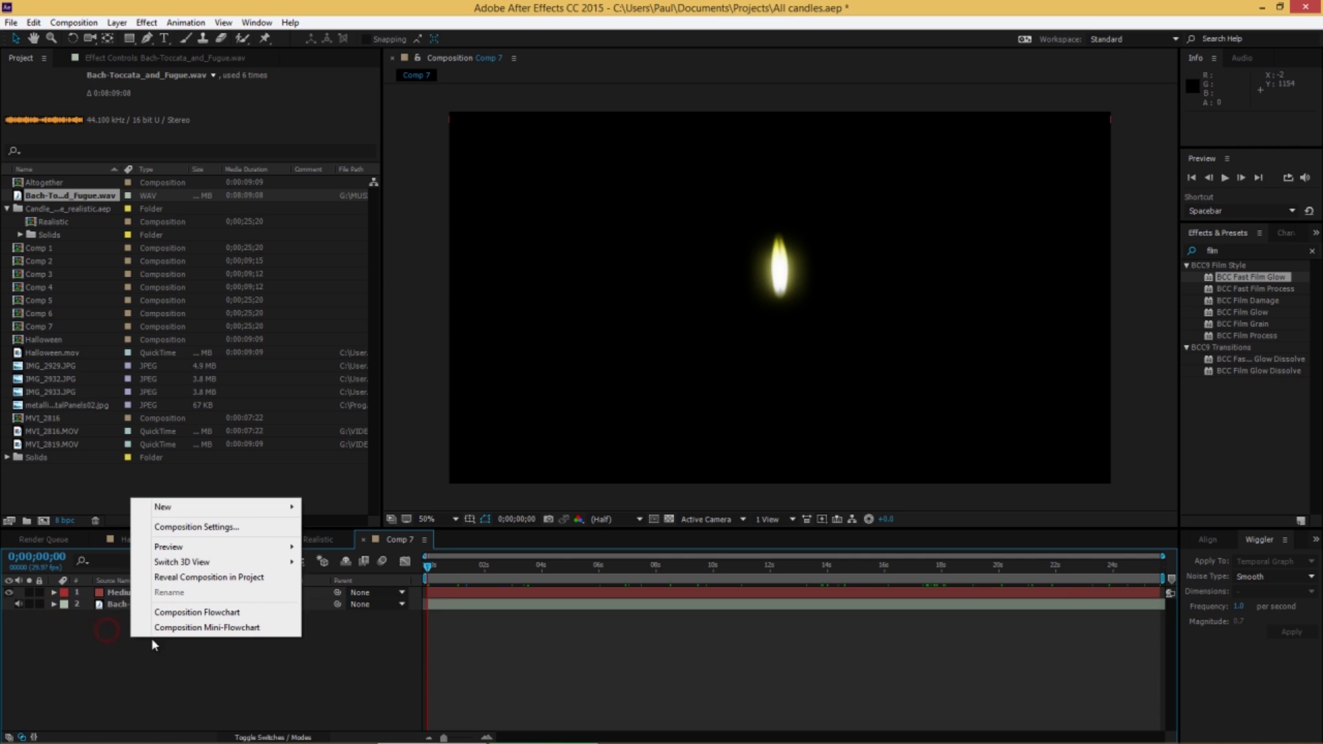
{"action": "mouse_move", "coordinate": [210, 504]}
{"action": "left_click", "coordinate": [372, 545]}
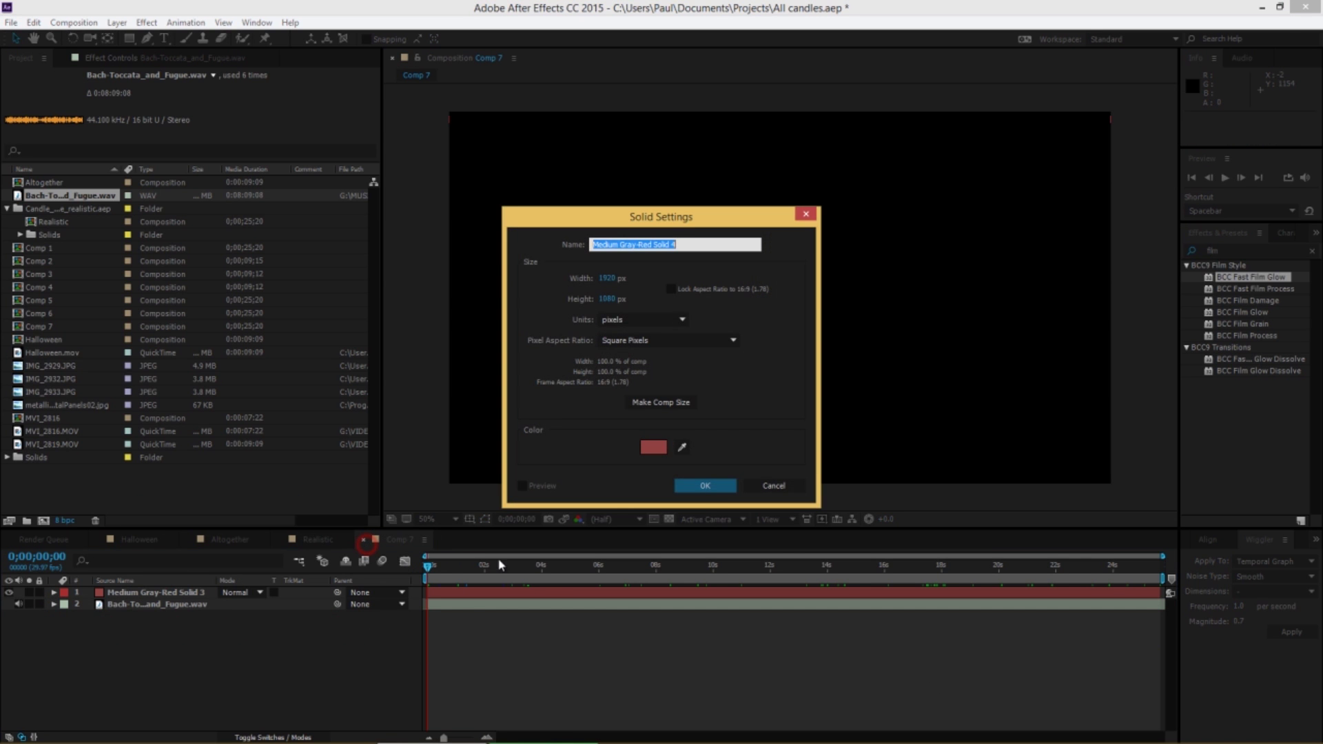
{"action": "type", "text": "Beat reactor"}
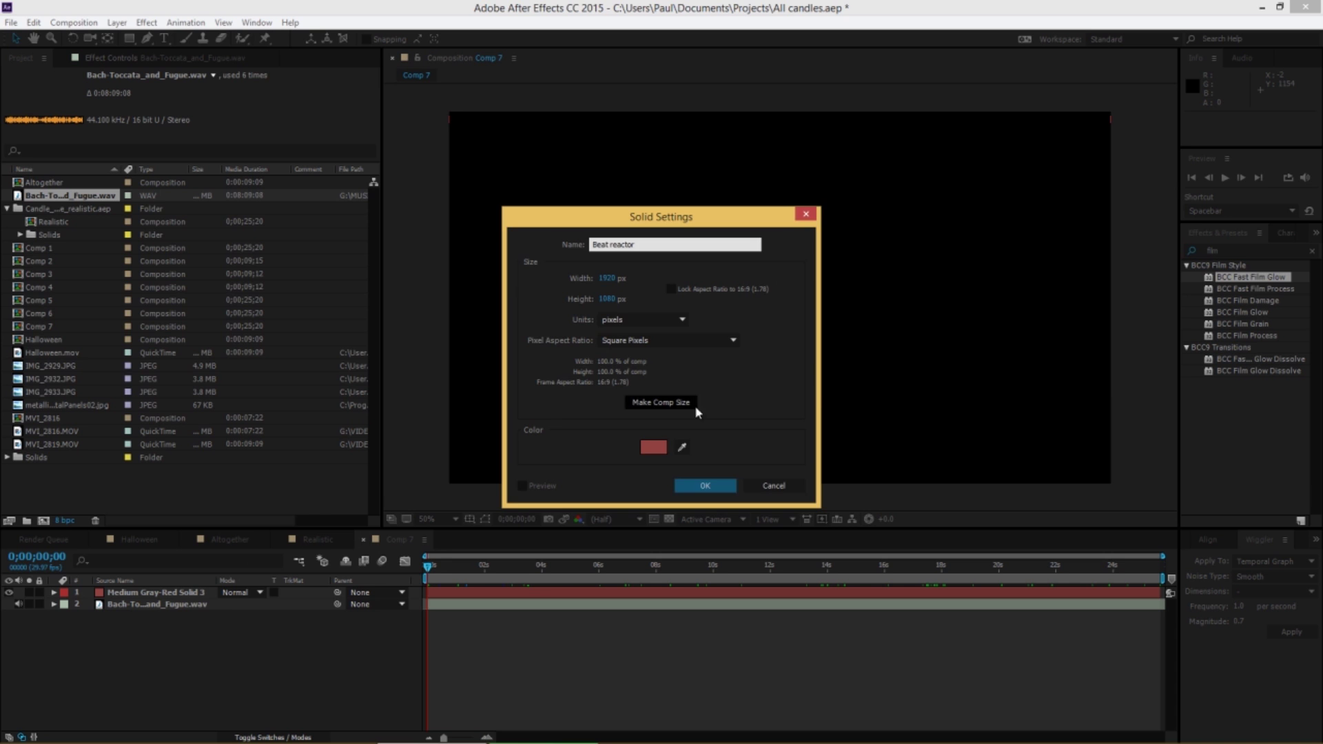
{"action": "left_click", "coordinate": [654, 448]}
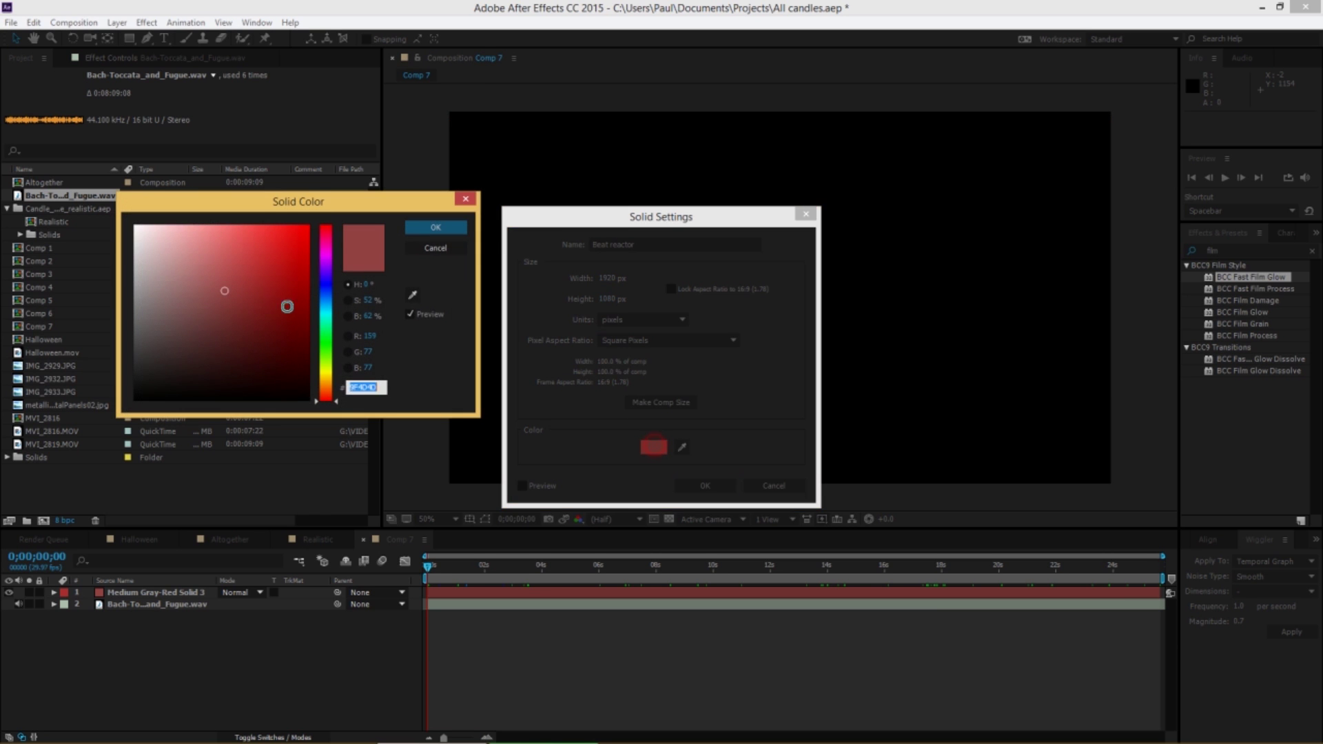
{"action": "left_click_drag", "start_coordinate": [321, 282], "coordinate": [324, 269]}
{"action": "left_click", "coordinate": [436, 228]}
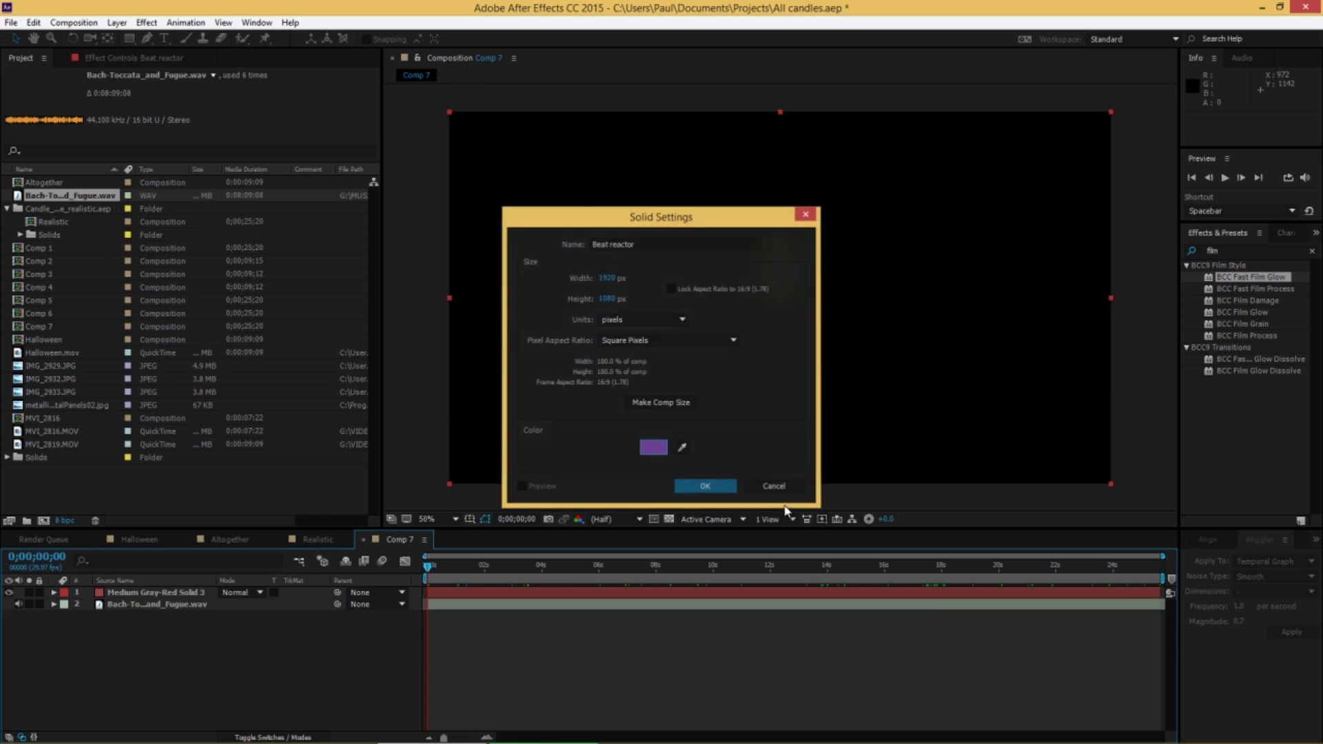
{"action": "left_click", "coordinate": [705, 486]}
Step: Apply BCC Beat Reactor to it, solo the layer at 0;00;02;20, and open Host Layer choices
{"action": "double_click", "coordinate": [1243, 251]}
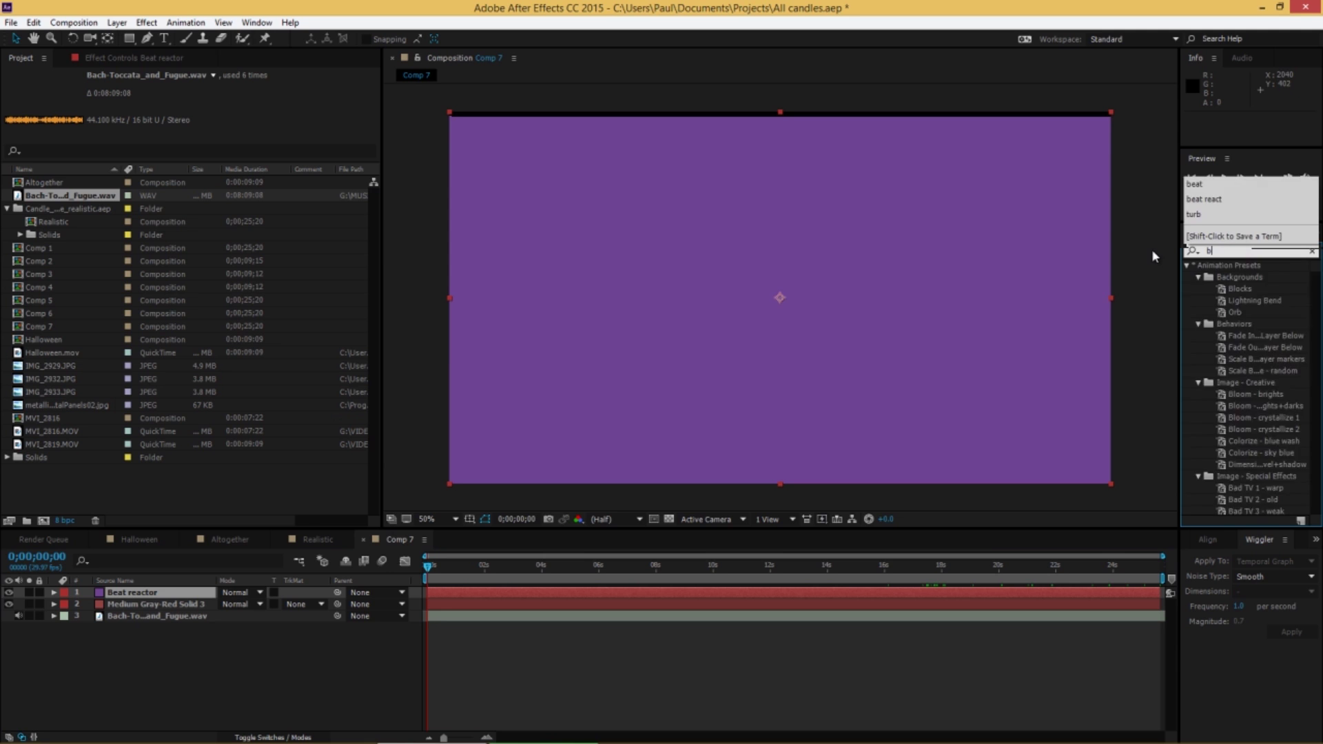
{"action": "type", "text": "beat"}
{"action": "left_click_drag", "start_coordinate": [1236, 279], "coordinate": [527, 599]}
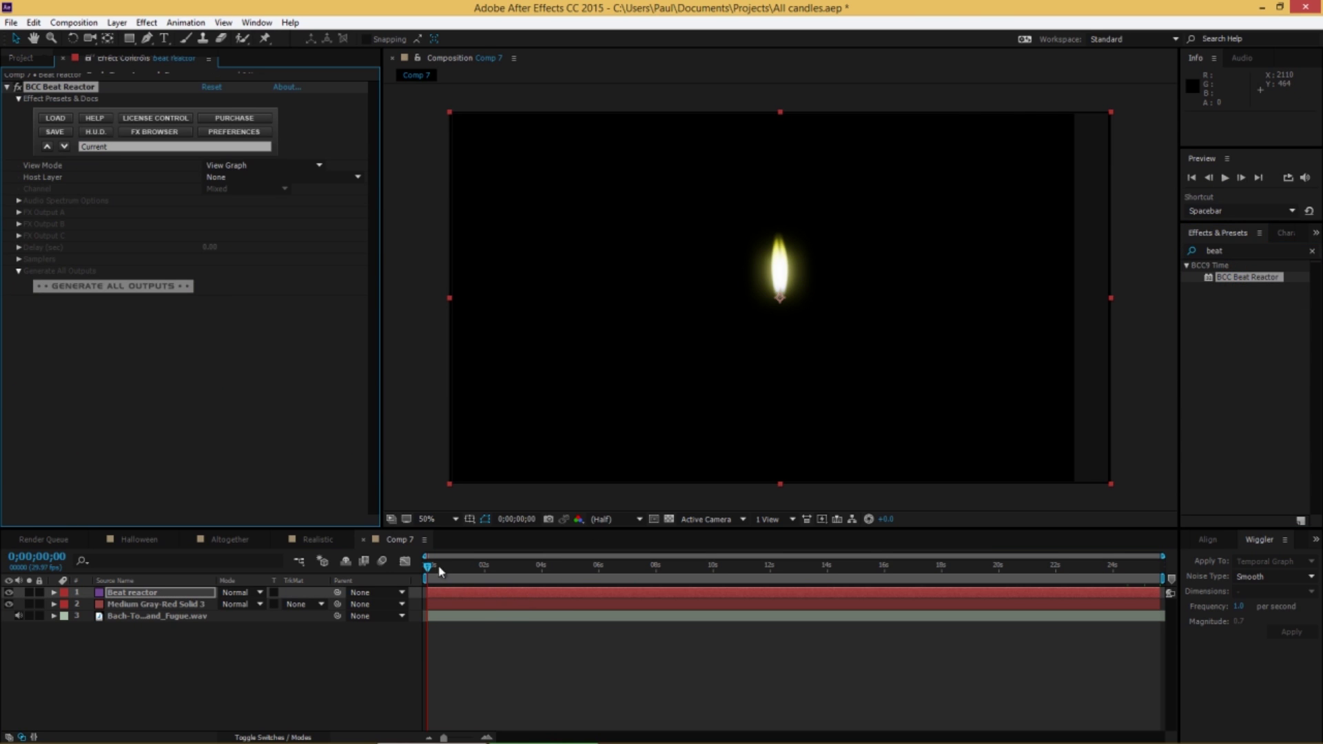
{"action": "left_click_drag", "start_coordinate": [440, 571], "coordinate": [504, 567]}
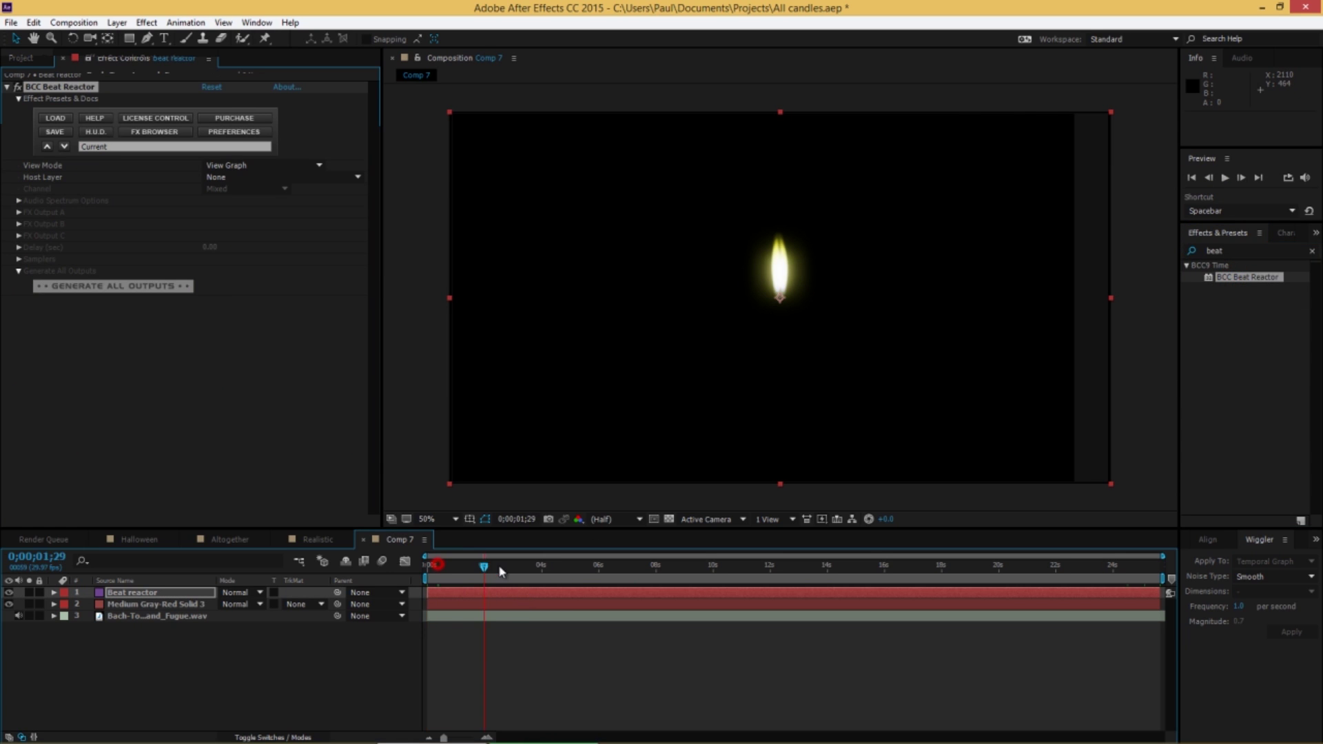
{"action": "left_click", "coordinate": [28, 593]}
{"action": "left_click", "coordinate": [232, 177]}
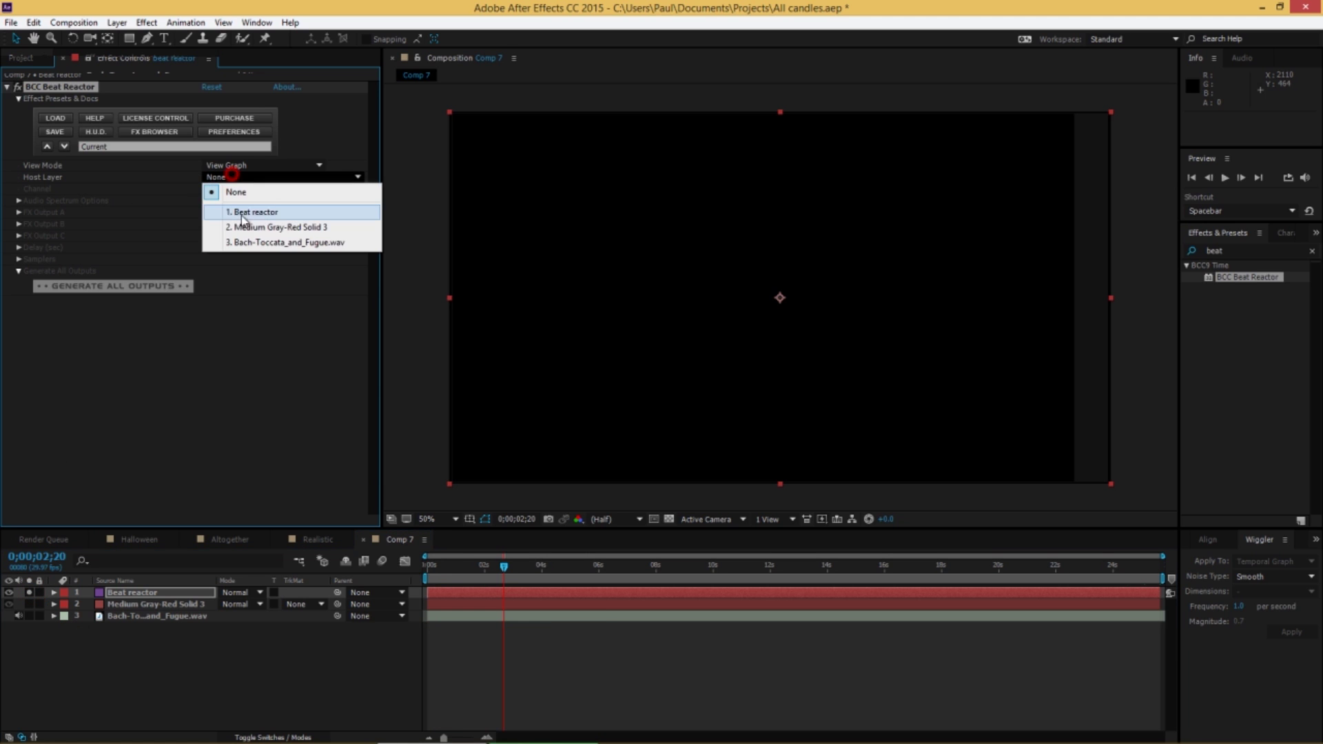
Step: Host the Beat Reactor on Bach-Toccata_and_Fugue.wav and set Freq Resolution to 128
{"action": "left_click", "coordinate": [241, 242]}
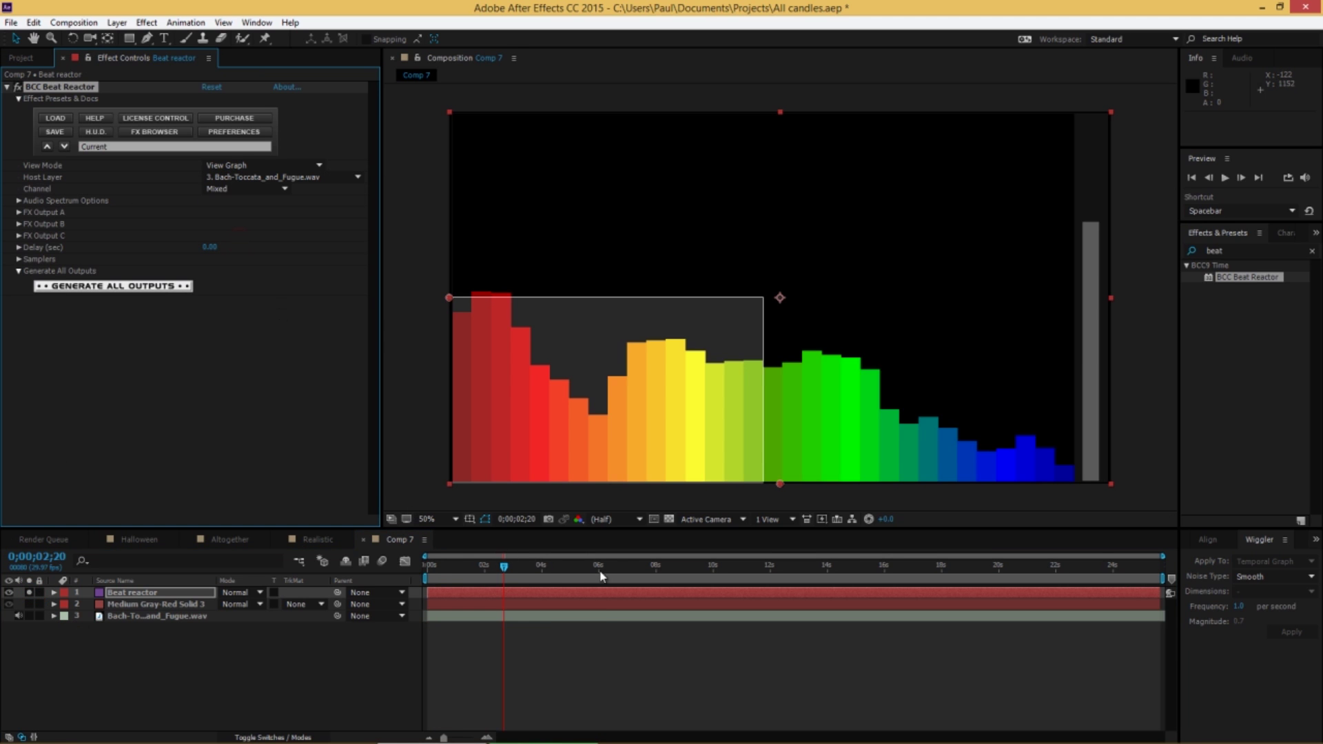
{"action": "mouse_move", "coordinate": [555, 574]}
{"action": "left_mouse_down"}
{"action": "mouse_move", "coordinate": [829, 578]}
{"action": "mouse_move", "coordinate": [425, 575]}
{"action": "mouse_move", "coordinate": [547, 574]}
{"action": "left_mouse_up"}
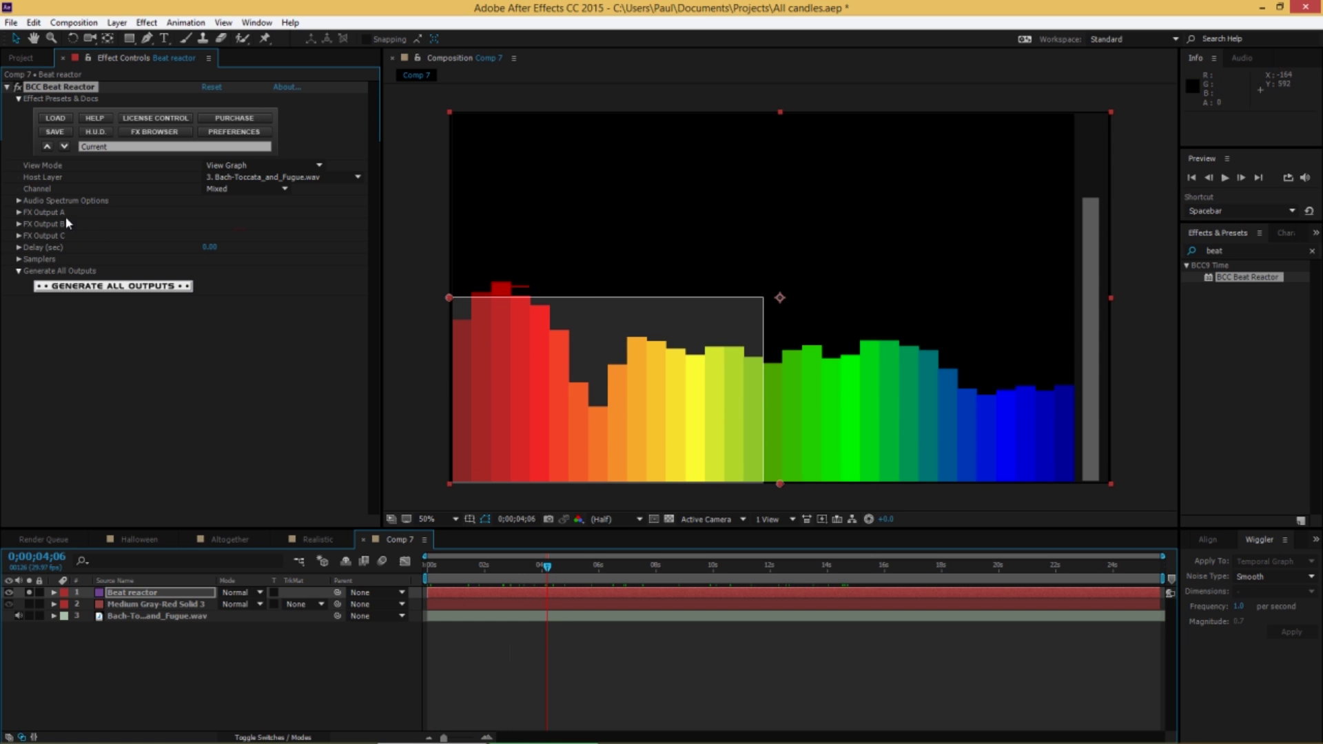
{"action": "left_click", "coordinate": [19, 202]}
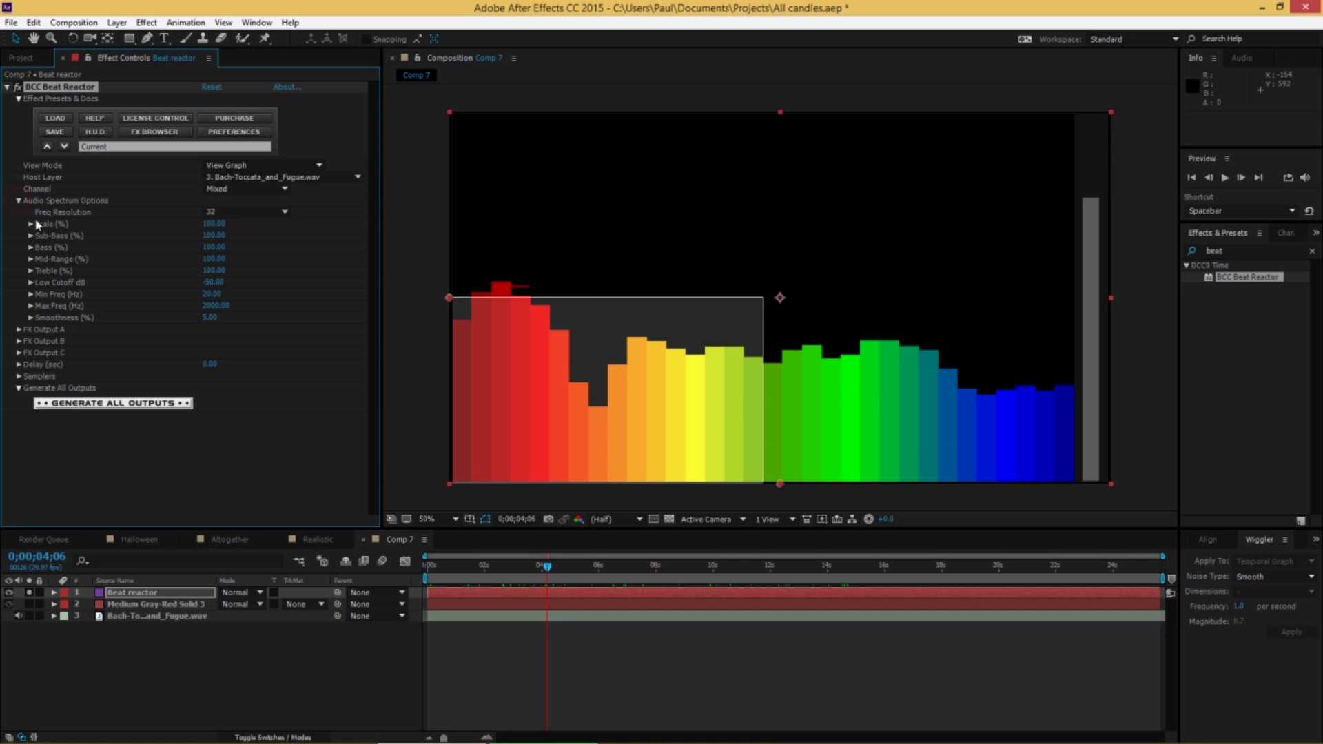
{"action": "left_click", "coordinate": [234, 212]}
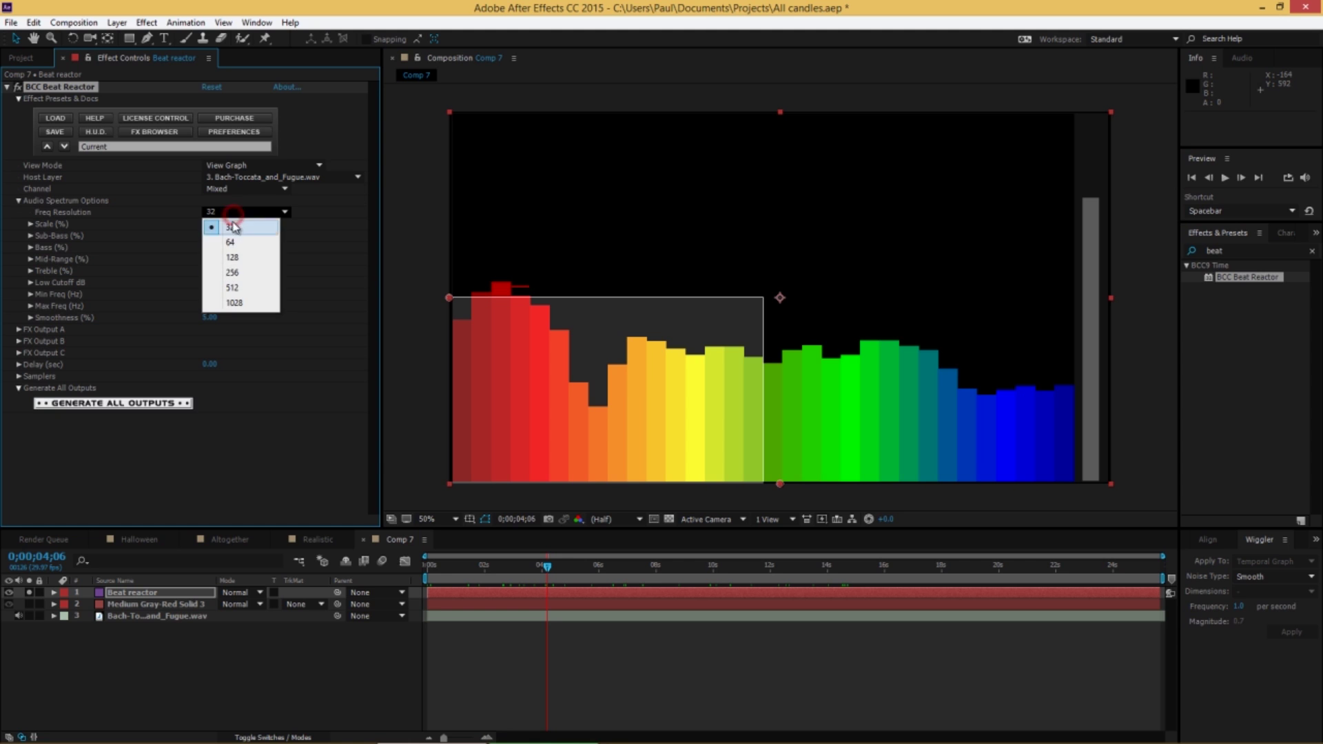
{"action": "left_click", "coordinate": [244, 259]}
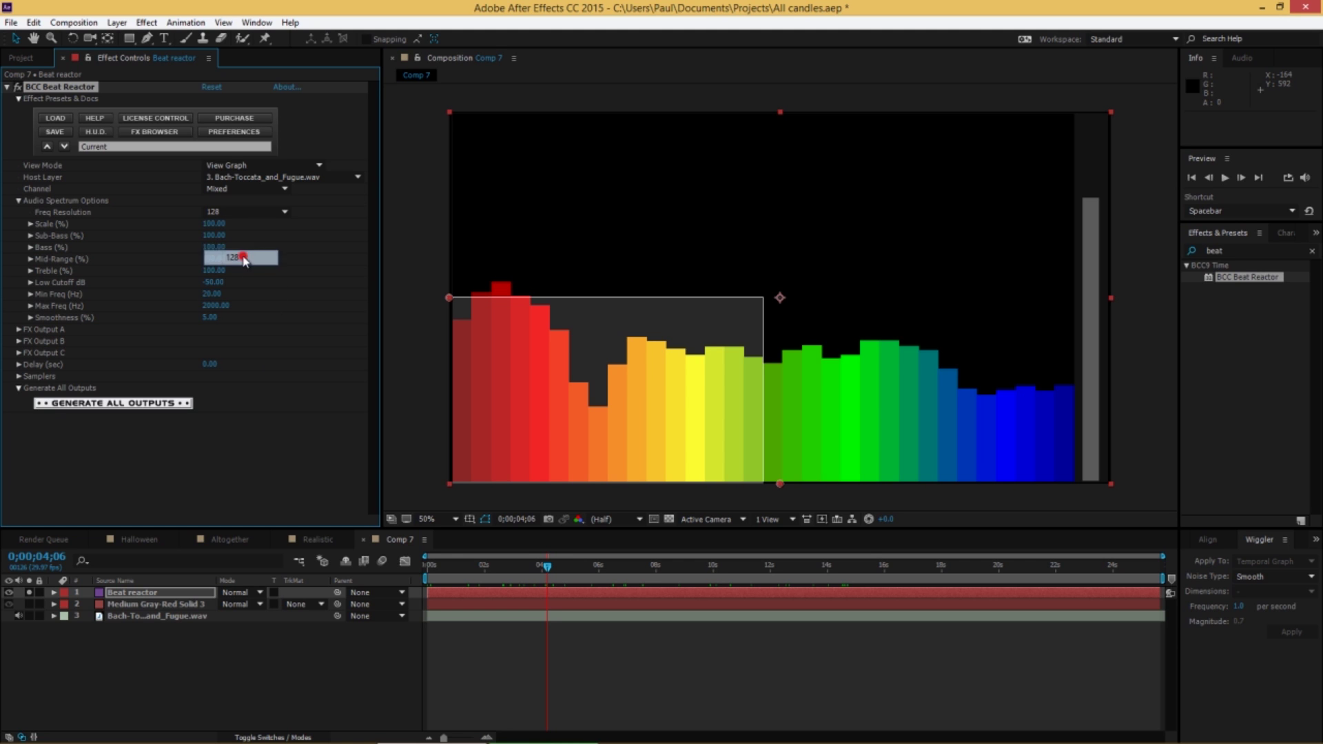
Step: Set Smoothness 0, Min Freq 0 and Max Freq 3700, leaving Mid-Range unchanged
{"action": "left_click", "coordinate": [212, 318]}
{"action": "type", "text": "0"}
{"action": "key", "text": "Return"}
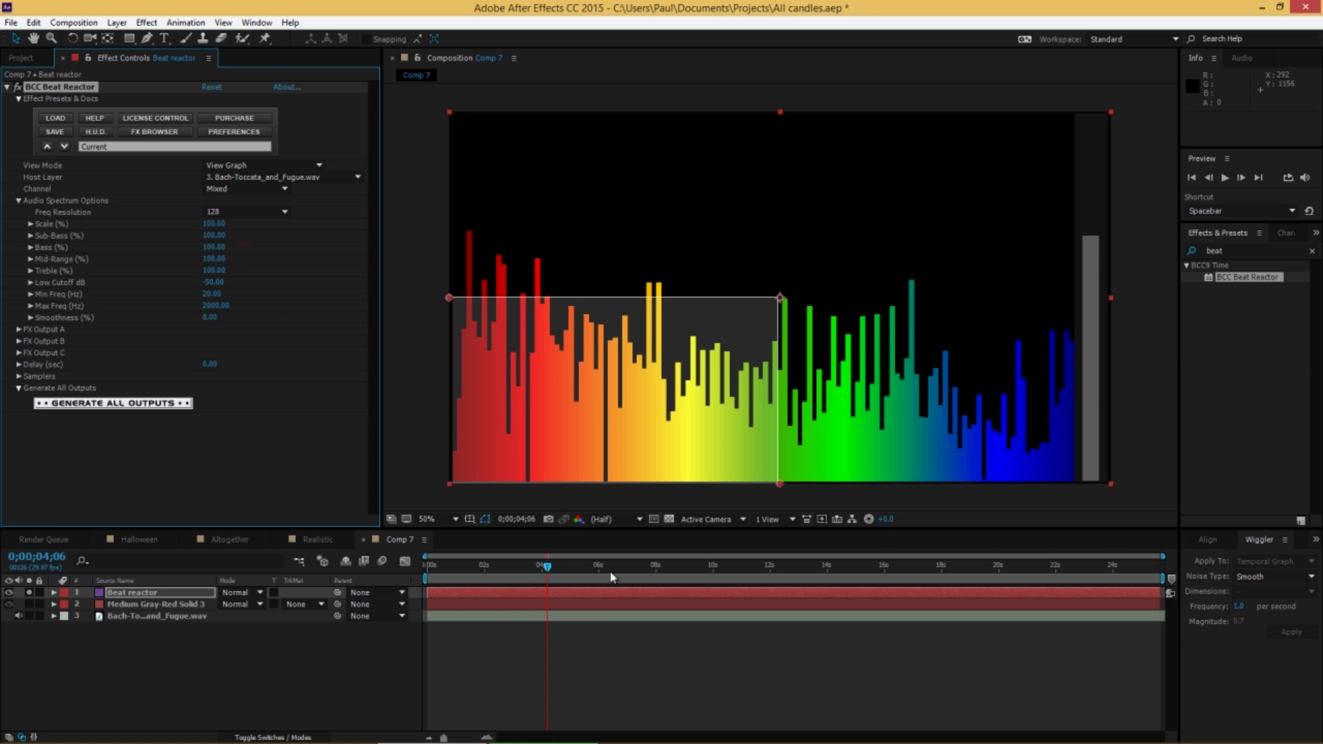
{"action": "key", "text": "space"}
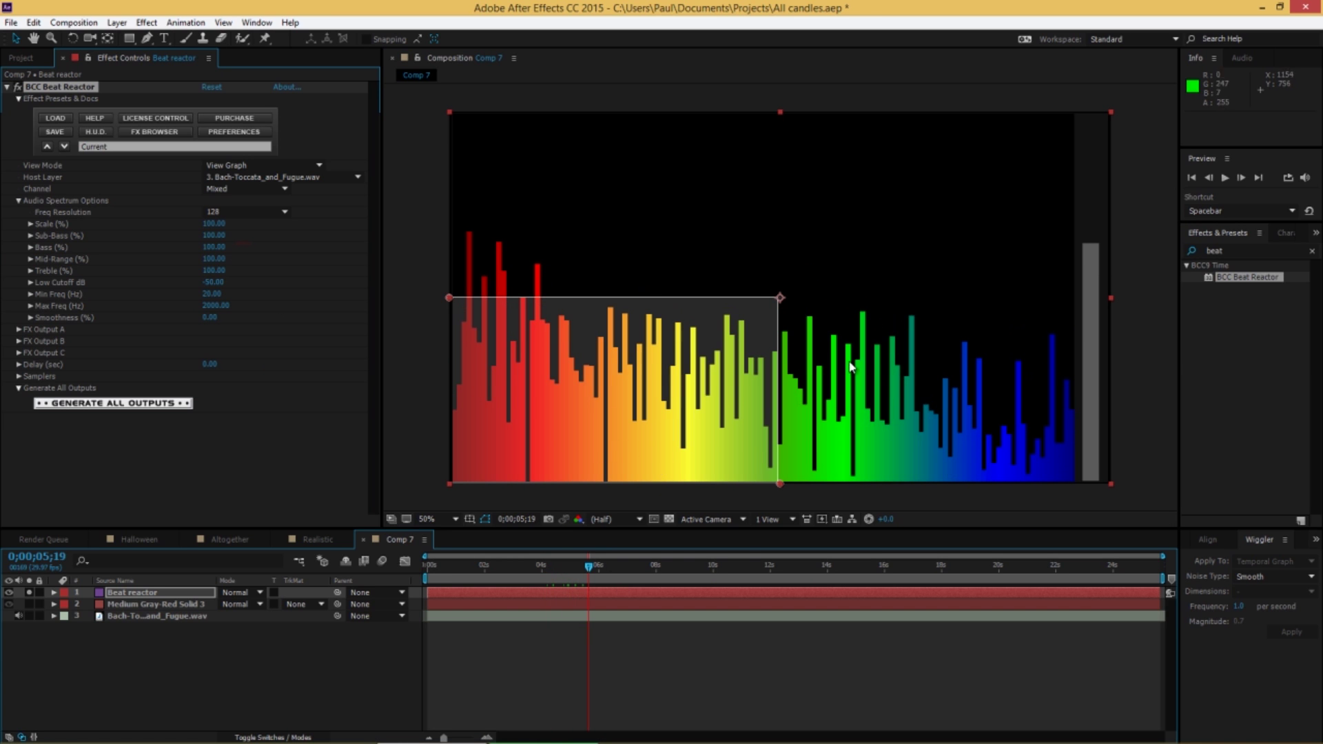
{"action": "left_click_drag", "start_coordinate": [589, 572], "coordinate": [650, 566]}
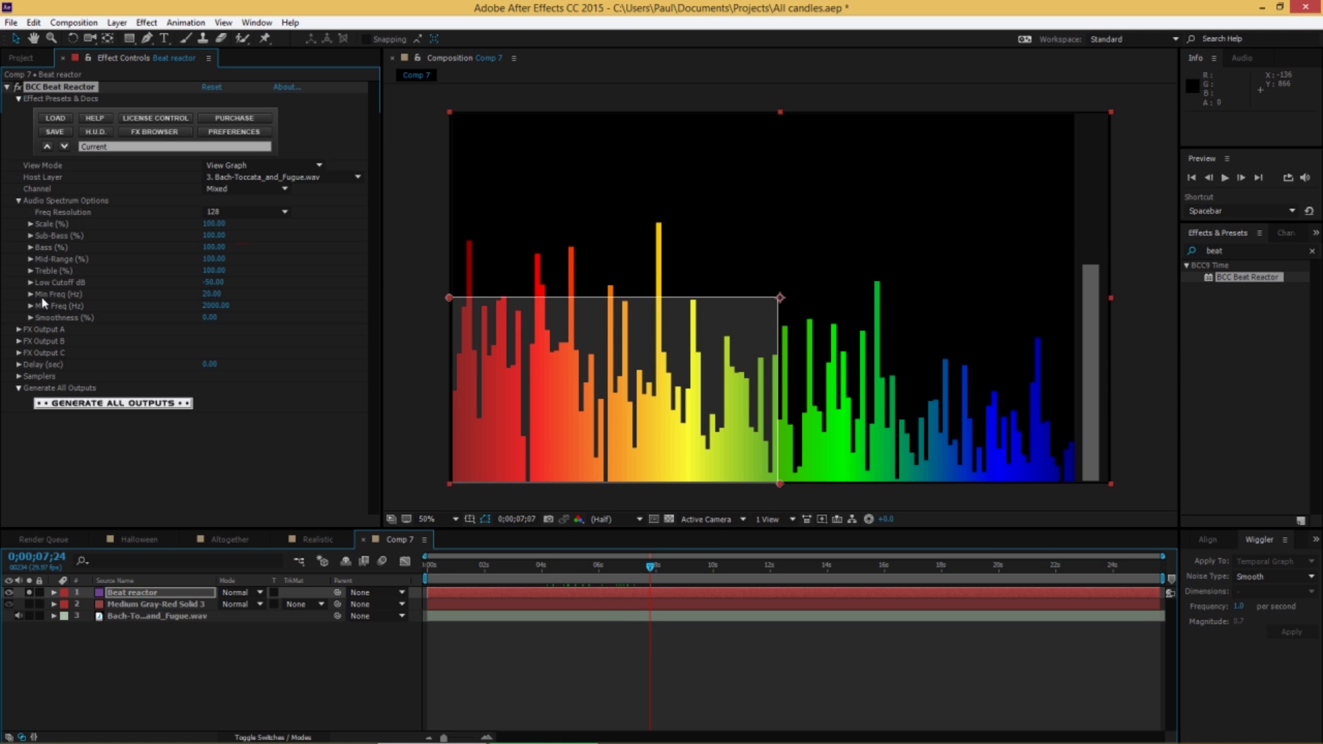
{"action": "left_click_drag", "start_coordinate": [215, 295], "coordinate": [179, 298]}
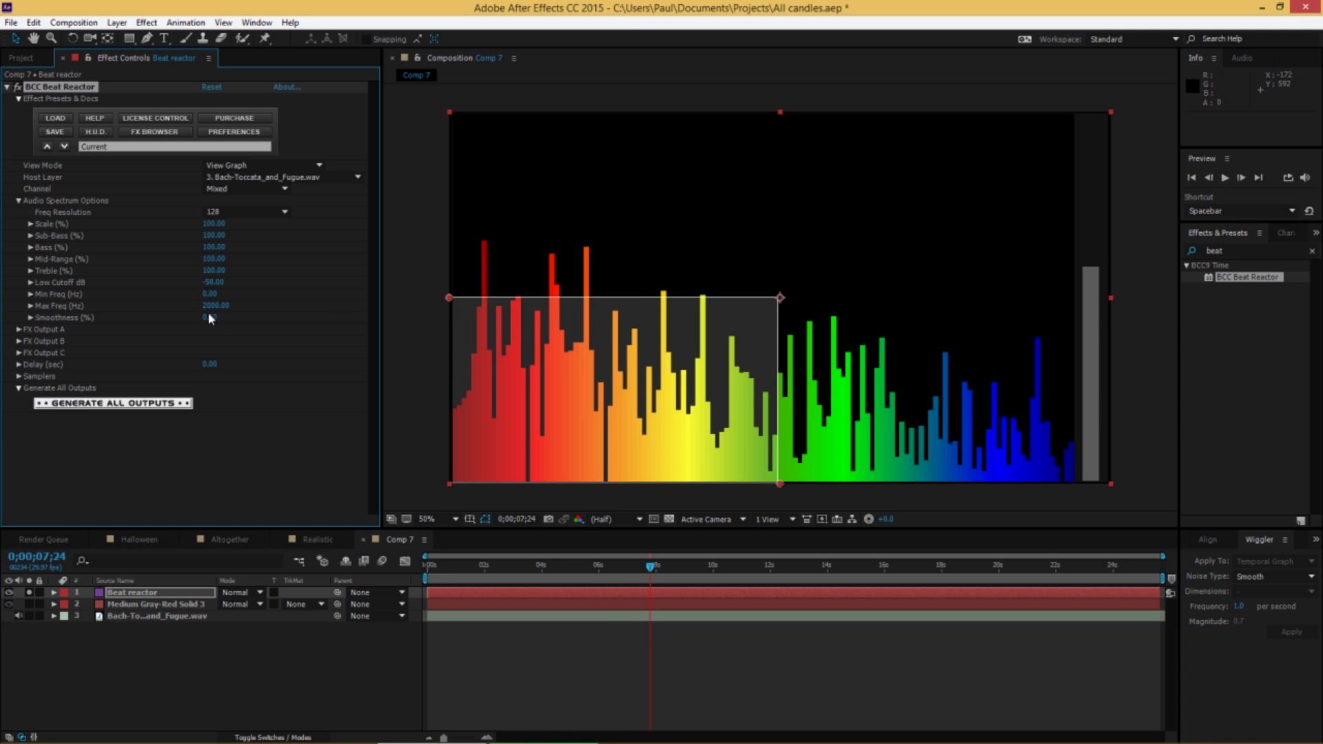
{"action": "left_click_drag", "start_coordinate": [216, 306], "coordinate": [228, 310]}
{"action": "left_click_drag", "start_coordinate": [220, 258], "coordinate": [259, 262]}
{"action": "key", "text": "ctrl+z"}
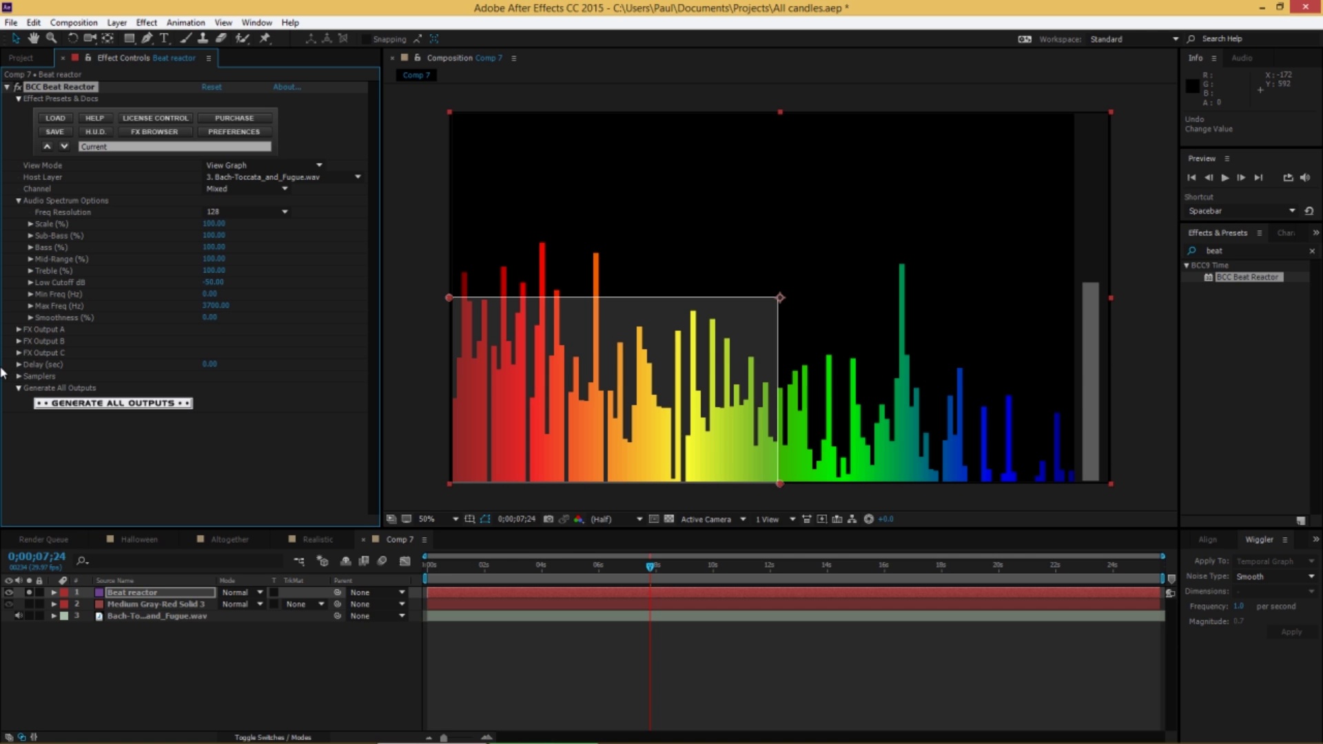
{"action": "left_click", "coordinate": [18, 201]}
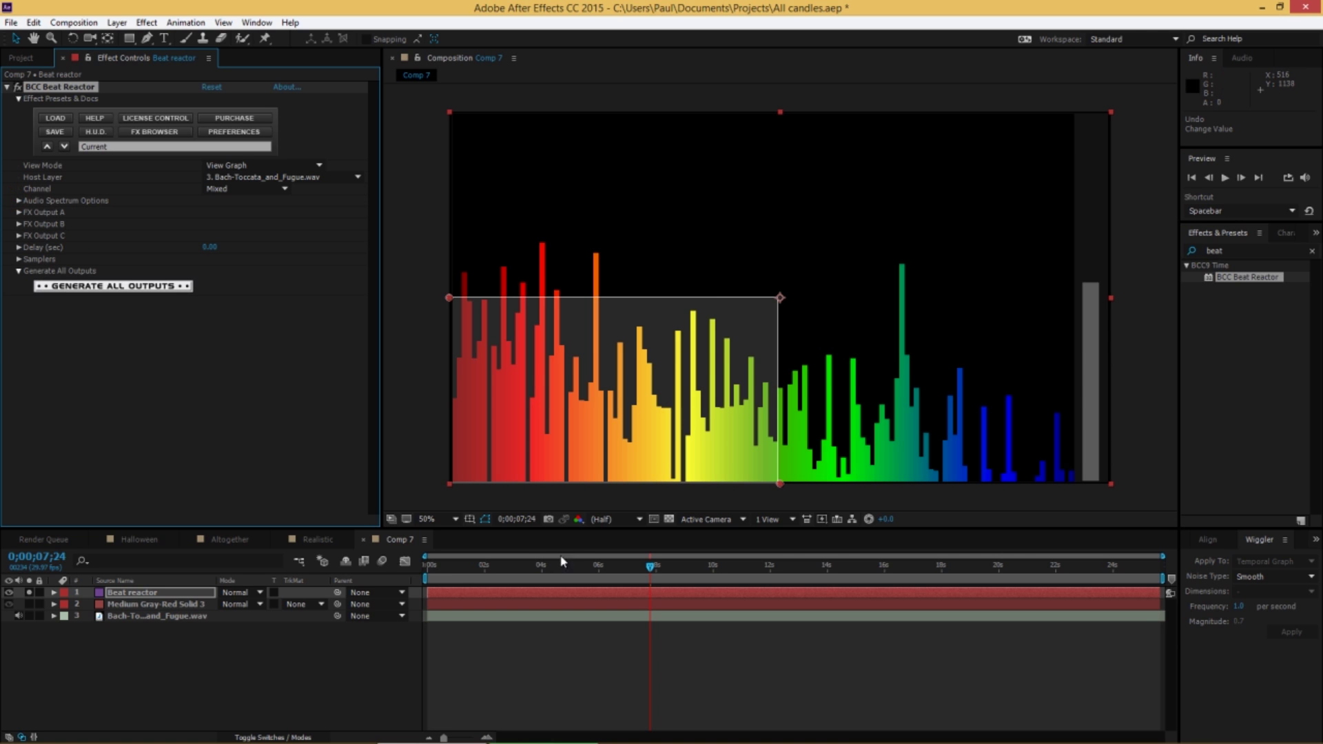
Step: Preview the composition with audio from the start to watch the spectrum
{"action": "left_click_drag", "start_coordinate": [572, 577], "coordinate": [393, 576]}
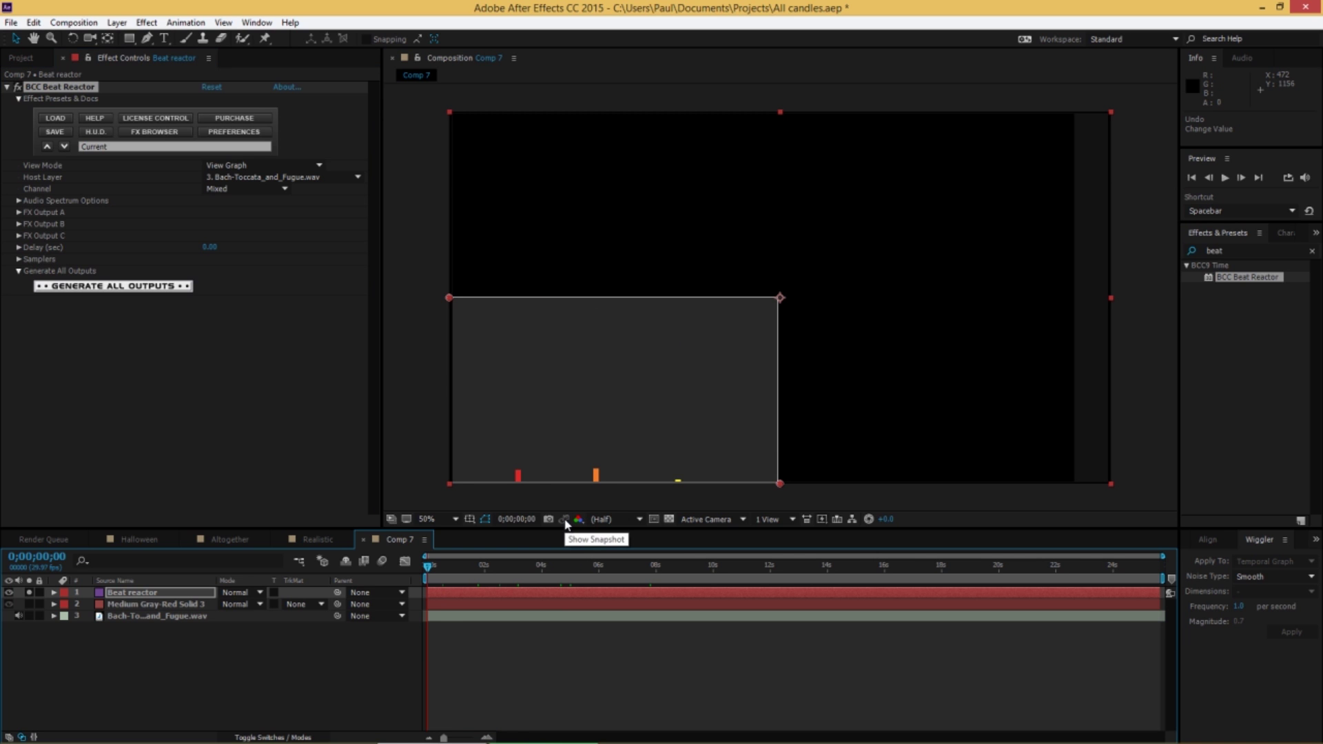
{"action": "key", "text": "space"}
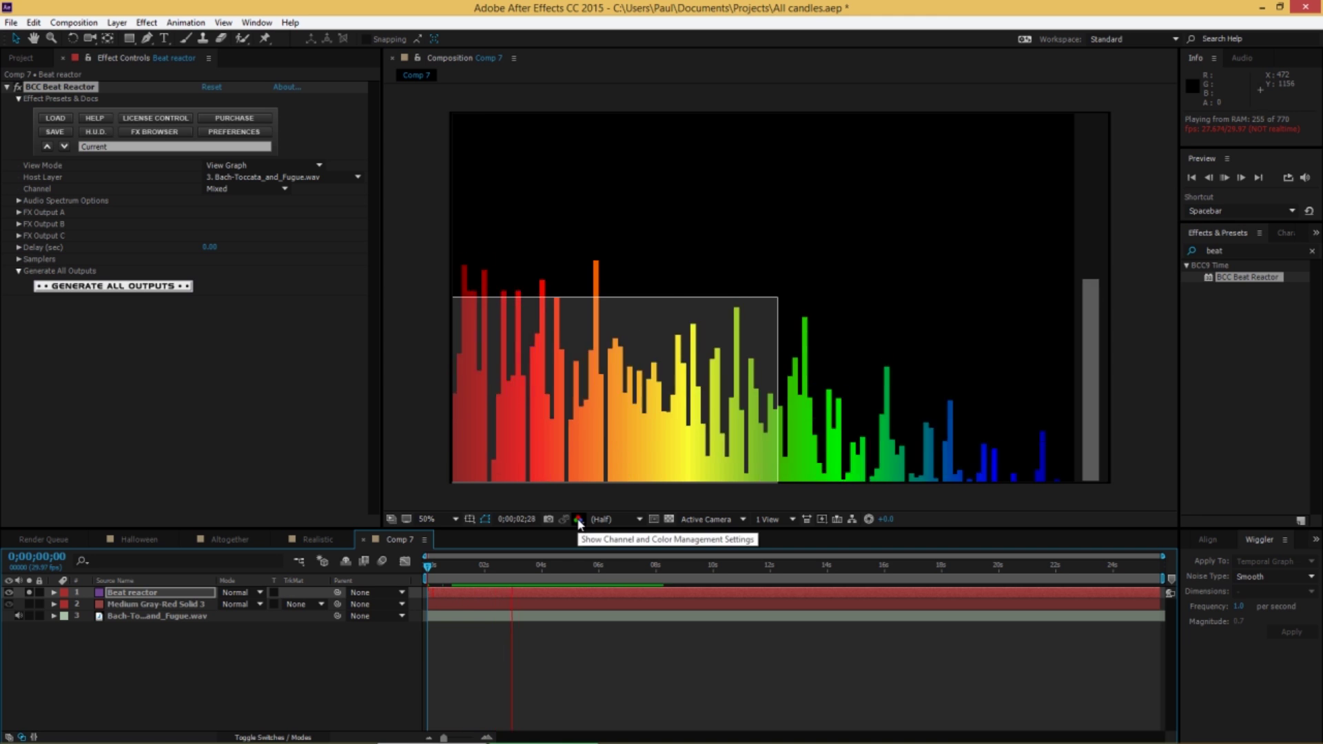
{"action": "left_click", "coordinate": [630, 579]}
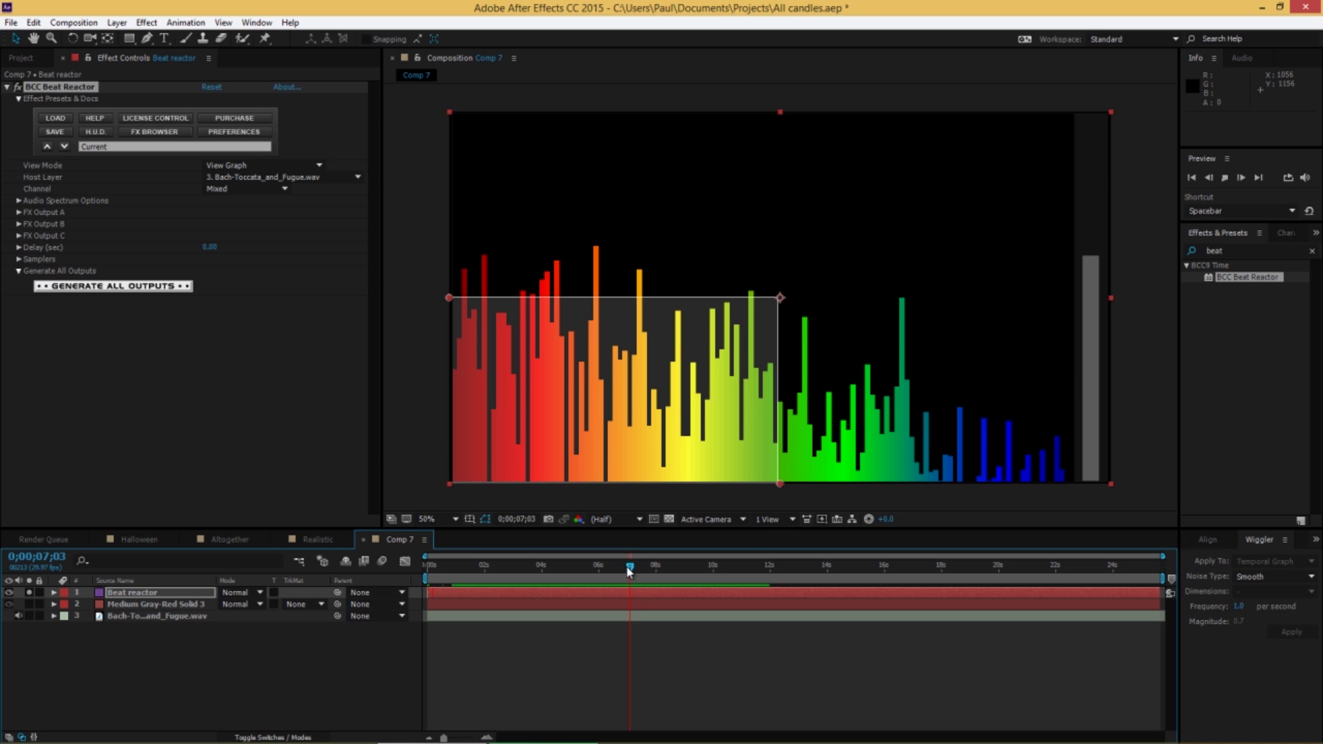
{"action": "left_click_drag", "start_coordinate": [629, 571], "coordinate": [498, 577]}
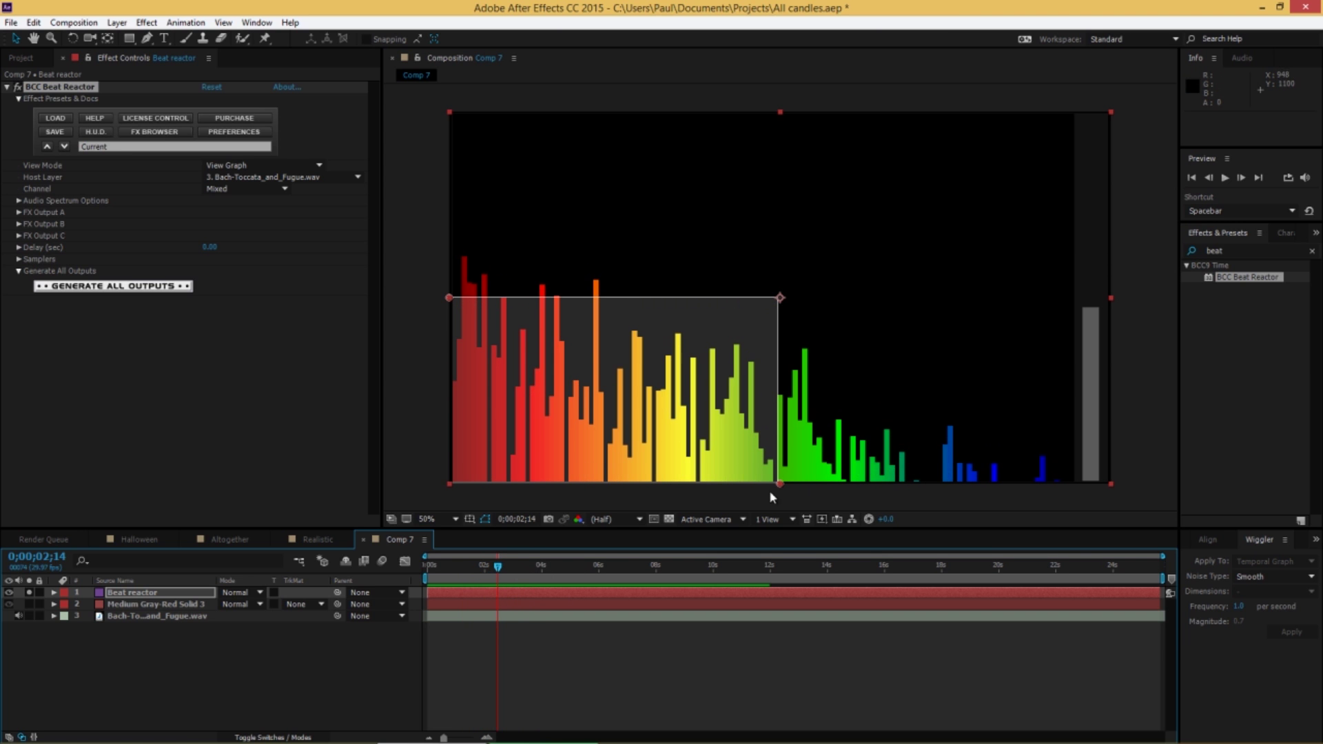
Step: Resize the sampler box into a narrow strip over one green spectrum bar
{"action": "left_click_drag", "start_coordinate": [779, 482], "coordinate": [899, 483]}
{"action": "left_click_drag", "start_coordinate": [447, 299], "coordinate": [878, 354]}
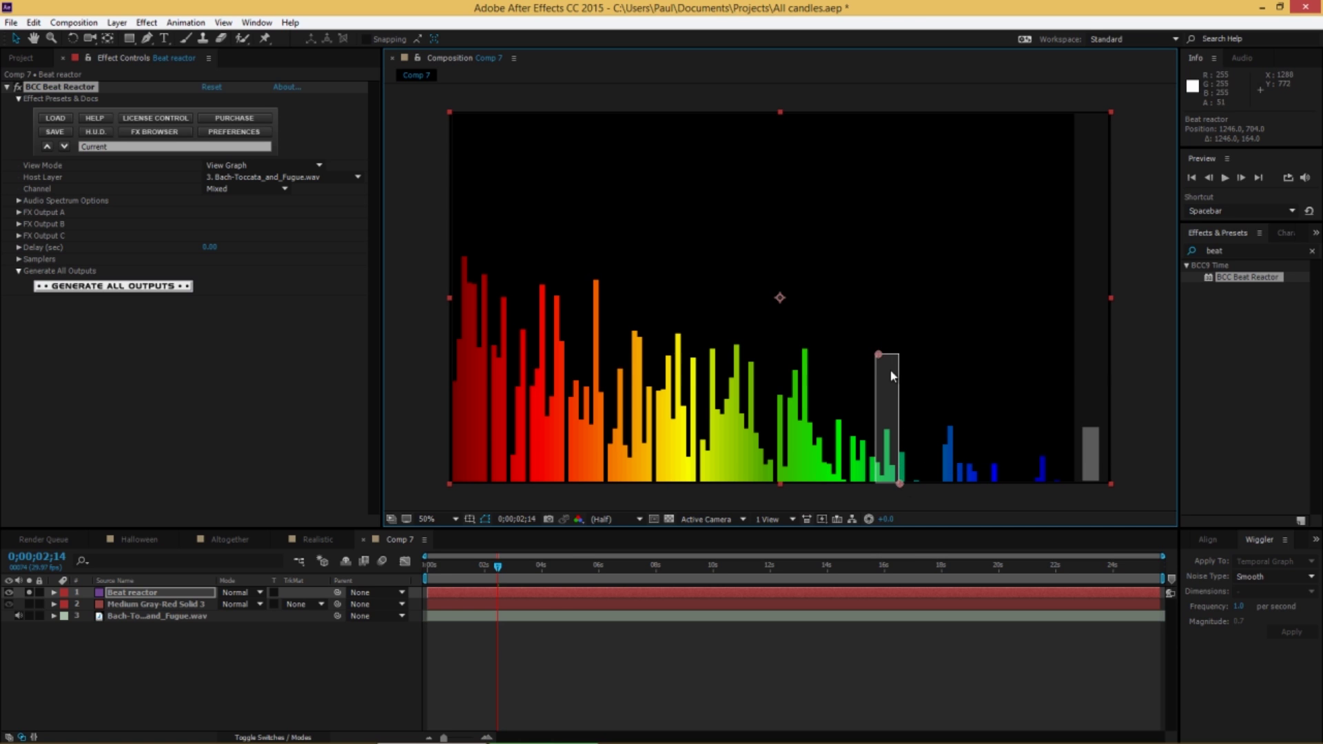
{"action": "left_click_drag", "start_coordinate": [879, 355], "coordinate": [875, 357]}
{"action": "left_click_drag", "start_coordinate": [499, 568], "coordinate": [532, 567]}
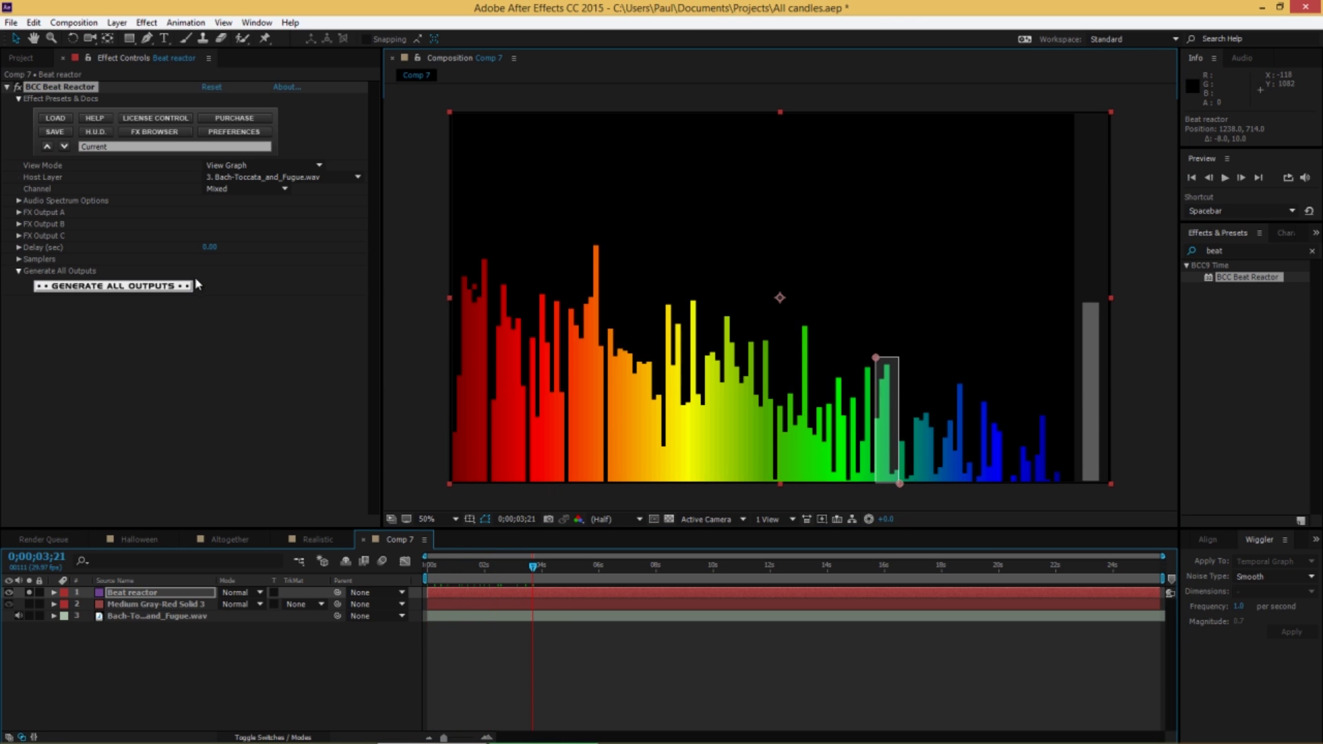
Step: Expand FX Output A and check the emitter's Particle Lifespan range for reference
{"action": "left_click", "coordinate": [19, 213]}
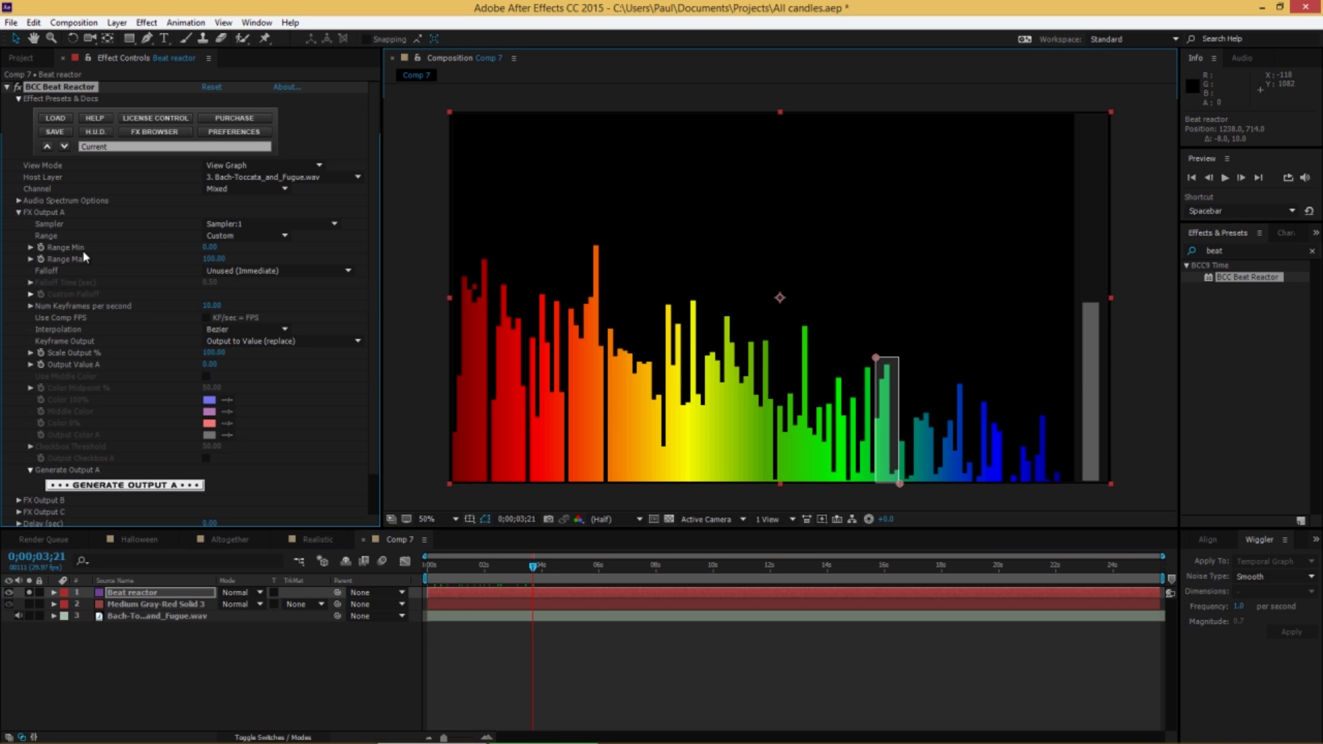
{"action": "left_click", "coordinate": [128, 605]}
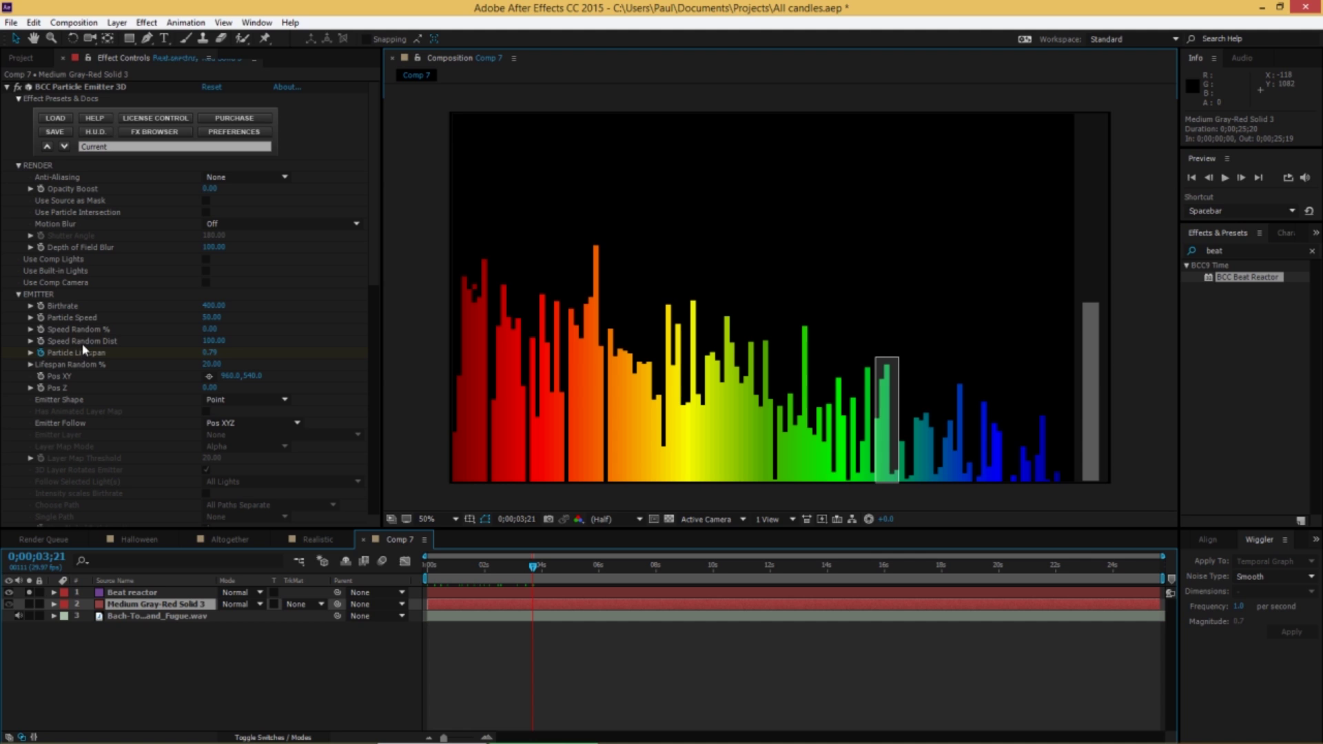
{"action": "left_click", "coordinate": [30, 354]}
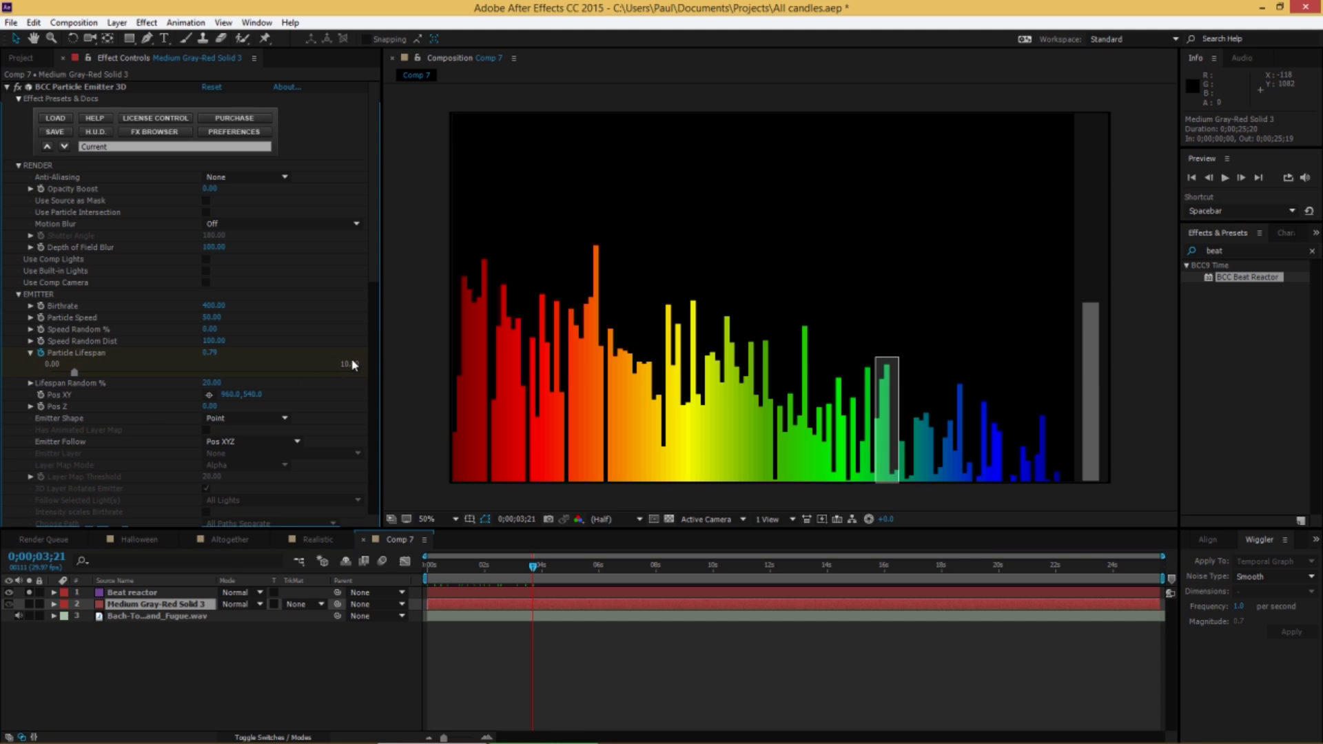
{"action": "scroll", "coordinate": [39, 398], "scroll_direction": "down", "scroll_amount": 1}
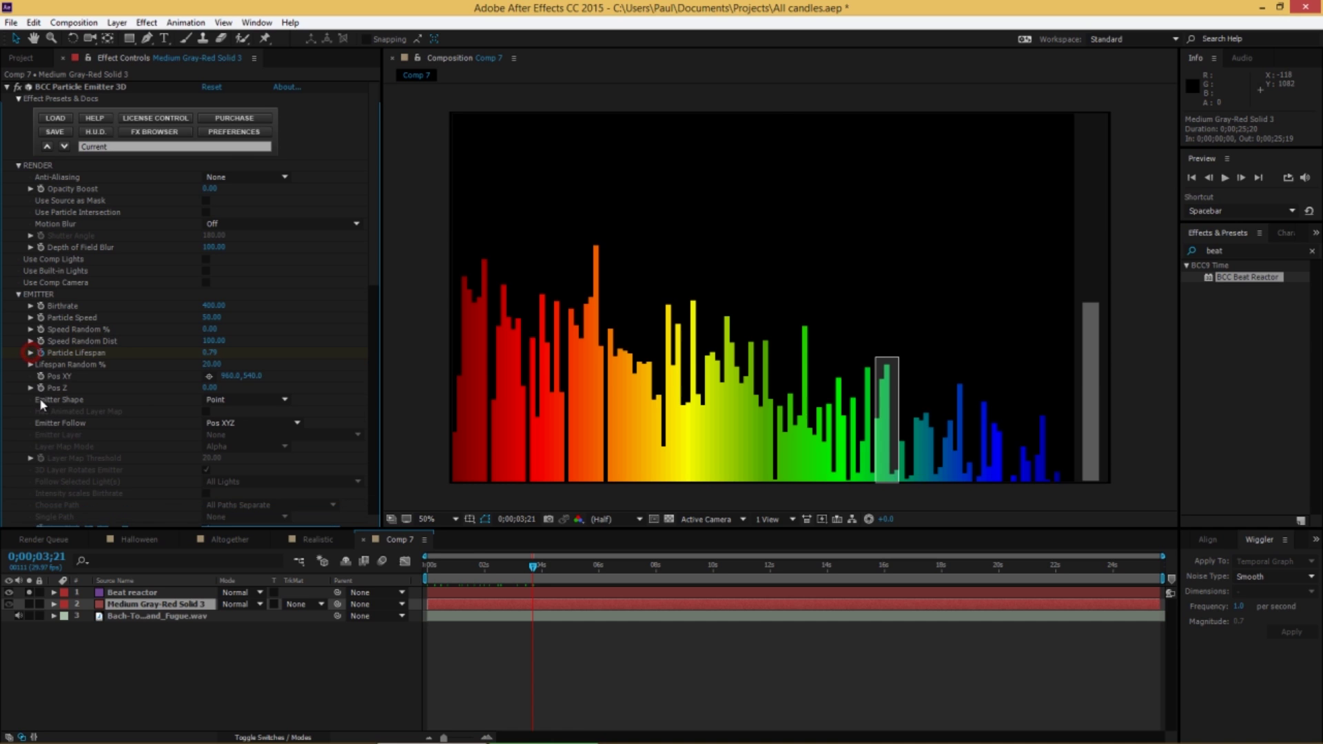
{"action": "left_click", "coordinate": [132, 593]}
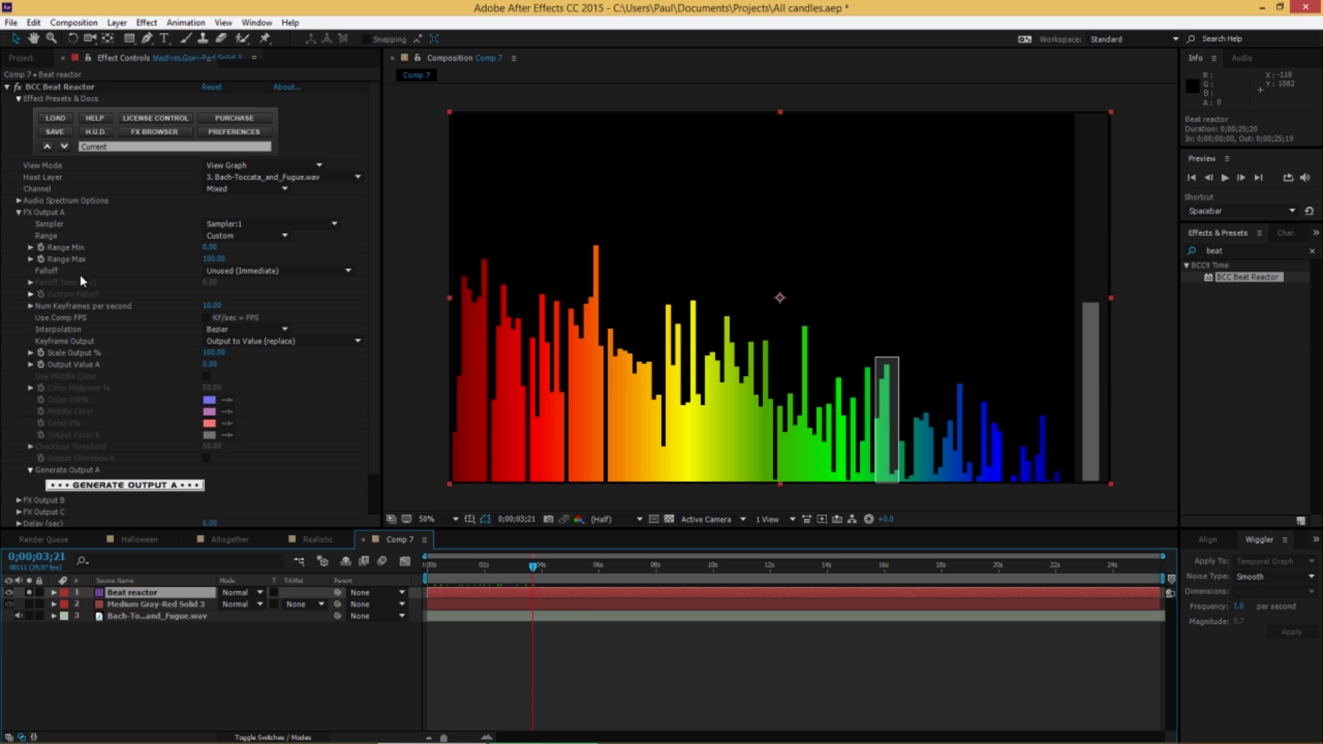
Step: Set Output A Range Max to 1, enable Use Comp FPS, and choose Linear interpolation
{"action": "left_click", "coordinate": [209, 259]}
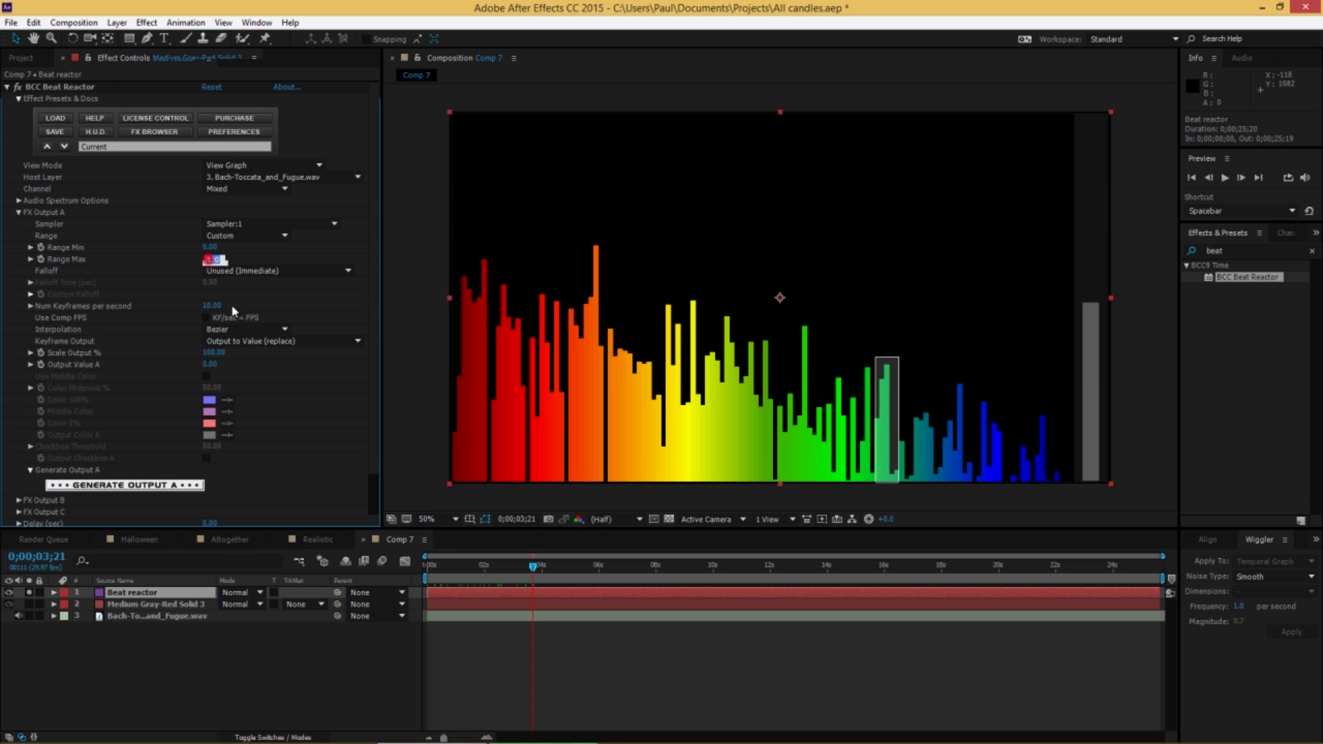
{"action": "type", "text": "1"}
{"action": "key", "text": "Return"}
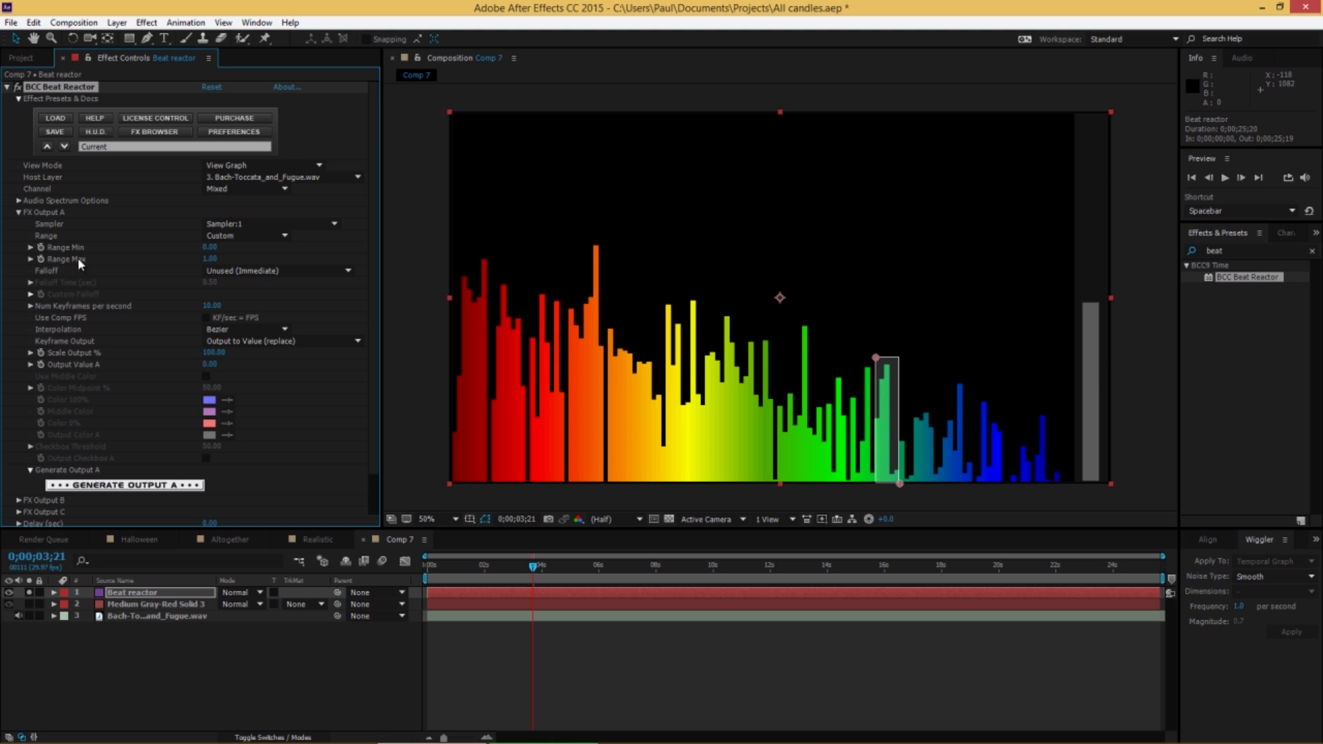
{"action": "left_click", "coordinate": [206, 318]}
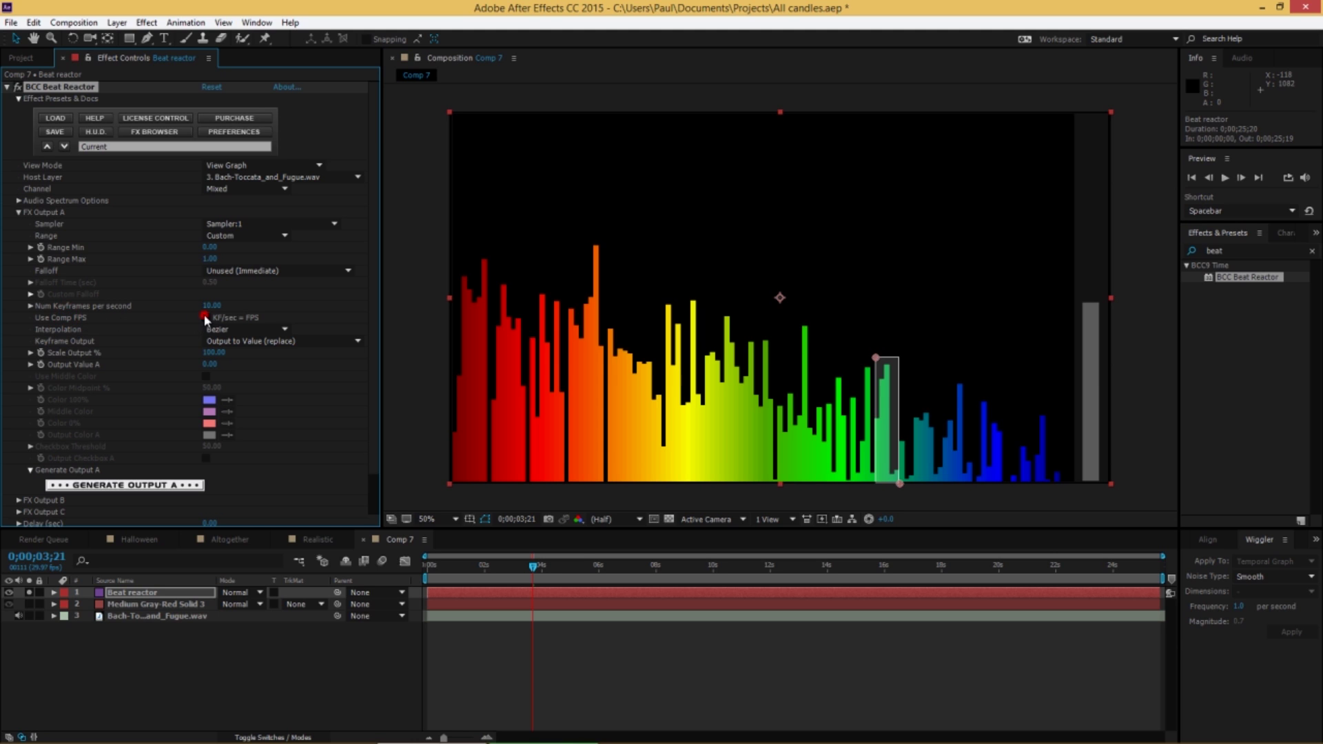
{"action": "left_click", "coordinate": [243, 331]}
{"action": "left_click", "coordinate": [233, 359]}
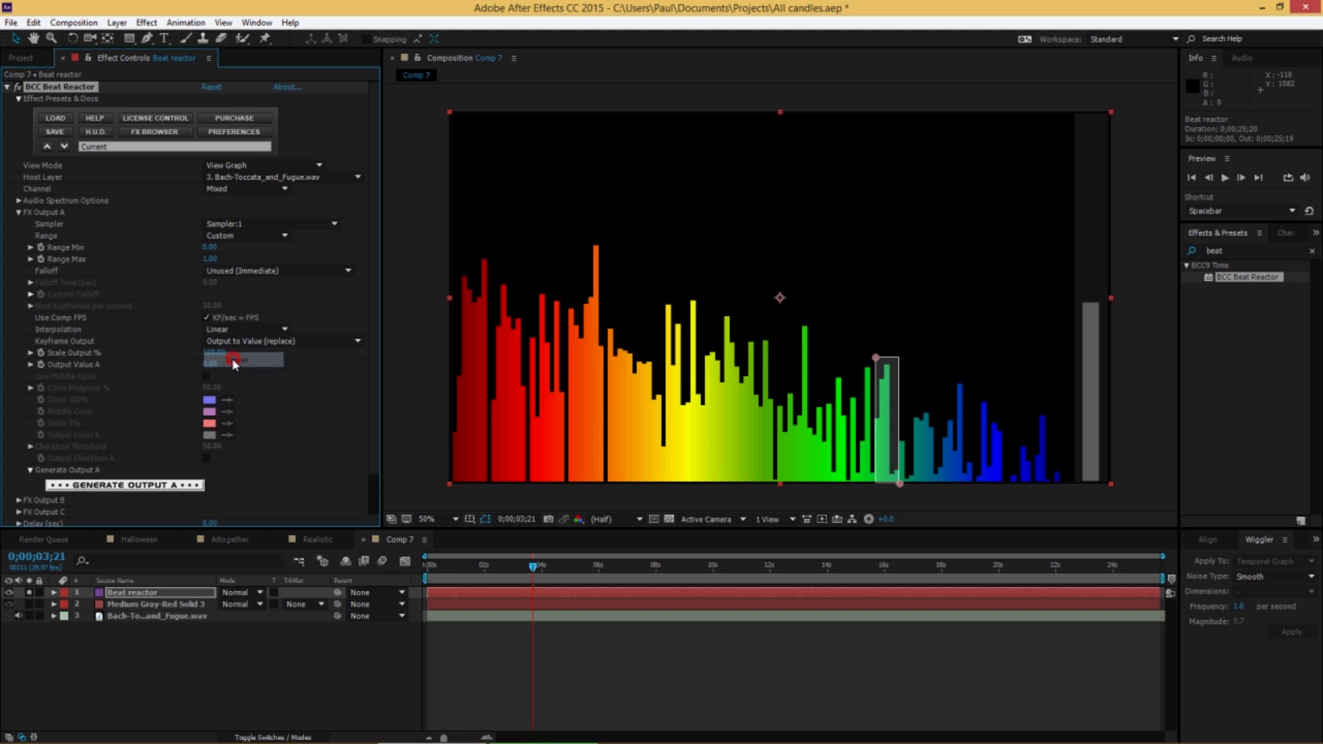
Step: Generate Output A keyframes and reveal Output Value A on the Beat reactor layer
{"action": "left_click", "coordinate": [127, 487]}
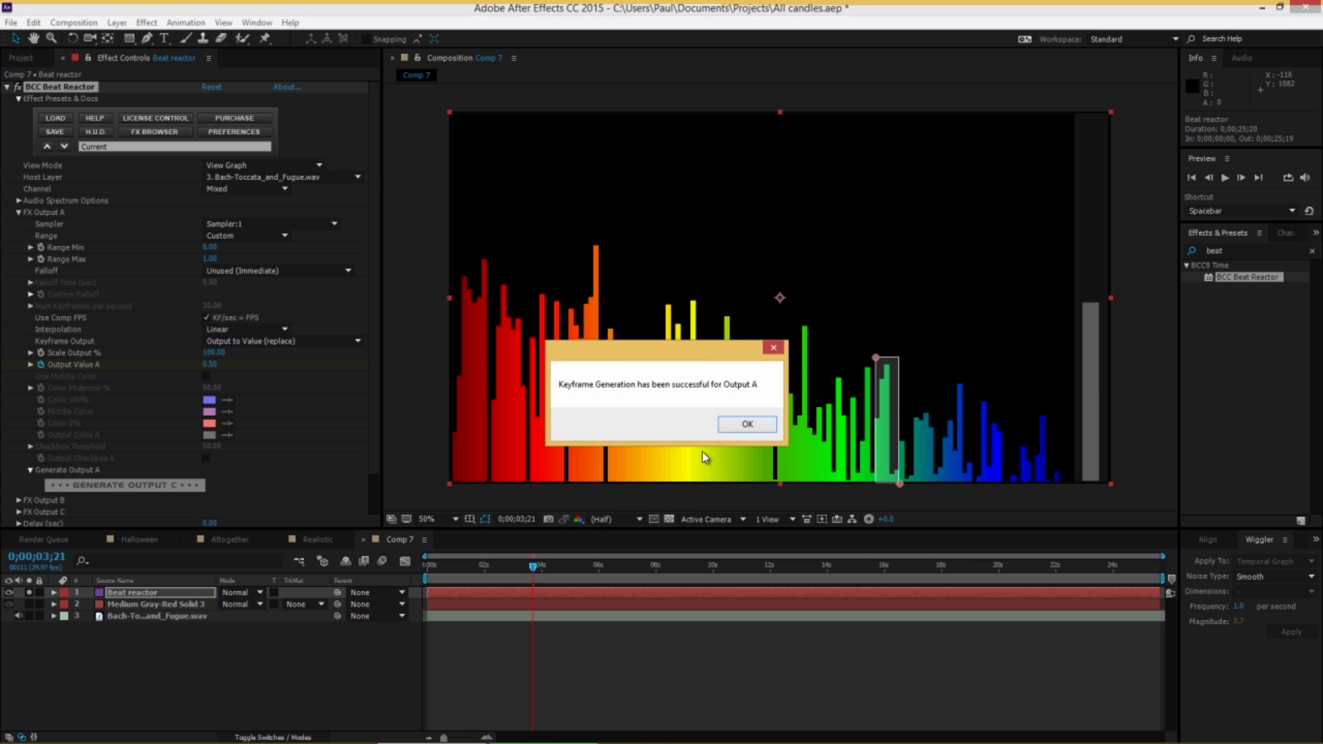
{"action": "left_click", "coordinate": [750, 423]}
{"action": "key", "text": "u"}
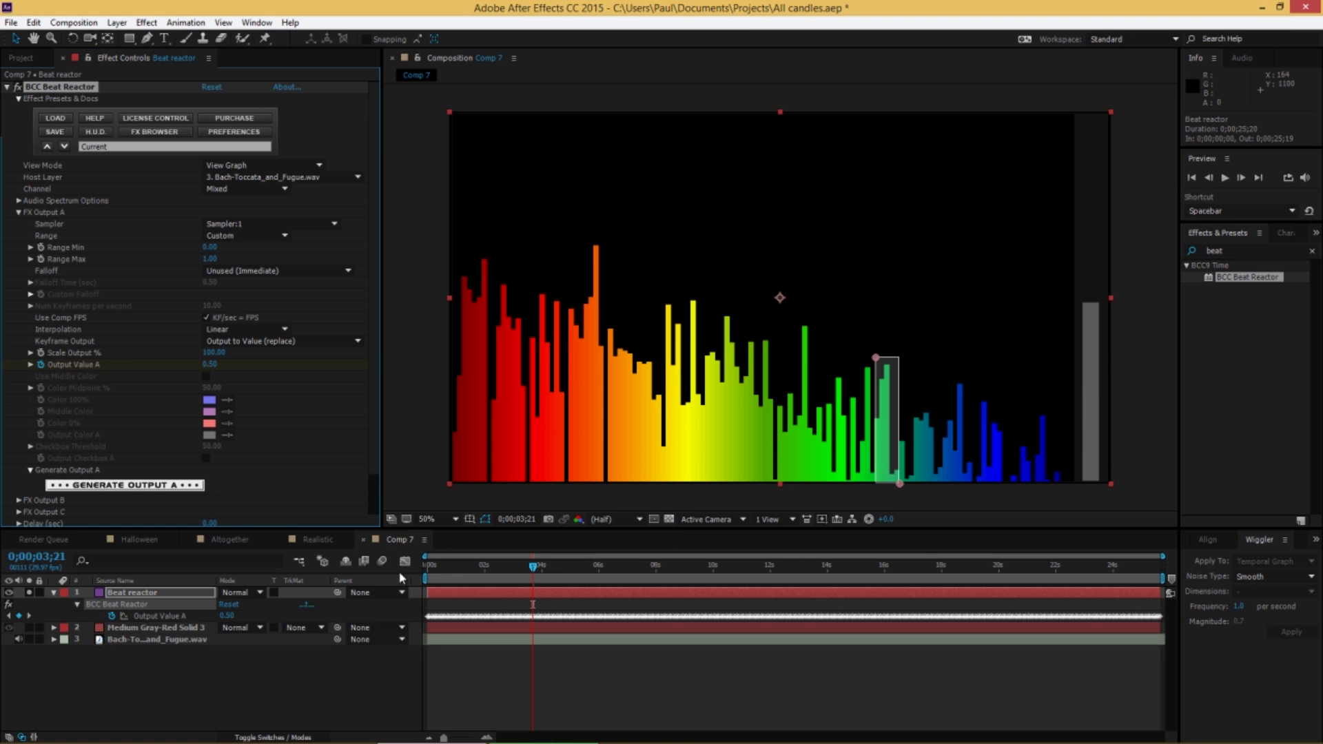
{"action": "left_click", "coordinate": [461, 567]}
{"action": "key", "text": "space"}
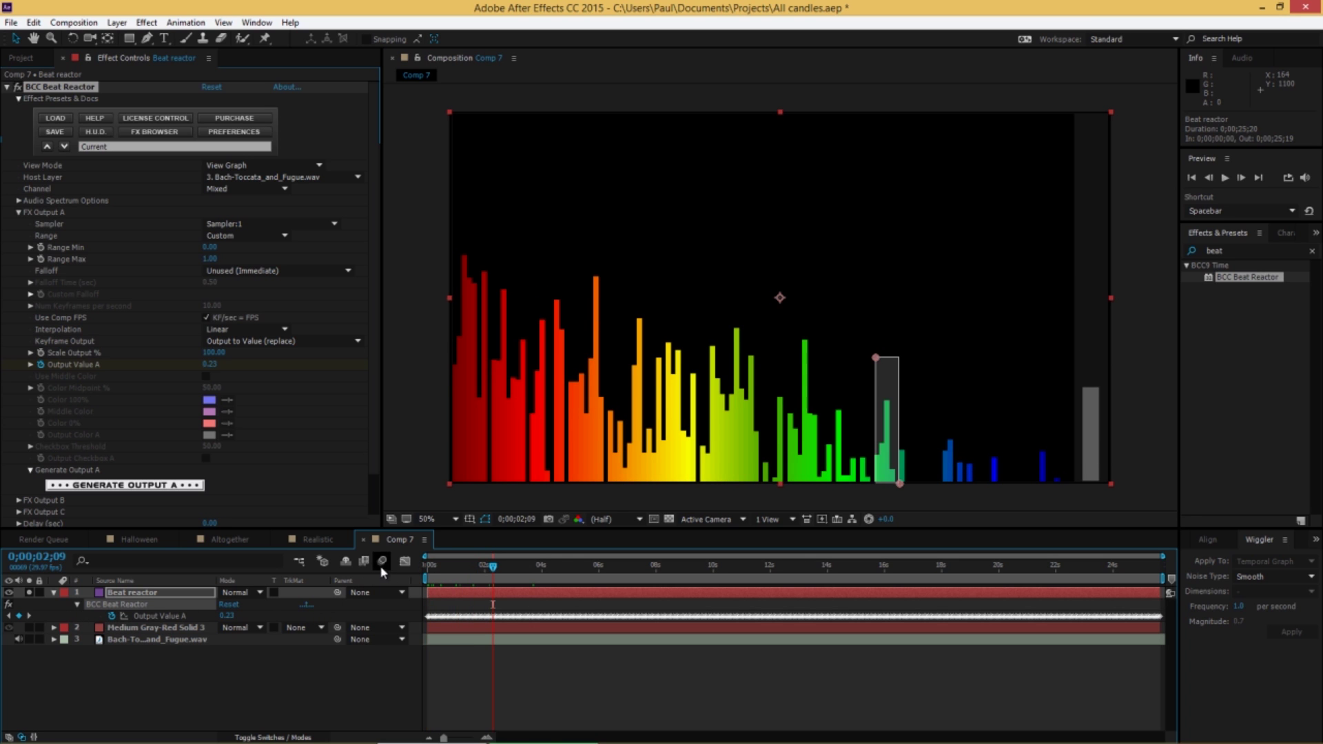
{"action": "left_click", "coordinate": [404, 561]}
{"action": "left_click", "coordinate": [146, 617]}
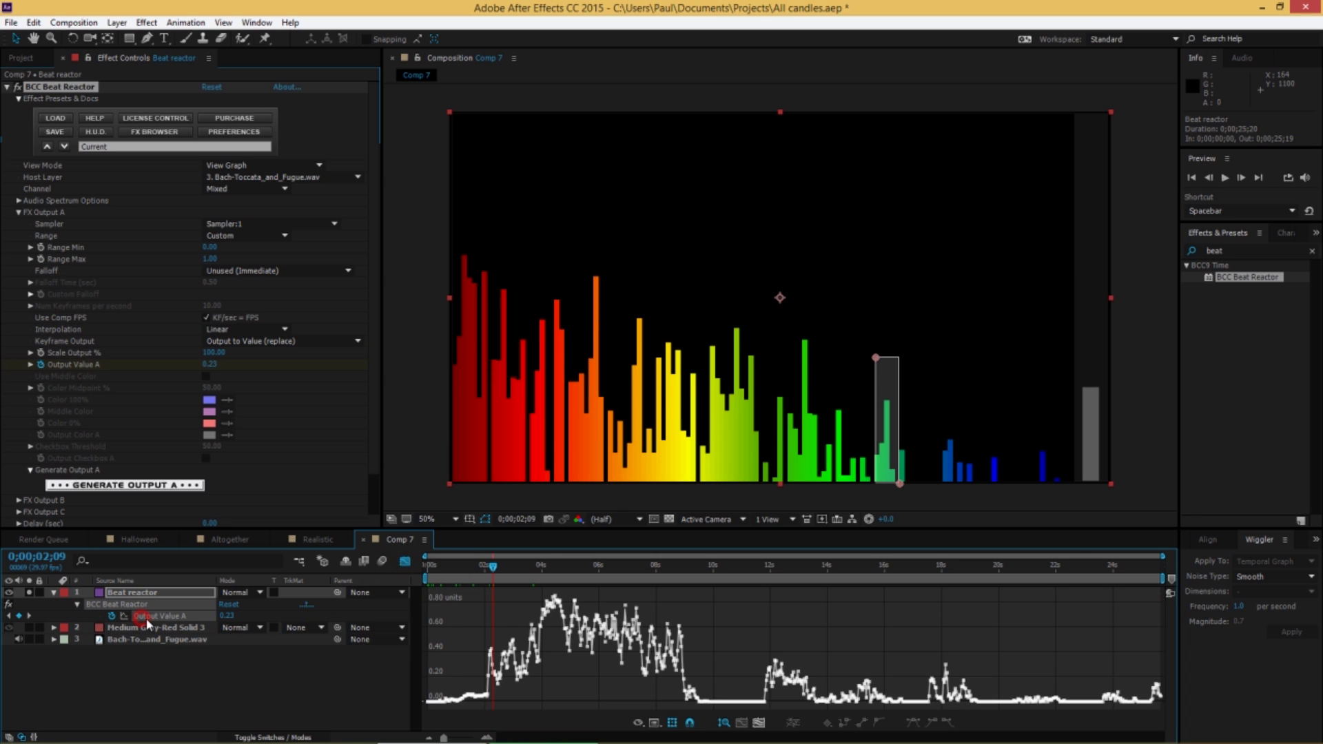
{"action": "key", "text": "space"}
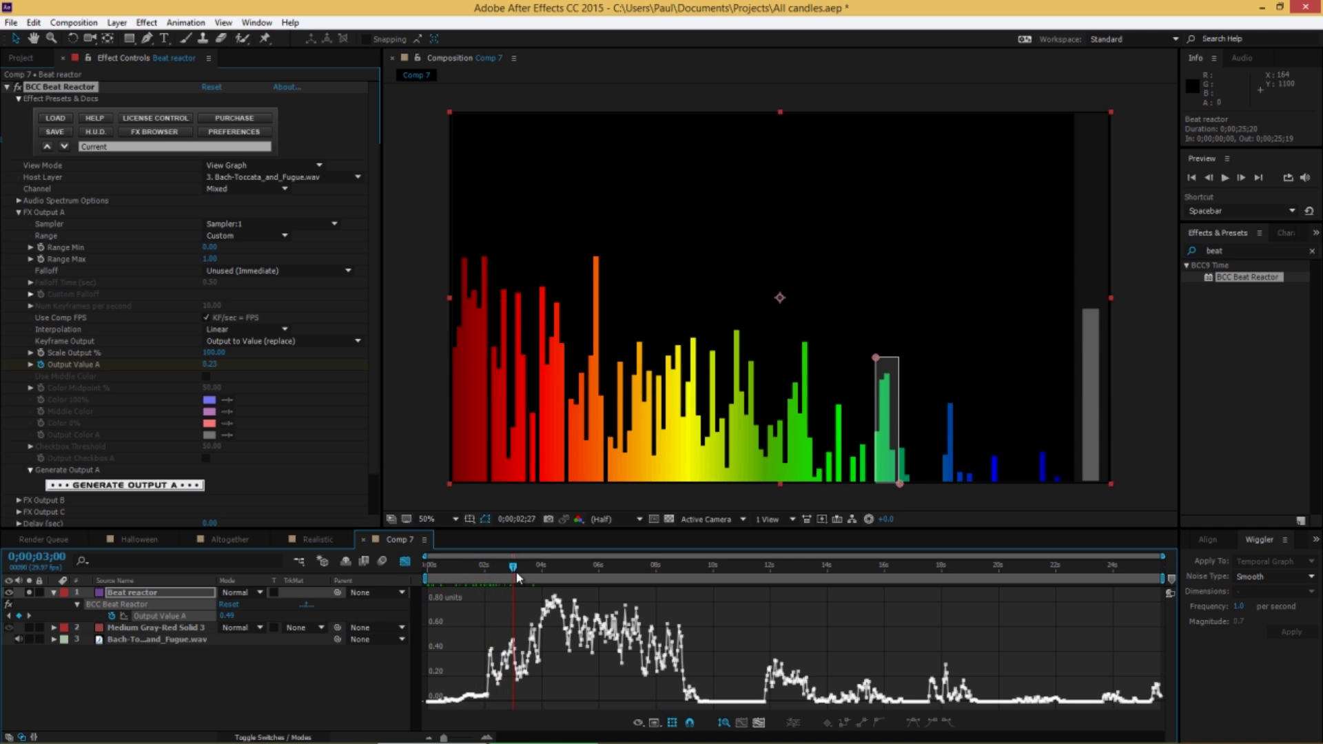
{"action": "key", "text": "space"}
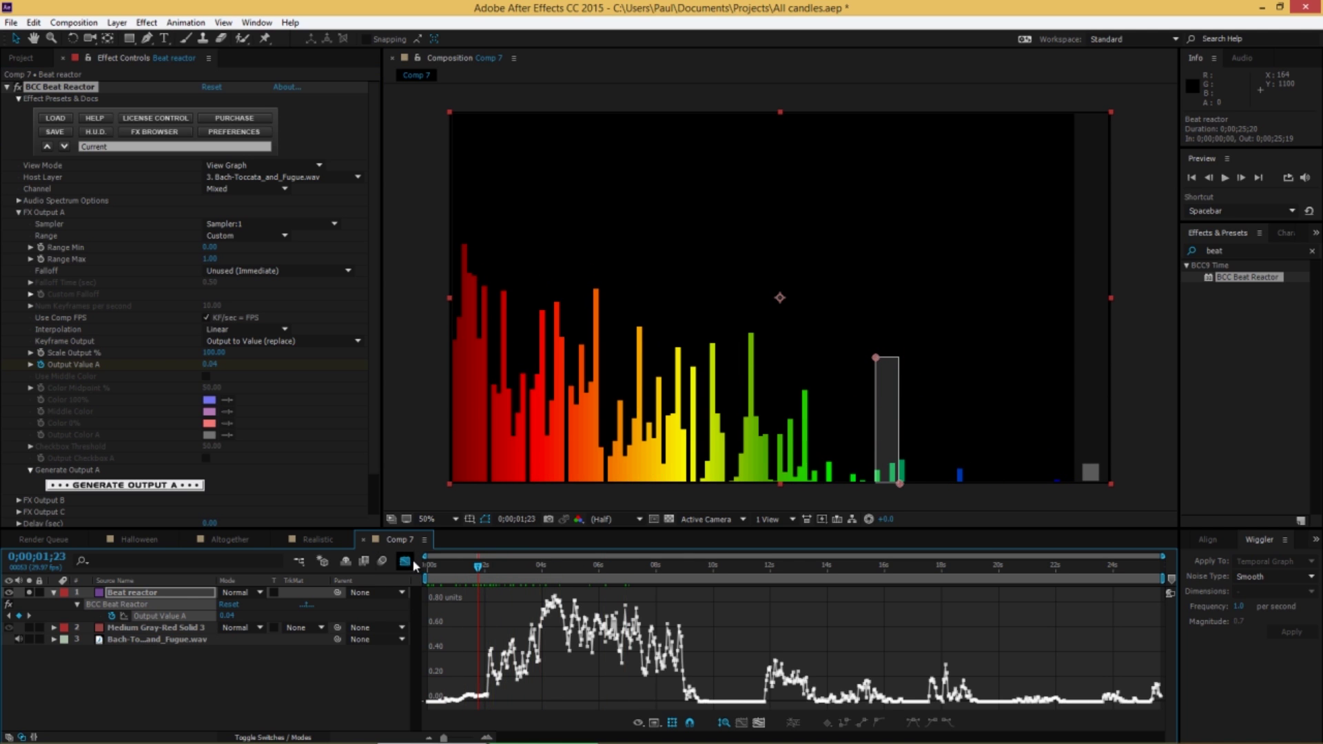
{"action": "left_click", "coordinate": [405, 561]}
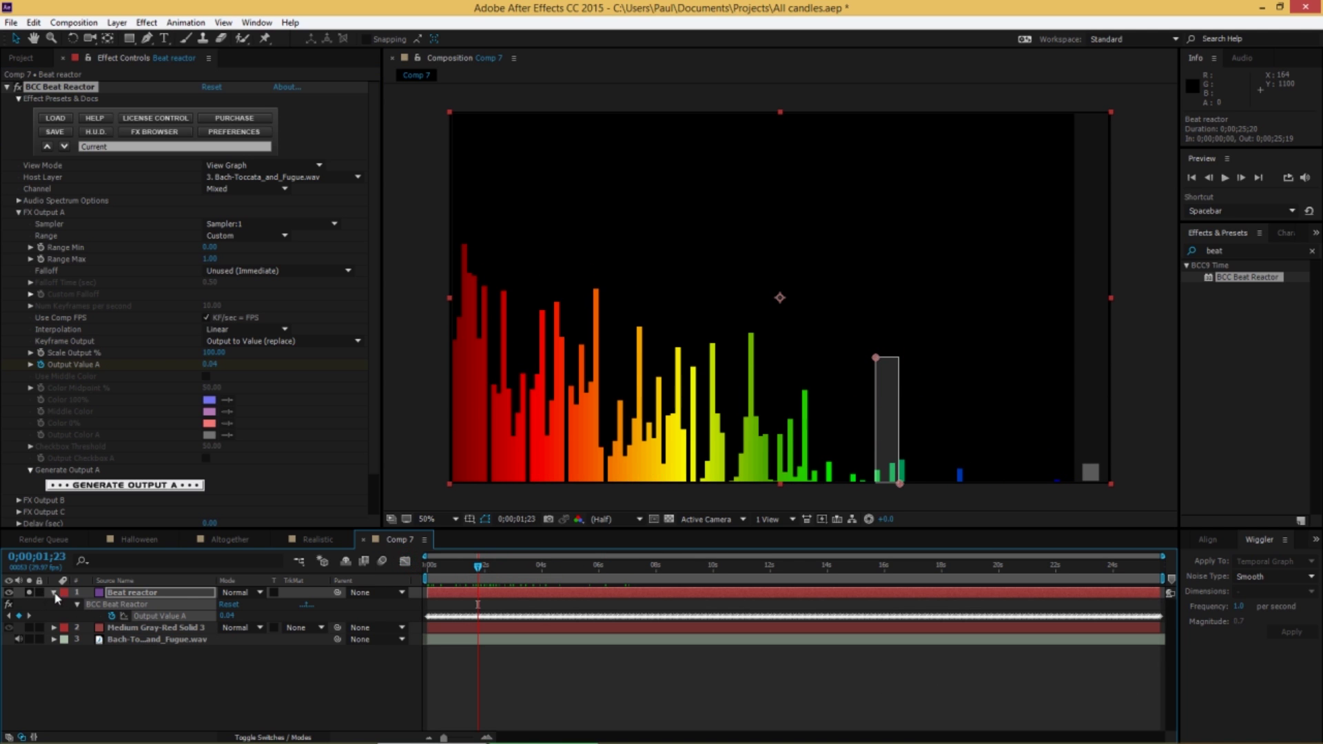
Step: Hide Beat reactor and pickwhip Medium Gray-Red Solid 3's Particle Lifespan expression to Output Value A
{"action": "left_click", "coordinate": [10, 593]}
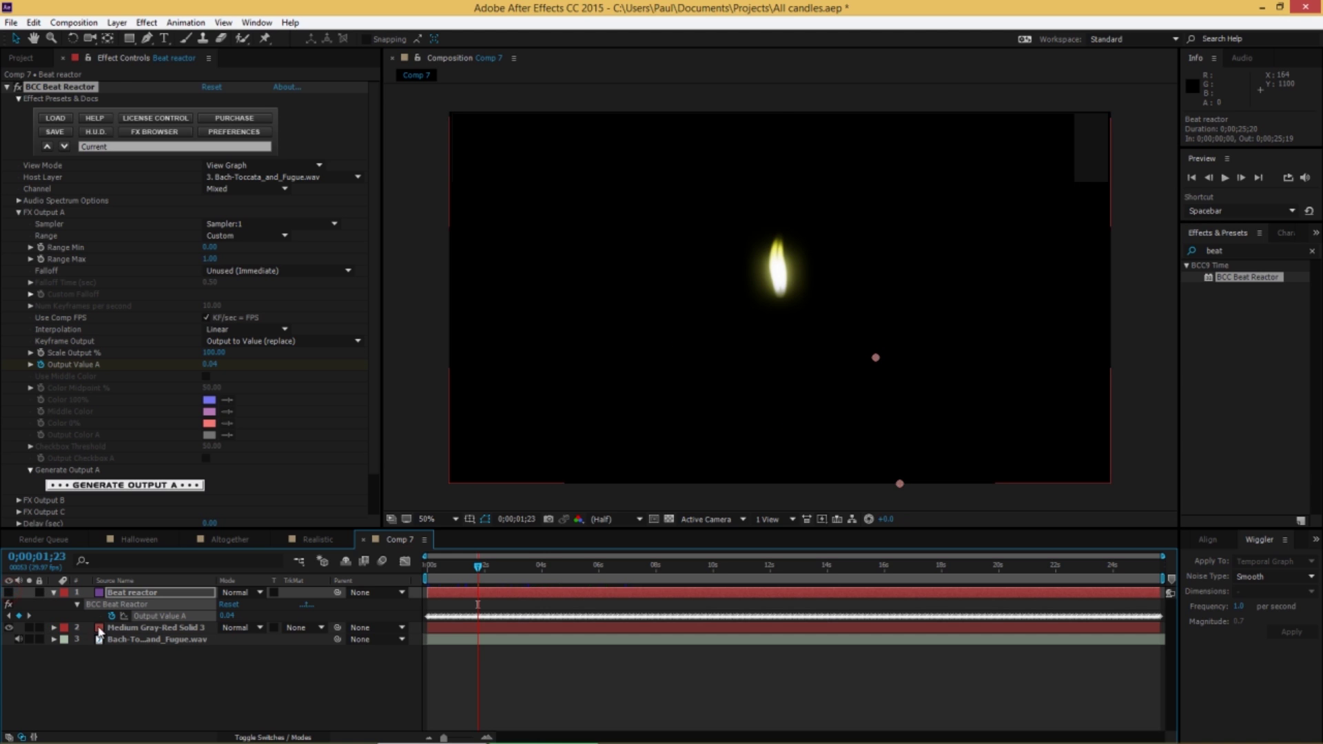
{"action": "left_click", "coordinate": [135, 631]}
{"action": "key", "text": "u"}
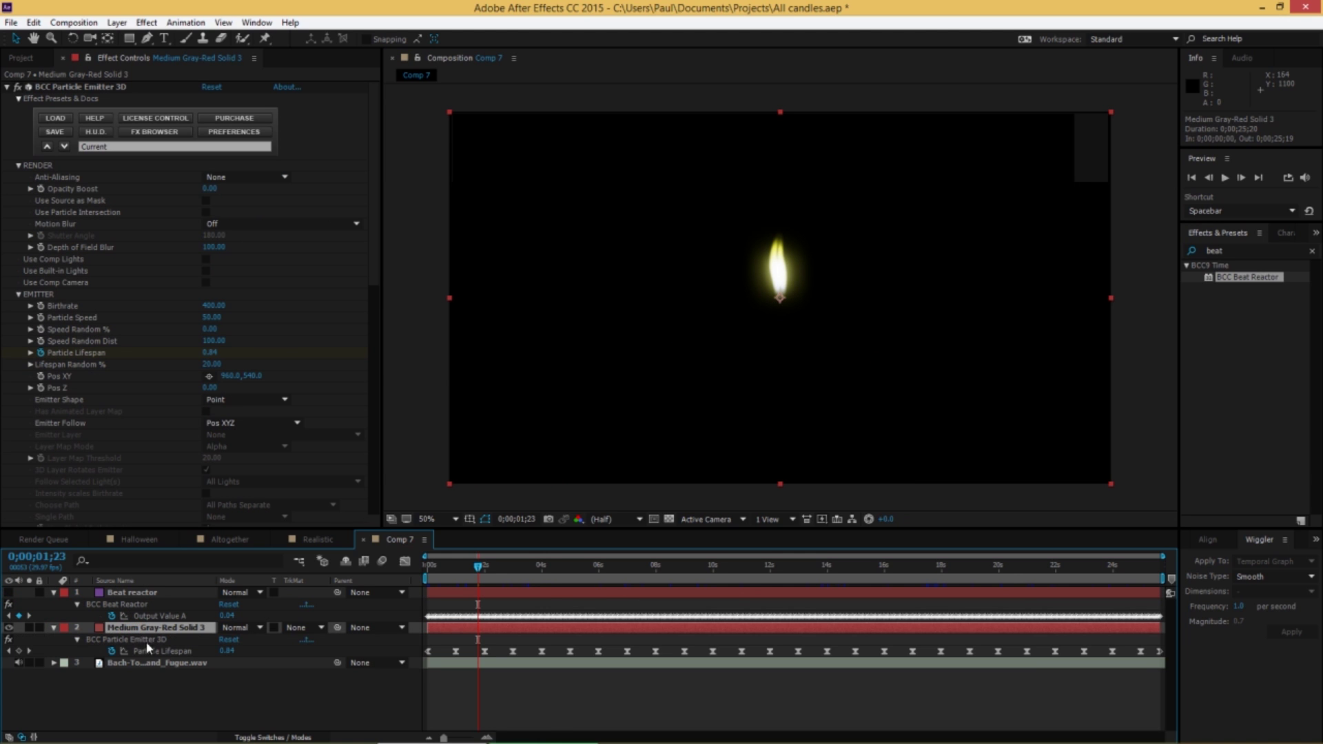
{"action": "left_click", "coordinate": [153, 652]}
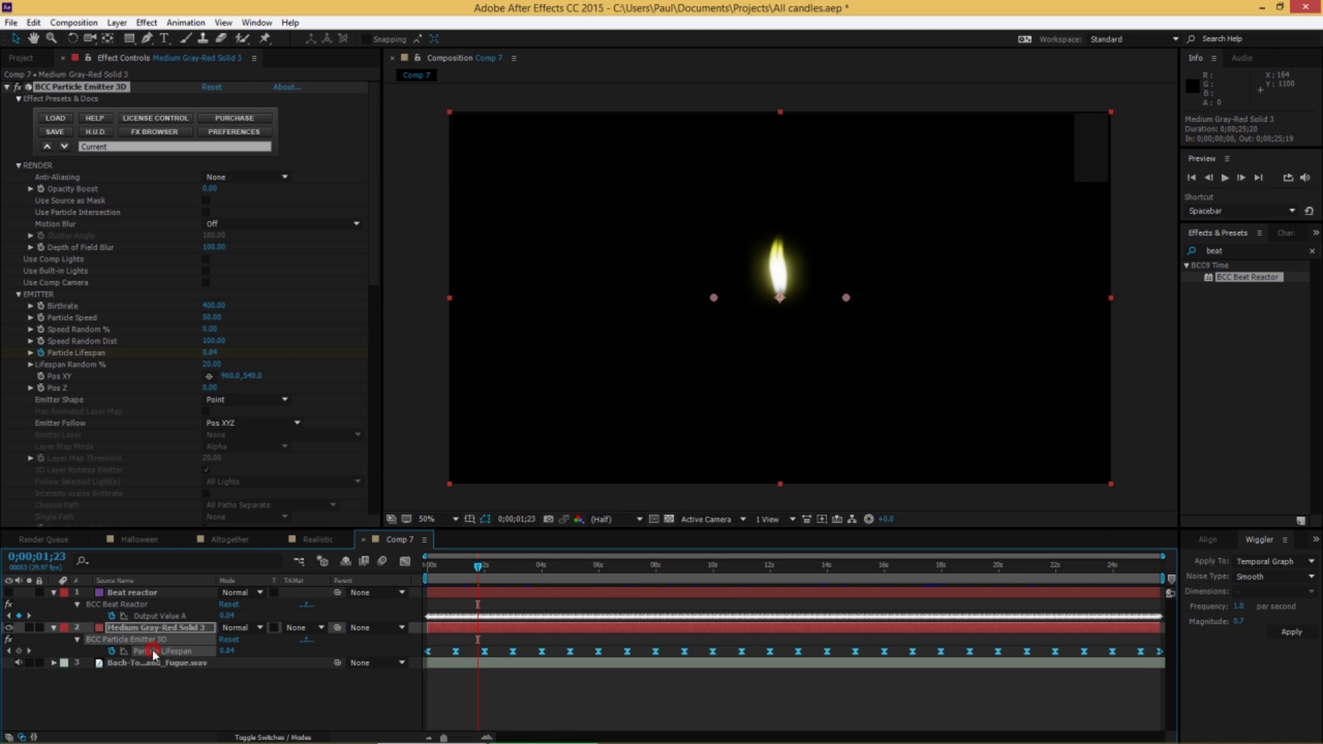
{"action": "left_click", "coordinate": [112, 651], "text": "alt"}
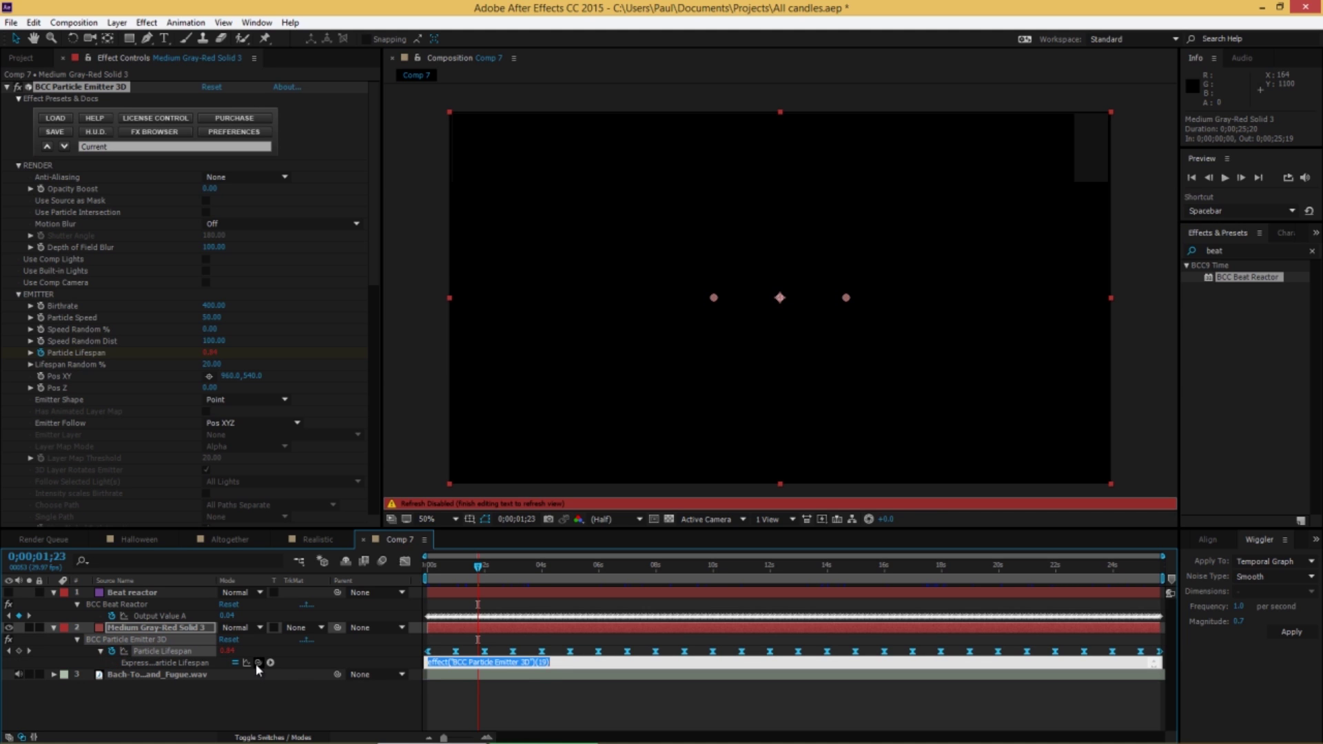
{"action": "left_click_drag", "start_coordinate": [256, 664], "coordinate": [147, 618]}
{"action": "left_click_drag", "start_coordinate": [163, 619], "coordinate": [163, 618]}
{"action": "left_click", "coordinate": [485, 573]}
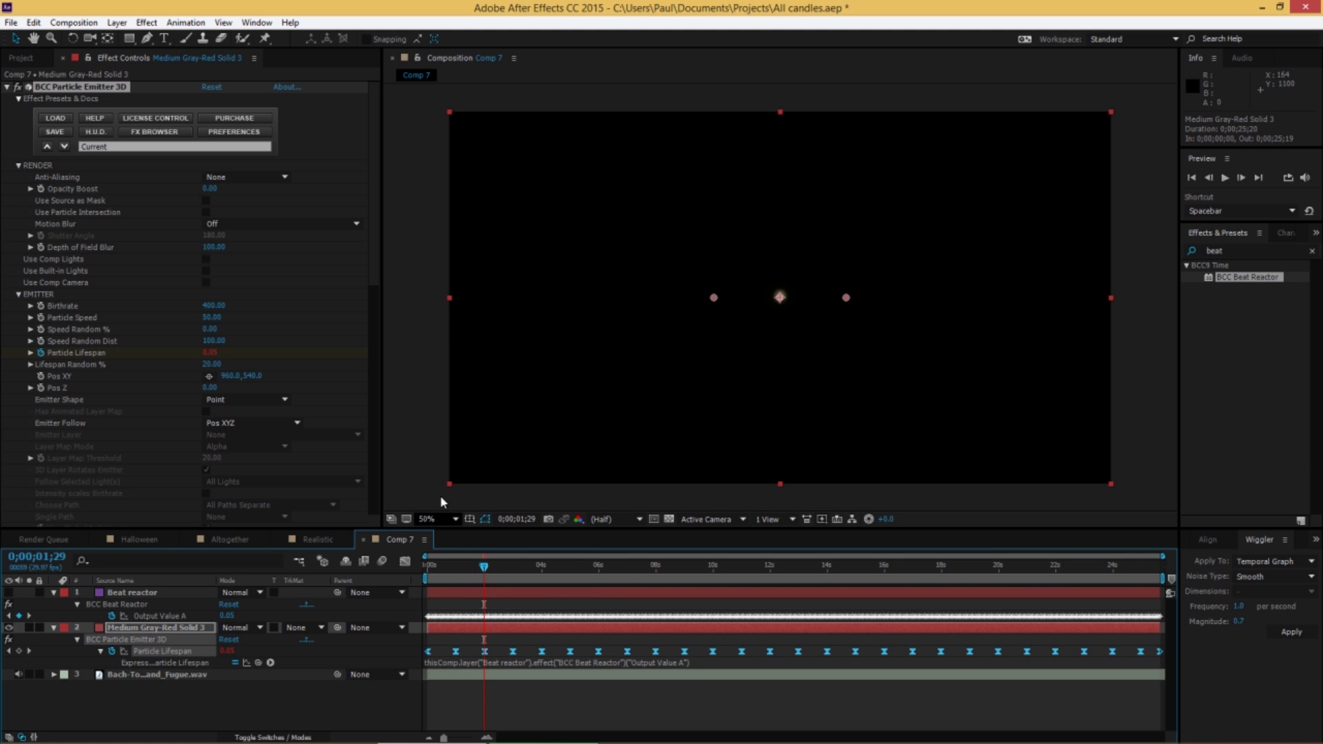
{"action": "left_click", "coordinate": [408, 460]}
Step: Go to 0;00;03;18 and open the Particle Lifespan expression, then show Beat Reactor settings
{"action": "left_click_drag", "start_coordinate": [473, 570], "coordinate": [1010, 603]}
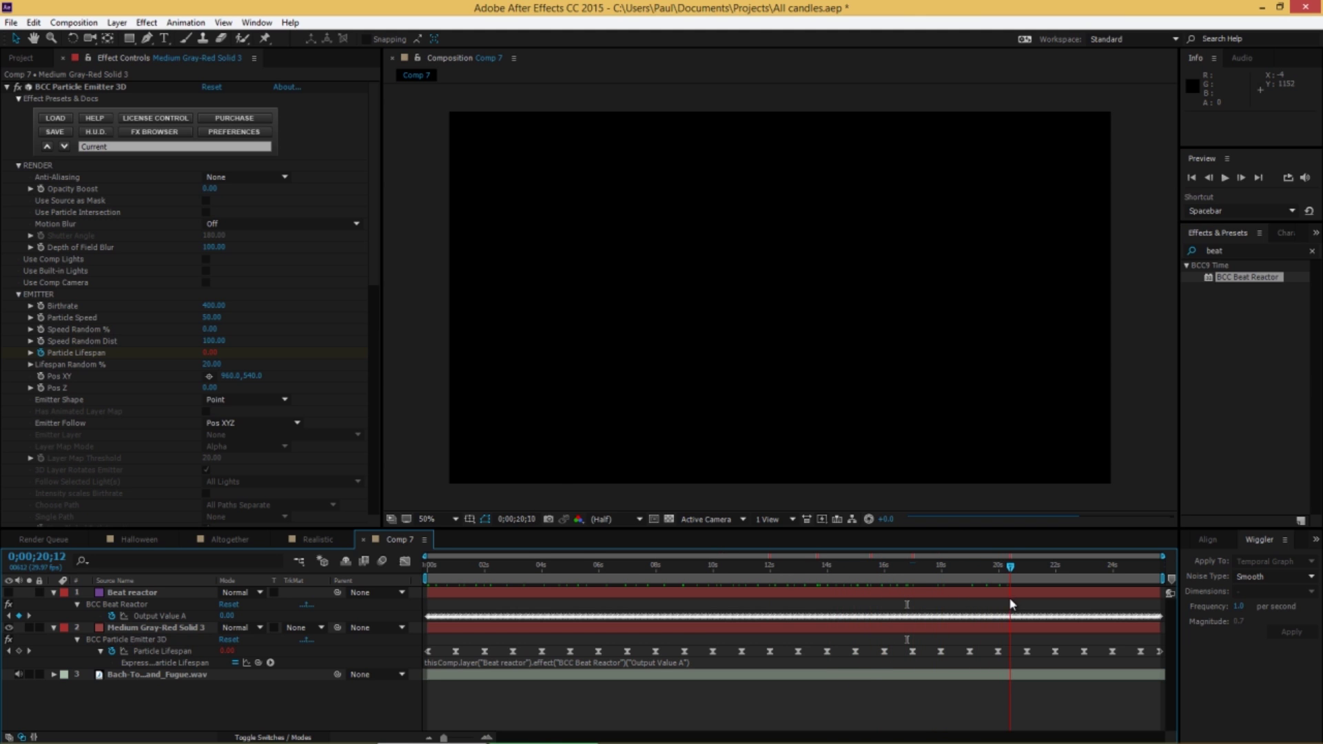
{"action": "left_click_drag", "start_coordinate": [624, 567], "coordinate": [531, 574]}
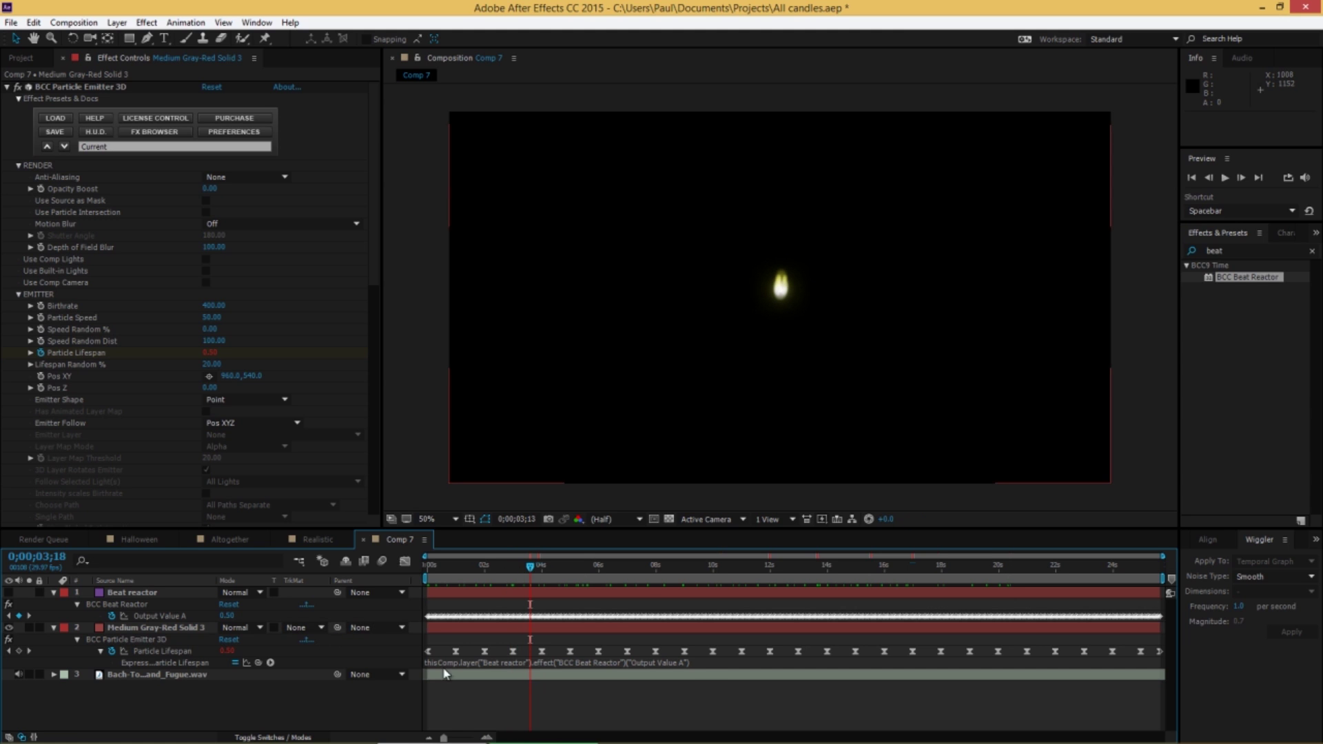
{"action": "left_click", "coordinate": [688, 663]}
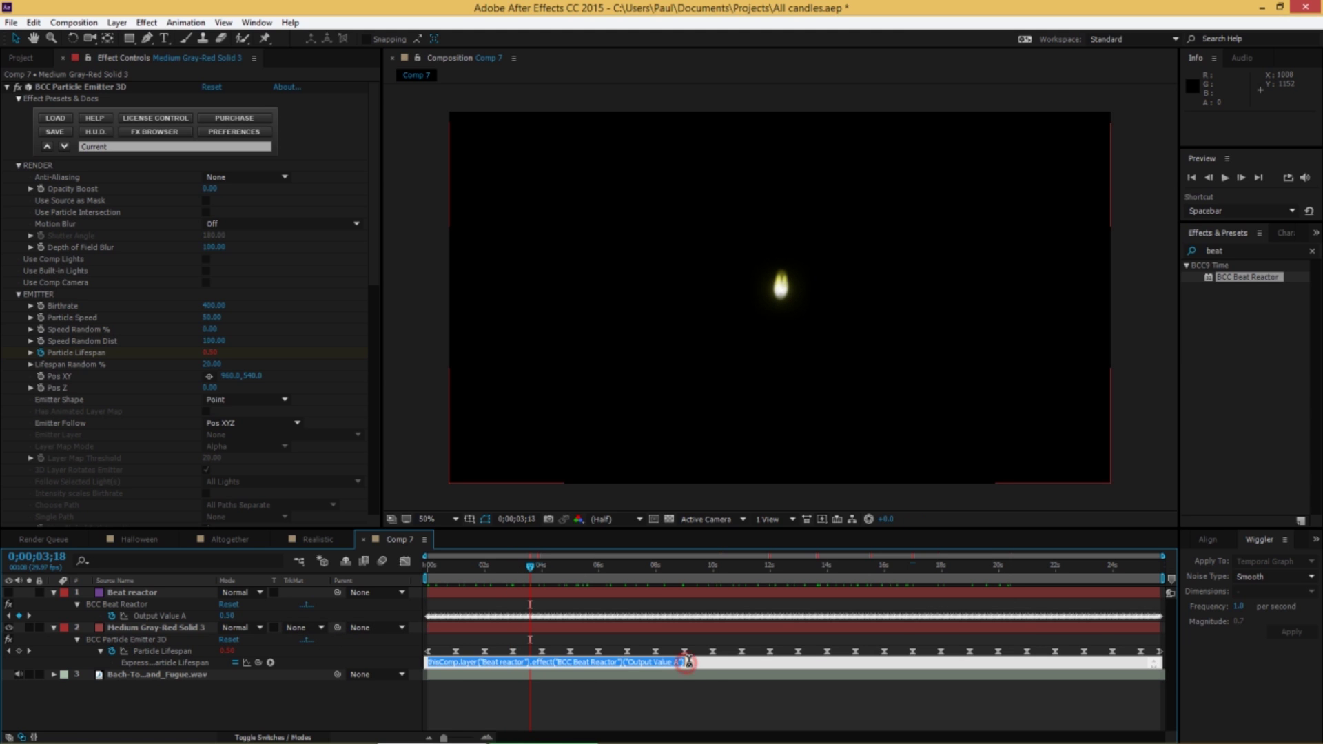
{"action": "left_click", "coordinate": [148, 606]}
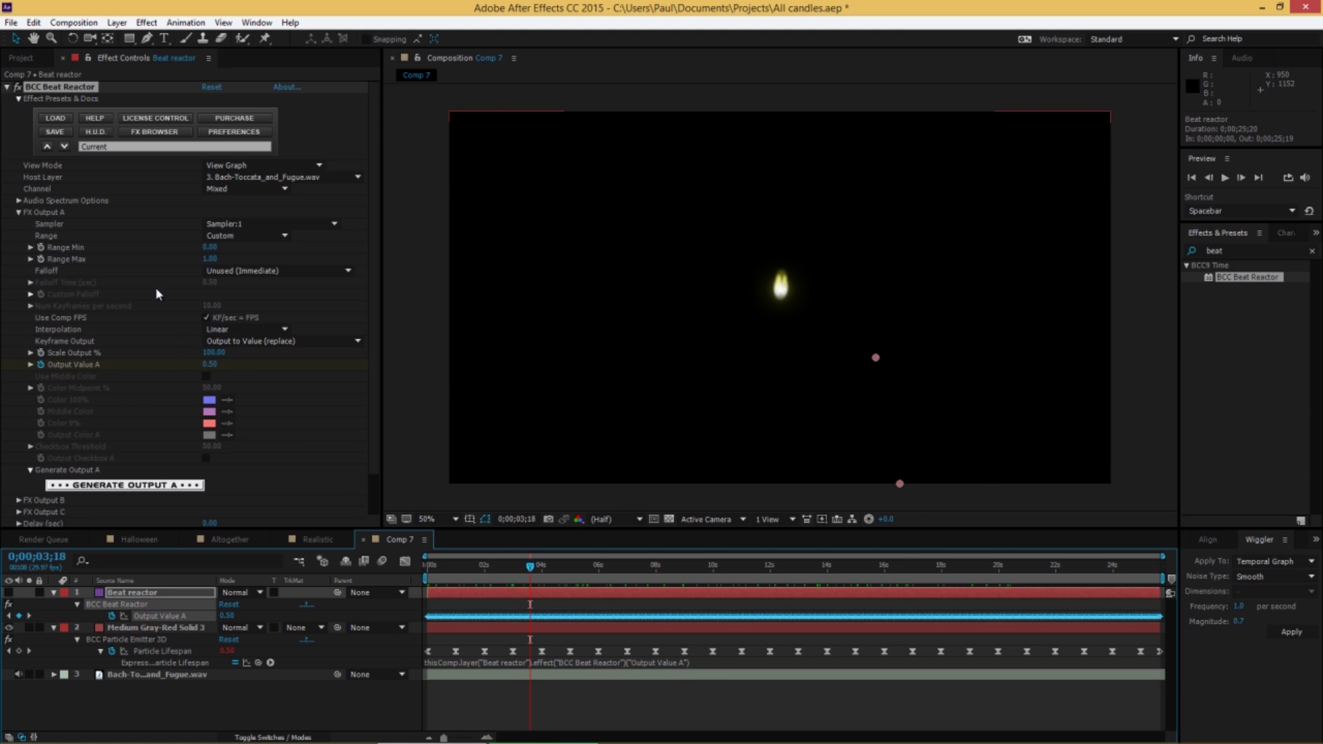
Step: Set Range Max to 1.50, clear and regenerate Output Value A keyframes, then preview
{"action": "left_click", "coordinate": [209, 259]}
{"action": "type", "text": "1.5"}
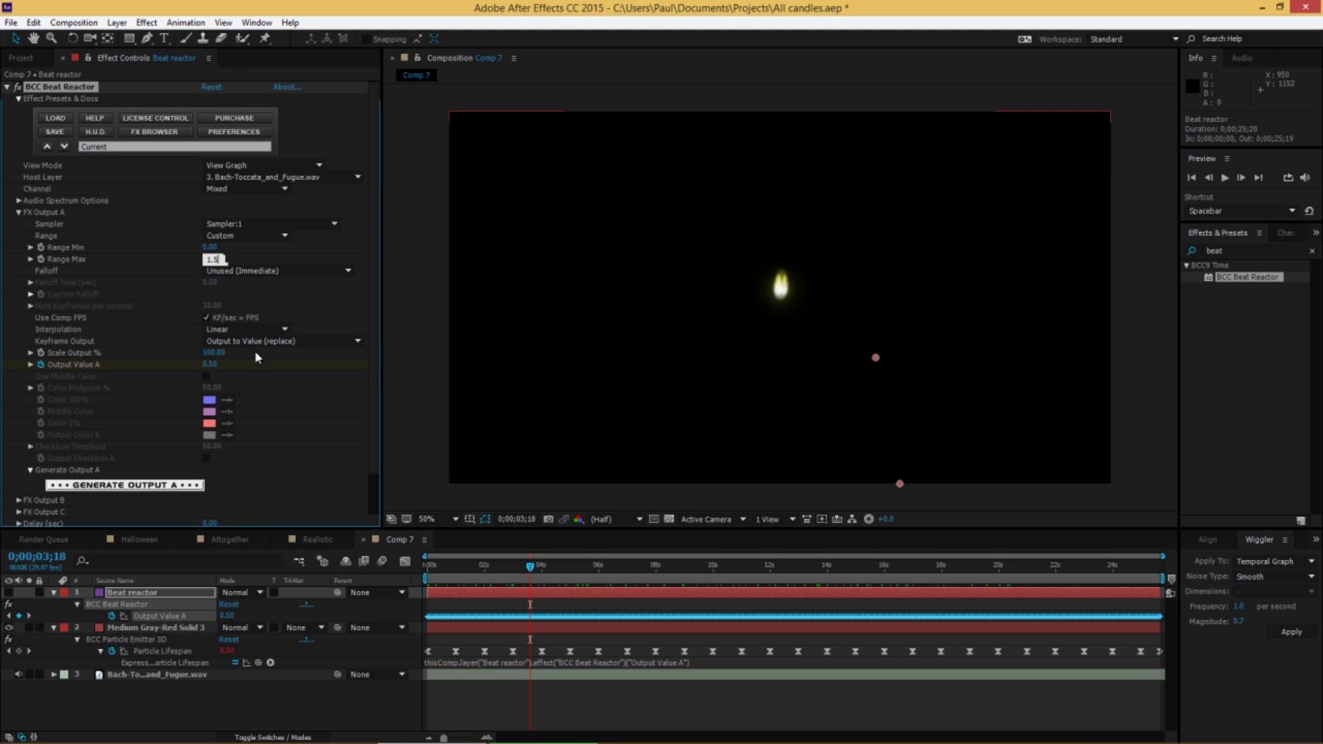
{"action": "left_click", "coordinate": [121, 293]}
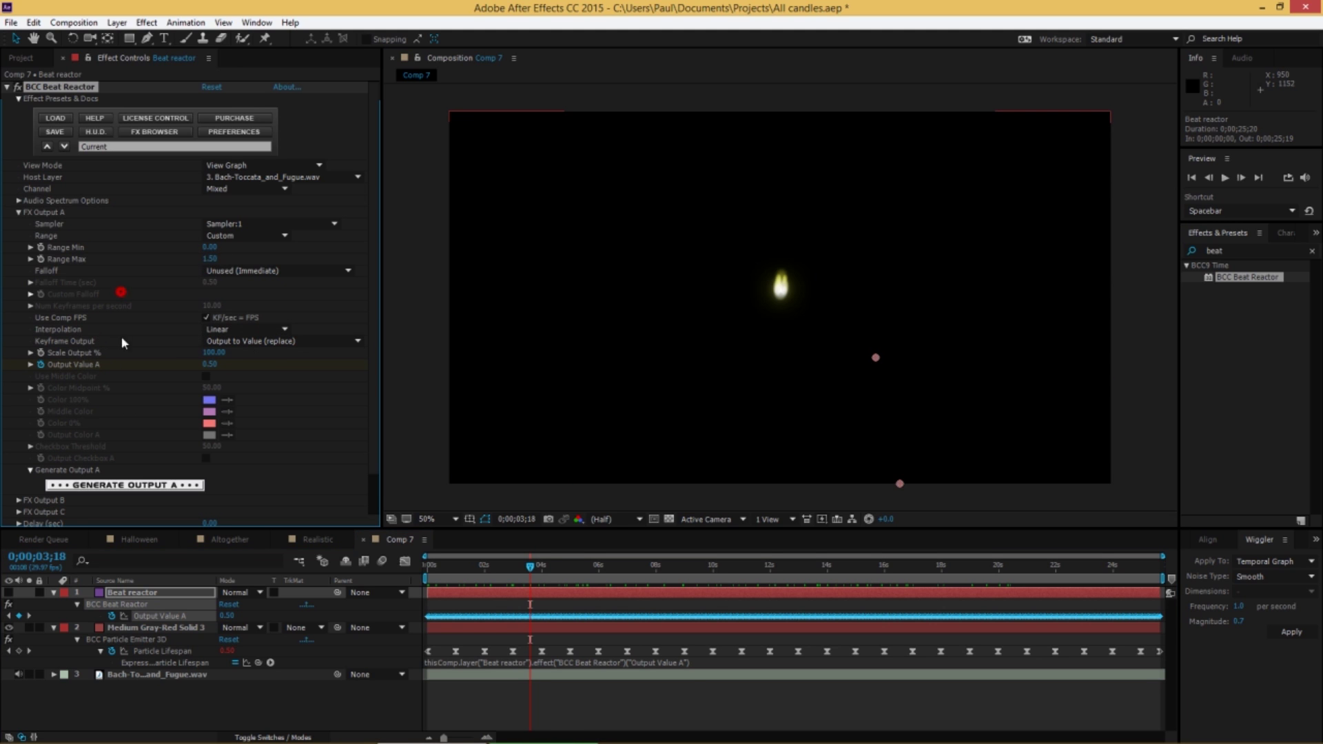
{"action": "left_click", "coordinate": [111, 617]}
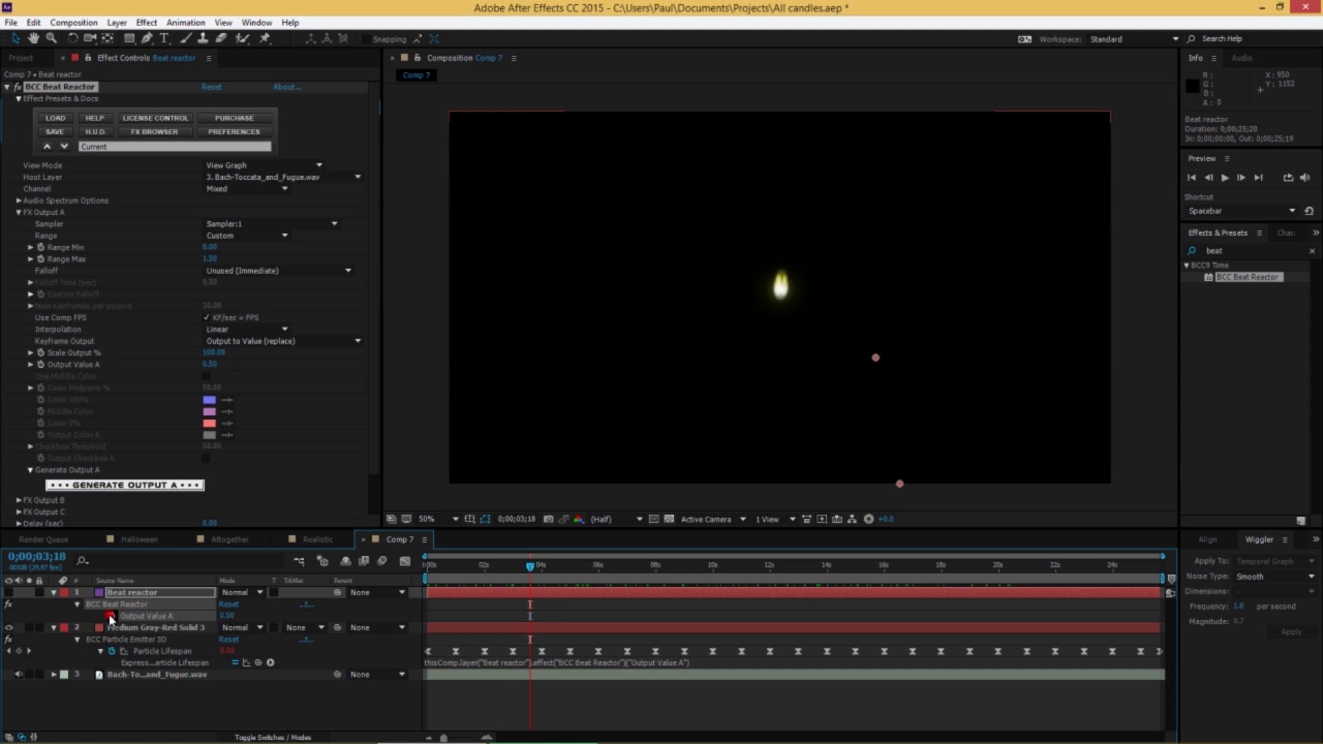
{"action": "left_click", "coordinate": [114, 485]}
{"action": "left_click", "coordinate": [762, 428]}
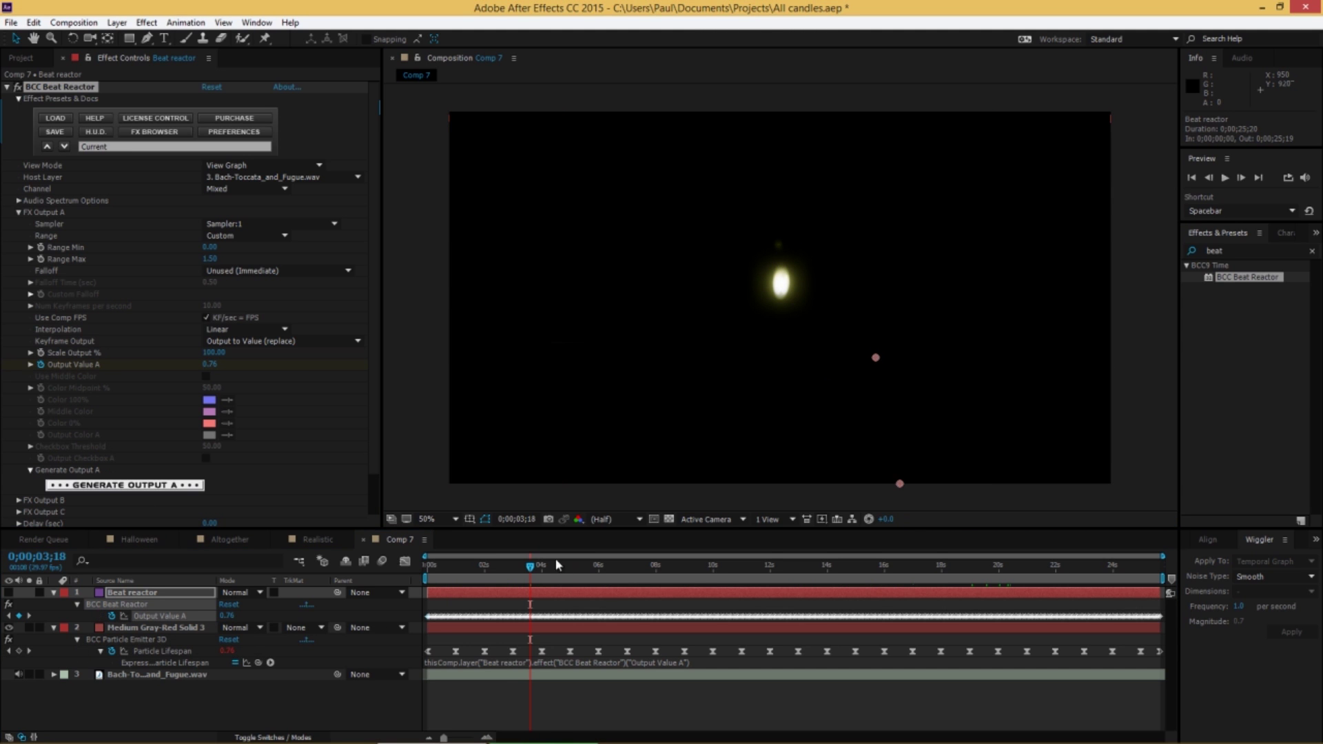
{"action": "key", "text": "space"}
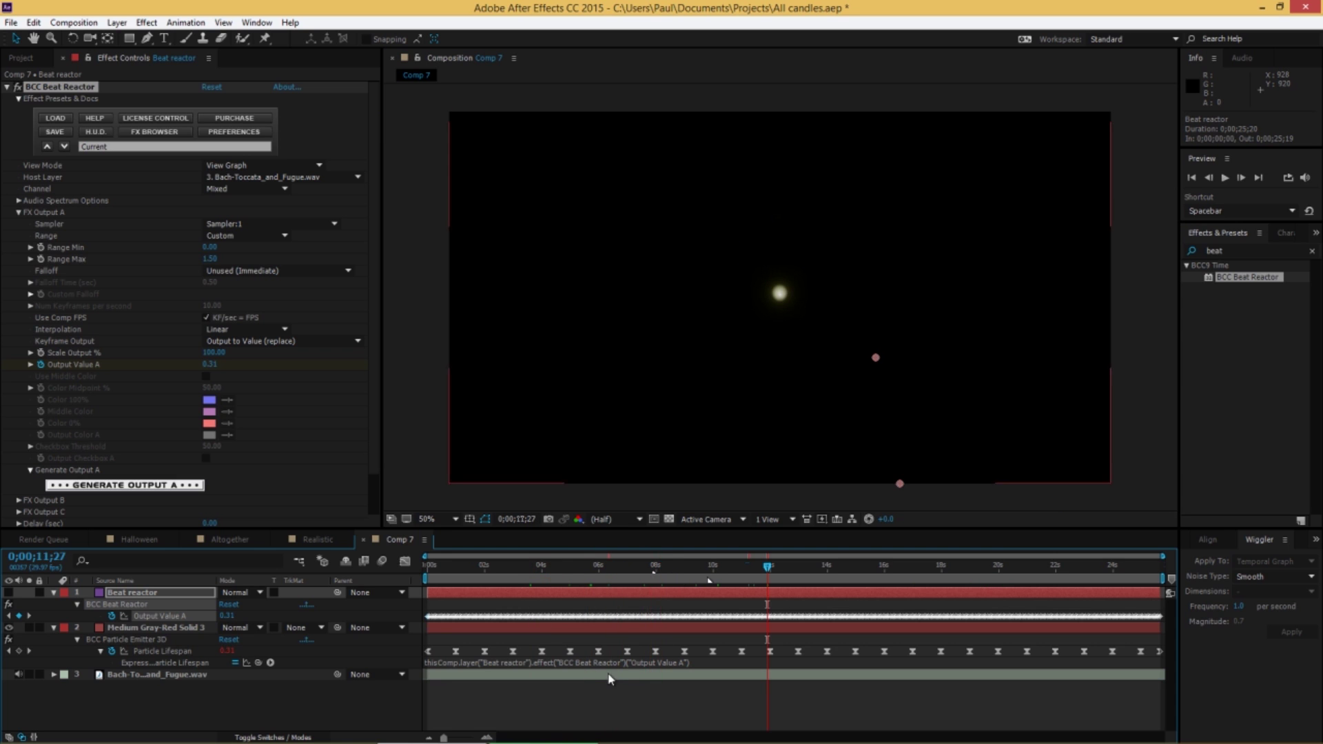
{"action": "left_click_drag", "start_coordinate": [576, 566], "coordinate": [713, 578]}
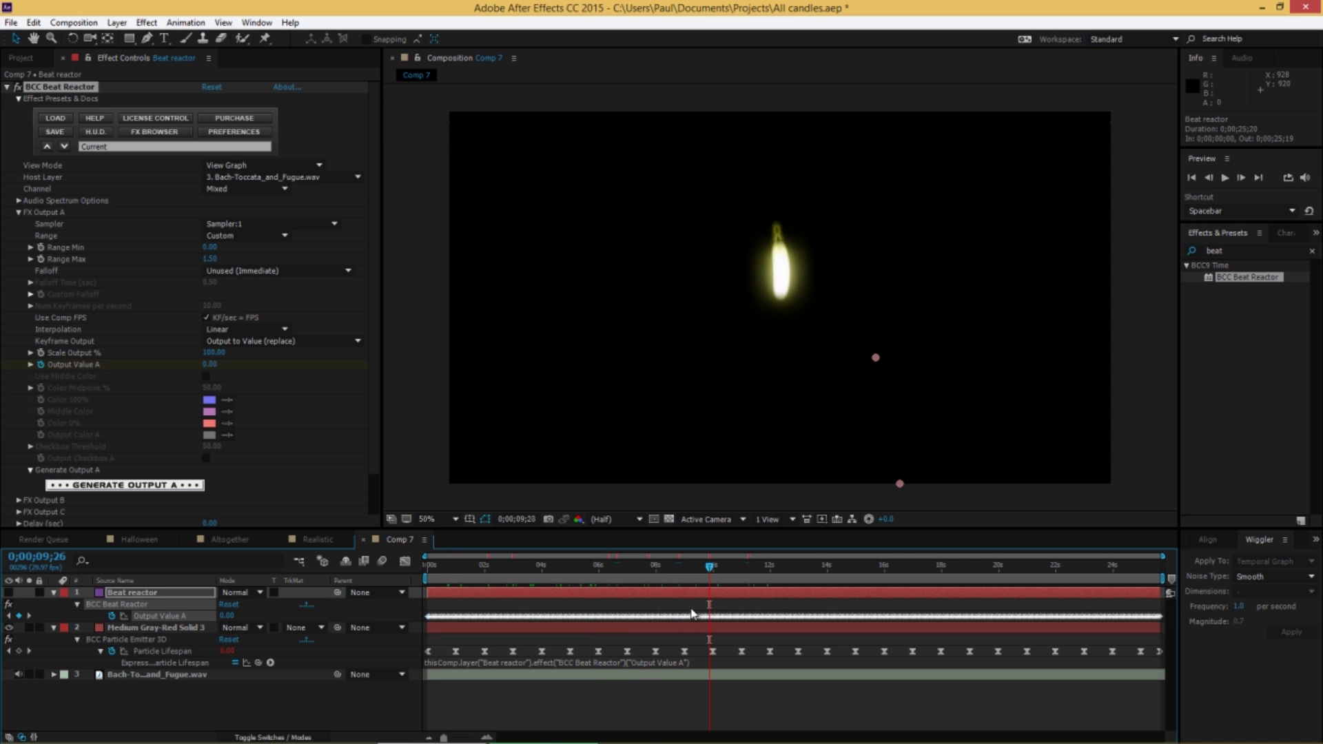
Step: Collapse both layers, select Medium Gray-Red Solid 3, and set Particle Speed to 25
{"action": "left_click", "coordinate": [53, 628]}
{"action": "left_click", "coordinate": [54, 593]}
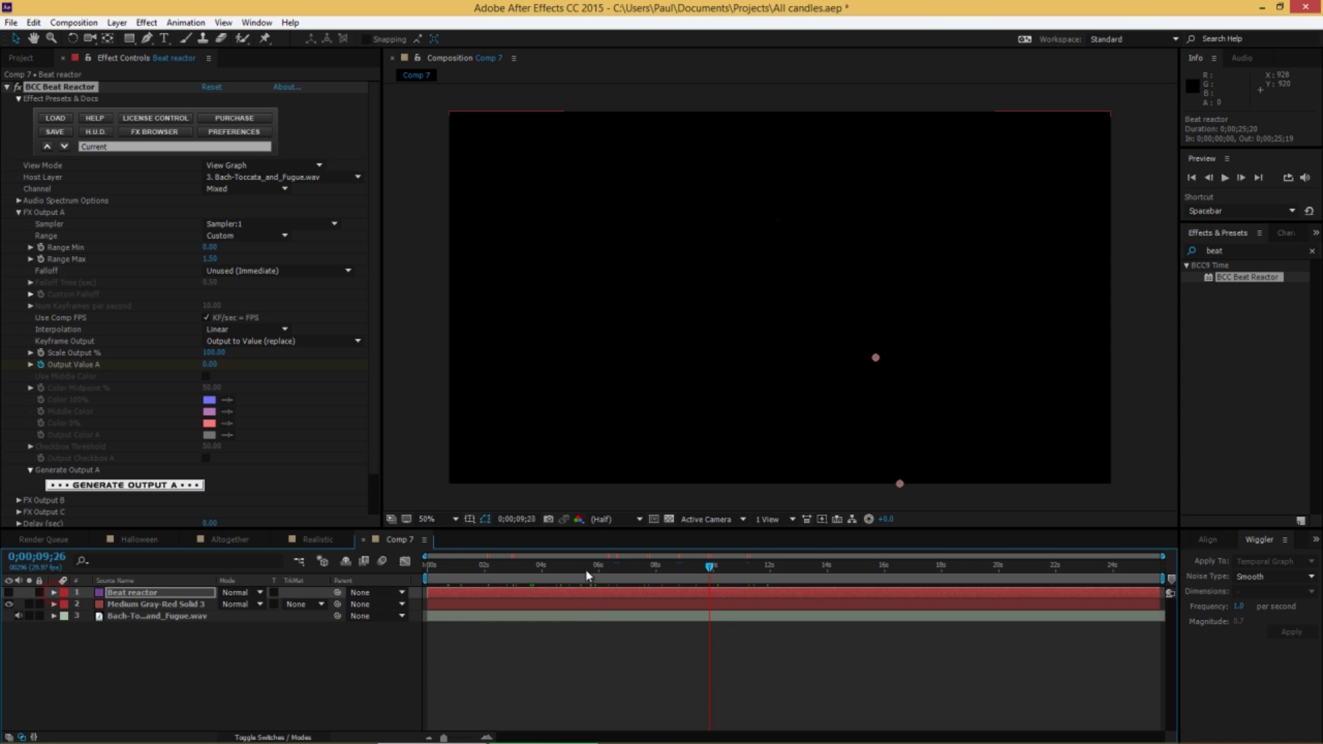
{"action": "left_click", "coordinate": [570, 574]}
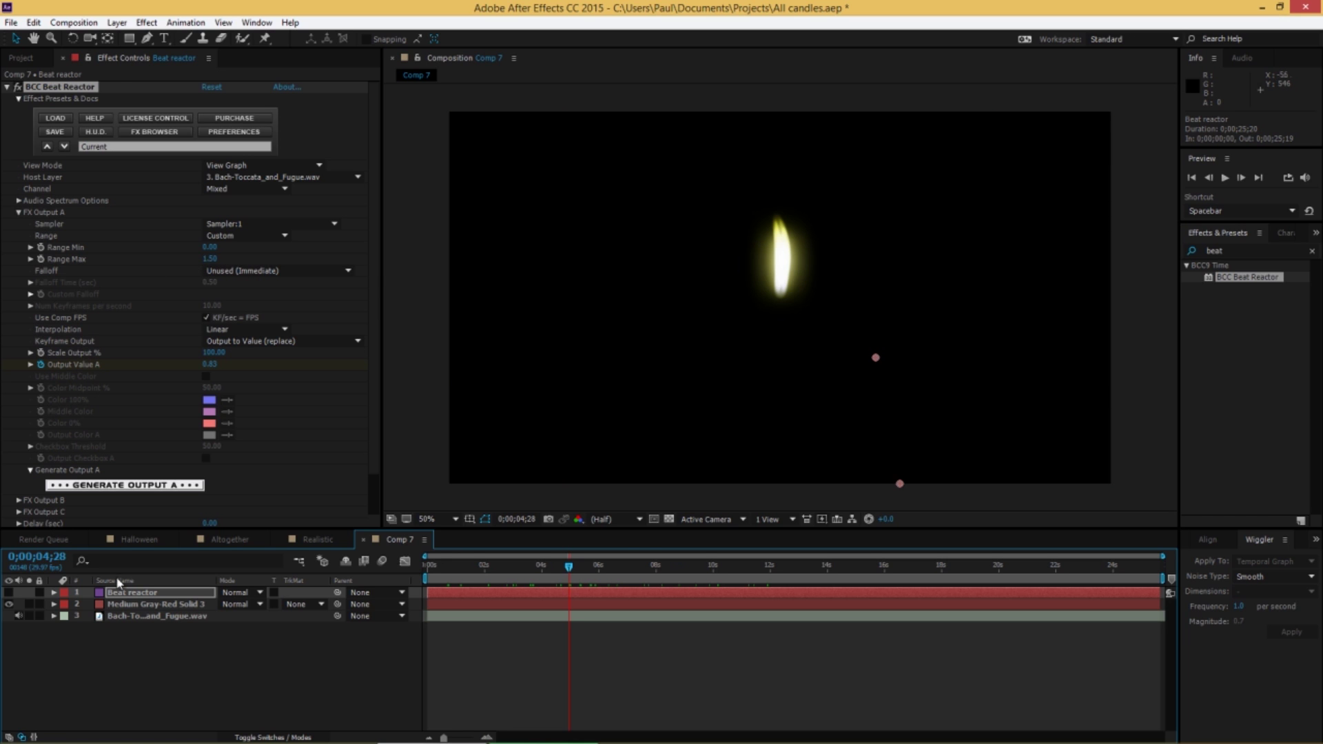
{"action": "left_click", "coordinate": [125, 605]}
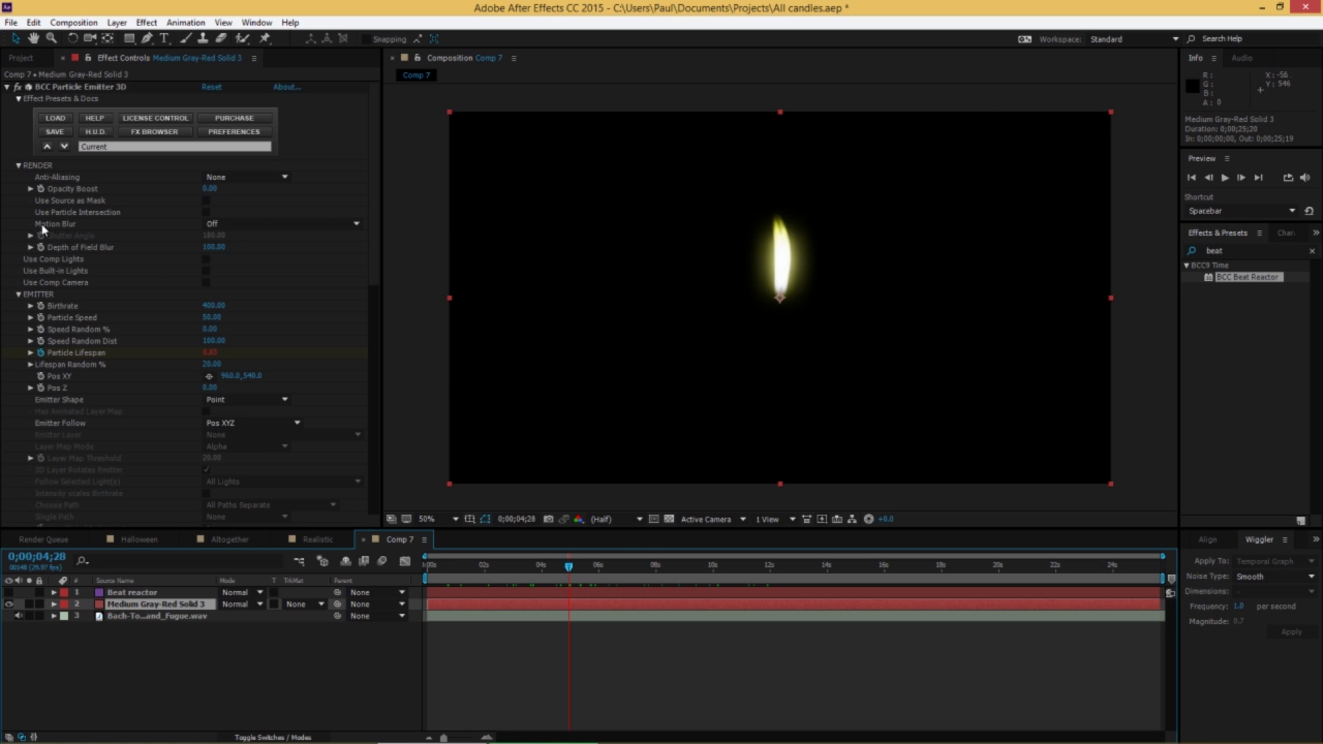
{"action": "left_click", "coordinate": [211, 318]}
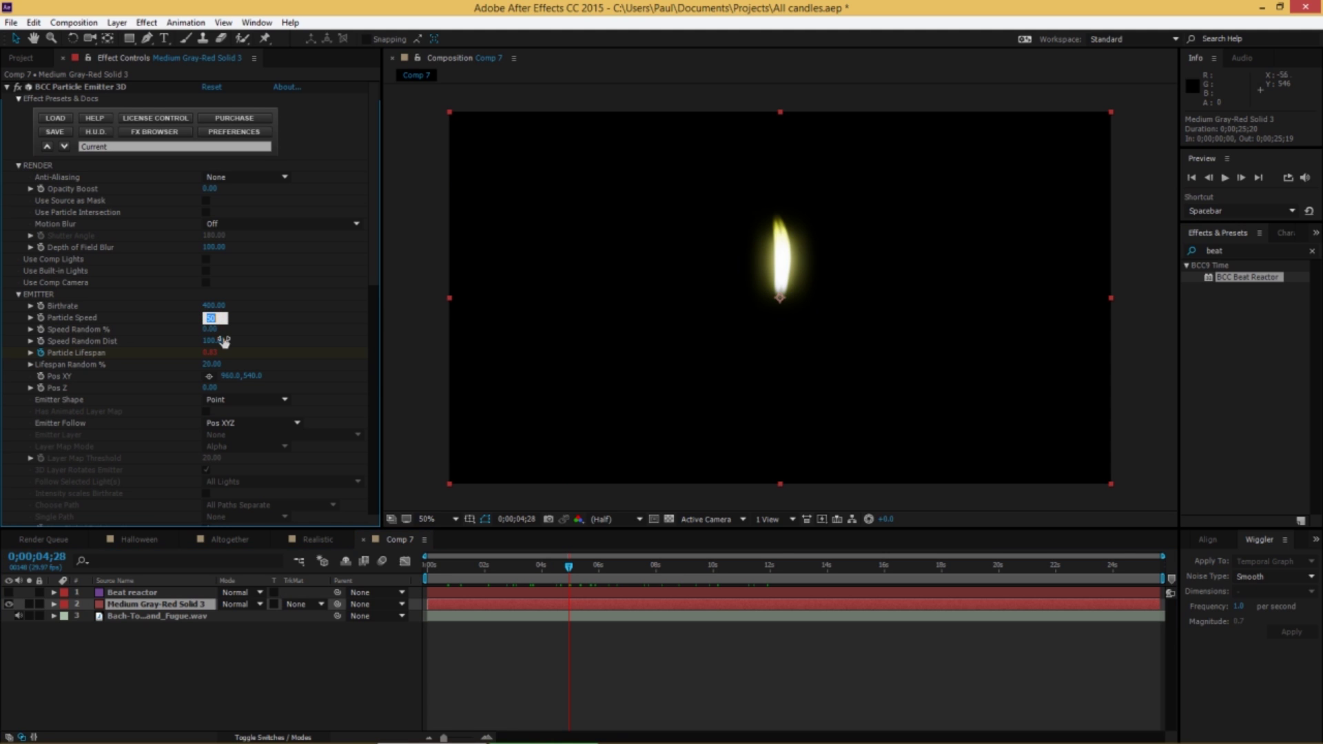
{"action": "key", "text": "Return"}
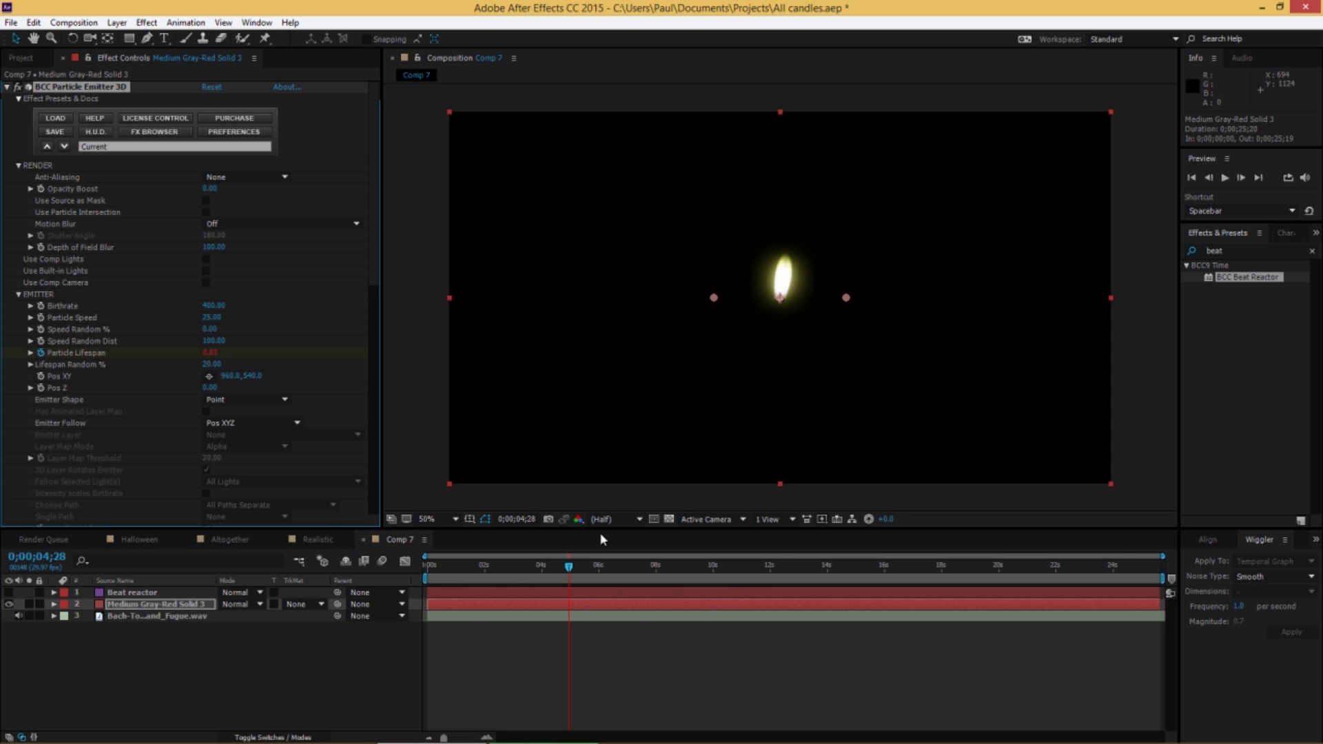
Step: Review the slower flame, then change Particle Speed to 40
{"action": "key", "text": "Page_Down"}
{"action": "left_click_drag", "start_coordinate": [579, 570], "coordinate": [809, 573]}
{"action": "left_click", "coordinate": [530, 567]}
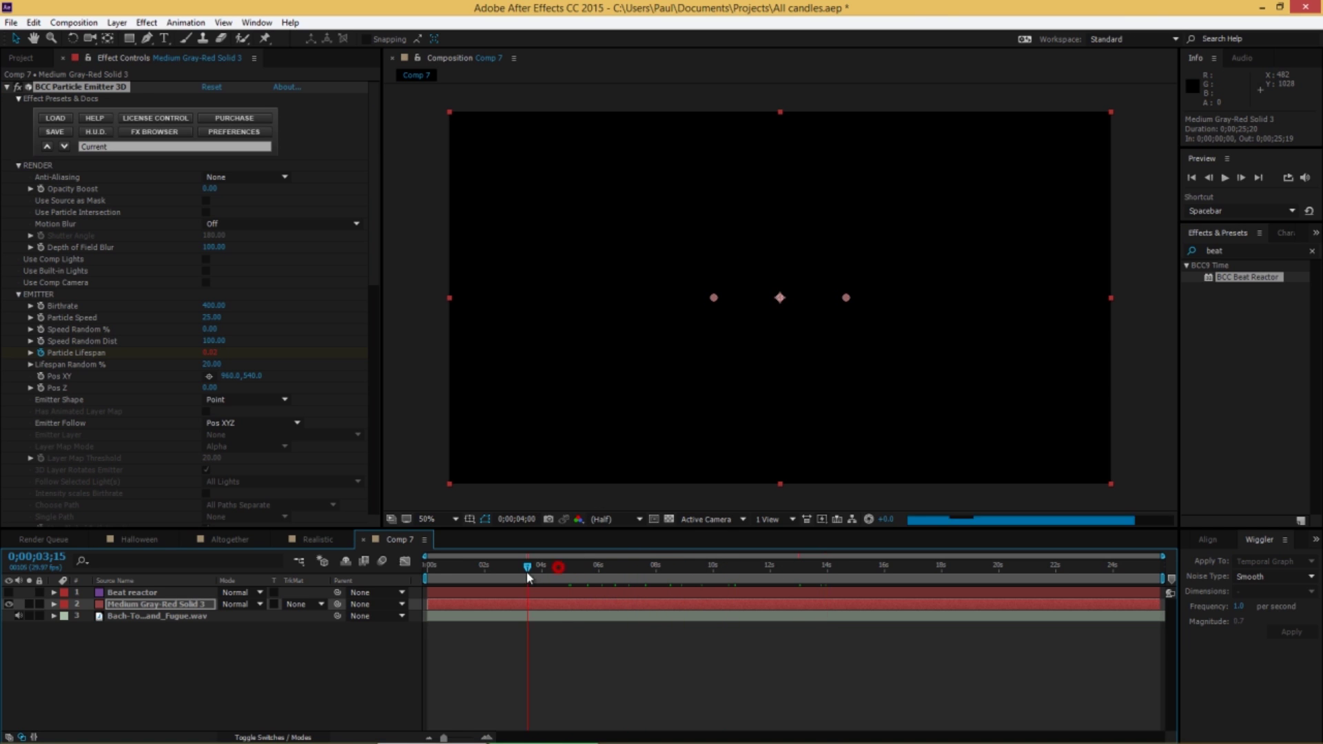
{"action": "left_click", "coordinate": [213, 319]}
{"action": "type", "text": "40"}
{"action": "key", "text": "Return"}
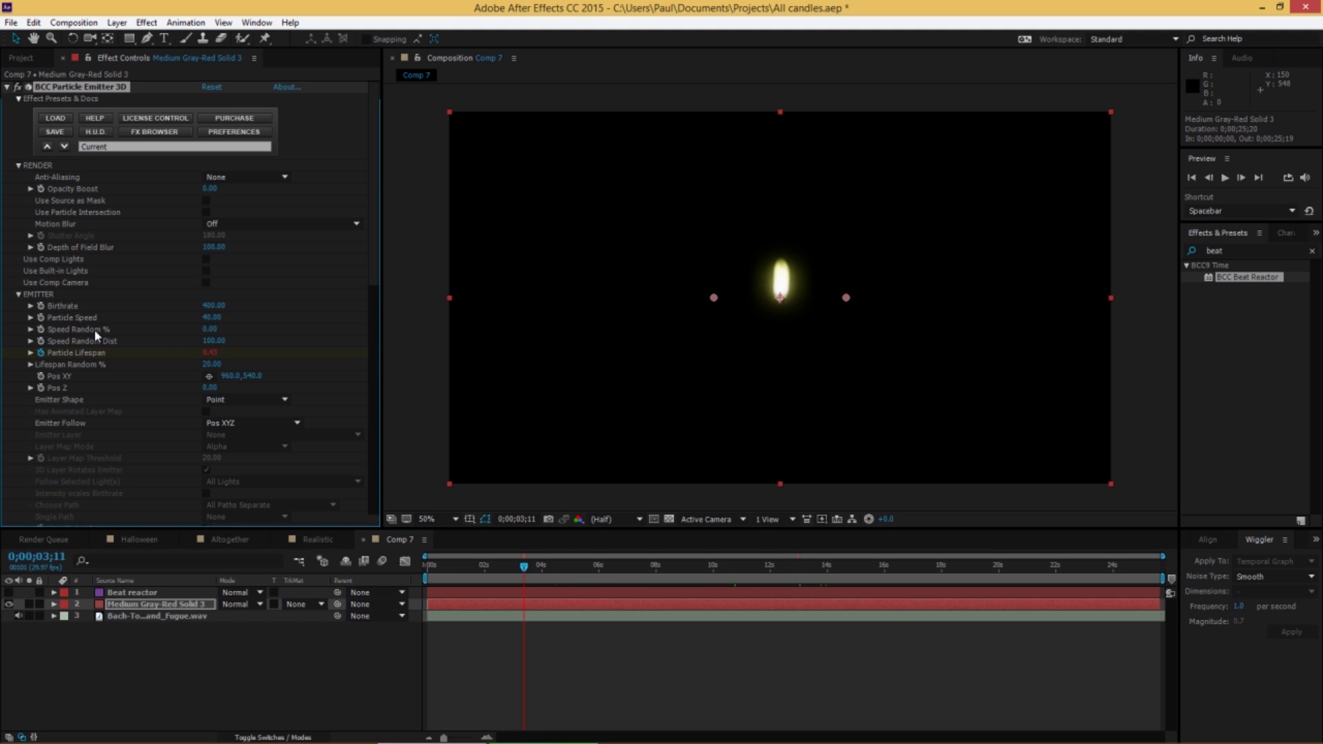
Step: Try Speed Random 65% and Spread 51%, undo both to keep Spread 0, and deselect the solid
{"action": "left_click_drag", "start_coordinate": [209, 332], "coordinate": [250, 325]}
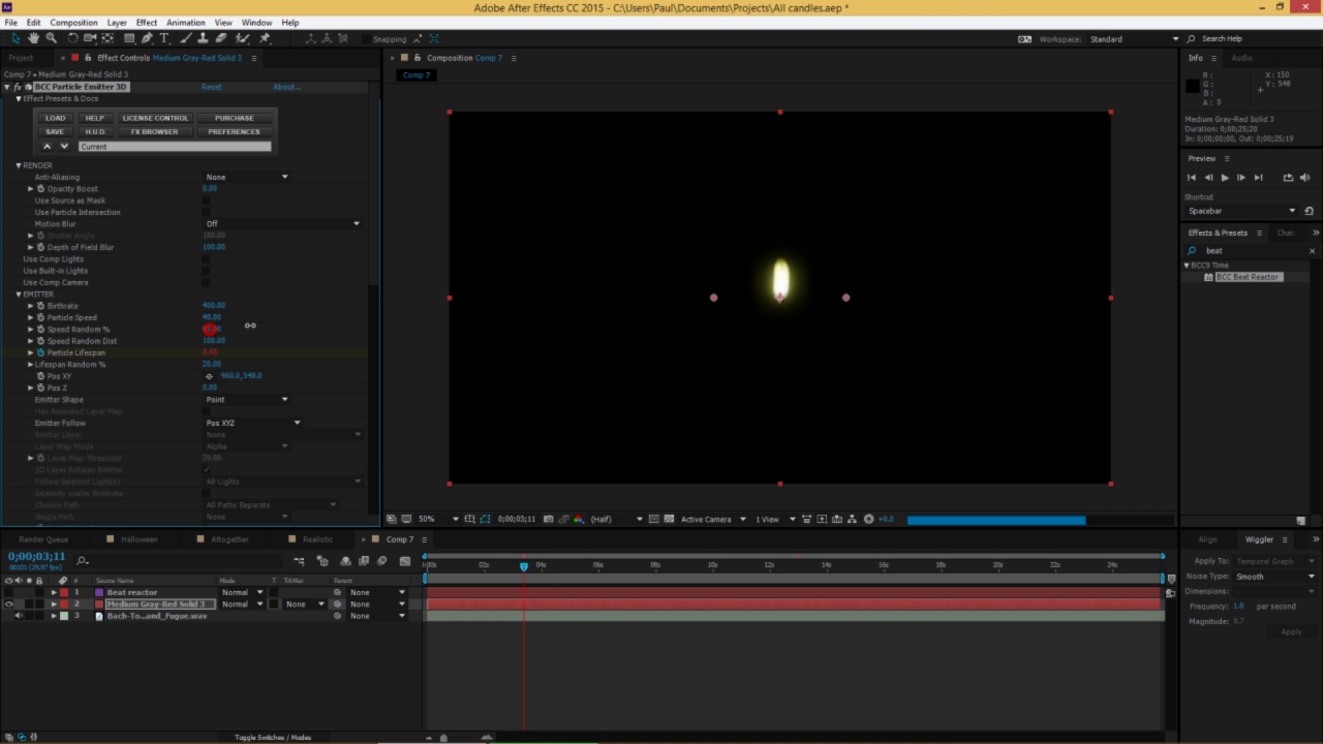
{"action": "scroll", "coordinate": [131, 440], "scroll_direction": "down", "scroll_amount": 7}
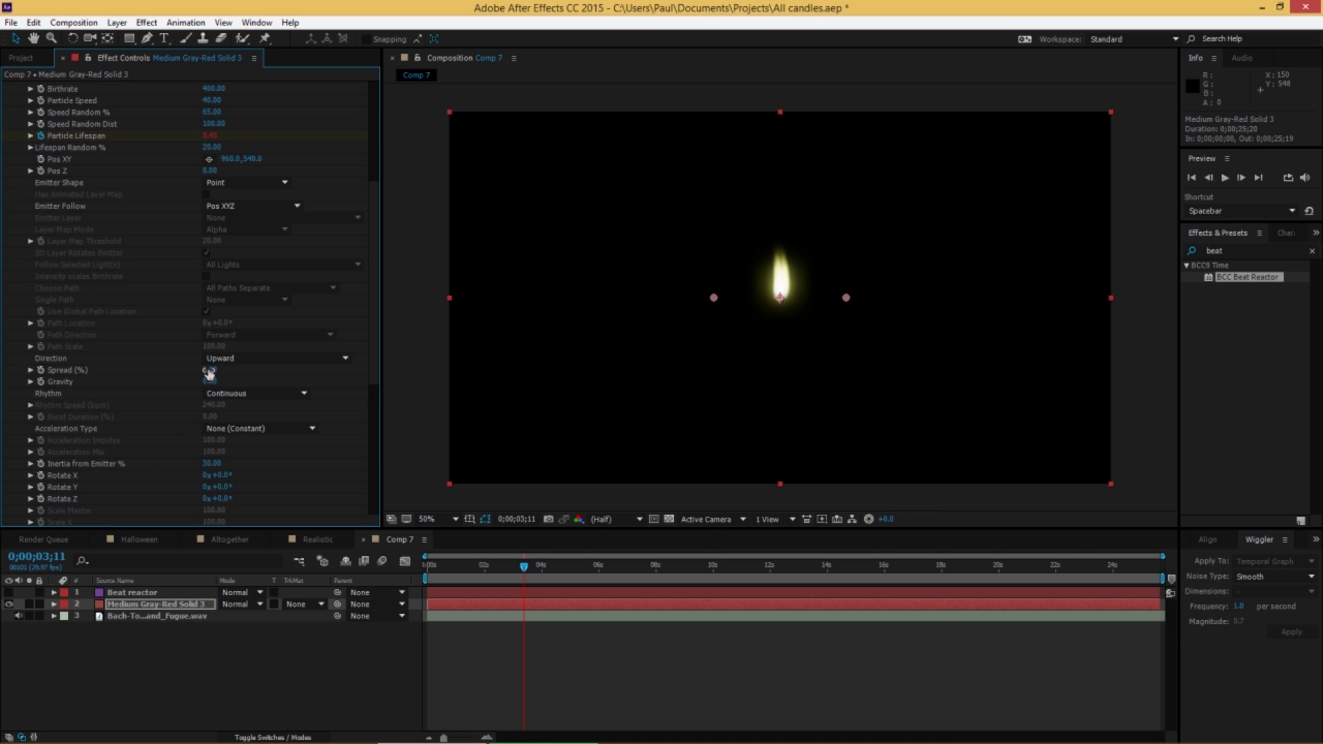
{"action": "left_click_drag", "start_coordinate": [209, 374], "coordinate": [240, 366]}
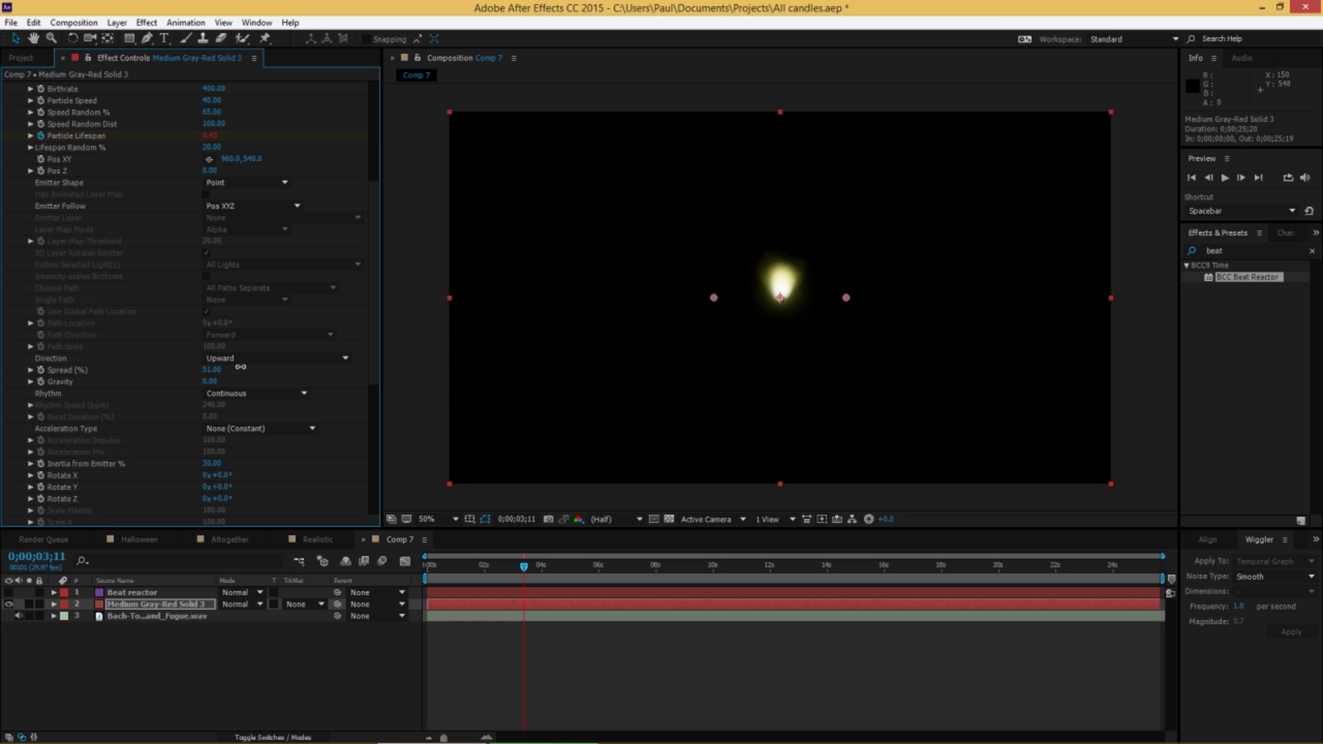
{"action": "left_click_drag", "start_coordinate": [519, 562], "coordinate": [547, 615]}
{"action": "key", "text": "ctrl+z"}
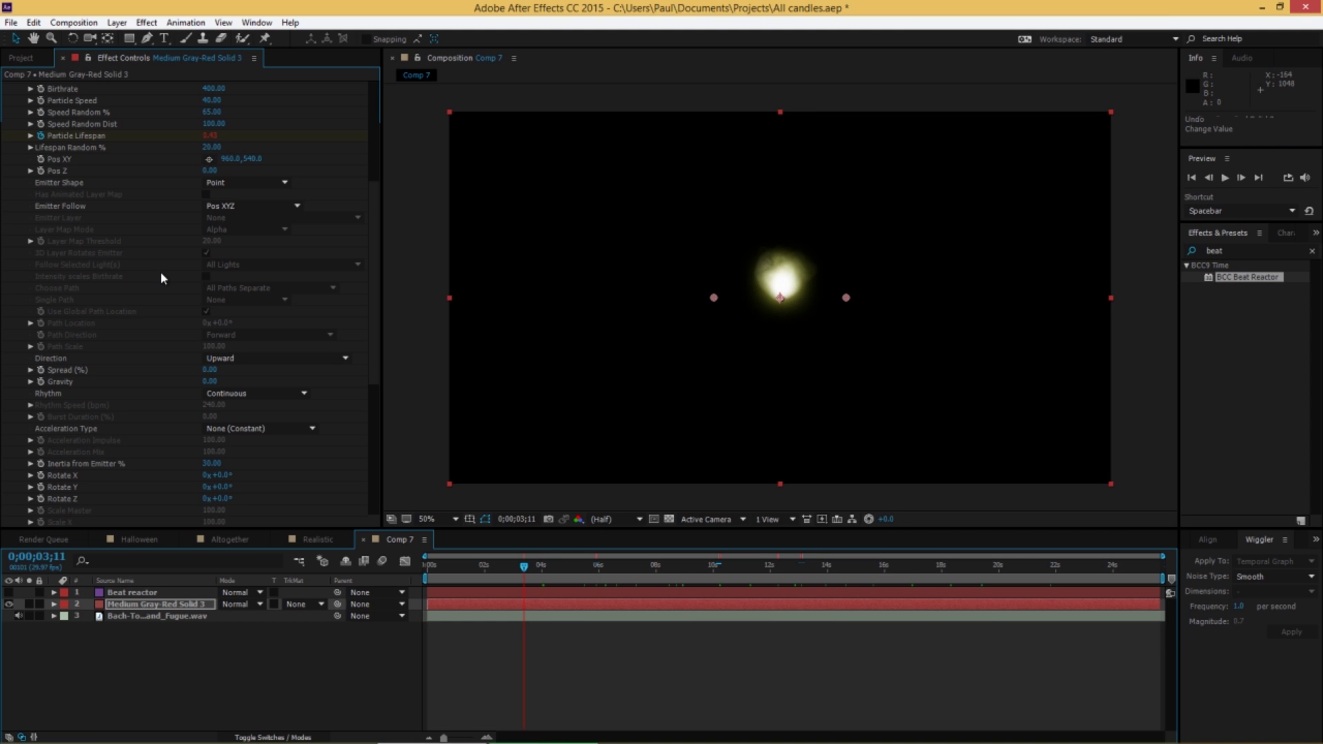
{"action": "key", "text": "ctrl+z"}
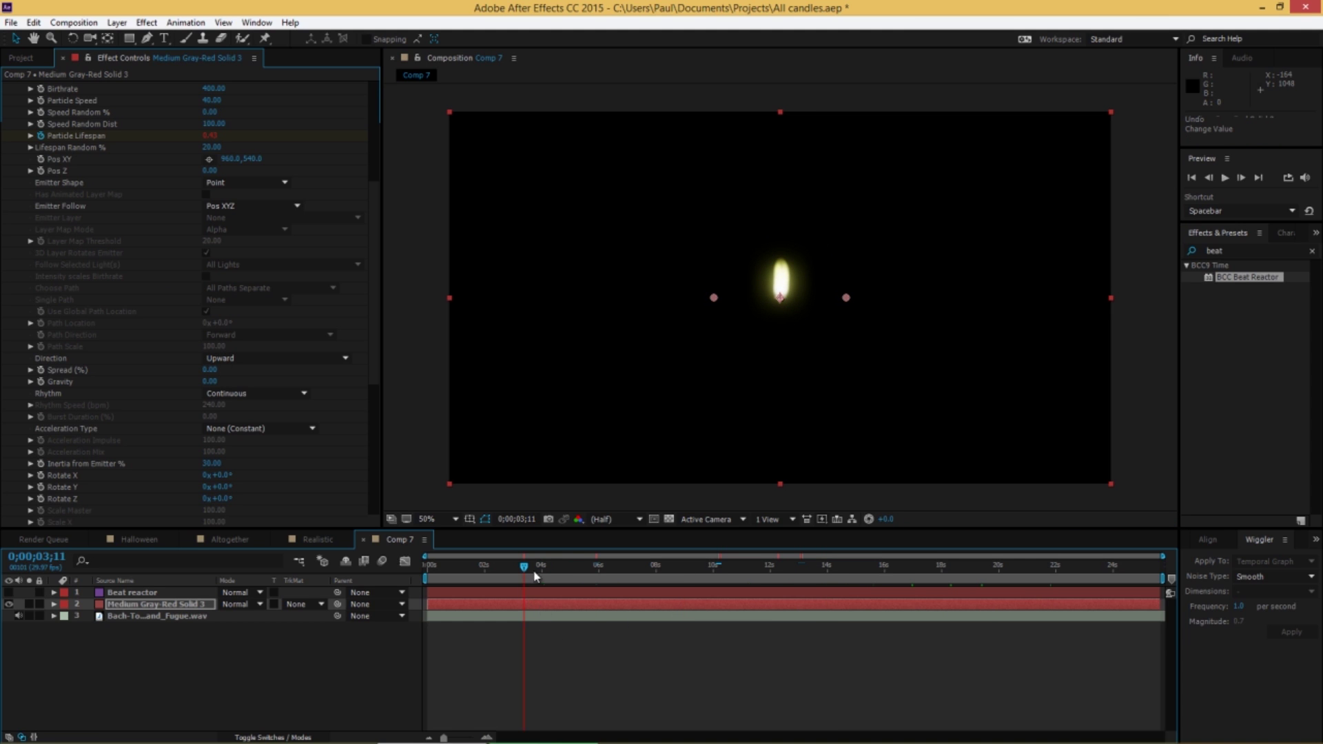
{"action": "left_click_drag", "start_coordinate": [535, 576], "coordinate": [615, 569]}
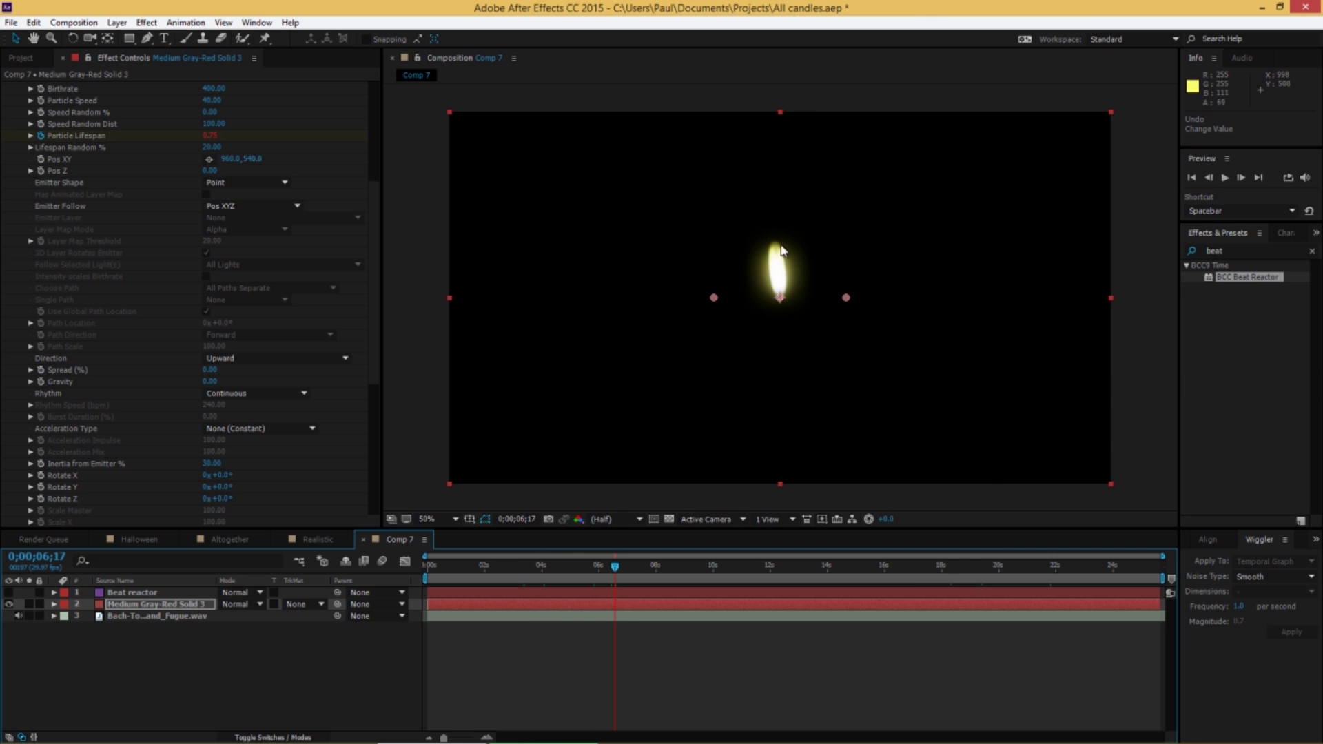
{"action": "left_click", "coordinate": [267, 654]}
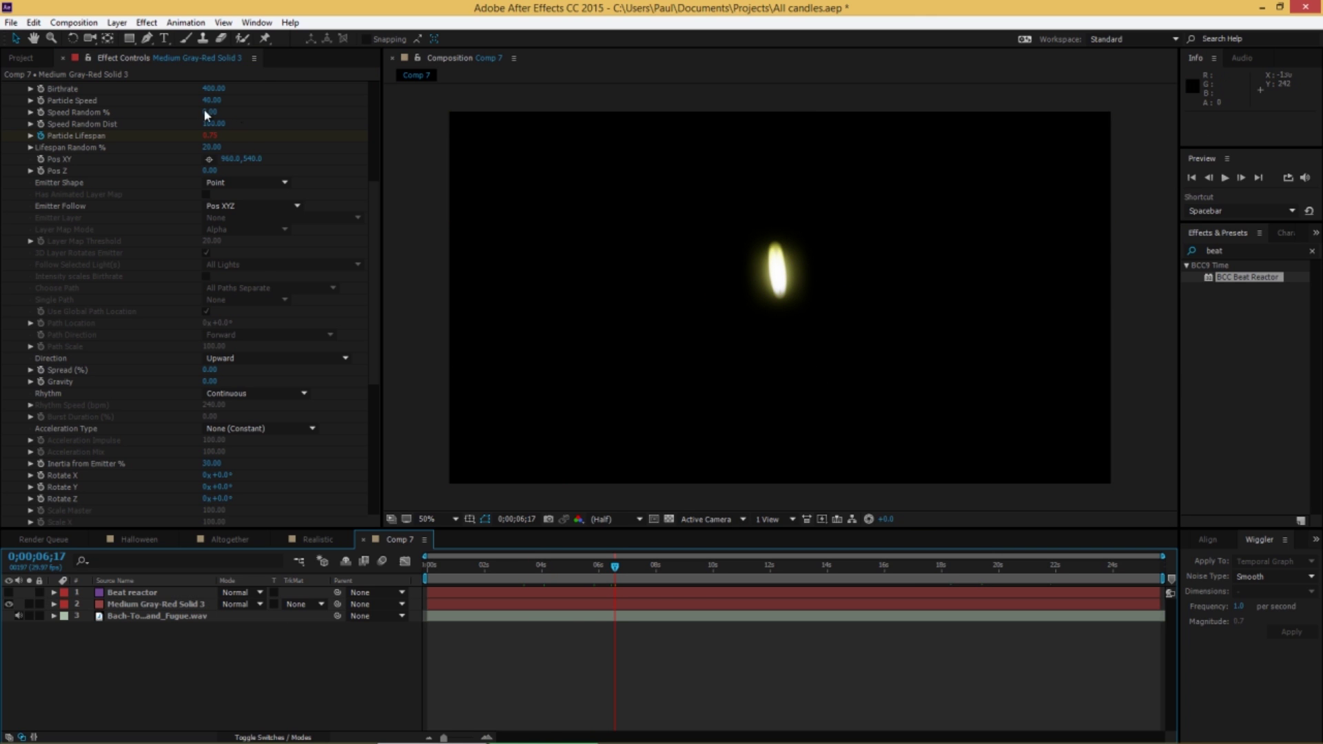
Step: Drag MVI_2819.MOV from the Project panel below the Comp 7 layers and return to the start
{"action": "left_click", "coordinate": [27, 58]}
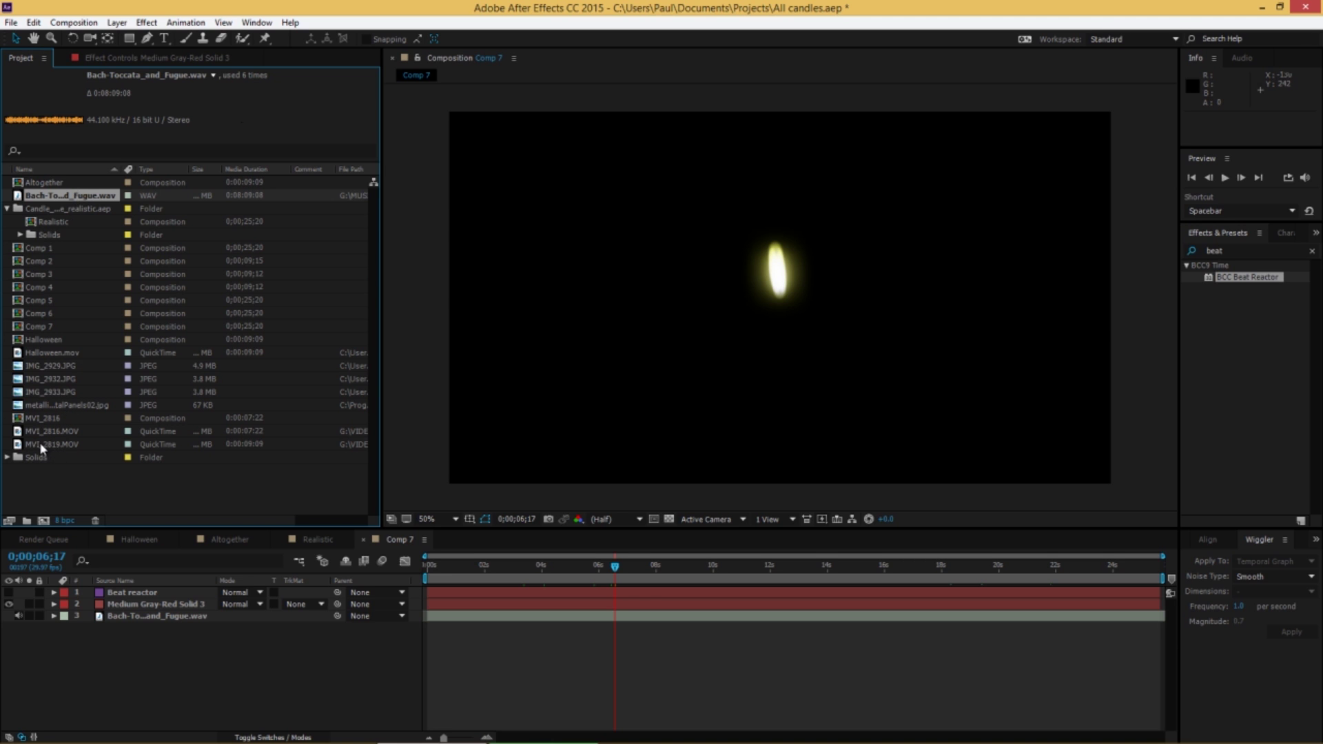
{"action": "left_click_drag", "start_coordinate": [39, 444], "coordinate": [192, 695]}
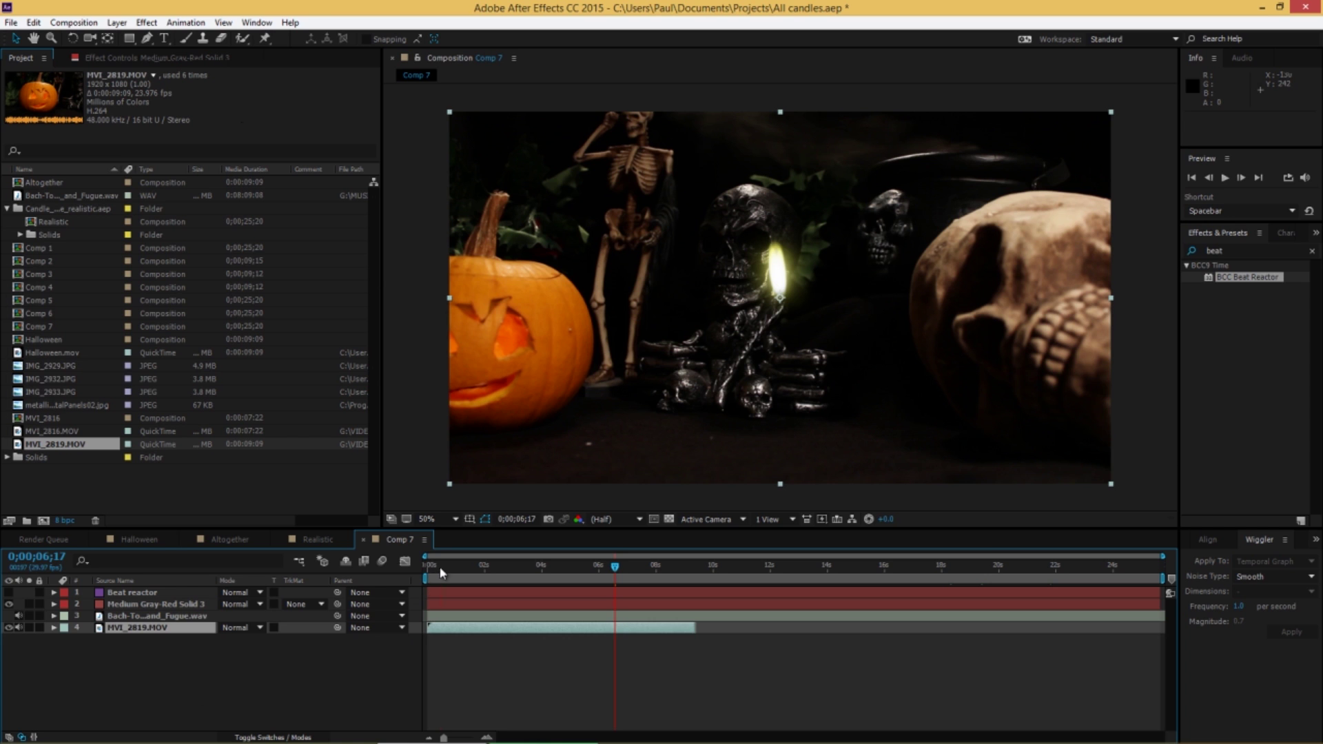
{"action": "mouse_move", "coordinate": [440, 568]}
{"action": "left_mouse_down"}
{"action": "mouse_move", "coordinate": [420, 571]}
{"action": "mouse_move", "coordinate": [530, 568]}
{"action": "left_mouse_up"}
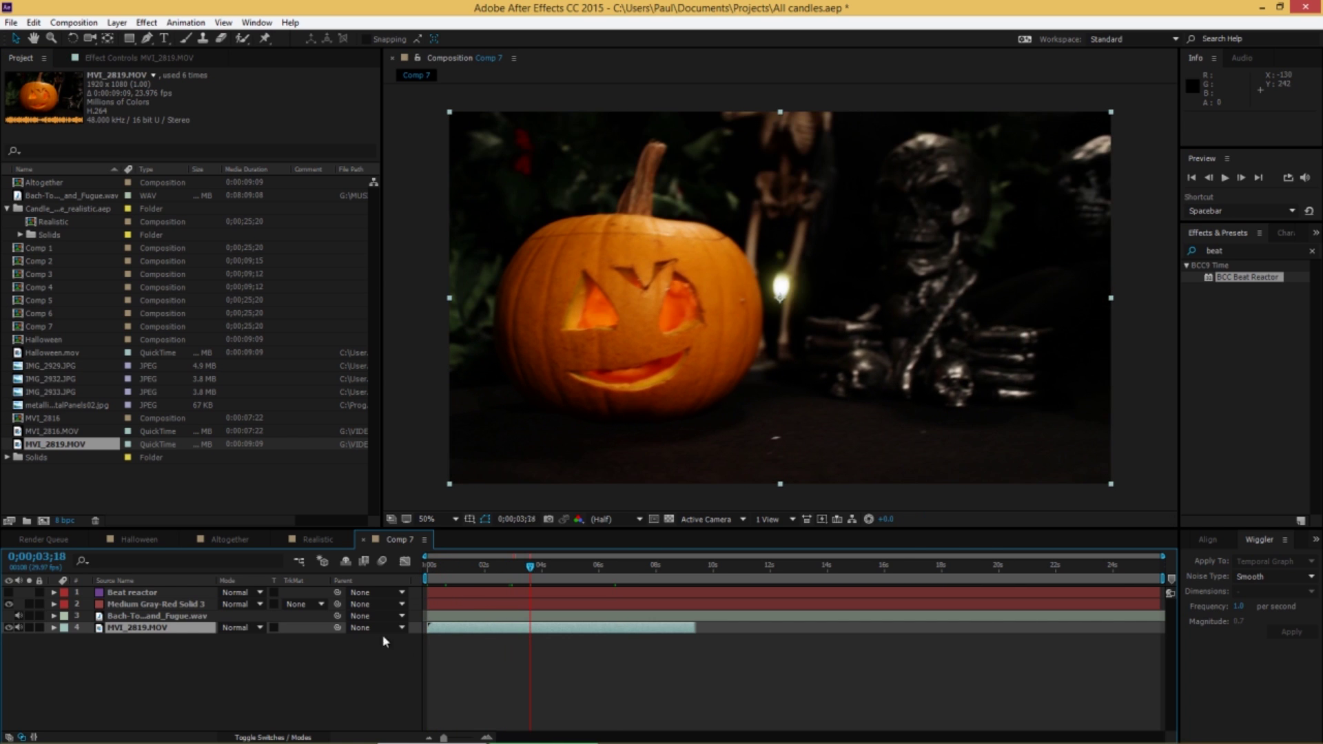
Step: Track the camera with 2D Source track points and a specified 35° angle of view
{"action": "left_click", "coordinate": [186, 22]}
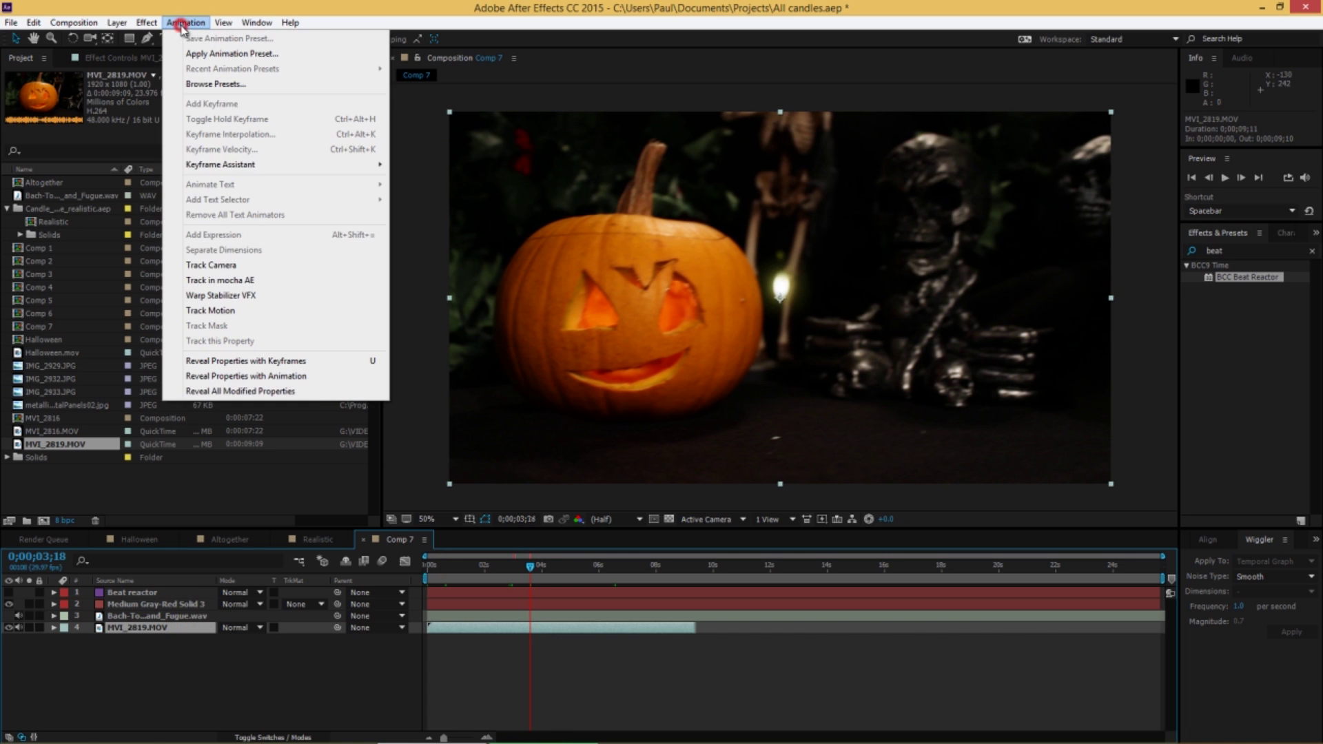
{"action": "left_click", "coordinate": [212, 265]}
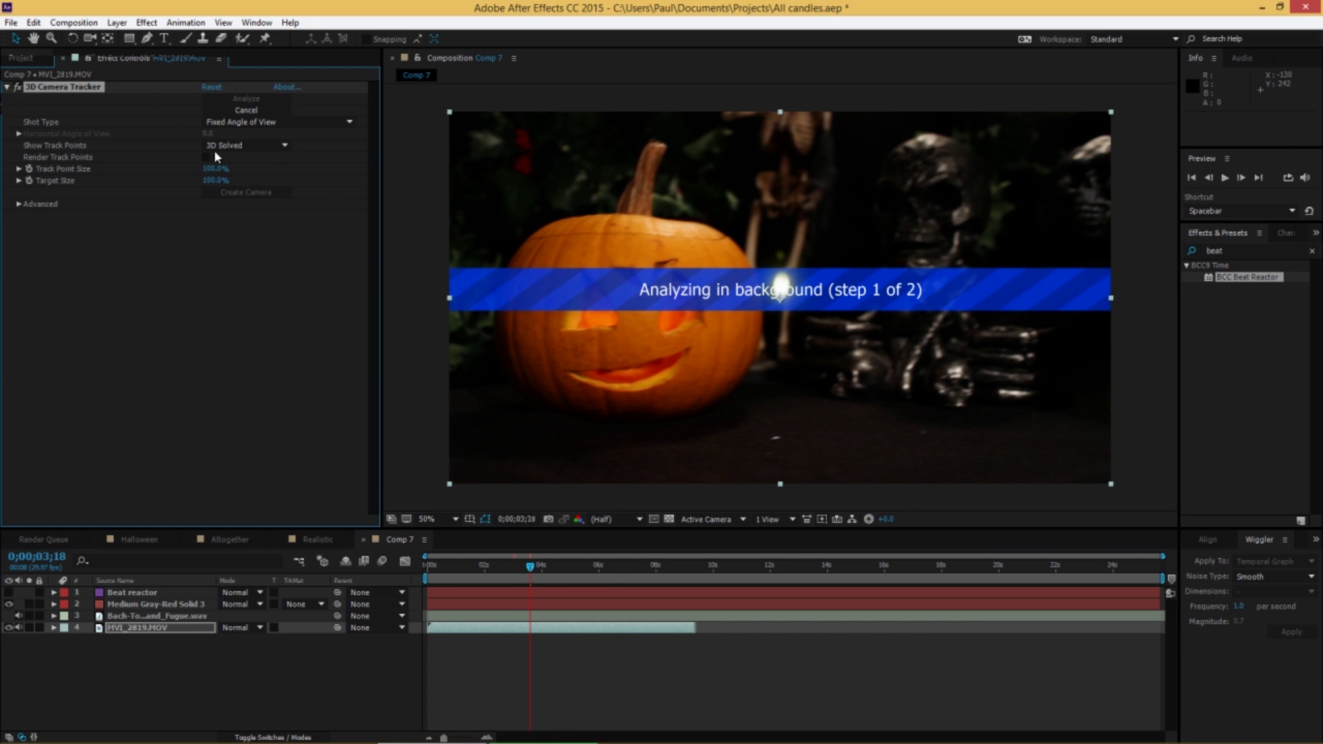
{"action": "left_click", "coordinate": [245, 144]}
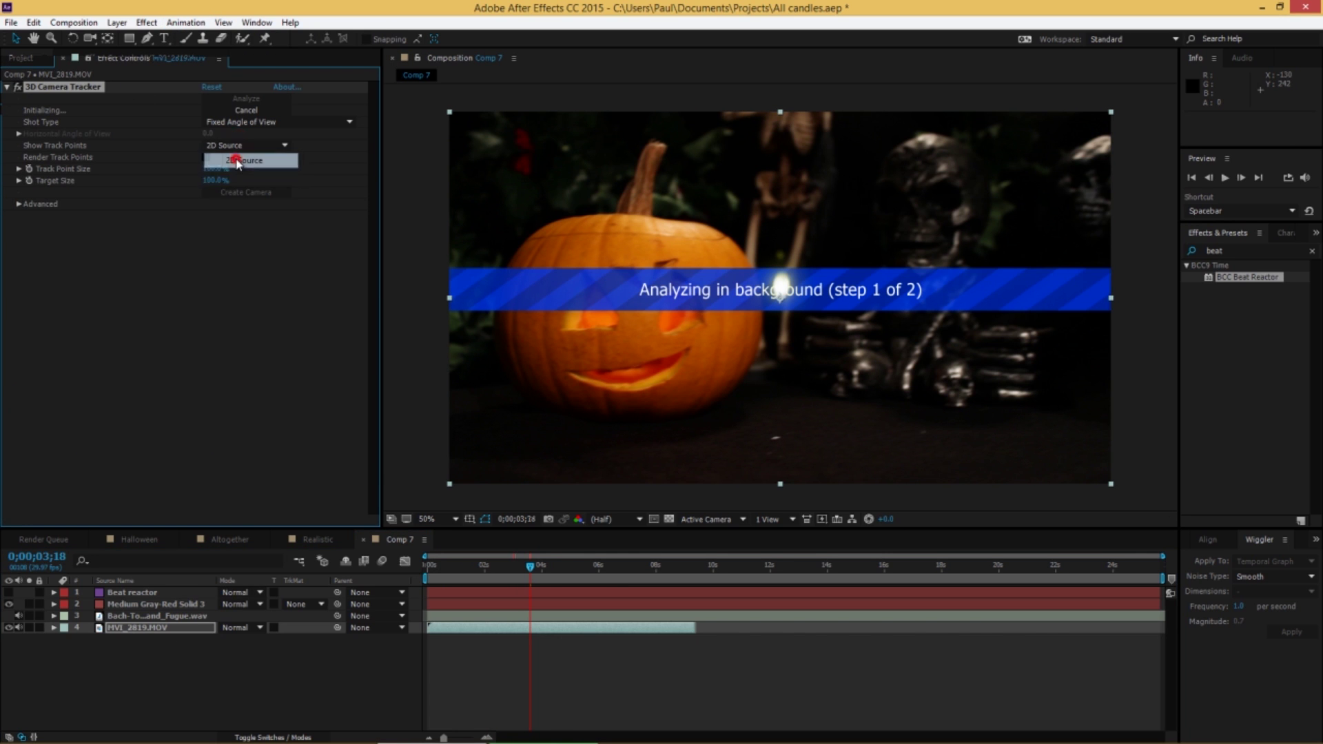
{"action": "left_click", "coordinate": [238, 158]}
{"action": "left_click", "coordinate": [242, 122]}
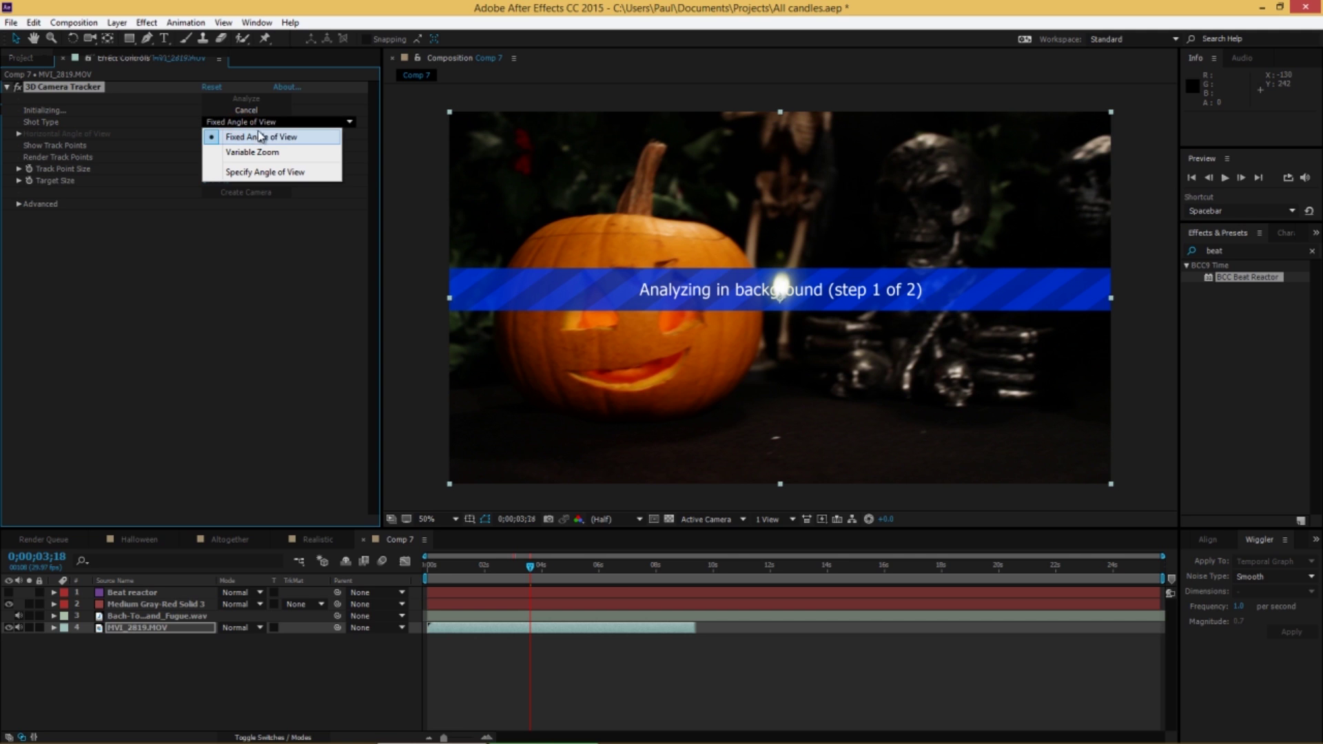
{"action": "left_click", "coordinate": [178, 135]}
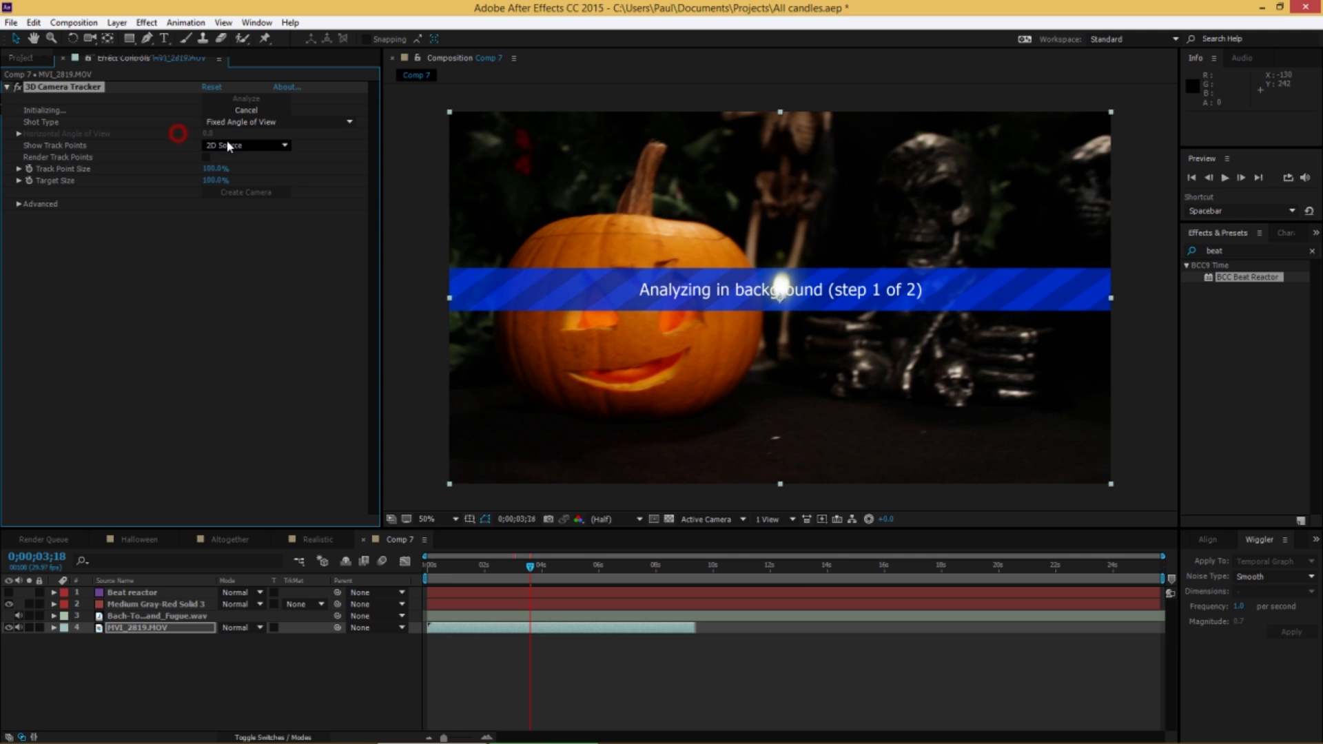
{"action": "left_click", "coordinate": [248, 124]}
{"action": "left_click", "coordinate": [254, 171]}
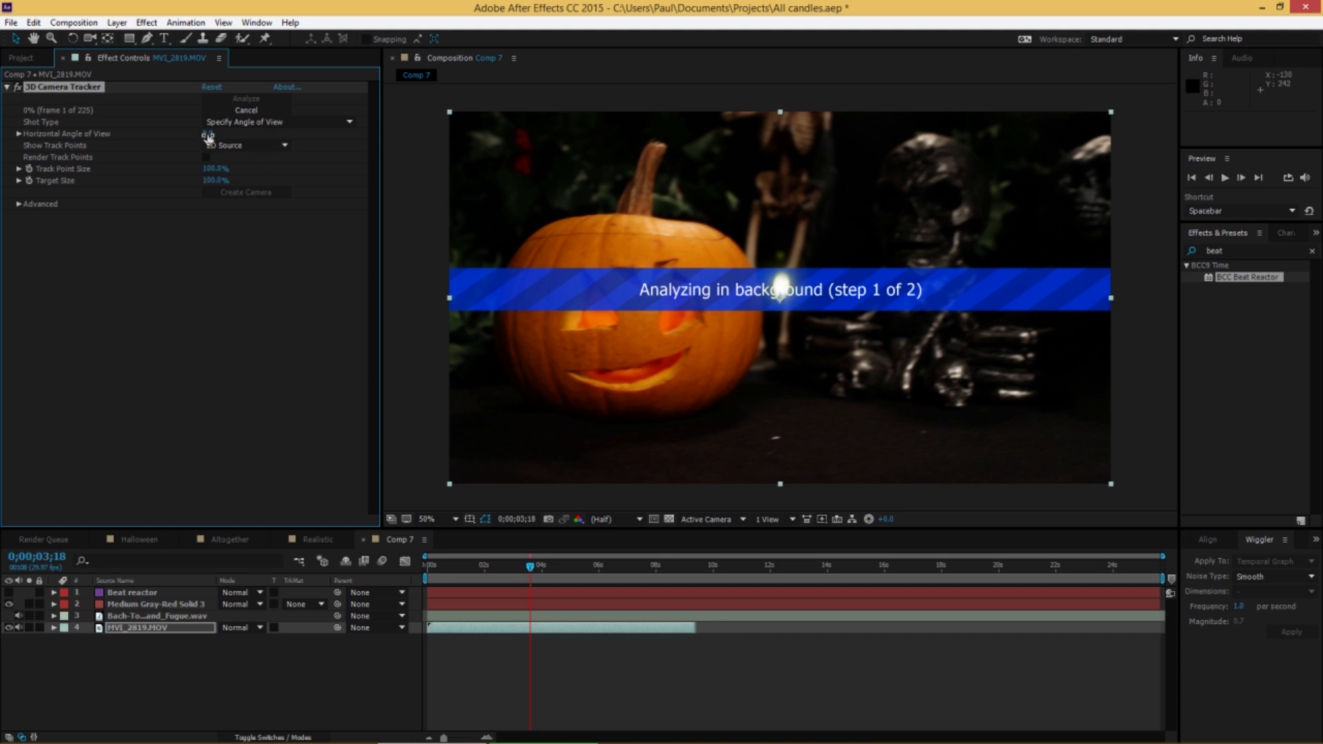
{"action": "left_click", "coordinate": [207, 135]}
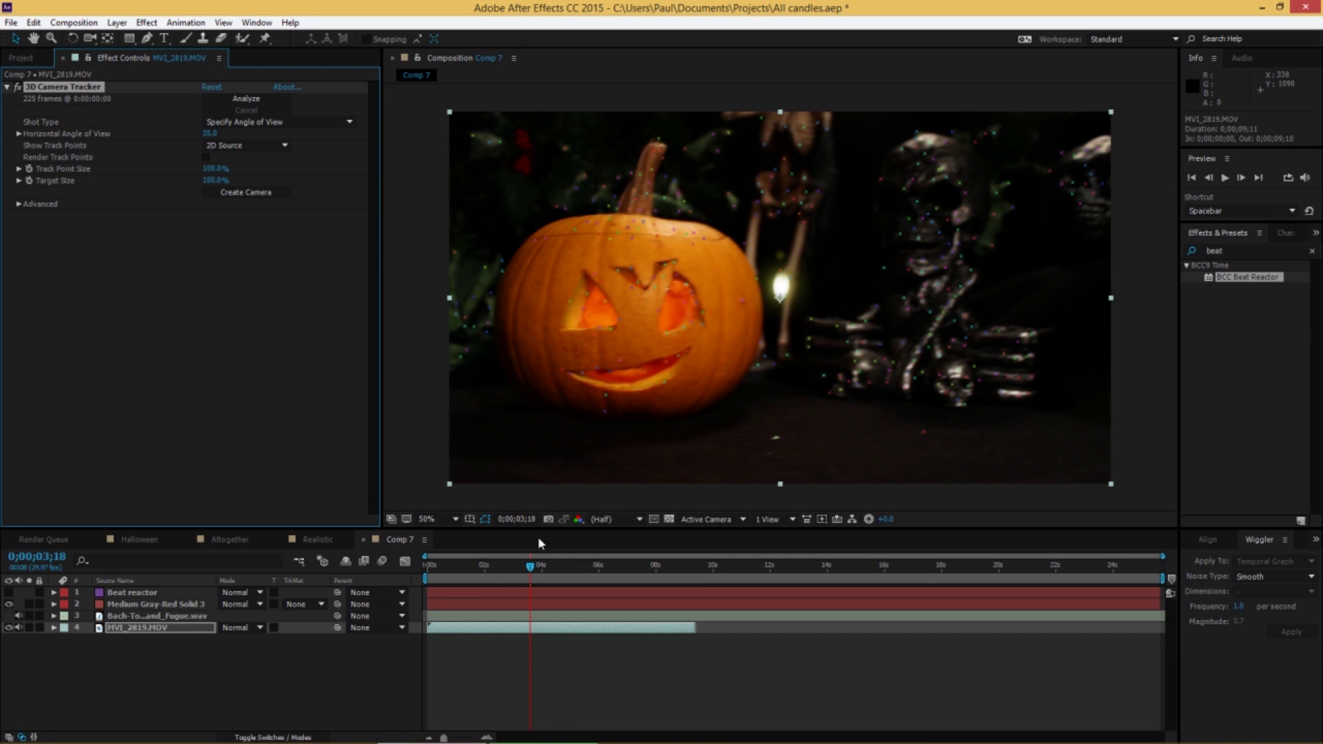
Step: Check the track points near 0;00;05;27, create the 3D Tracker Camera, then select the particle solid
{"action": "left_click", "coordinate": [539, 543]}
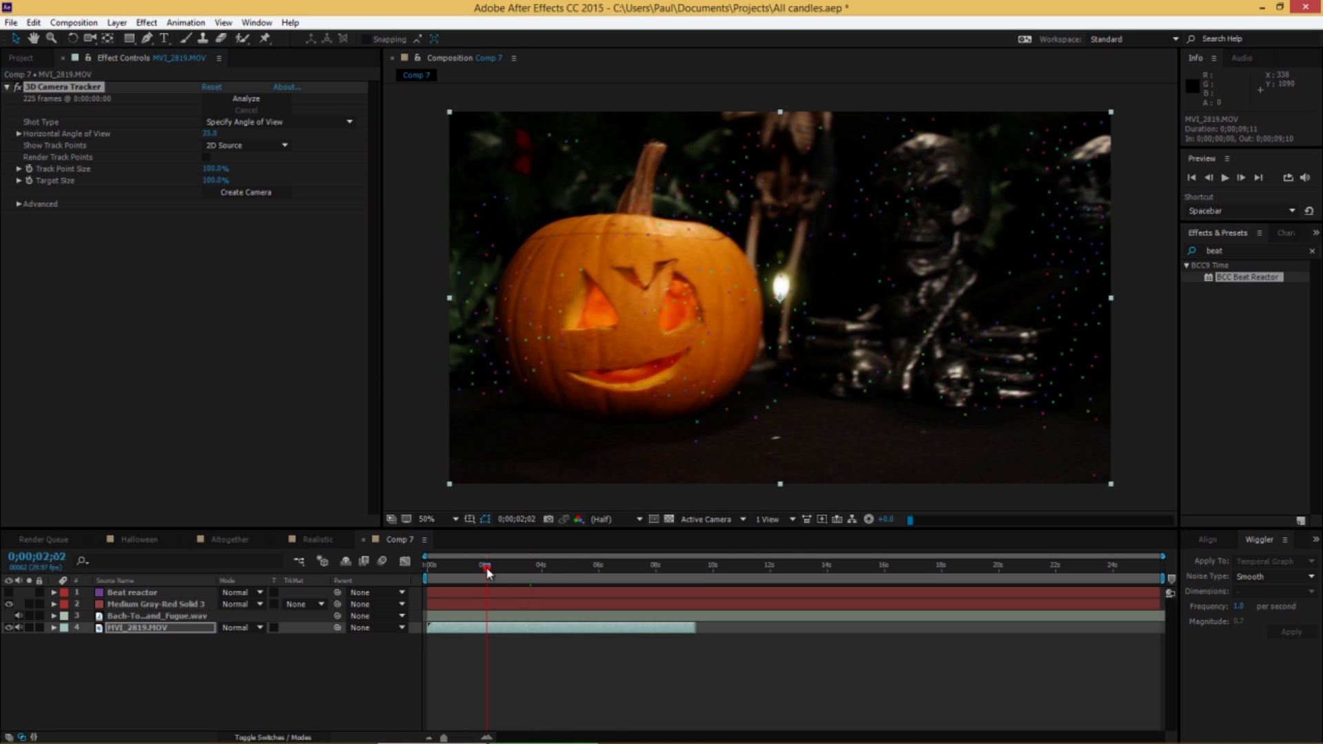
{"action": "key", "text": "space"}
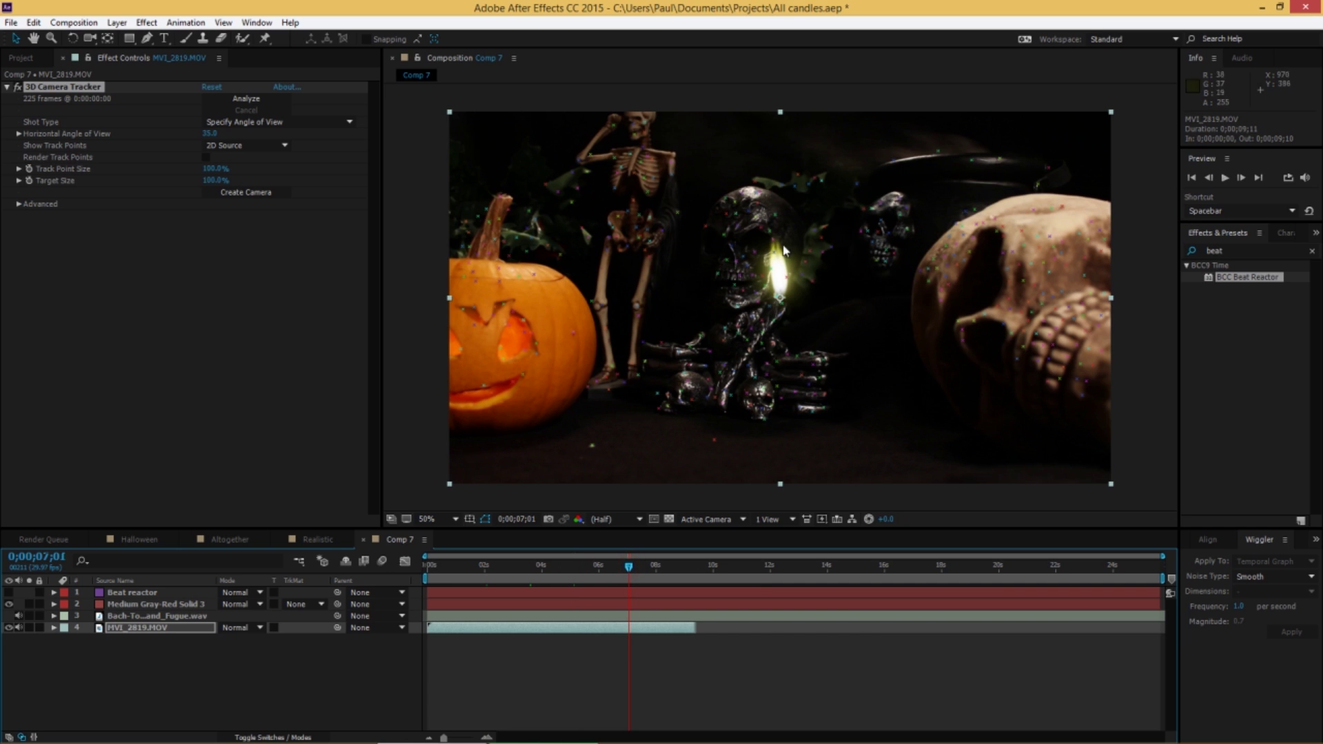
{"action": "left_click", "coordinate": [598, 573]}
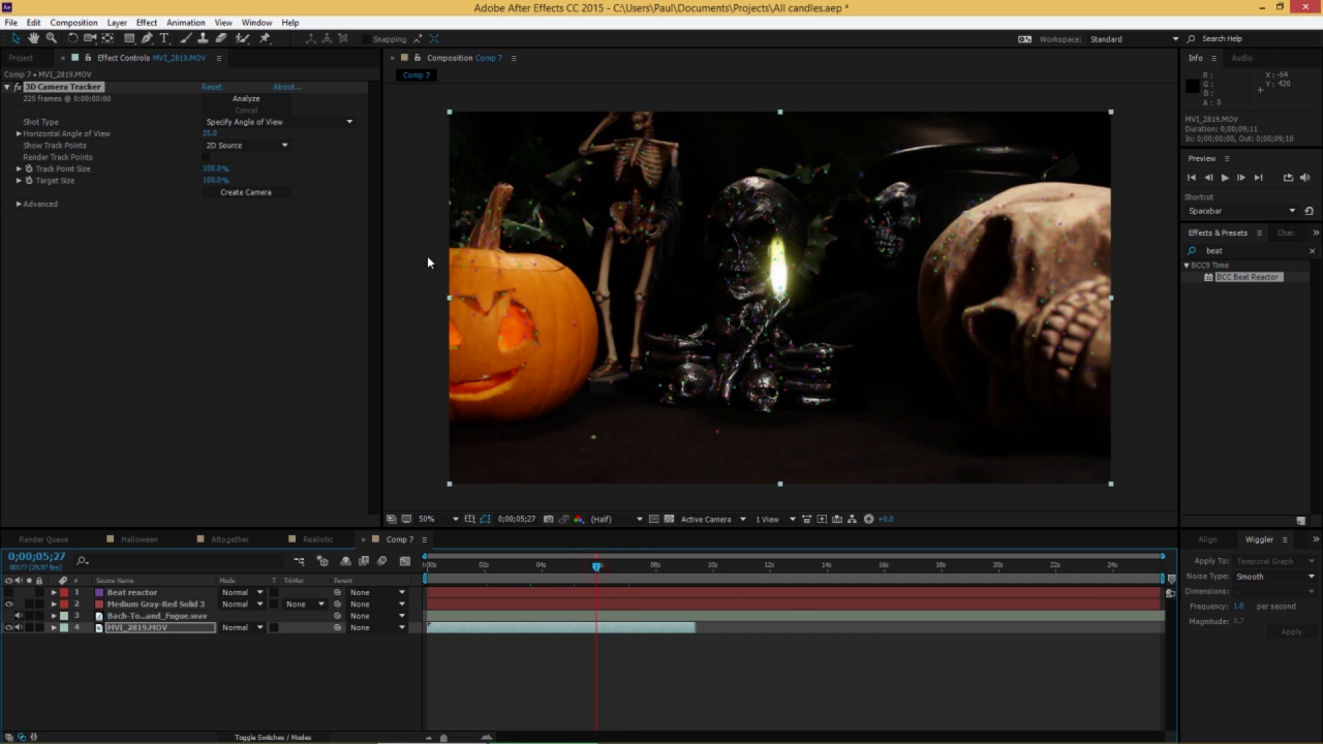
{"action": "left_click", "coordinate": [223, 194]}
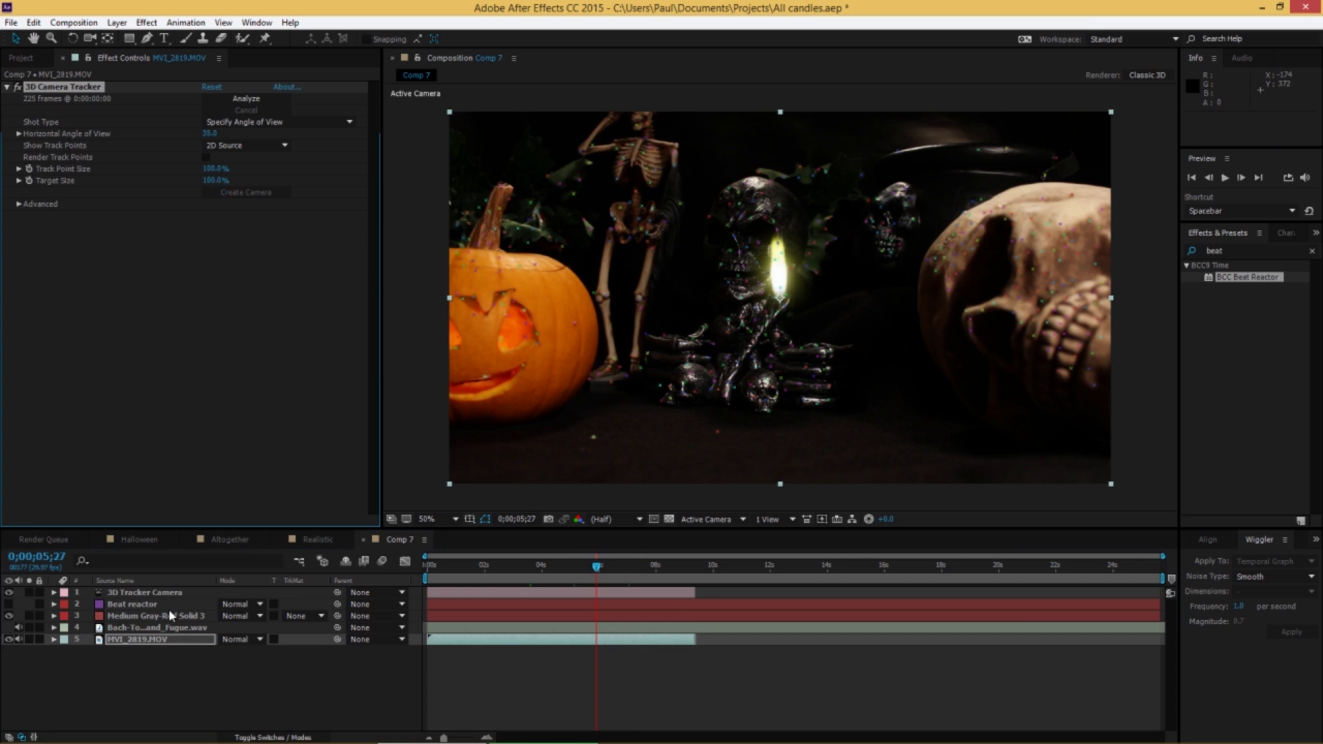
{"action": "left_click", "coordinate": [147, 593]}
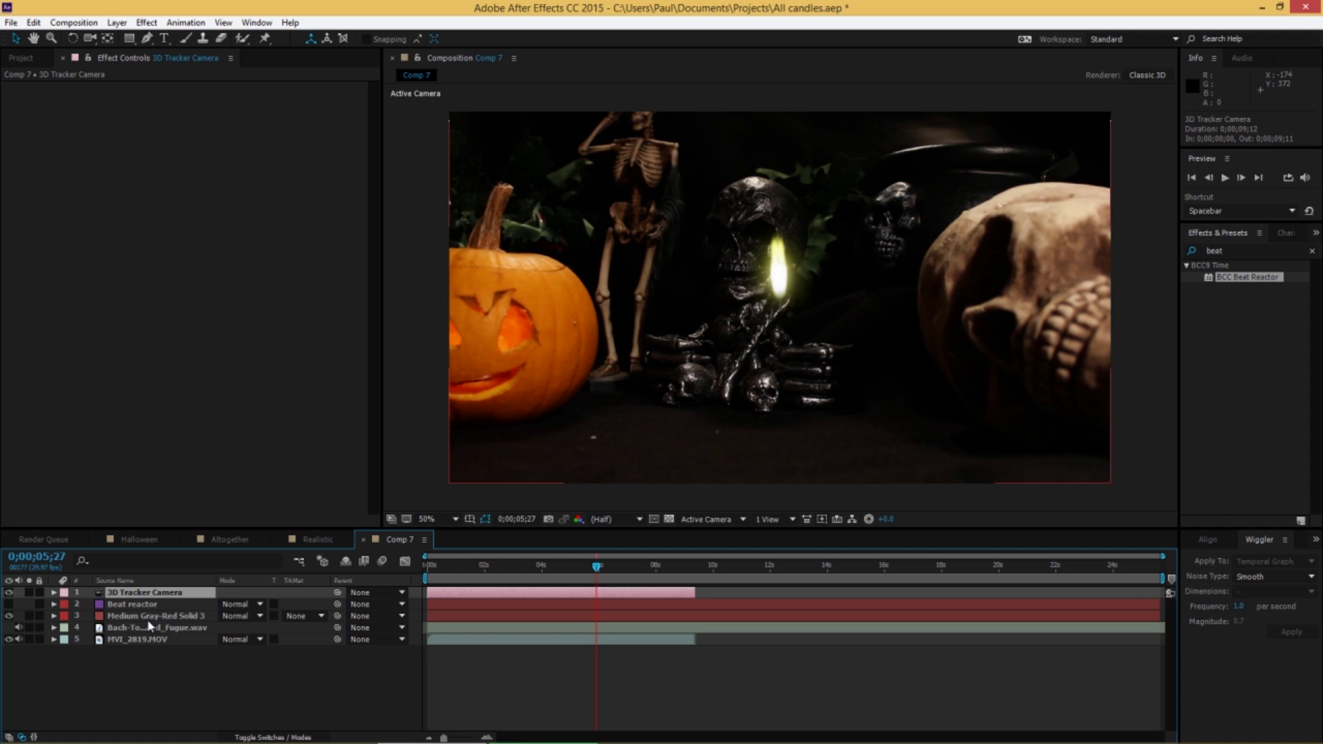
{"action": "left_click", "coordinate": [138, 616]}
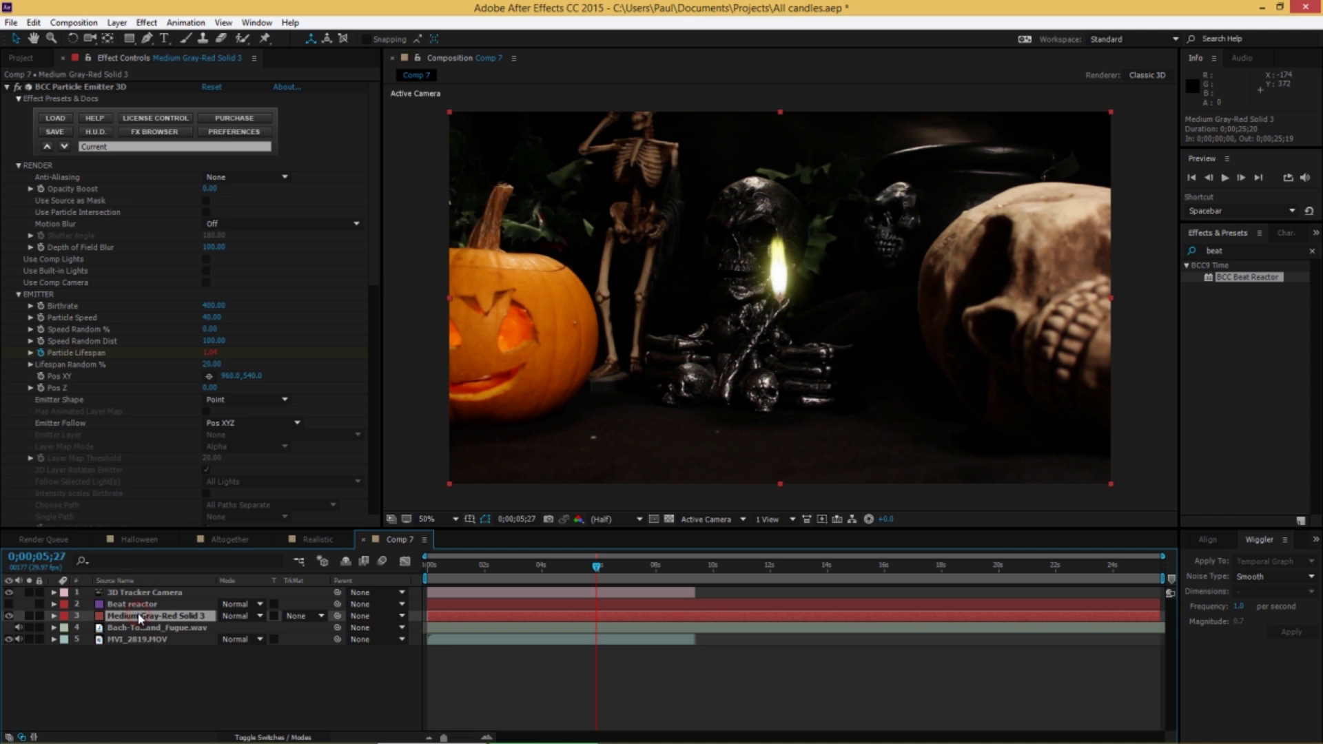
Step: Rename the particle solid layer to 'Particle'
{"action": "key", "text": "Return"}
{"action": "type", "text": "Part"}
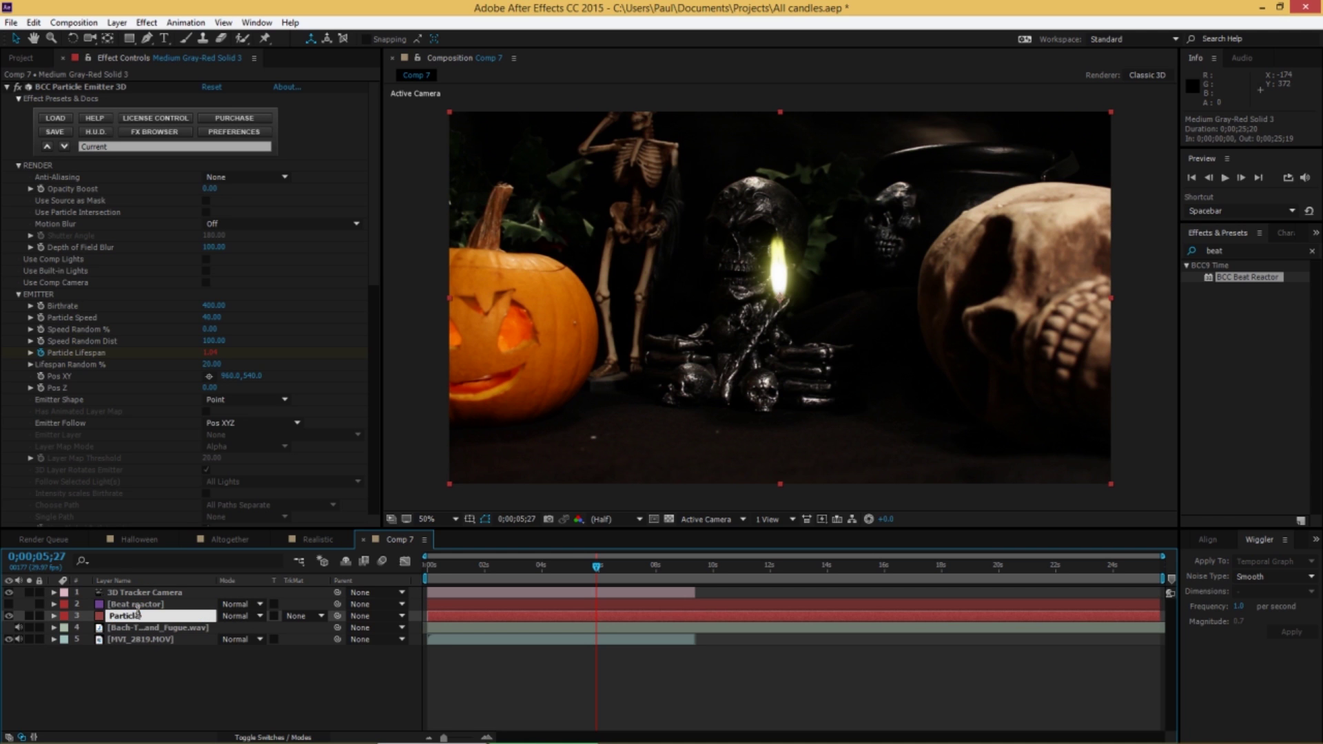
{"action": "type", "text": "icle"}
{"action": "key", "text": "Return"}
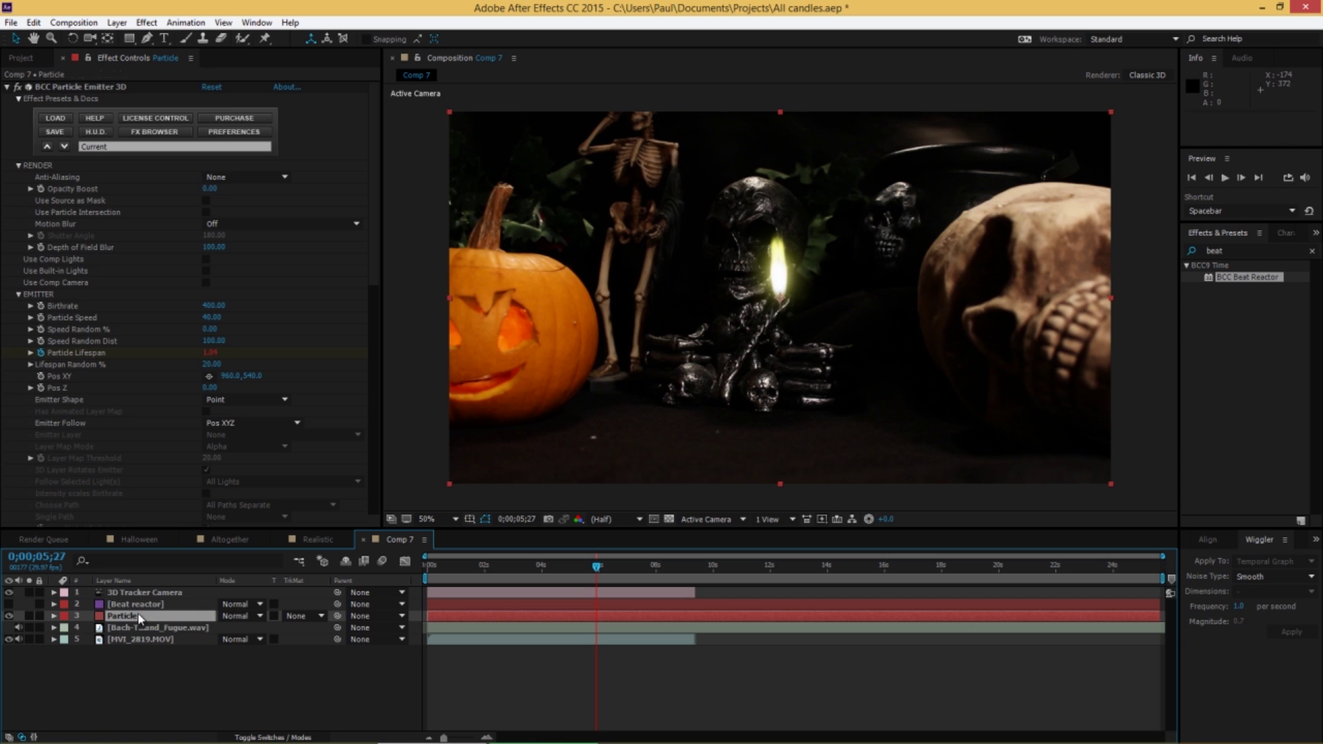
Step: Turn on Use Comp Camera for the particle emitter and preview the early frames
{"action": "left_click", "coordinate": [206, 283]}
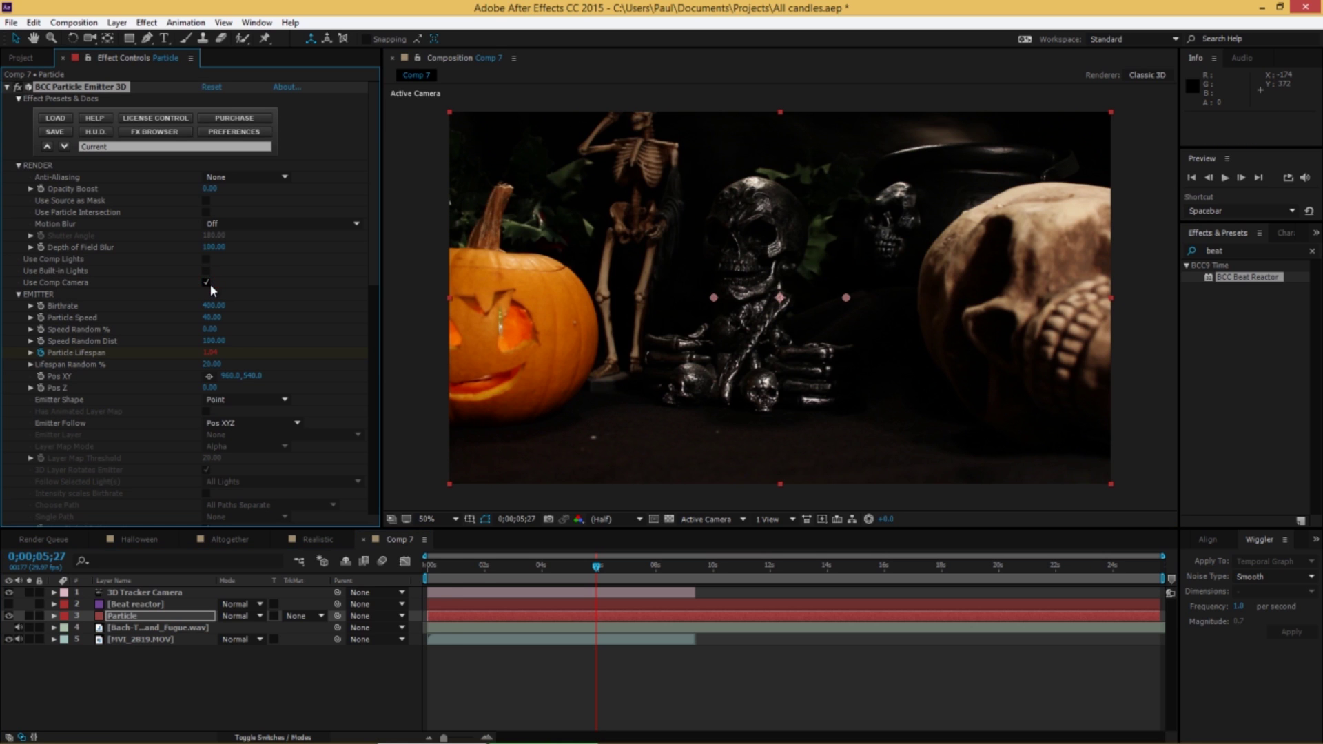
{"action": "left_click_drag", "start_coordinate": [453, 569], "coordinate": [508, 572]}
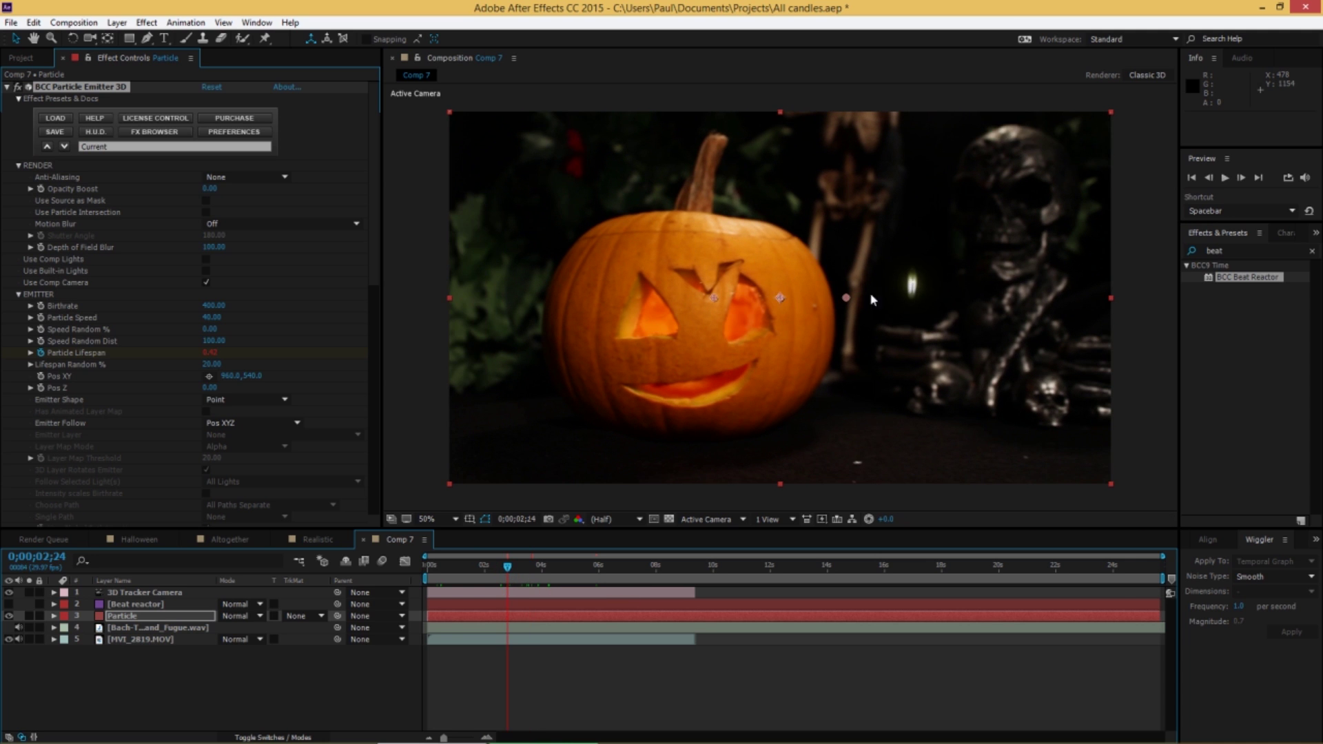
{"action": "left_click", "coordinate": [18, 295]}
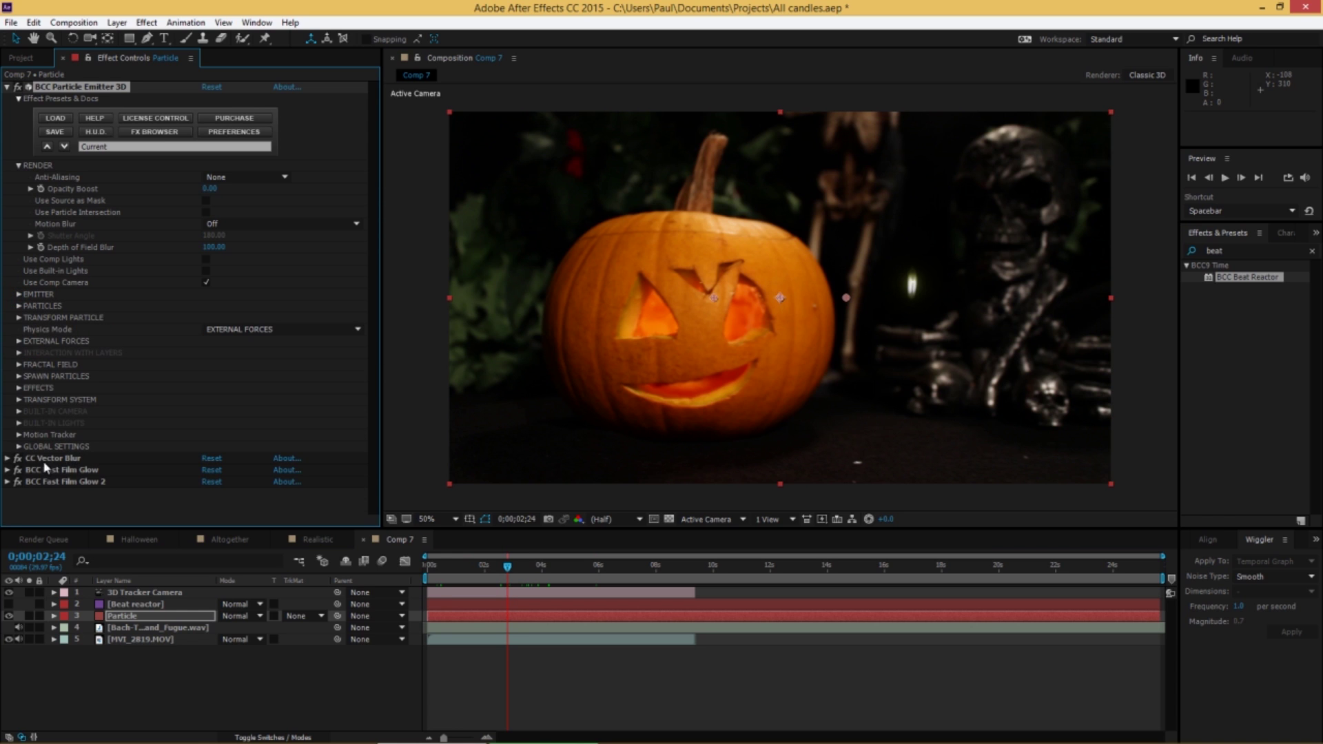
Step: Disable CC Vector Blur and both Fast Film Glows, and set Far Clip Plane Adjust to 4000
{"action": "left_click_drag", "start_coordinate": [18, 458], "coordinate": [18, 484]}
{"action": "left_click", "coordinate": [19, 446]}
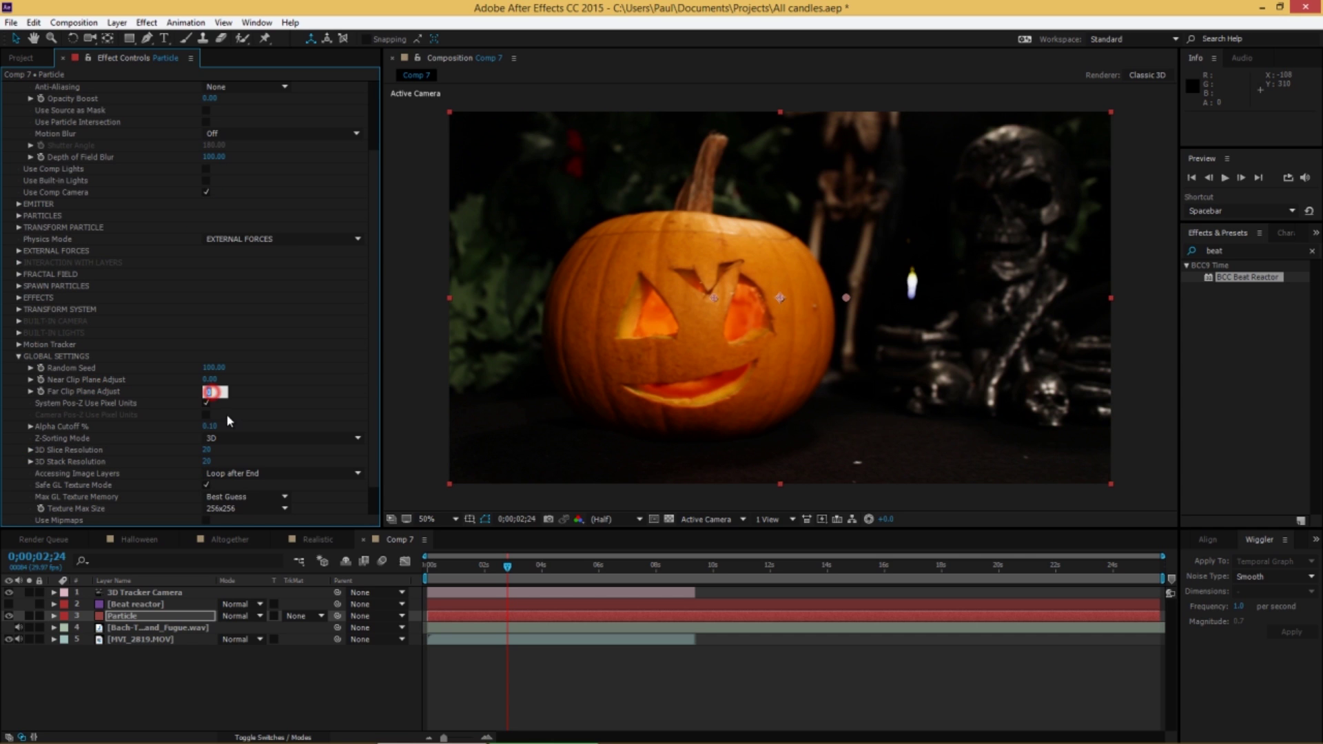
{"action": "type", "text": "000.00"}
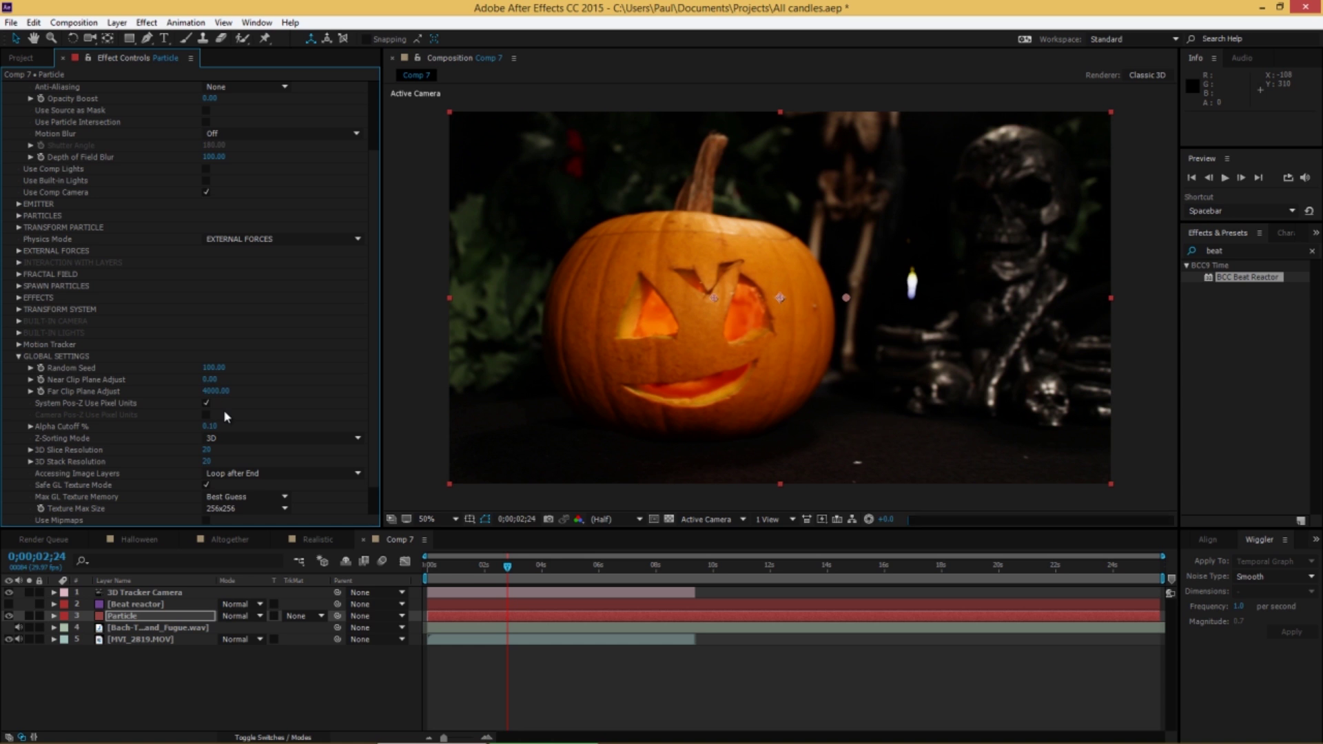
{"action": "left_click", "coordinate": [469, 566]}
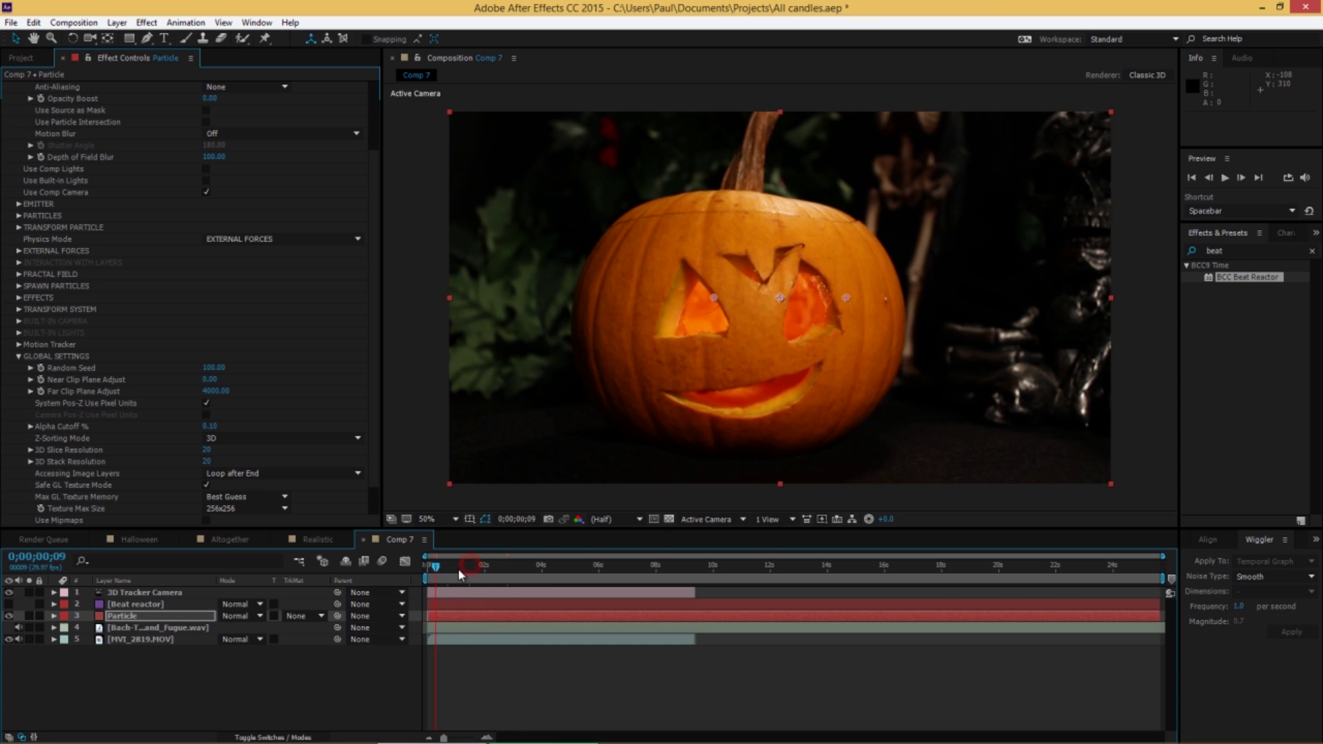
{"action": "left_click_drag", "start_coordinate": [460, 574], "coordinate": [532, 576]}
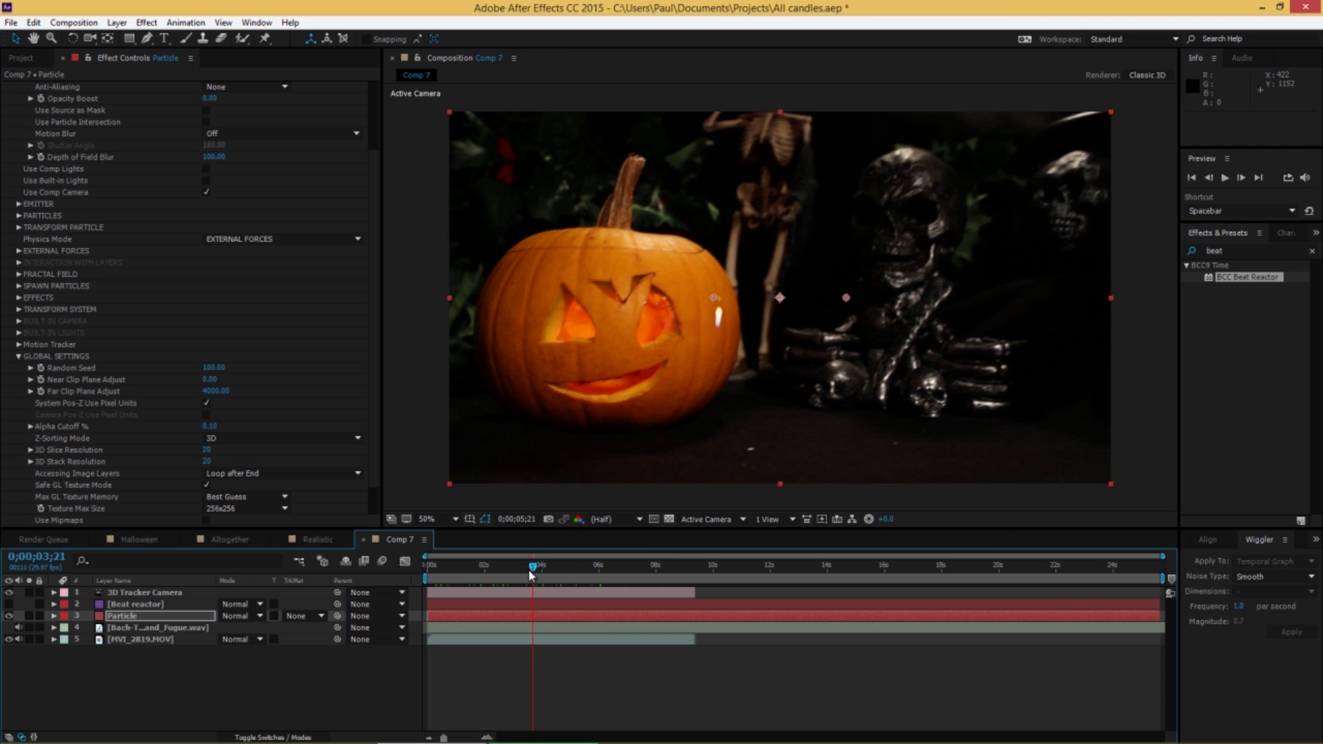
Step: Move the emitter right and up toward the skull's eye, with Z position -5.30
{"action": "left_click", "coordinate": [18, 357]}
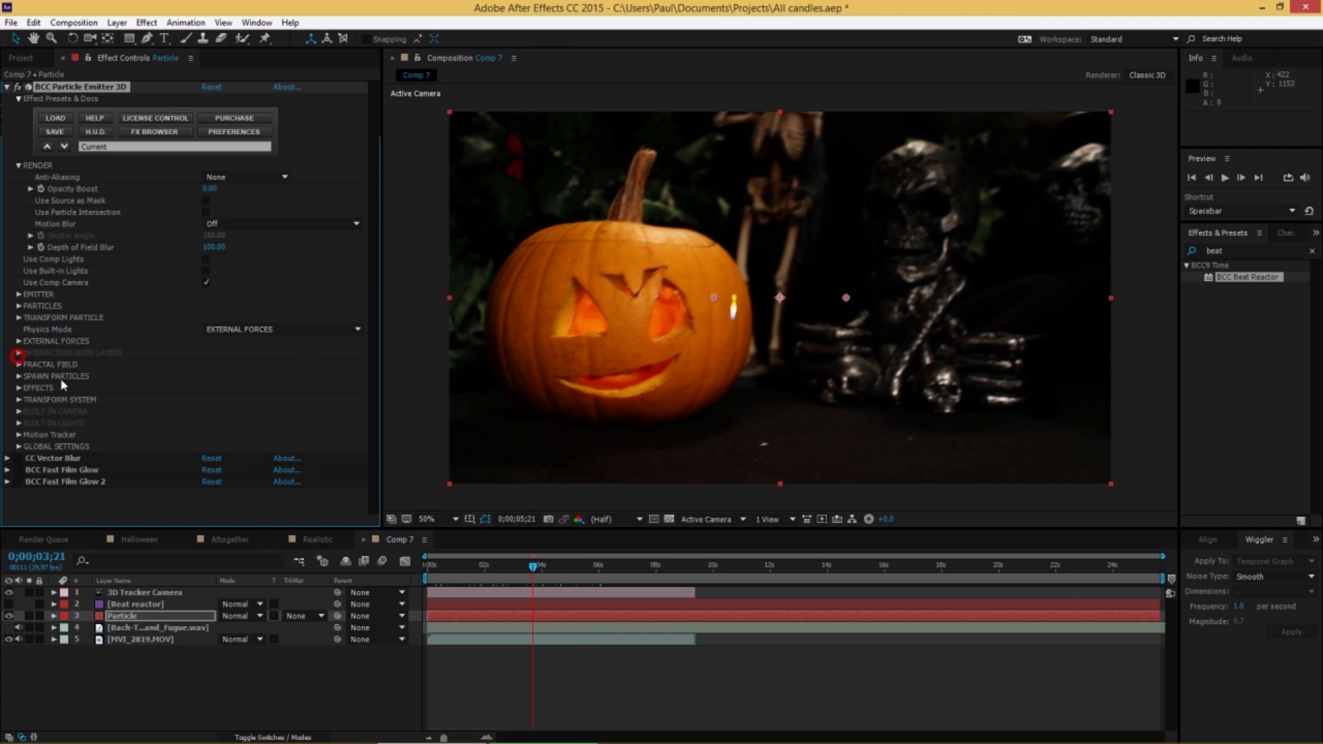
{"action": "left_click", "coordinate": [18, 295]}
{"action": "scroll", "coordinate": [171, 288], "scroll_direction": "down", "scroll_amount": 5}
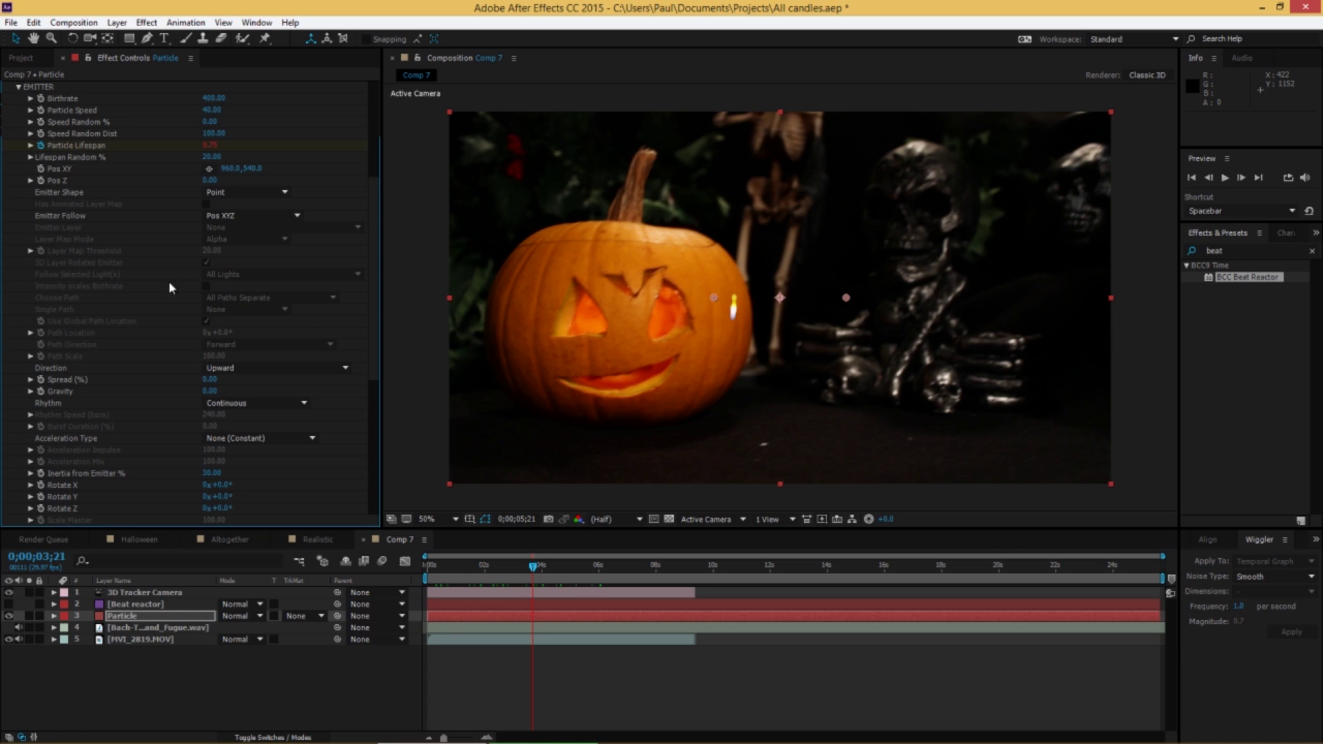
{"action": "left_click_drag", "start_coordinate": [225, 168], "coordinate": [925, 203]}
{"action": "left_click_drag", "start_coordinate": [257, 171], "coordinate": [289, 177]}
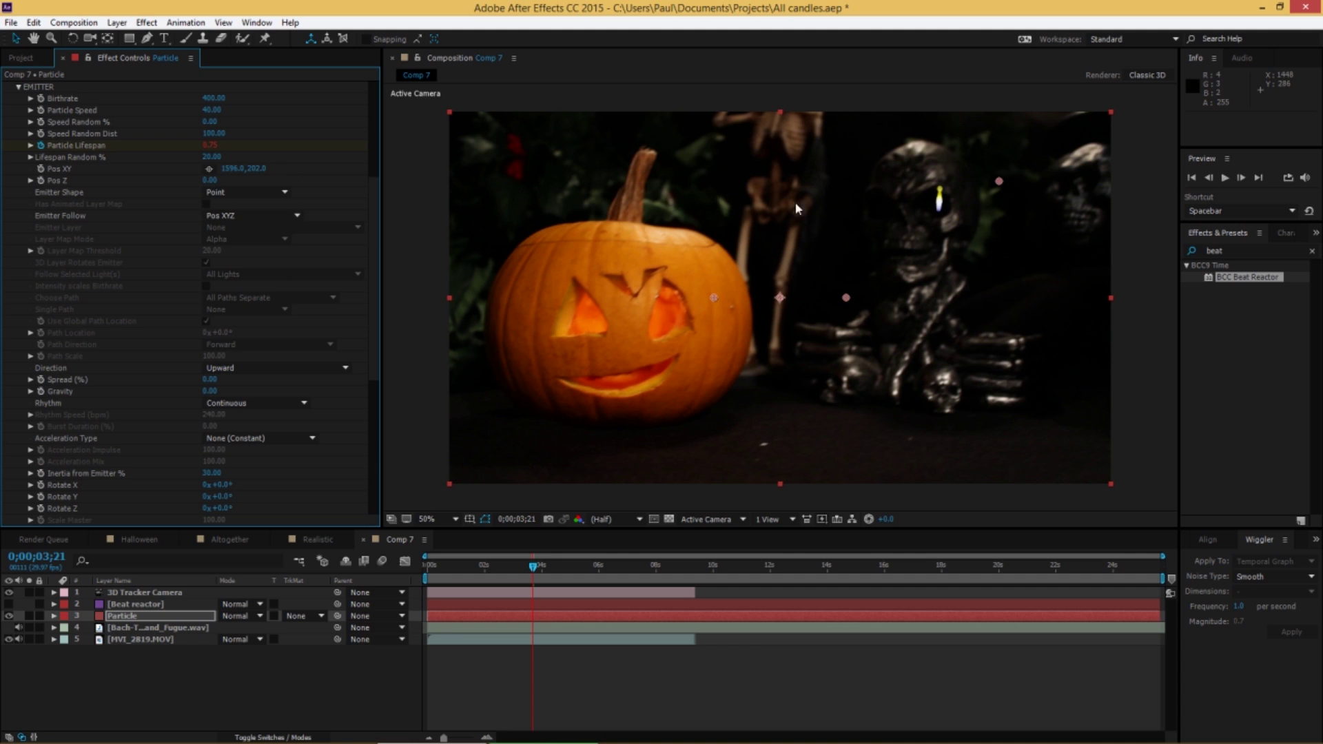
{"action": "left_click", "coordinate": [210, 181]}
{"action": "key", "text": "Return"}
Step: Shift the emitter further right and set particle size 117 and particle speed 20
{"action": "left_click_drag", "start_coordinate": [228, 169], "coordinate": [644, 182]}
{"action": "scroll", "coordinate": [104, 310], "scroll_direction": "down", "scroll_amount": 10}
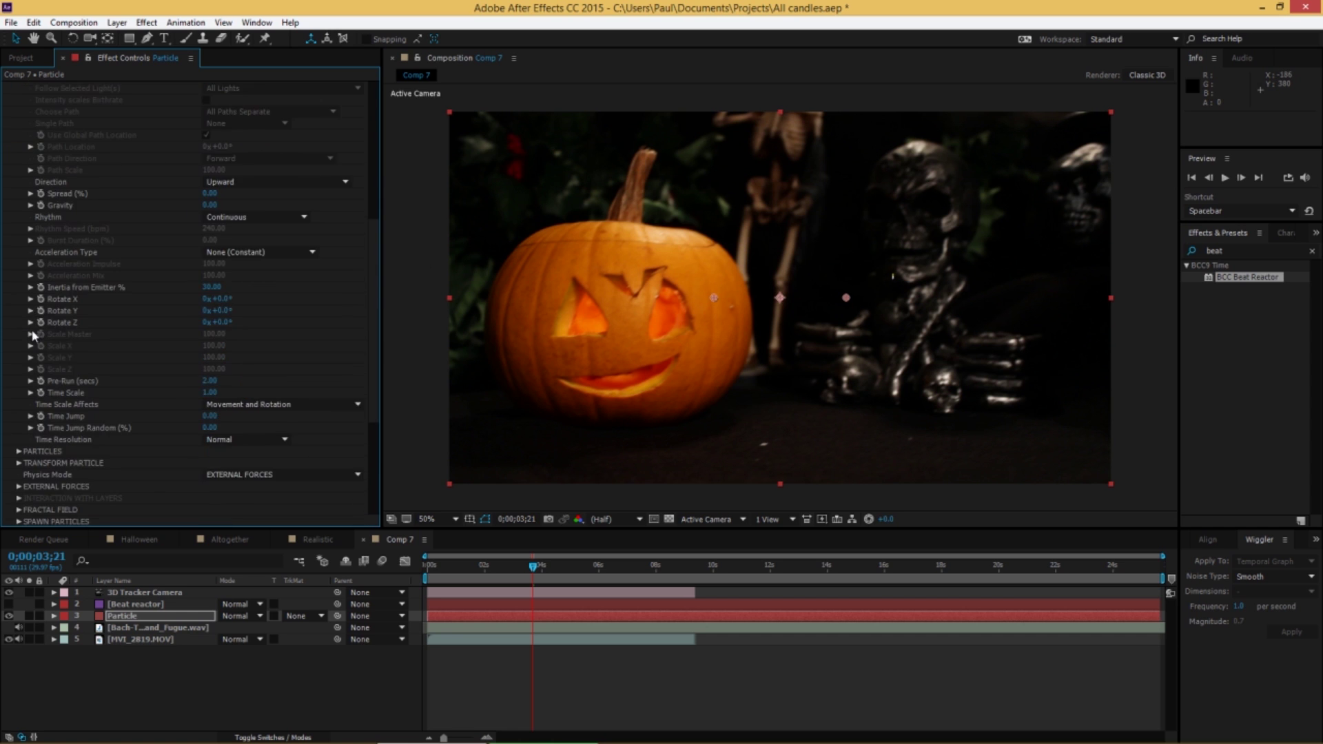
{"action": "left_click", "coordinate": [21, 346]}
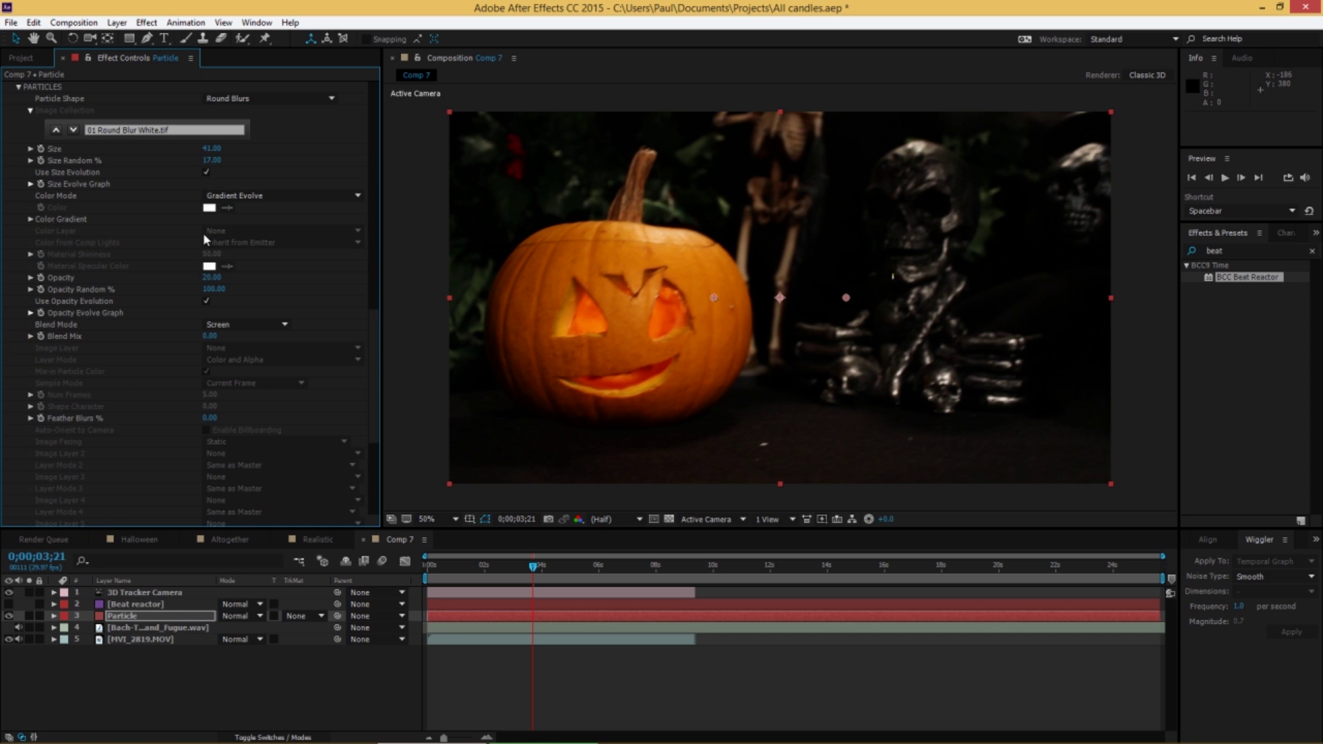
{"action": "left_click_drag", "start_coordinate": [213, 148], "coordinate": [218, 148]}
{"action": "scroll", "coordinate": [174, 287], "scroll_direction": "up", "scroll_amount": 15}
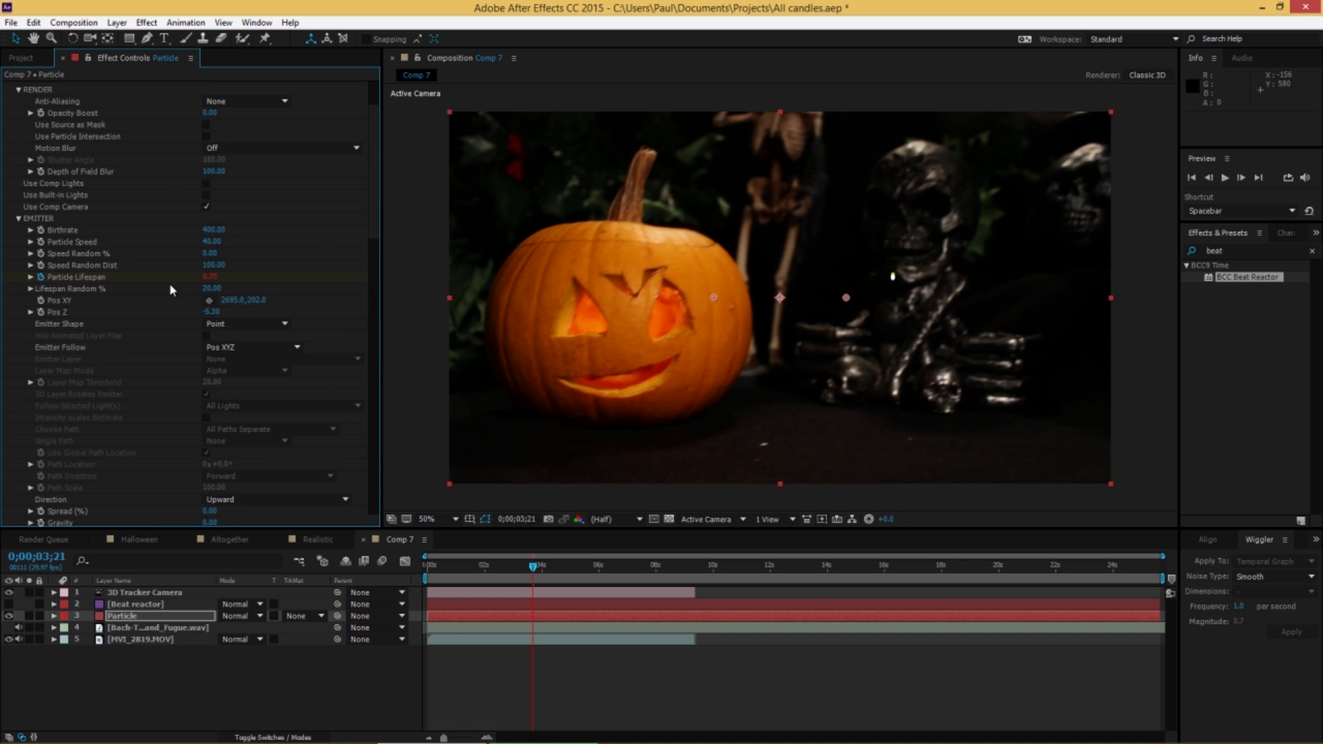
{"action": "left_click", "coordinate": [208, 243]}
{"action": "key", "text": "Return"}
Step: Fine-tune the emitter's Pos XY and depth into the eye socket, ending near 3089.0, -550.0
{"action": "left_click_drag", "start_coordinate": [227, 301], "coordinate": [154, 309]}
{"action": "left_click_drag", "start_coordinate": [255, 301], "coordinate": [386, 308]}
{"action": "left_click_drag", "start_coordinate": [545, 577], "coordinate": [583, 577]}
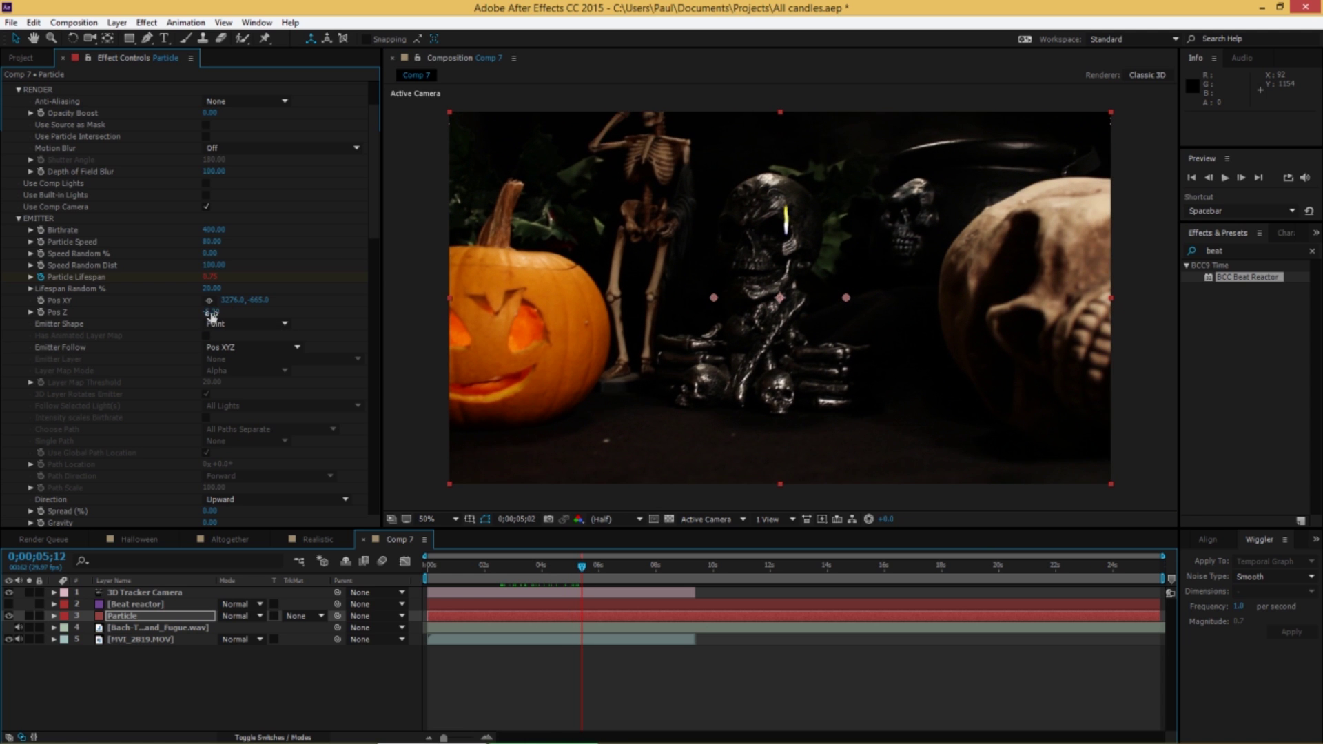
{"action": "left_click_drag", "start_coordinate": [215, 313], "coordinate": [217, 313]}
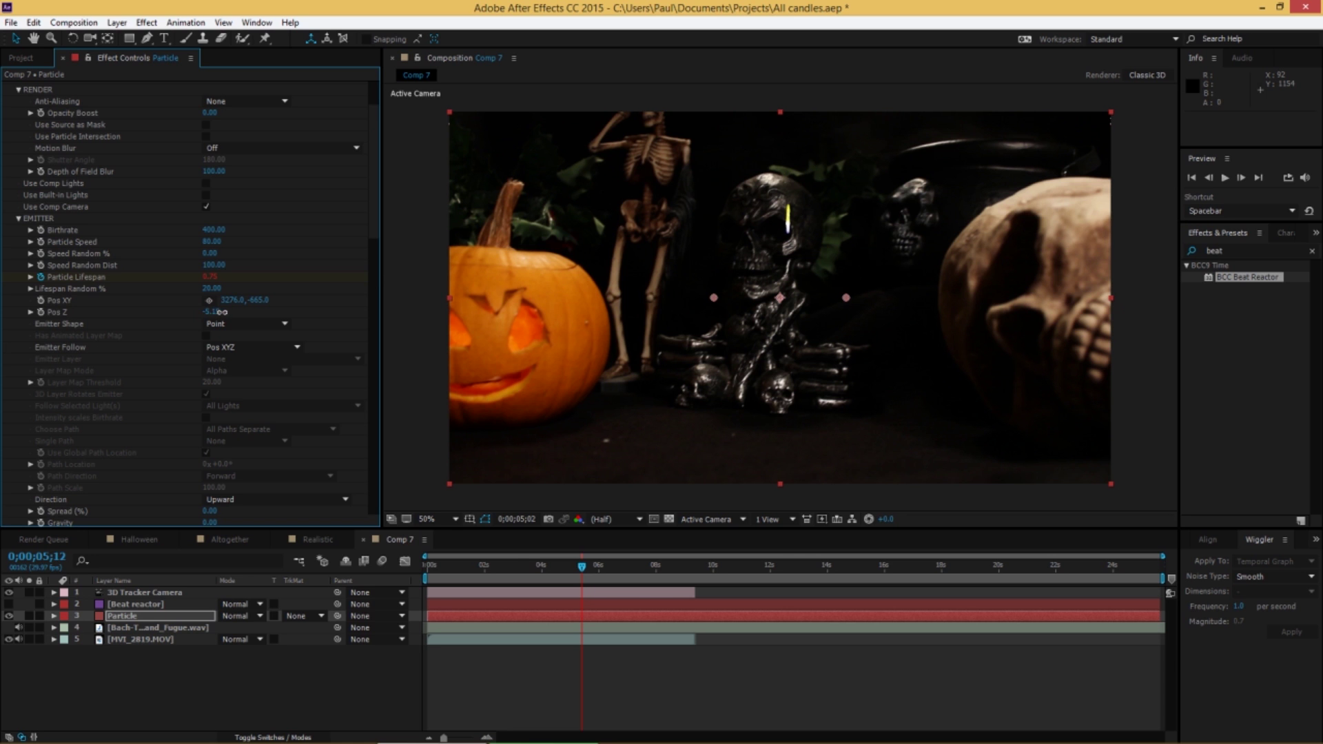
{"action": "left_click_drag", "start_coordinate": [513, 568], "coordinate": [610, 568]}
{"action": "left_click_drag", "start_coordinate": [236, 304], "coordinate": [102, 311]}
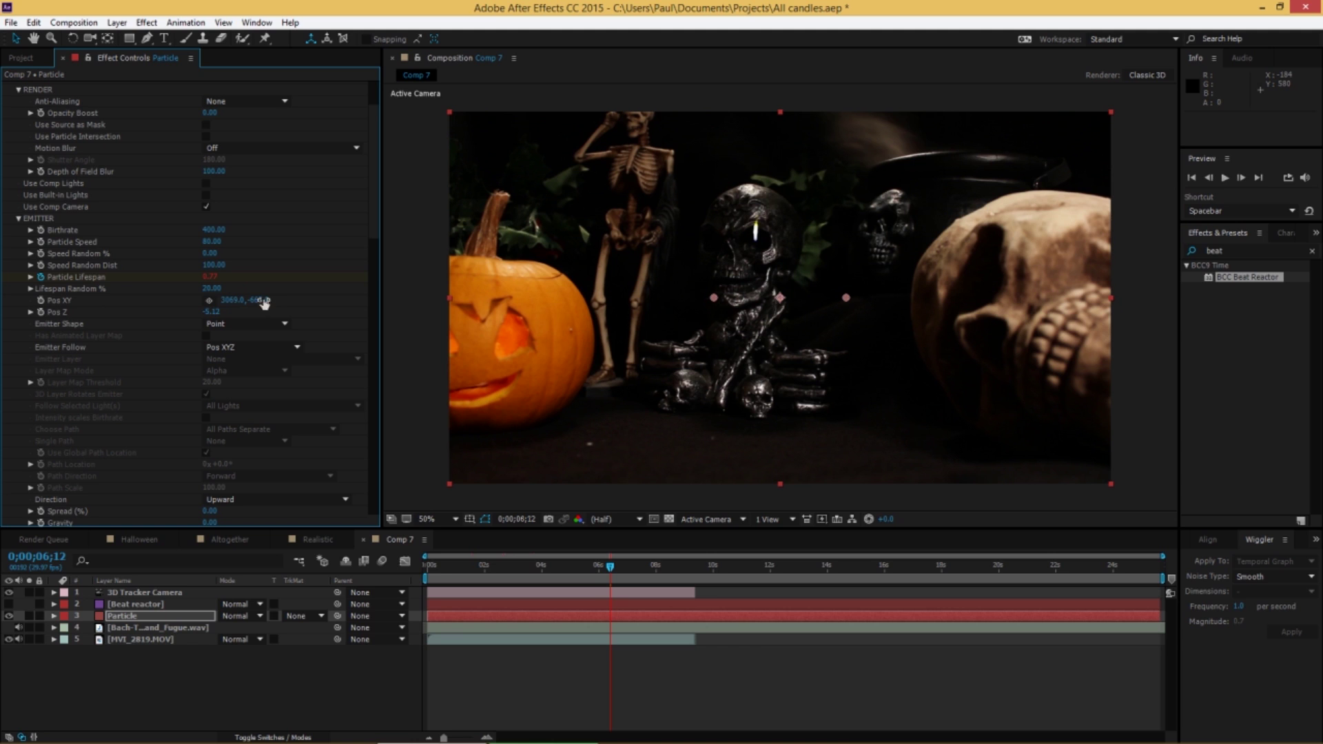
{"action": "left_click_drag", "start_coordinate": [339, 294], "coordinate": [345, 294]}
{"action": "scroll", "coordinate": [53, 186], "scroll_direction": "up", "scroll_amount": 3}
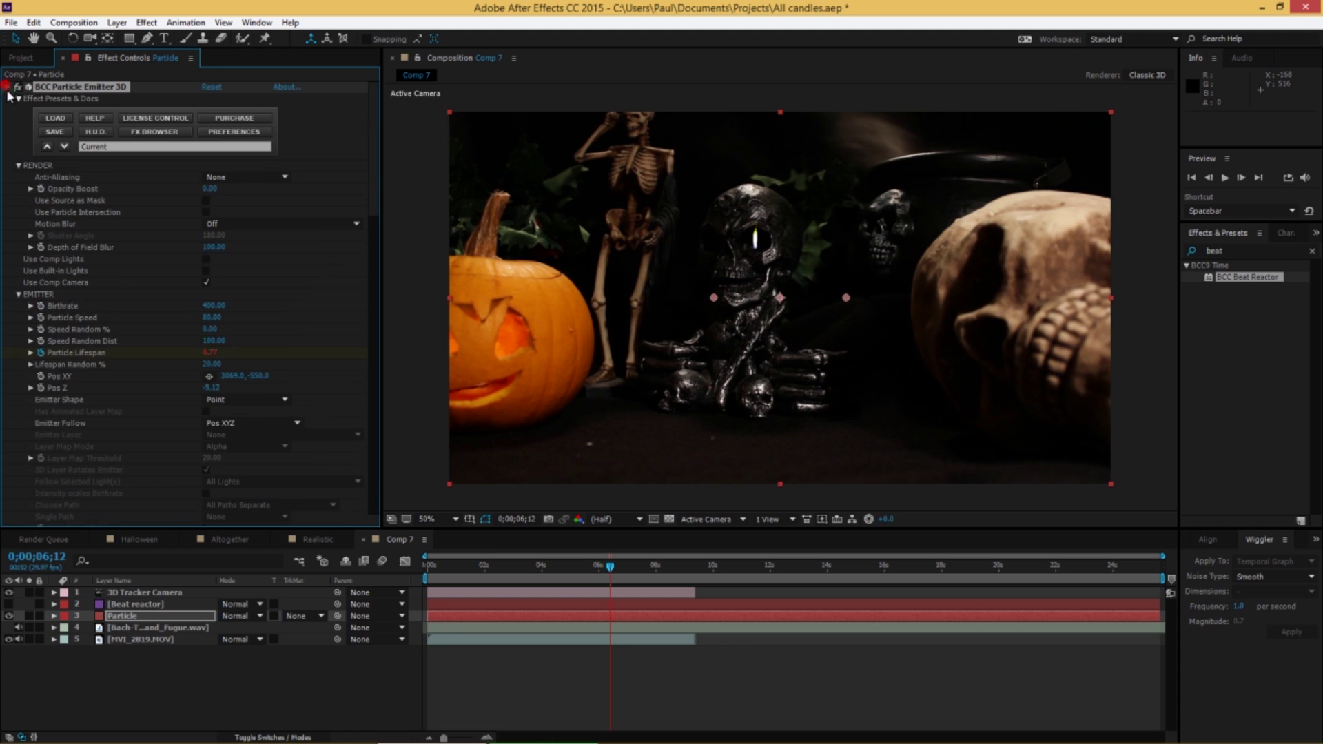
Step: Set the CC Vector Blur amount to 4
{"action": "left_click", "coordinate": [8, 89]}
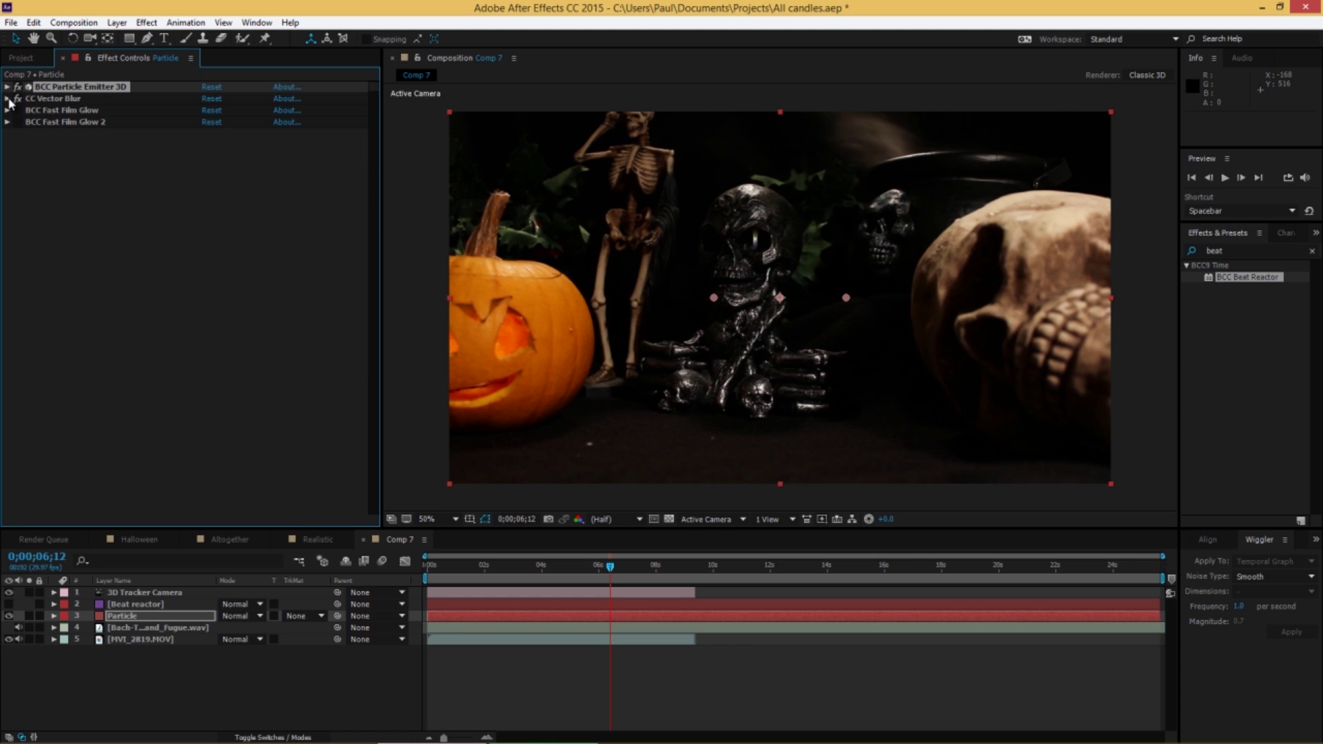
{"action": "left_click", "coordinate": [7, 99]}
{"action": "left_click", "coordinate": [210, 122]}
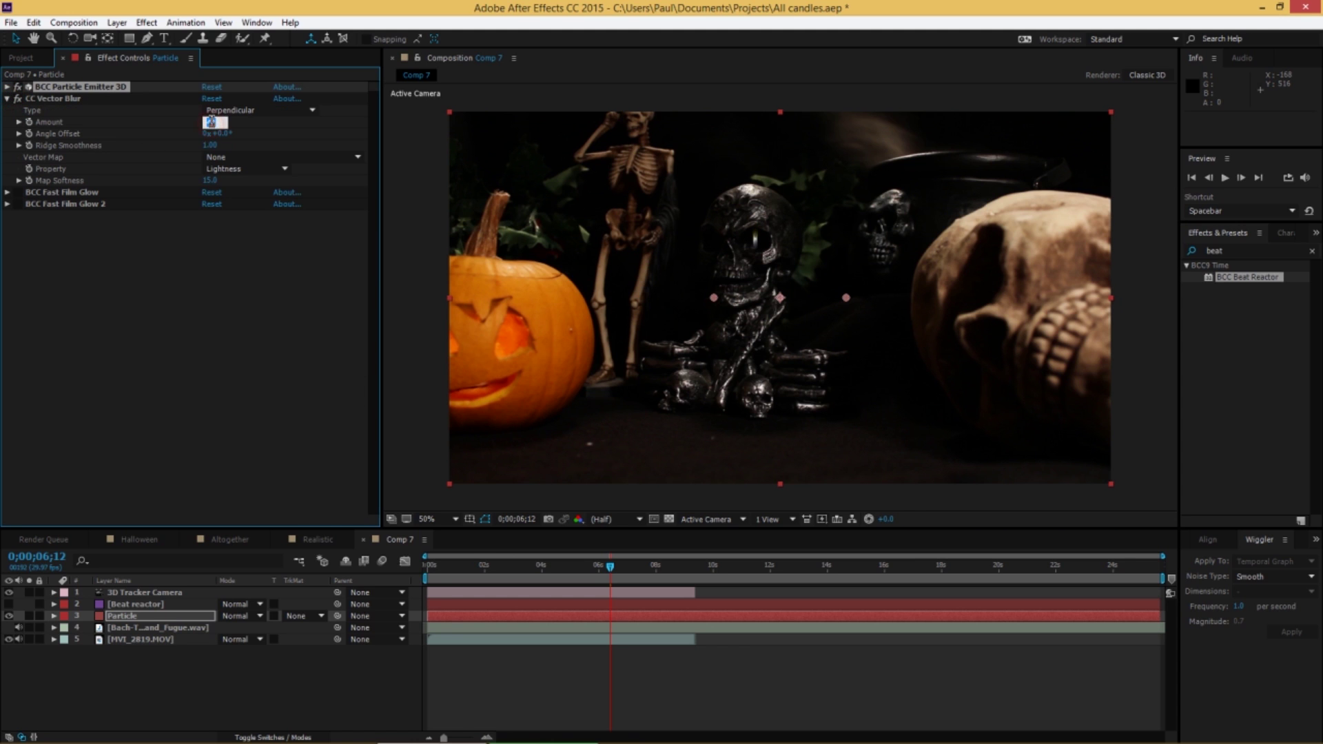
{"action": "type", "text": "4"}
{"action": "key", "text": "Return"}
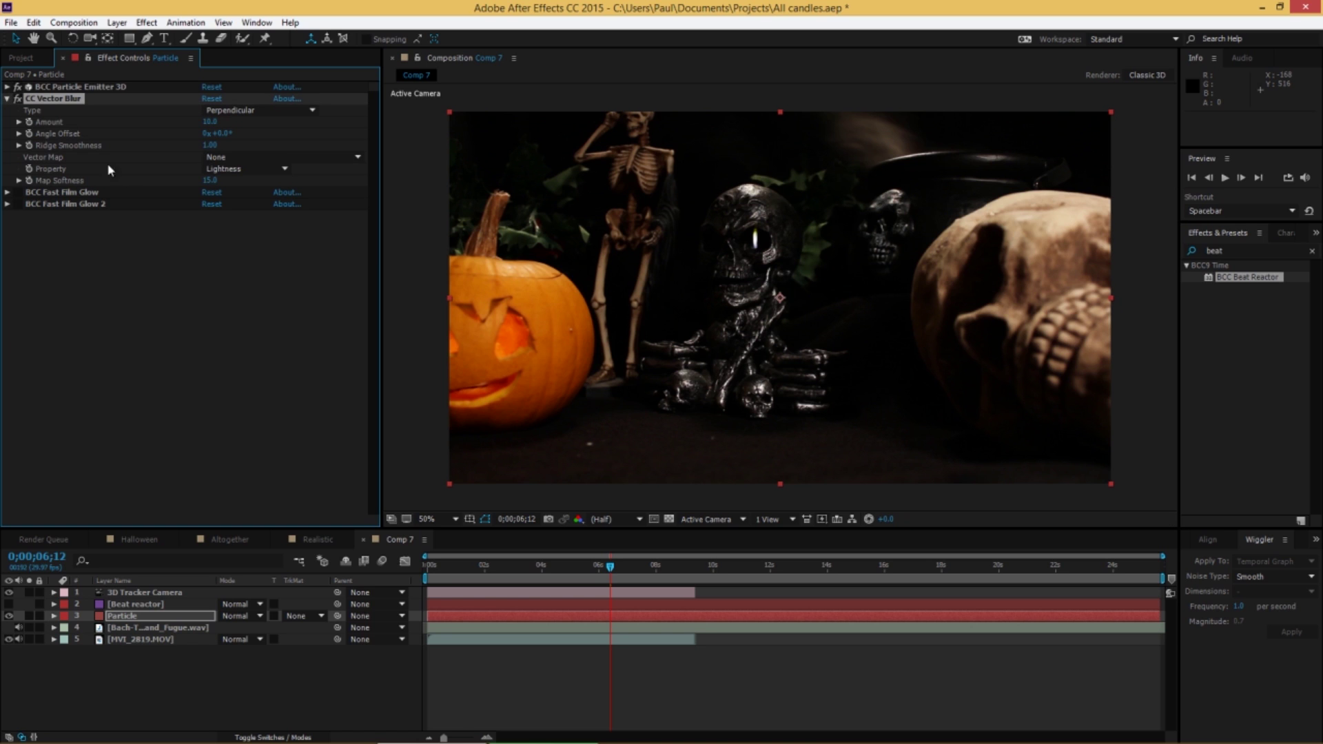
{"action": "left_click", "coordinate": [7, 98]}
Step: Set the first BCC Fast Film Glow's radius to 5
{"action": "left_click", "coordinate": [16, 110]}
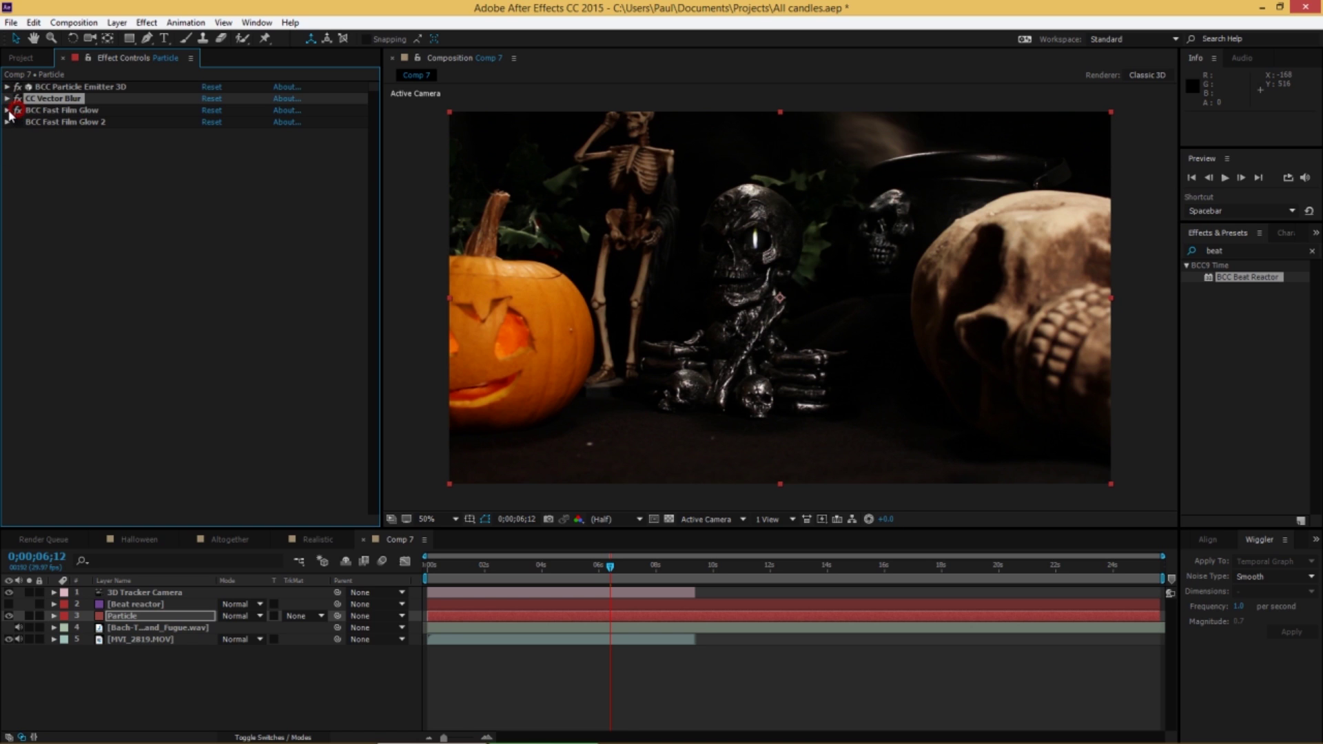
{"action": "left_click", "coordinate": [8, 111]}
{"action": "left_click", "coordinate": [212, 225]}
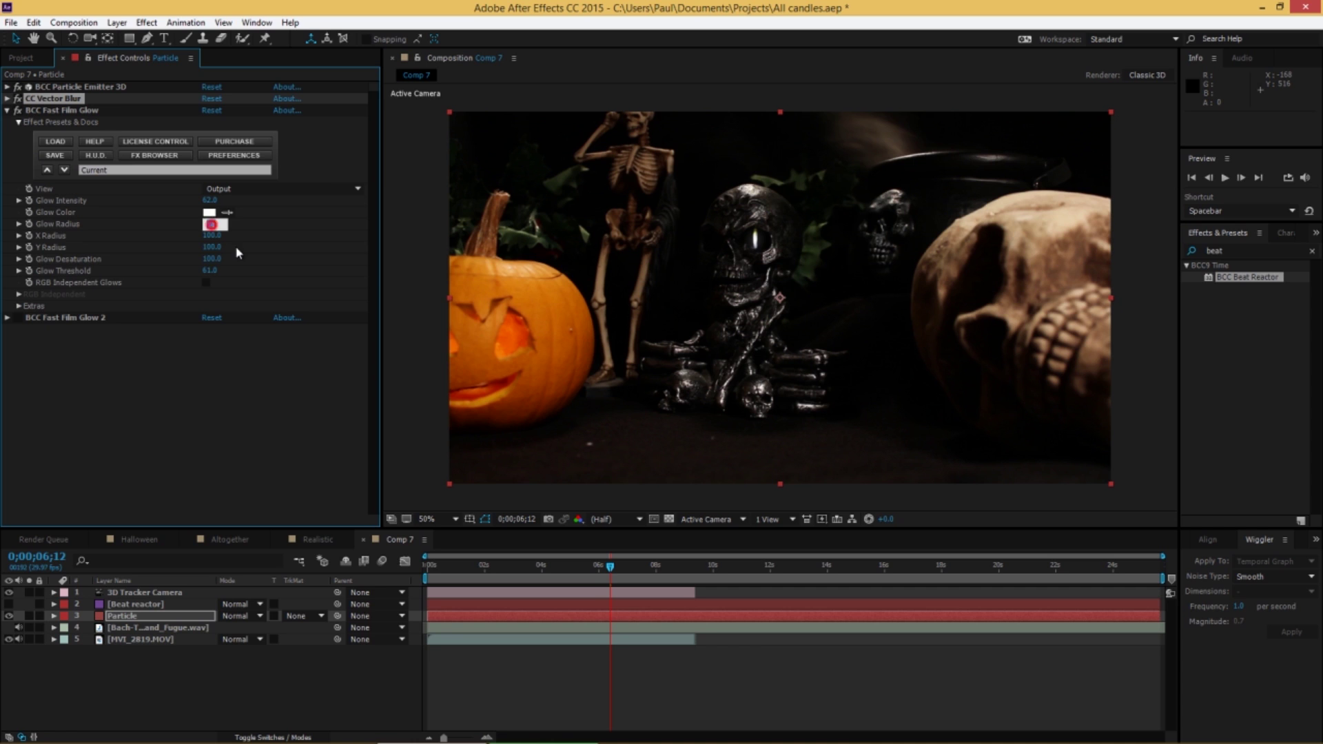
{"action": "type", "text": "5"}
{"action": "key", "text": "Return"}
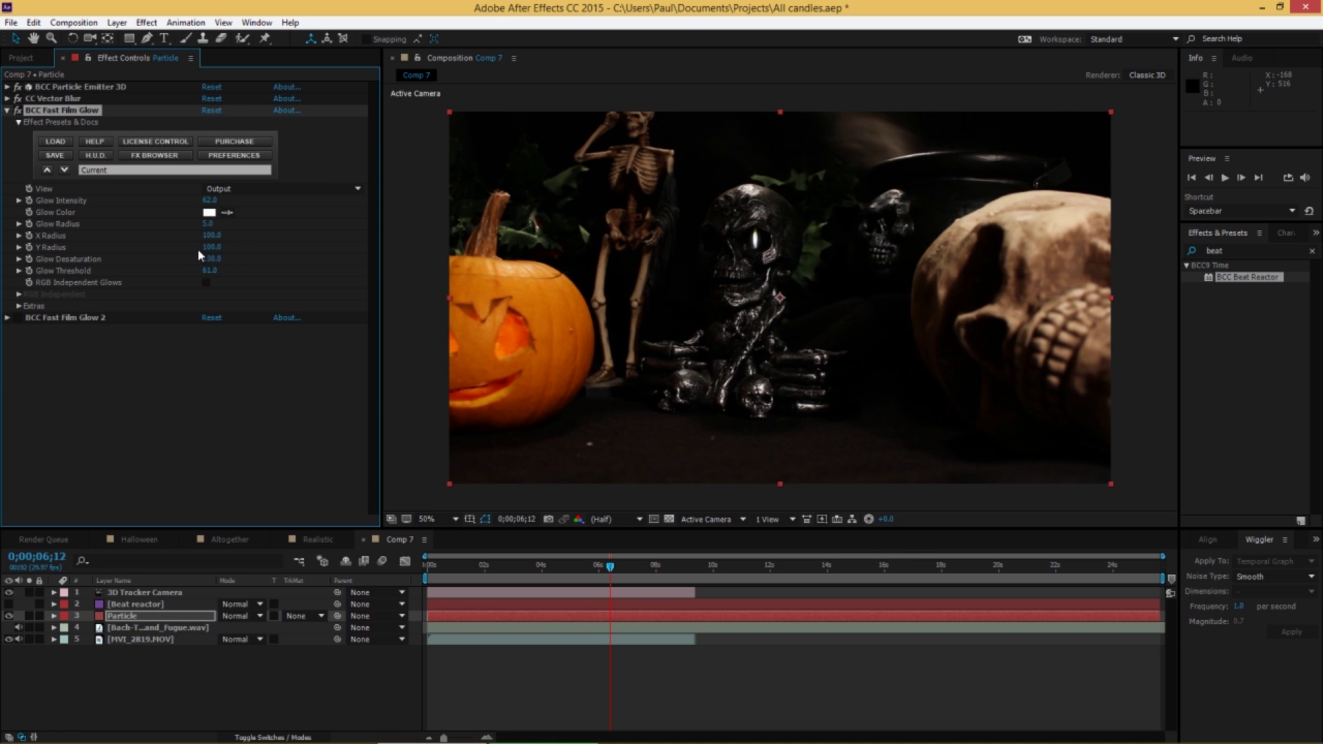
{"action": "left_click", "coordinate": [8, 111]}
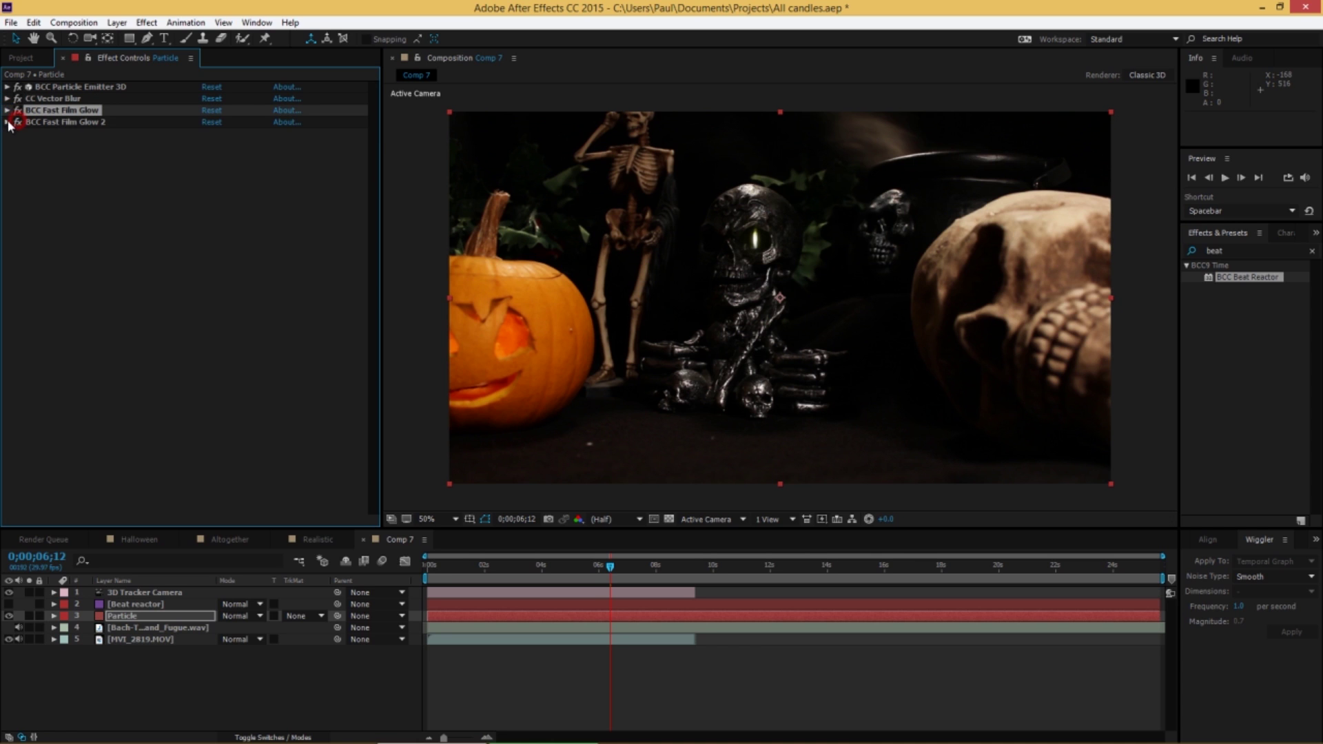
Step: Set the second BCC Fast Film Glow's radius to 15 and return to 0;00;06;05
{"action": "left_click", "coordinate": [8, 123]}
{"action": "left_click", "coordinate": [210, 236]}
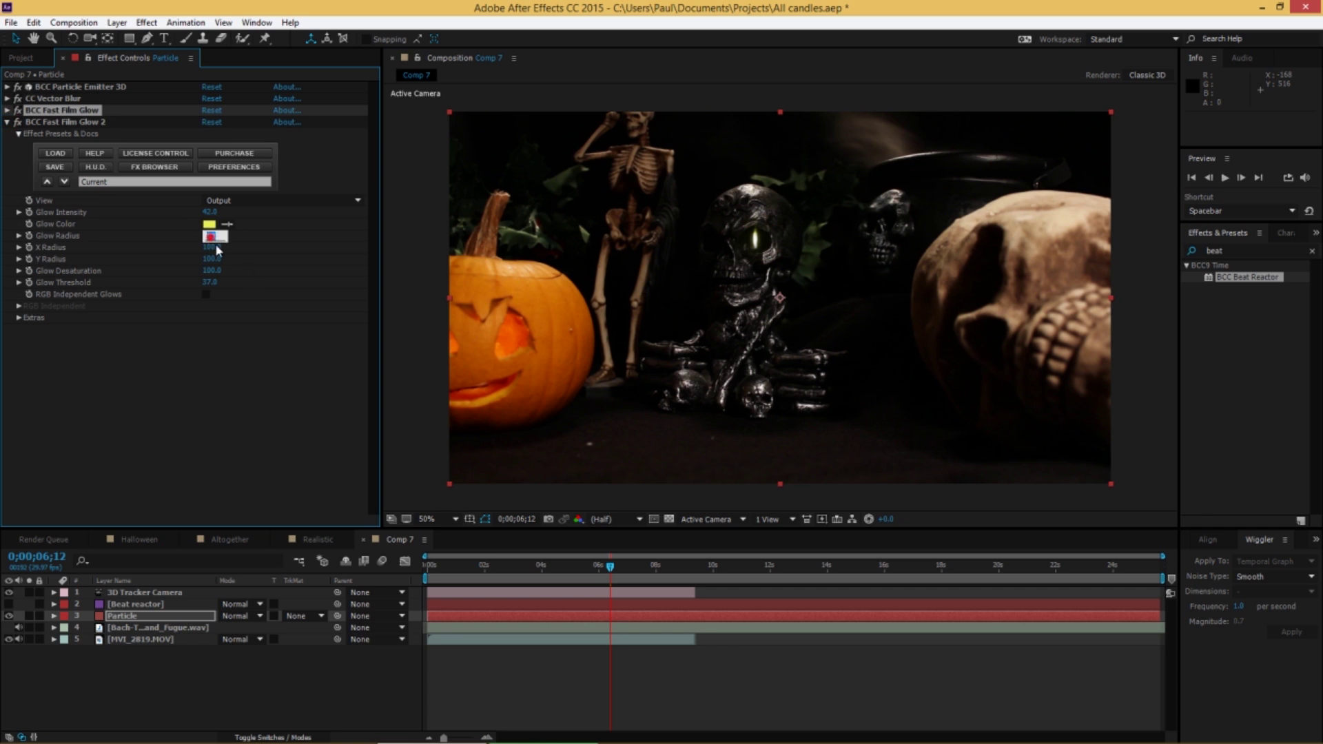
{"action": "type", "text": "15"}
{"action": "key", "text": "Return"}
{"action": "left_click", "coordinate": [192, 351]}
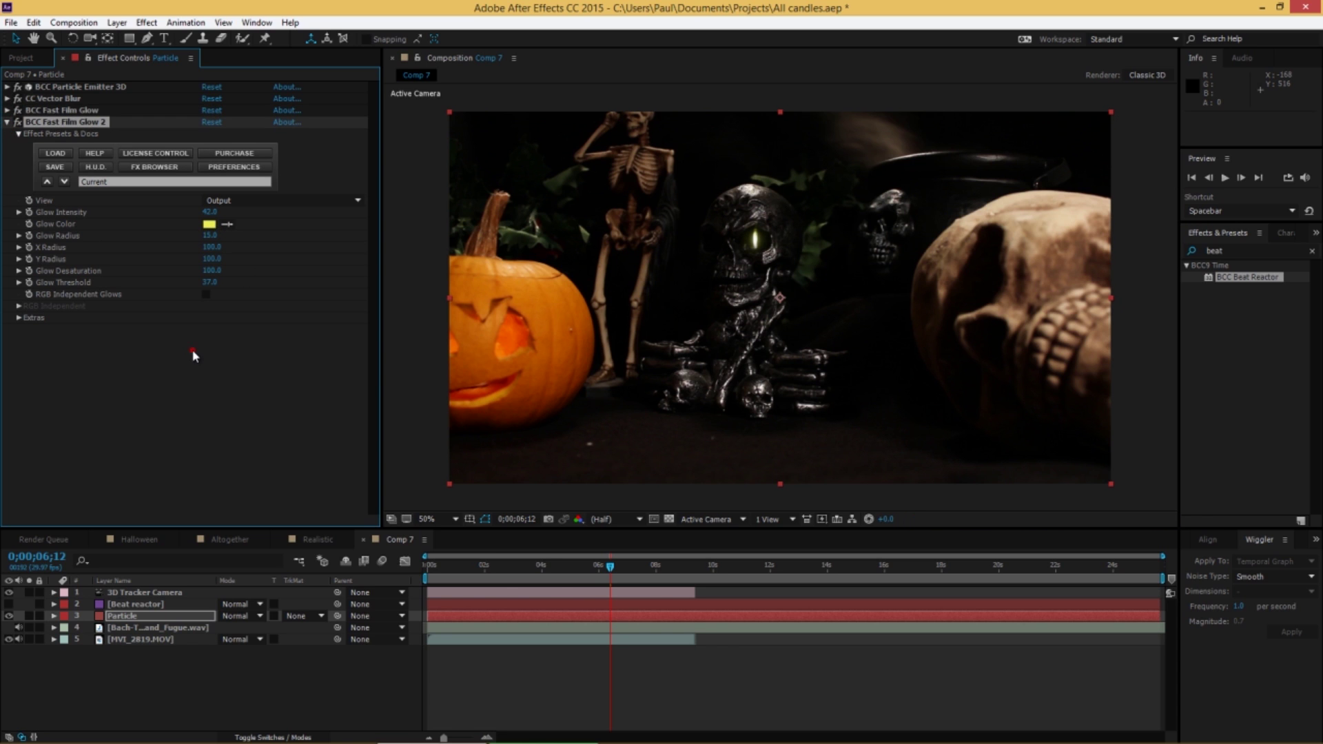
{"action": "left_click", "coordinate": [603, 567]}
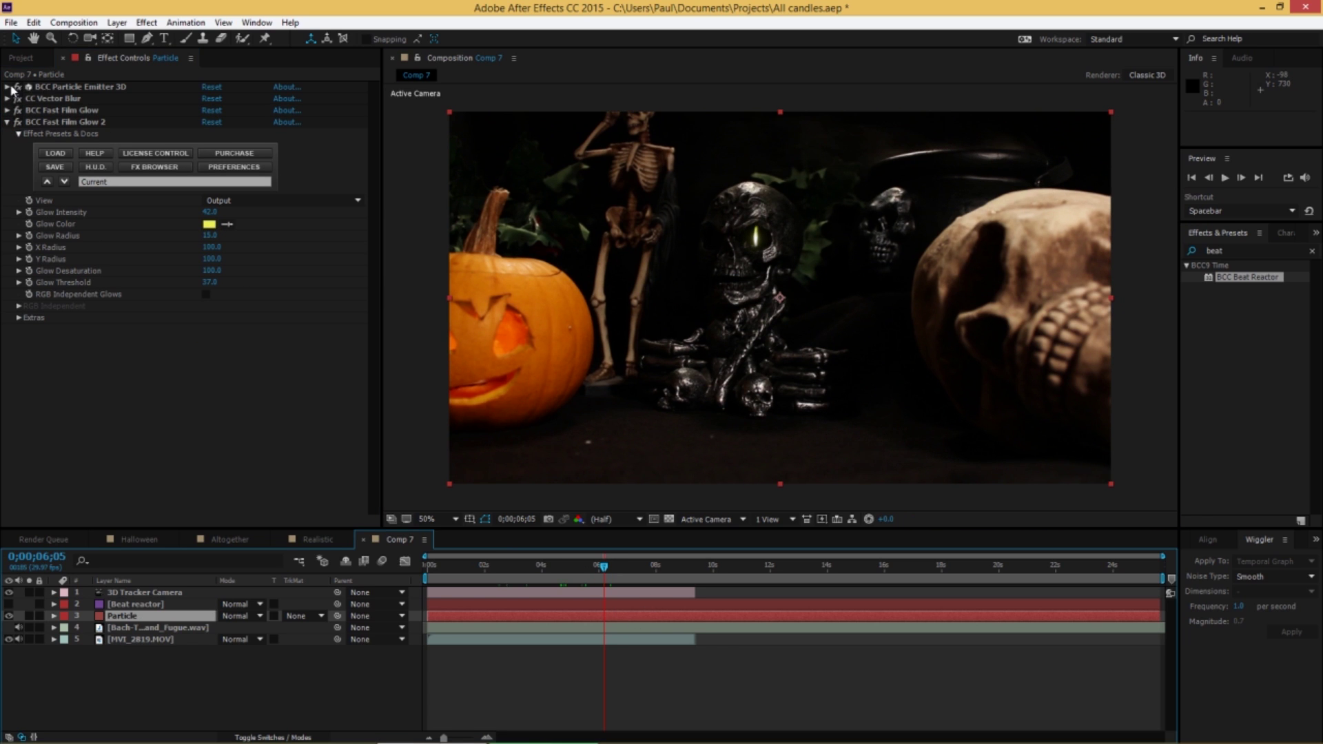
Step: Set the emitter's Motion Blur to Smooth (fast) with a 360 shutter angle, then preview
{"action": "left_click", "coordinate": [8, 87]}
{"action": "left_click", "coordinate": [213, 224]}
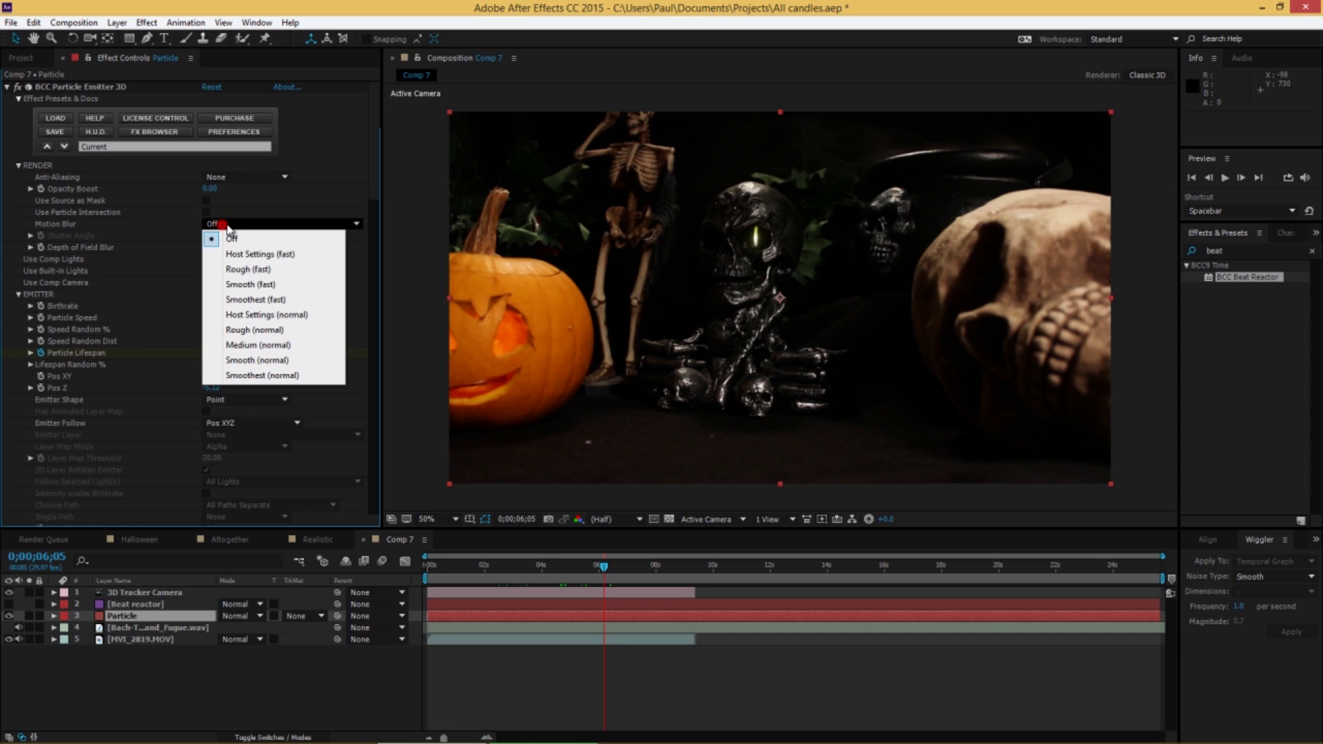
{"action": "left_click", "coordinate": [246, 288]}
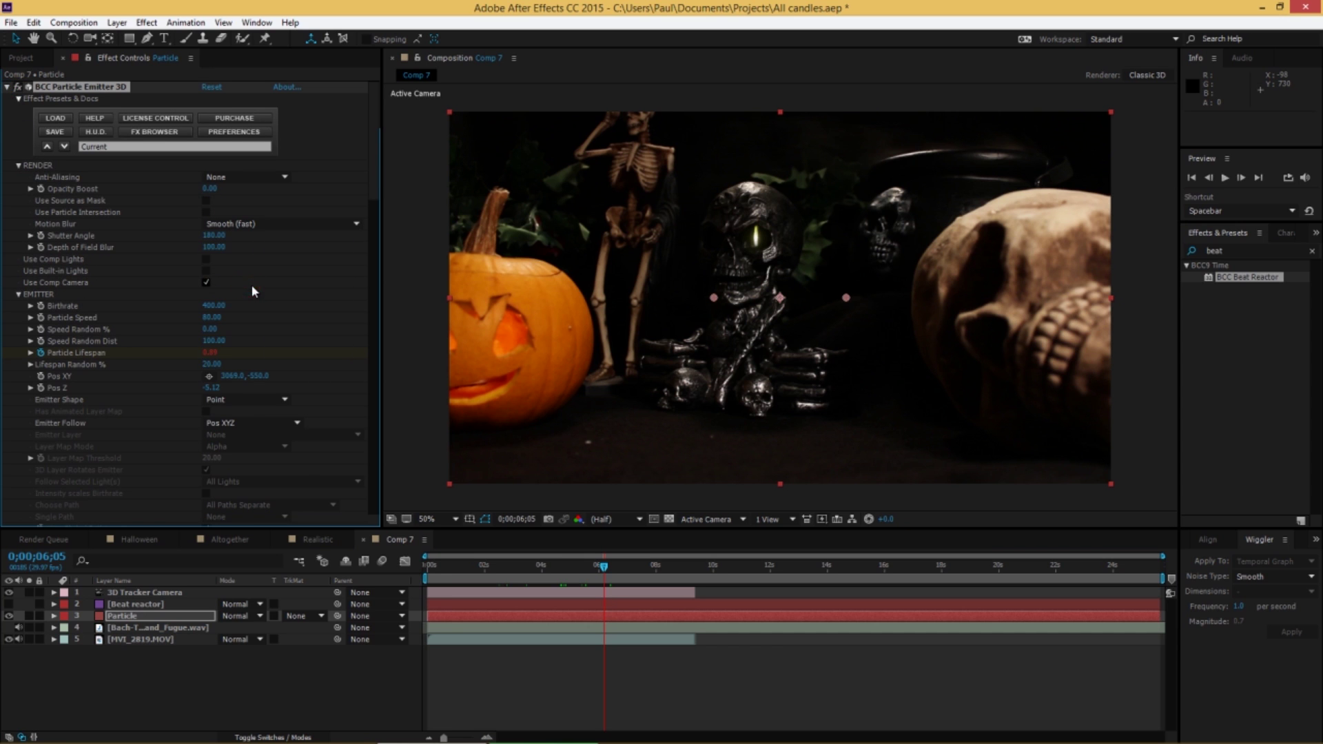
{"action": "left_click", "coordinate": [214, 235]}
{"action": "type", "text": "360"}
{"action": "key", "text": "Return"}
{"action": "left_click", "coordinate": [552, 565]}
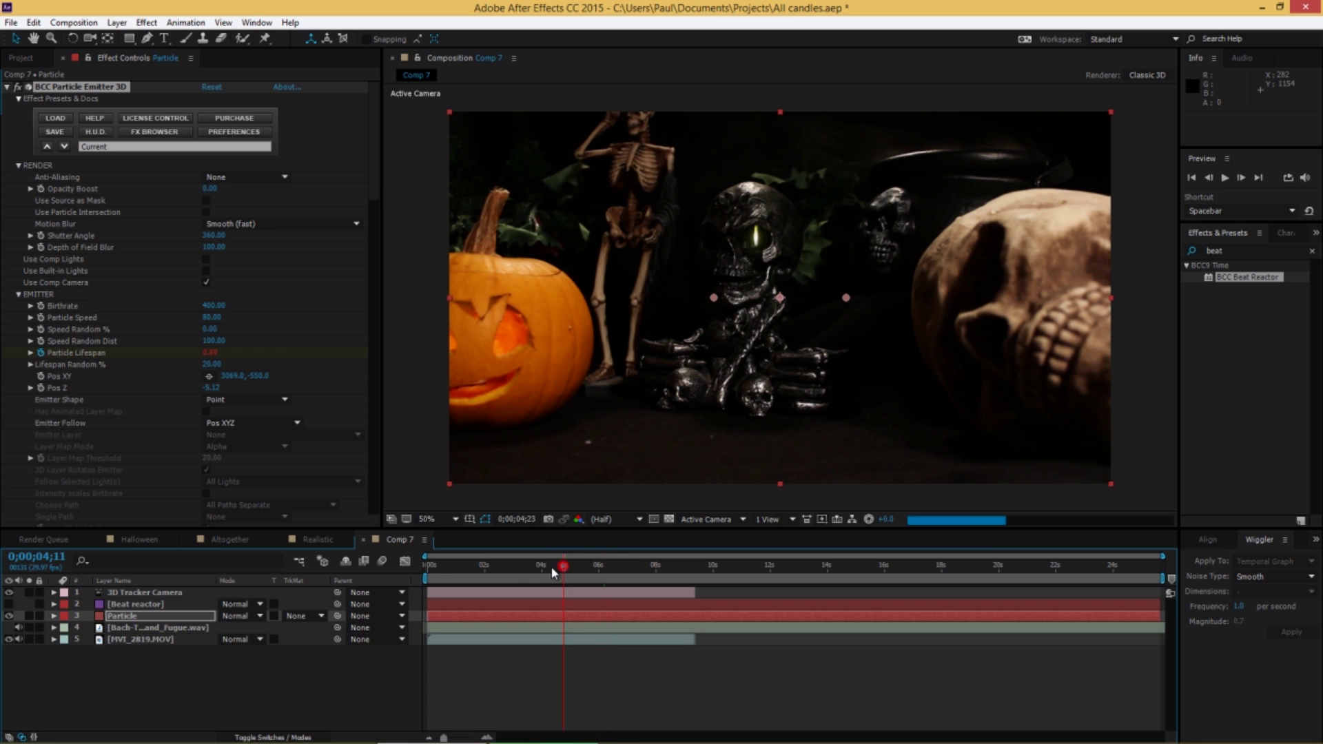
{"action": "key", "text": "space"}
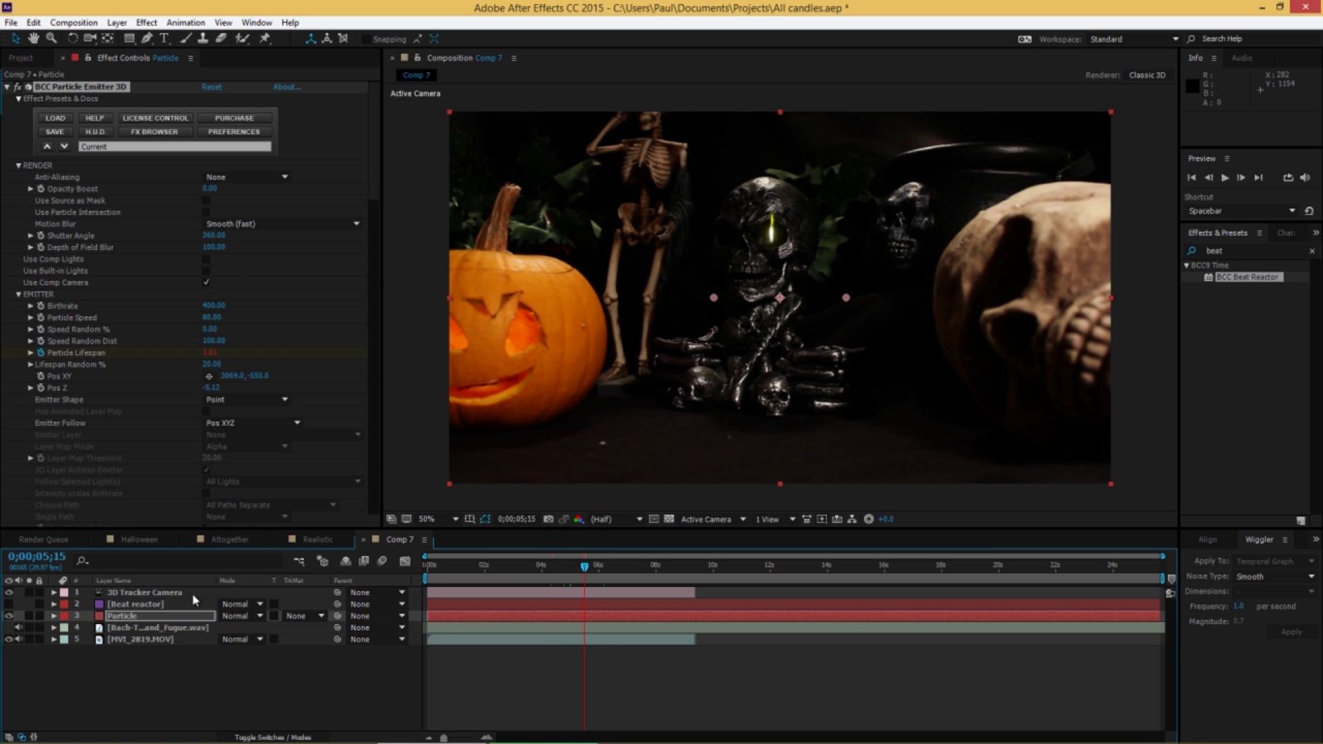
Step: Duplicate the Particle layer and move the copy's emitter to the skull's other eye
{"action": "left_click", "coordinate": [137, 618]}
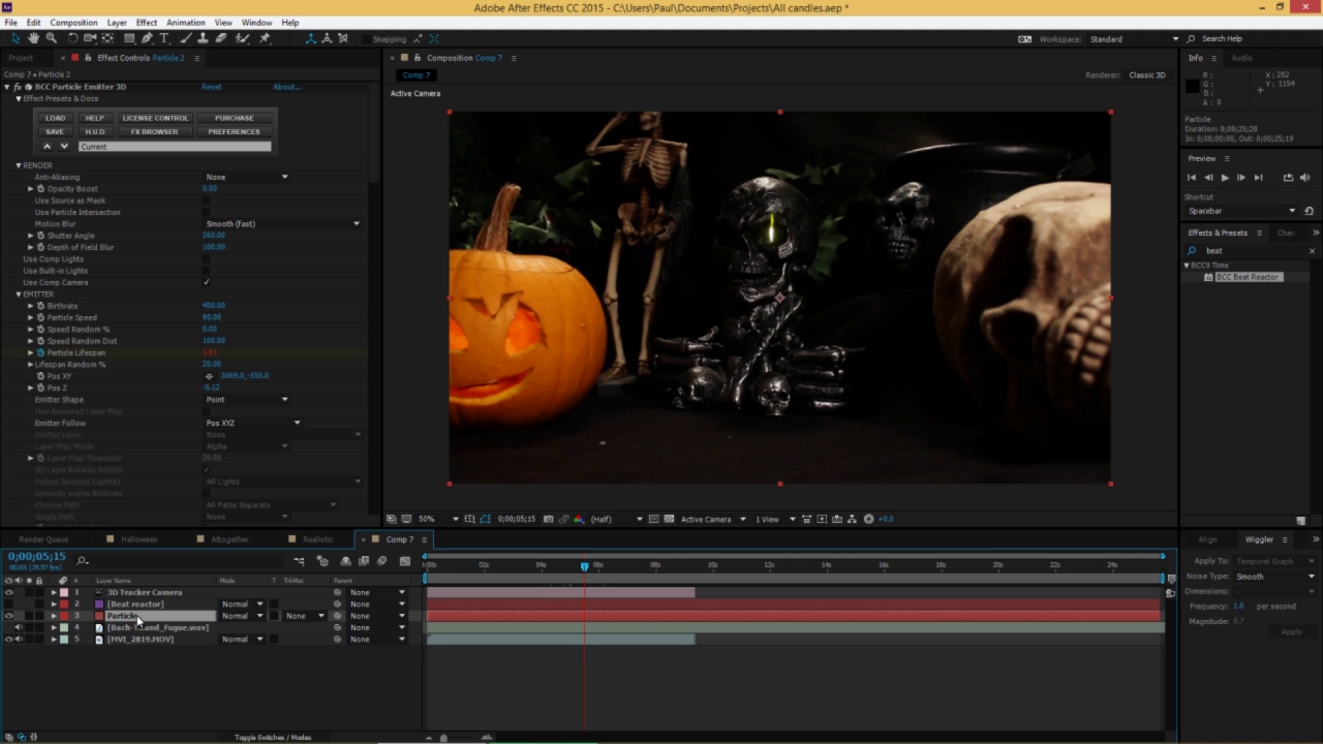
{"action": "key", "text": "ctrl+d"}
{"action": "left_click_drag", "start_coordinate": [233, 377], "coordinate": [188, 376]}
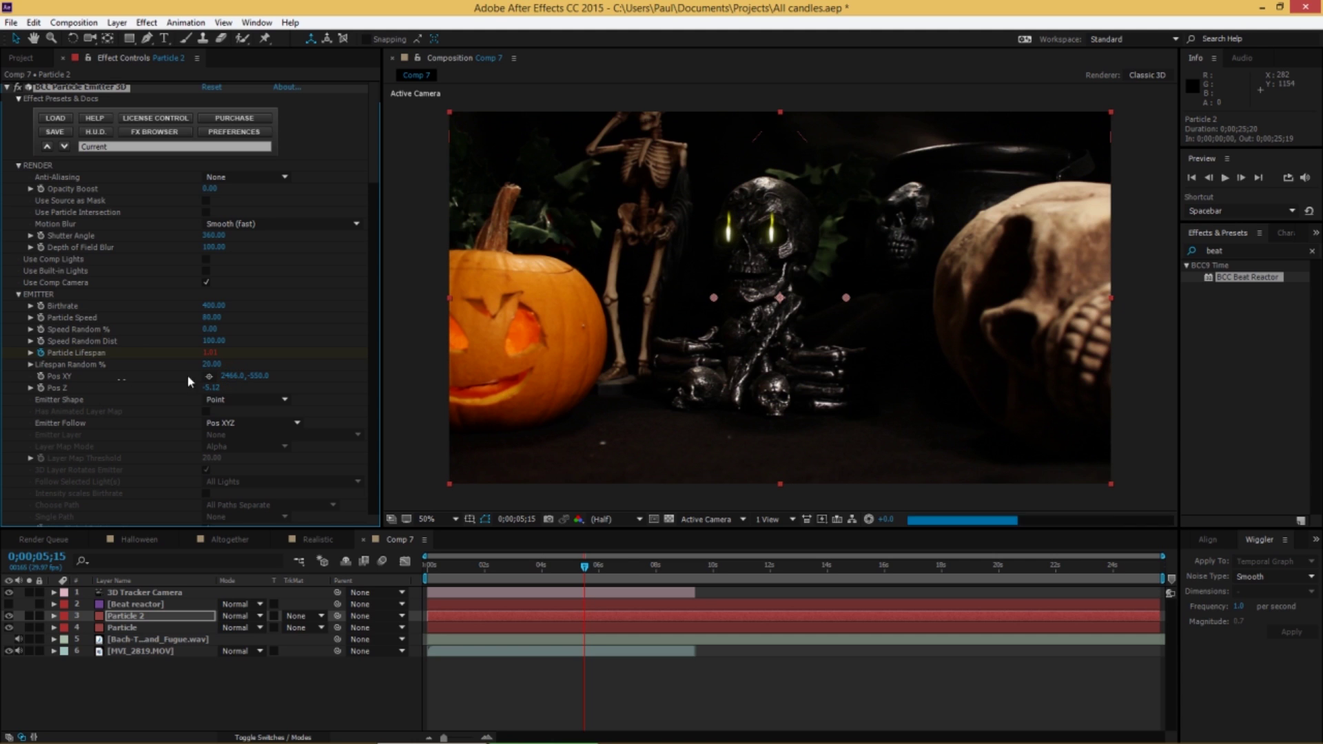
{"action": "left_click", "coordinate": [631, 569]}
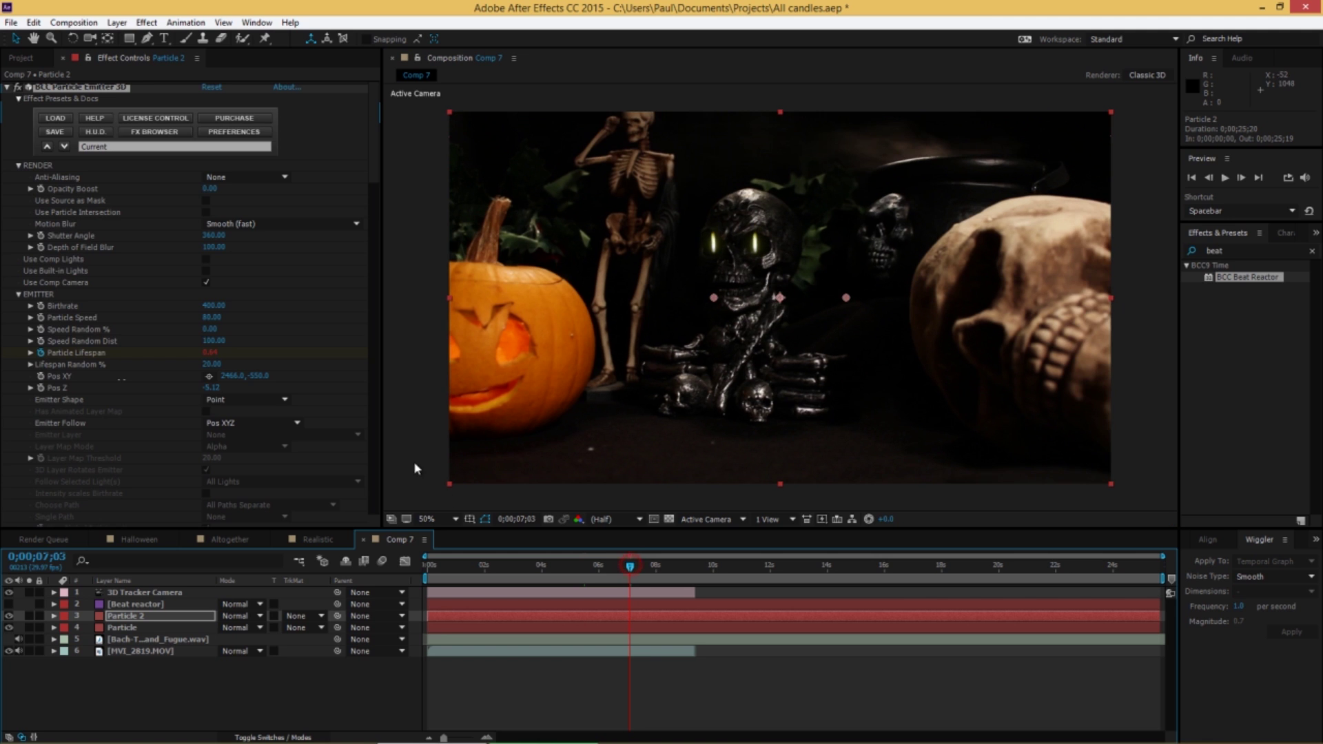
Step: Set Particle 2's Random Seed to 50 in Global Settings
{"action": "scroll", "coordinate": [101, 423], "scroll_direction": "down", "scroll_amount": 12}
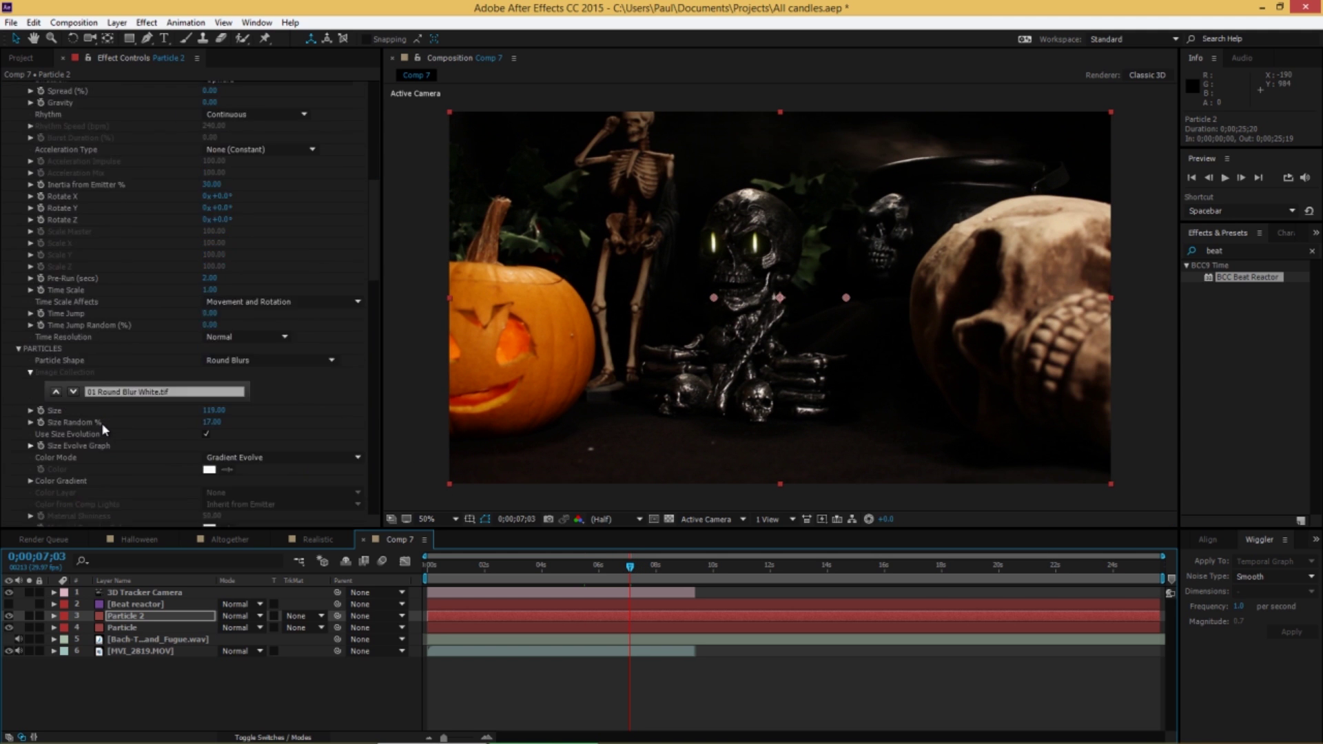
{"action": "scroll", "coordinate": [102, 423], "scroll_direction": "down", "scroll_amount": 10}
{"action": "left_click", "coordinate": [18, 426]}
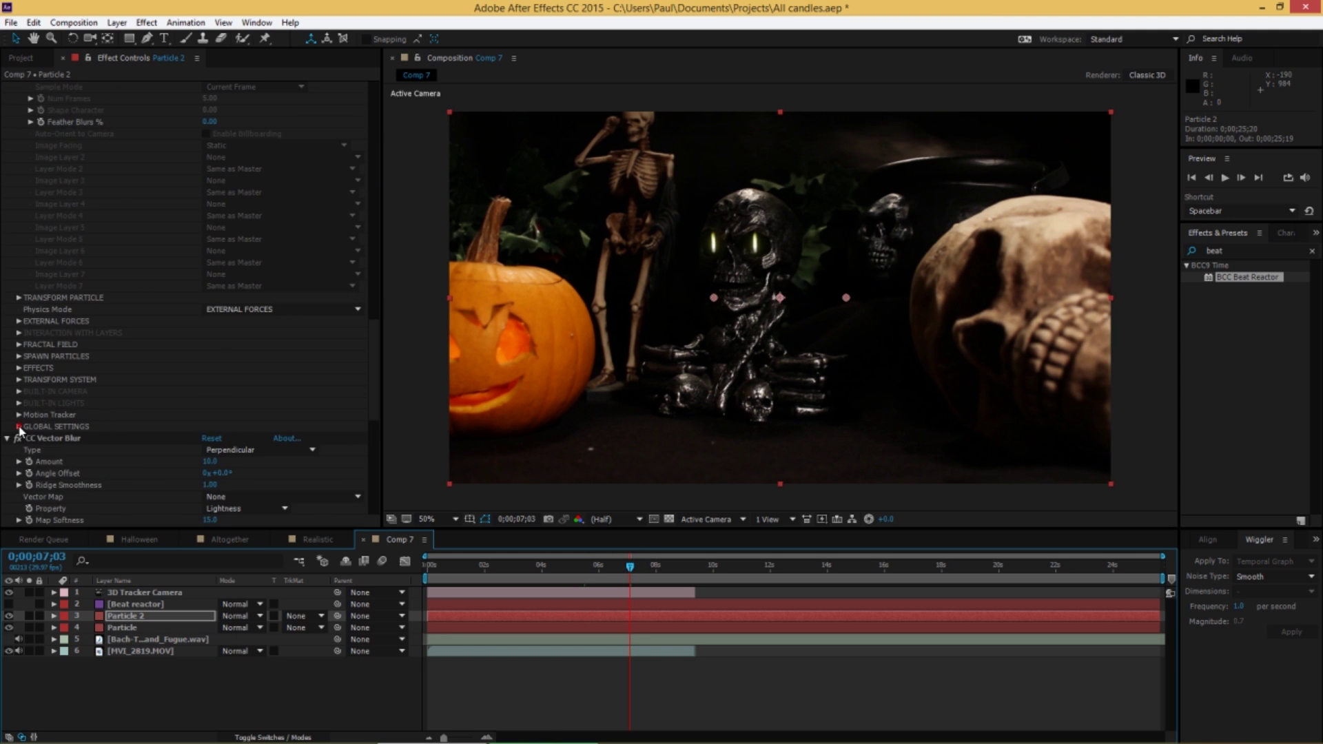
{"action": "left_click", "coordinate": [211, 367]}
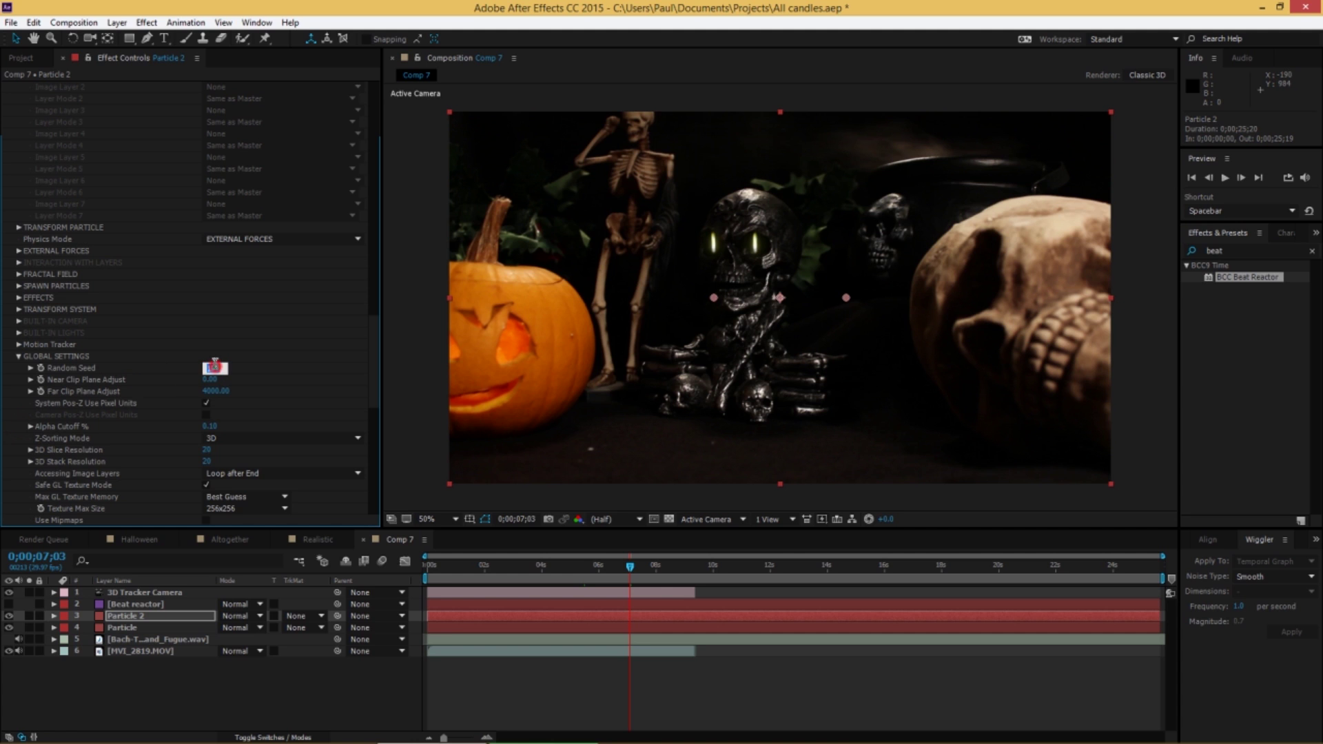
{"action": "type", "text": "50"}
{"action": "key", "text": "Return"}
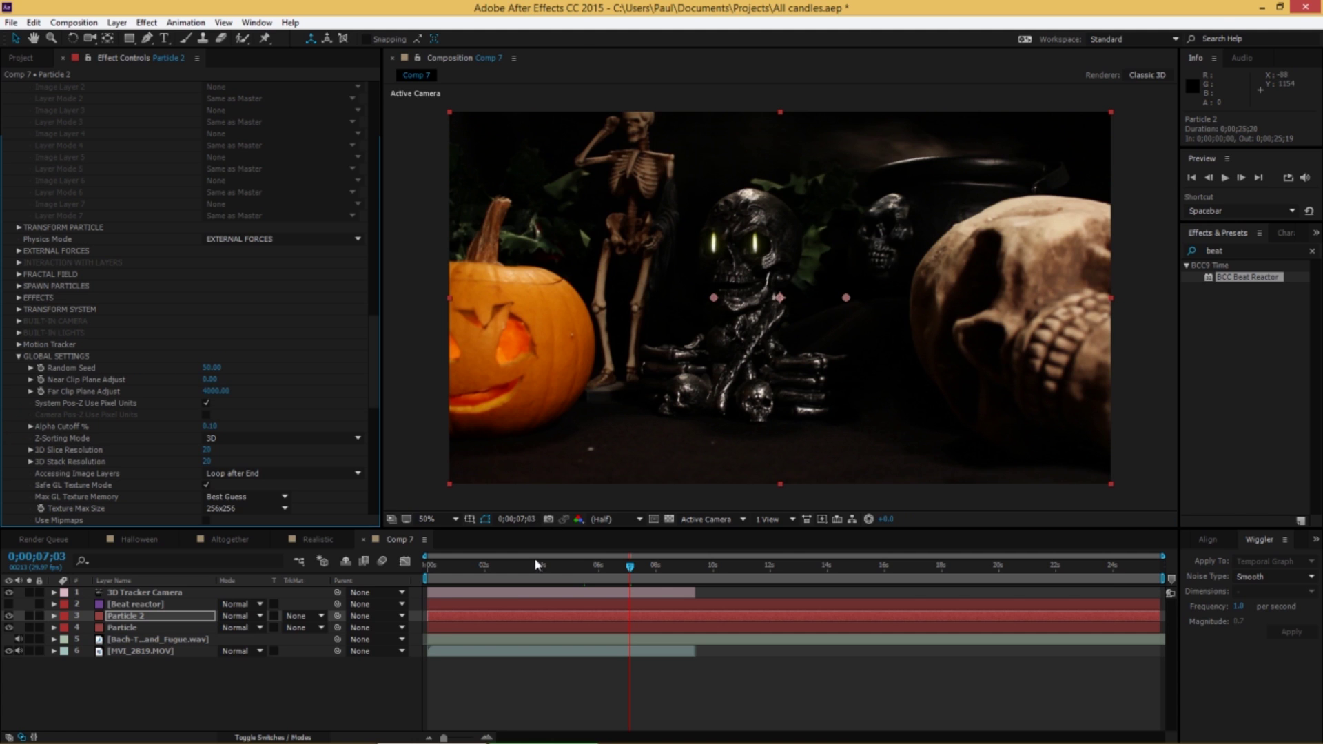